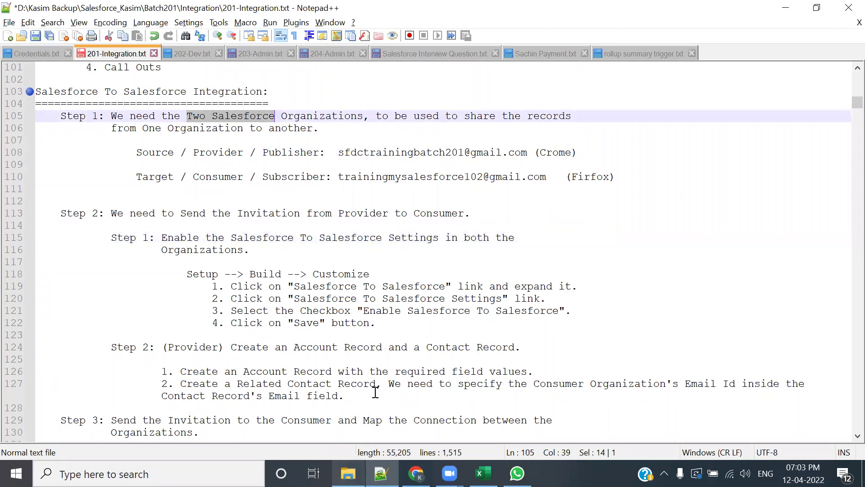
Review the Source / Provider / Publisher and Target / Consumer / Subscriber organization lines under Step 1 of the integration notes
{"action": "left_click", "coordinate": [388, 251]}
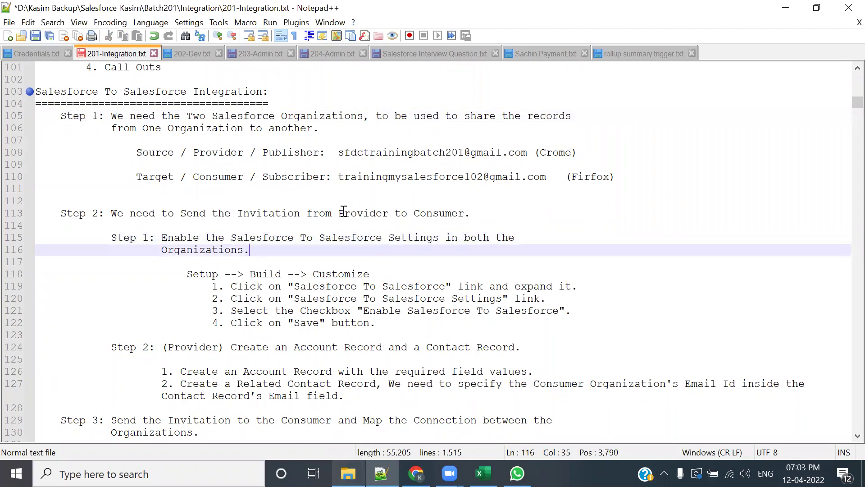
{"action": "left_click", "coordinate": [136, 152]}
{"action": "left_click_drag", "start_coordinate": [143, 150], "coordinate": [184, 148]}
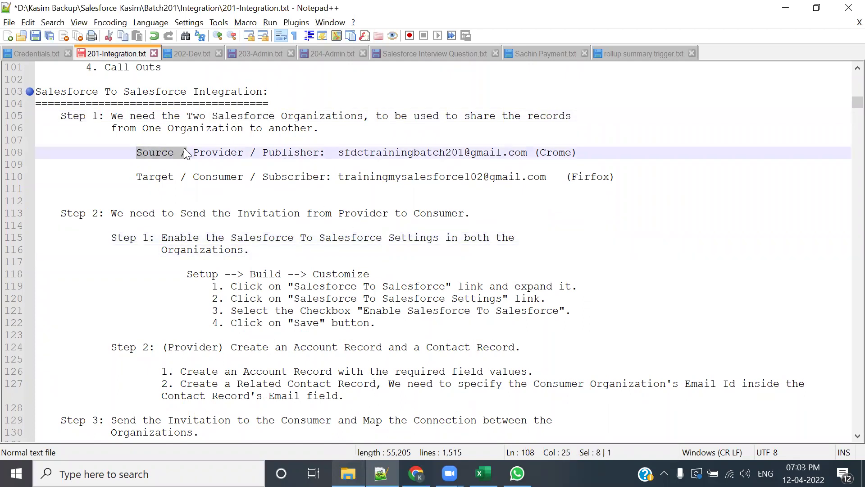
{"action": "left_click_drag", "start_coordinate": [135, 177], "coordinate": [193, 176]}
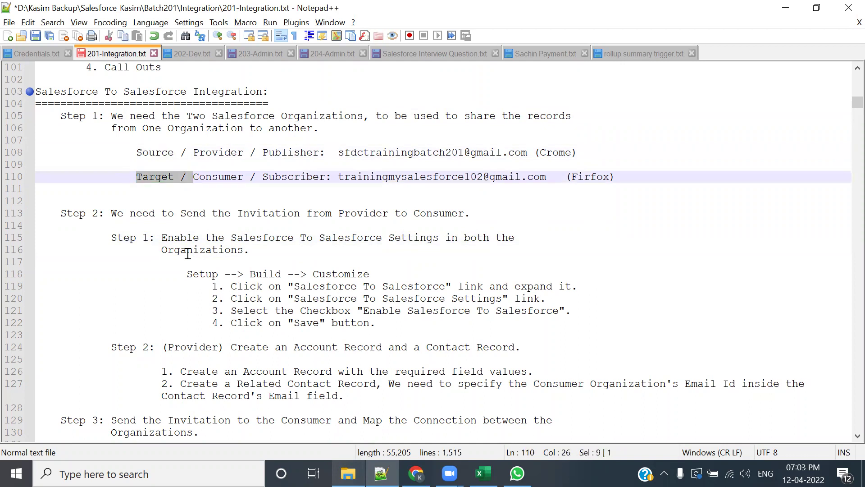
{"action": "left_click", "coordinate": [188, 254]}
{"action": "left_click_drag", "start_coordinate": [136, 153], "coordinate": [603, 153]}
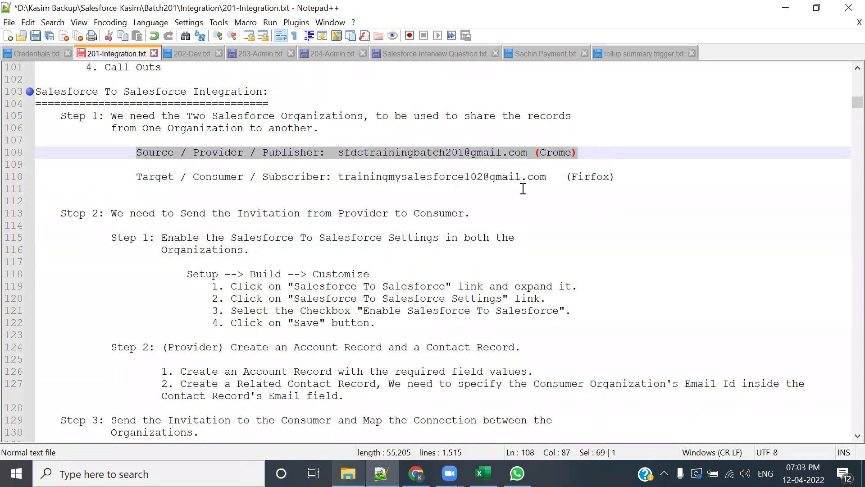
{"action": "left_click", "coordinate": [131, 188]}
{"action": "left_click_drag", "start_coordinate": [135, 177], "coordinate": [604, 177]}
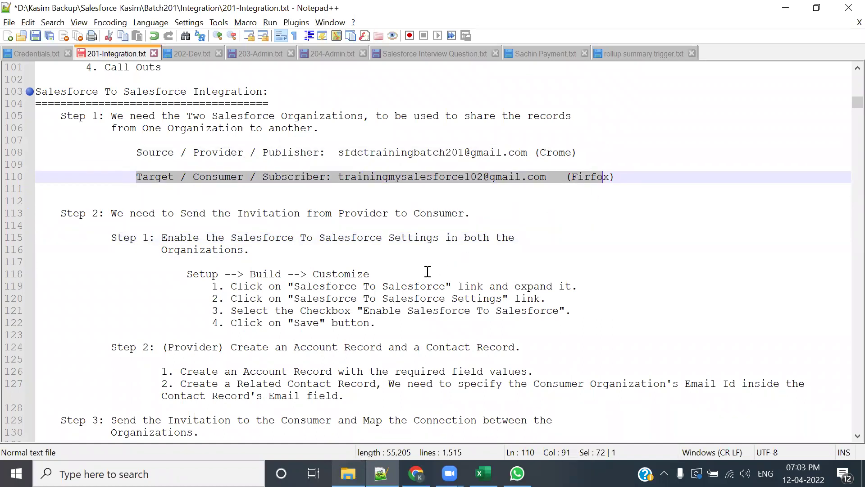
{"action": "left_click", "coordinate": [266, 203]}
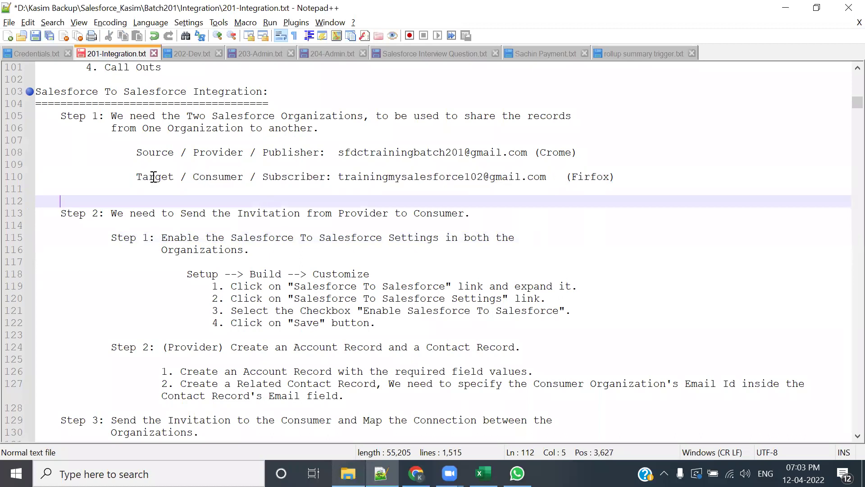
{"action": "double_click", "coordinate": [145, 154]}
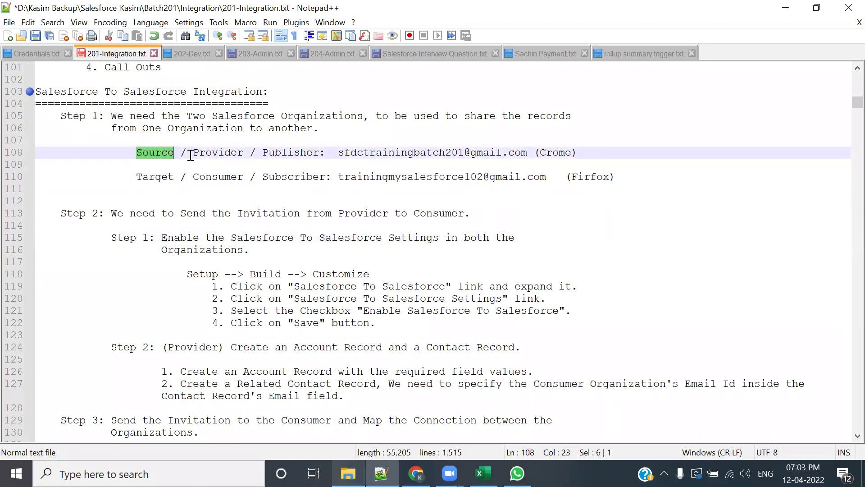
{"action": "double_click", "coordinate": [196, 152]}
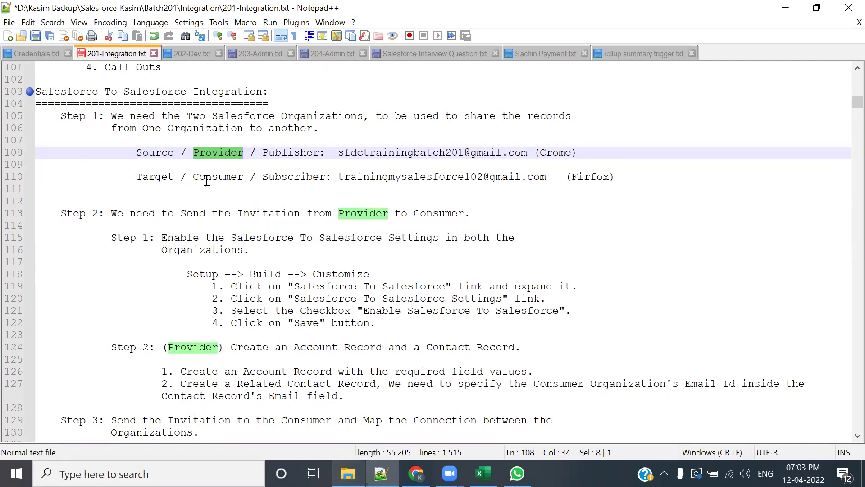
{"action": "left_click", "coordinate": [164, 153]}
{"action": "left_click", "coordinate": [232, 152]}
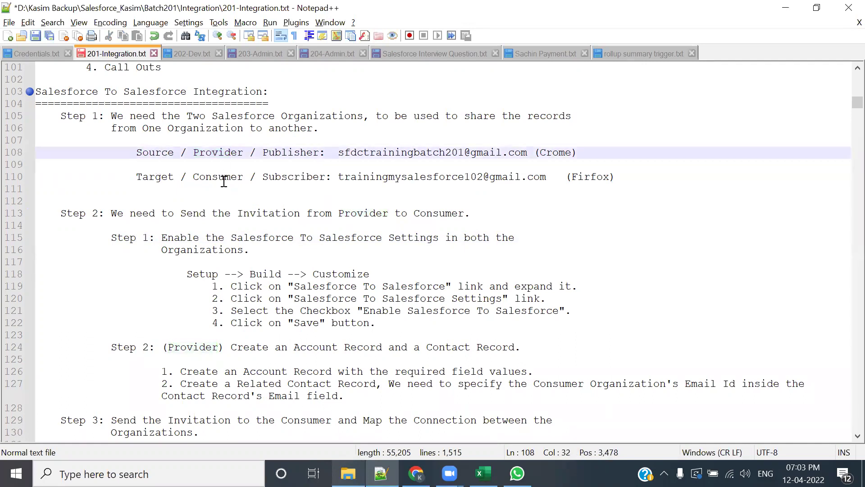
{"action": "left_click", "coordinate": [287, 175]}
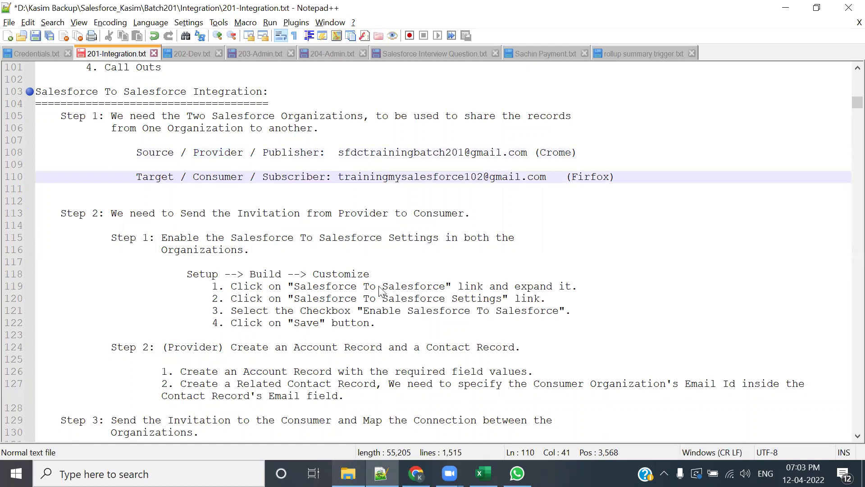
Launch Firefox from the desktop and open the login.salesforce.com page
{"action": "key", "text": "alt+Tab"}
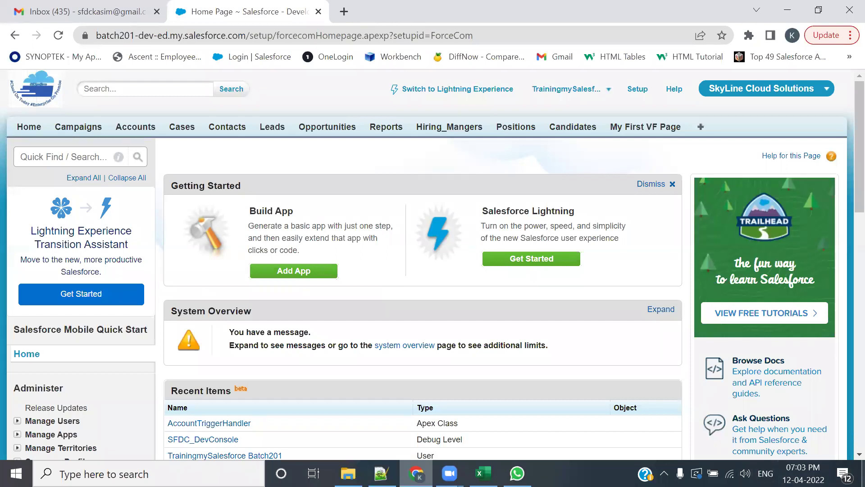
{"action": "left_click", "coordinate": [863, 473]}
{"action": "double_click", "coordinate": [37, 388]}
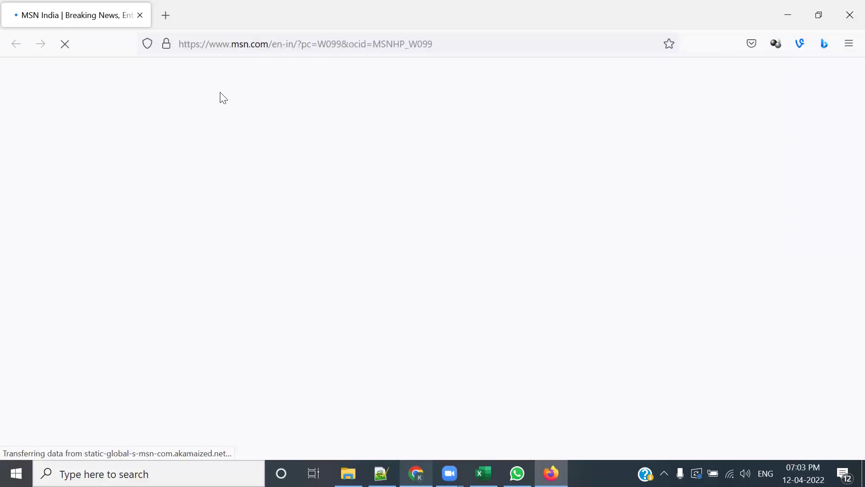
{"action": "left_click", "coordinate": [284, 36]}
{"action": "type", "text": "l"}
{"action": "key", "text": "Right"}
{"action": "key", "text": "Return"}
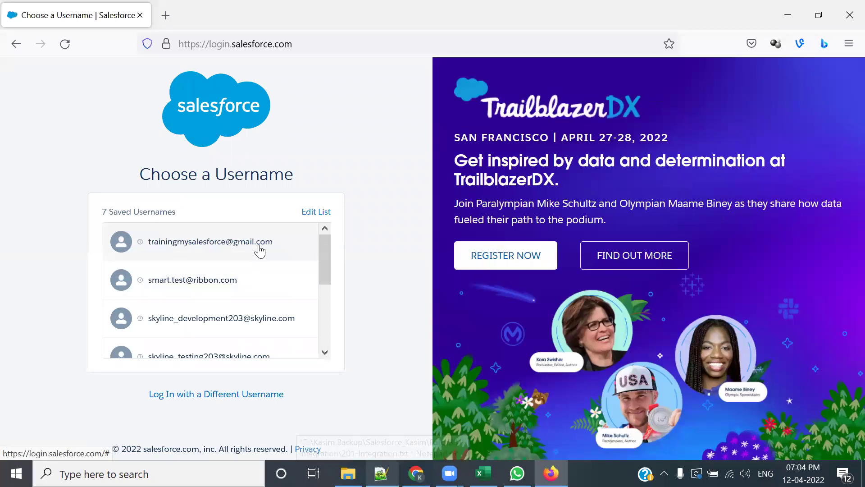
Log in to the consumer organization with its saved username, and compare it with the provider organization in Chrome
{"action": "left_click", "coordinate": [259, 249]}
{"action": "left_click", "coordinate": [253, 303]}
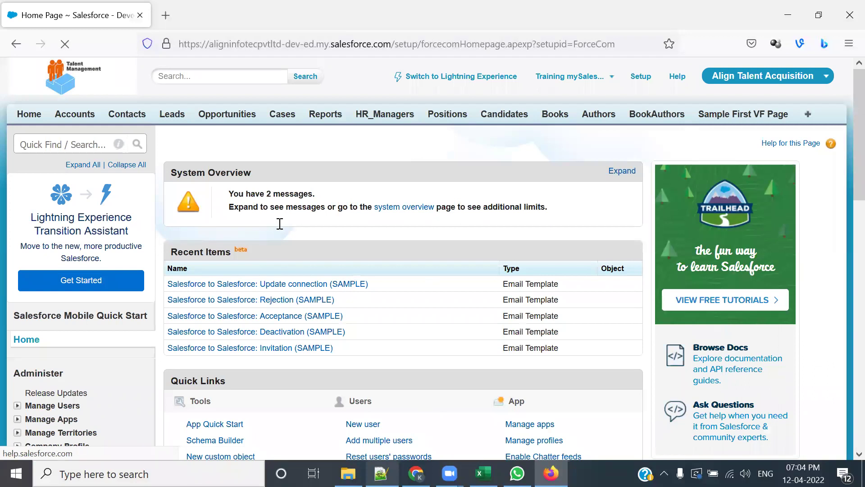
{"action": "key", "text": "alt+Tab"}
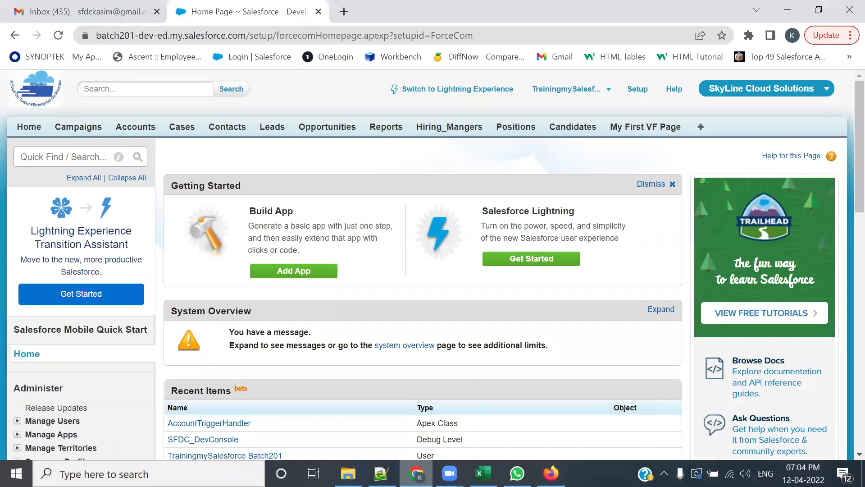
{"action": "key", "text": "alt+Tab"}
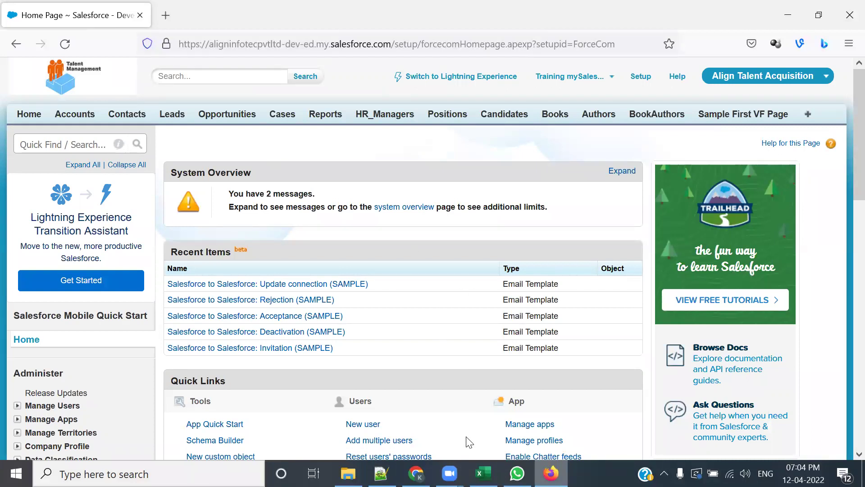
Switch to Notepad++ and examine Step 2 about sending the invitation, along with the provider organization it starts from
{"action": "key", "text": "alt+Tab"}
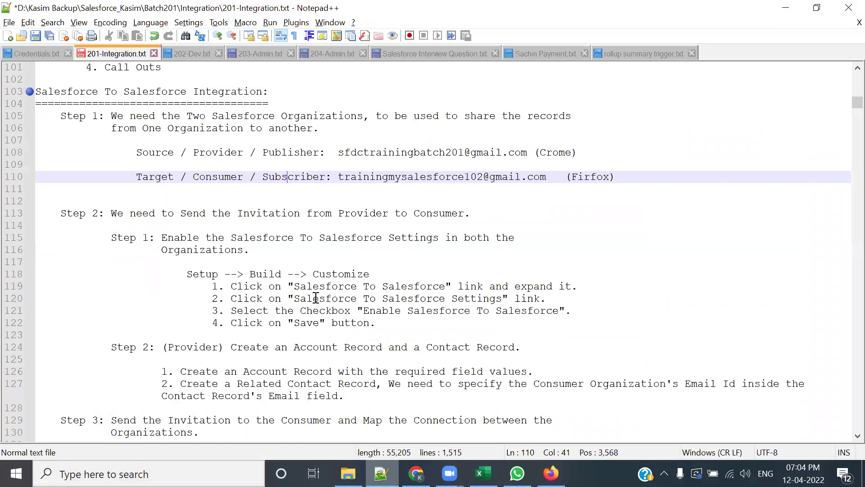
{"action": "scroll", "coordinate": [297, 274], "scroll_direction": "down", "scroll_amount": 1}
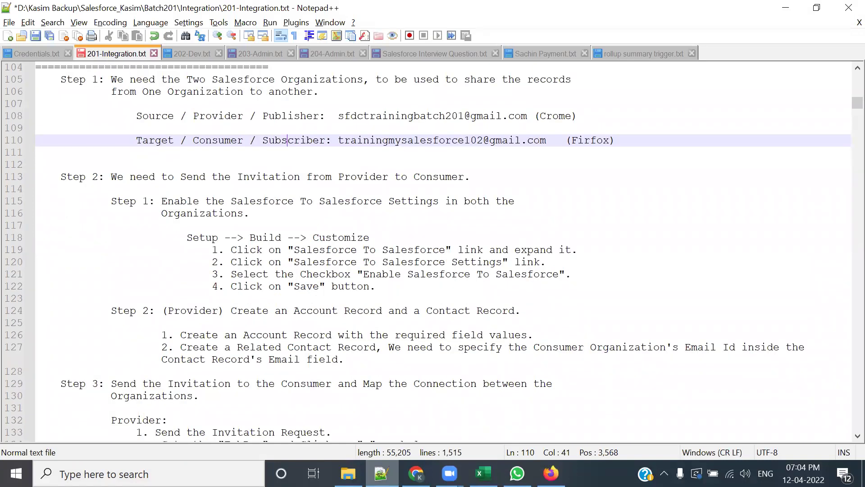
{"action": "scroll", "coordinate": [126, 107], "scroll_direction": "down", "scroll_amount": 2}
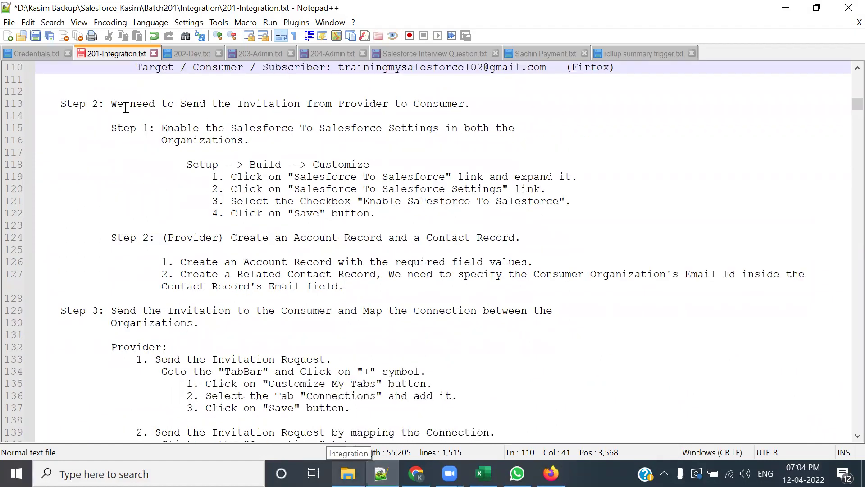
{"action": "double_click", "coordinate": [239, 105]}
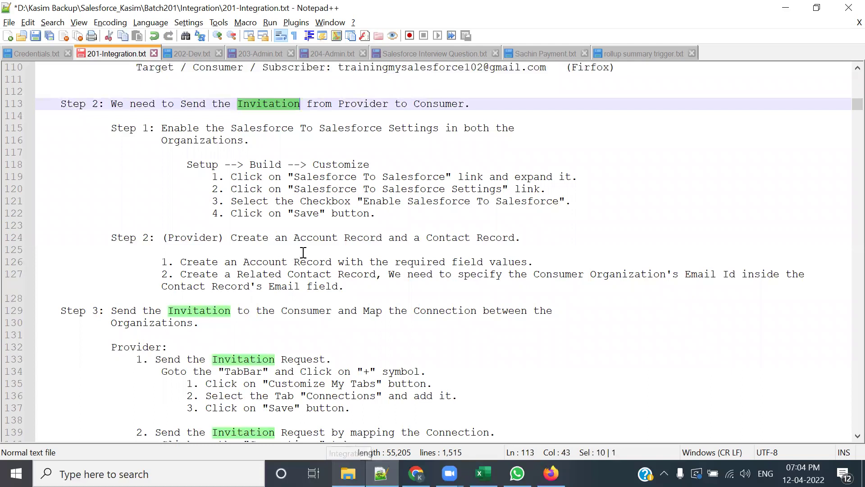
{"action": "left_click", "coordinate": [326, 227]}
{"action": "scroll", "coordinate": [326, 228], "scroll_direction": "up", "scroll_amount": 1}
{"action": "left_click_drag", "start_coordinate": [333, 140], "coordinate": [401, 140]}
{"action": "scroll", "coordinate": [239, 168], "scroll_direction": "up", "scroll_amount": 2}
{"action": "left_click_drag", "start_coordinate": [137, 153], "coordinate": [175, 153]}
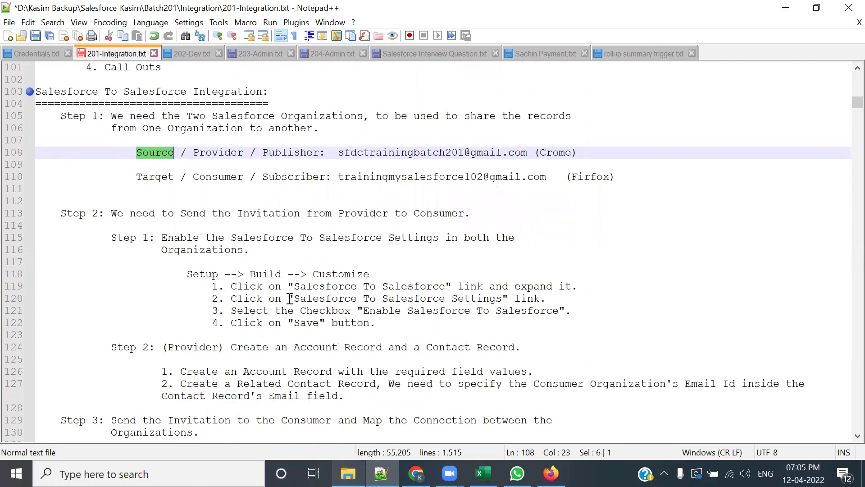
{"action": "left_click", "coordinate": [292, 298]}
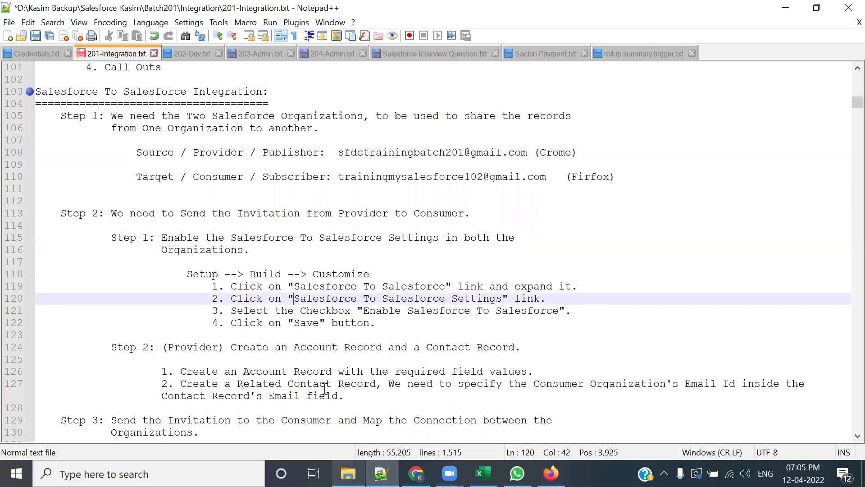
{"action": "left_click_drag", "start_coordinate": [180, 214], "coordinate": [332, 213]}
{"action": "left_click_drag", "start_coordinate": [137, 153], "coordinate": [238, 152]}
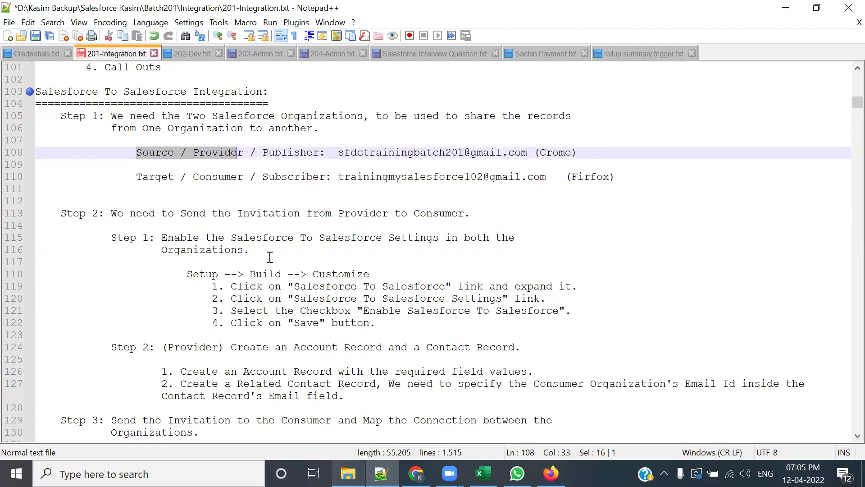
Study the notes on enabling the Salesforce To Salesforce Settings in both organizations, including the Setup, Build, Customize path
{"action": "scroll", "coordinate": [272, 255], "scroll_direction": "down", "scroll_amount": 1}
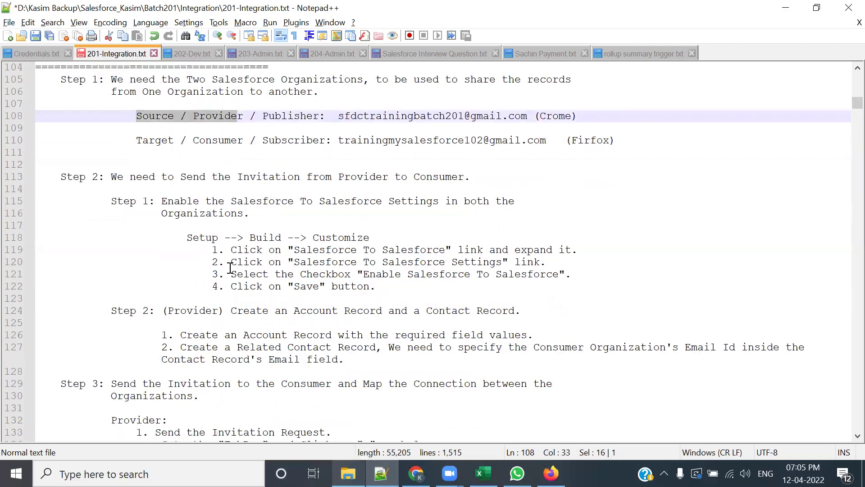
{"action": "left_click_drag", "start_coordinate": [156, 201], "coordinate": [523, 202]}
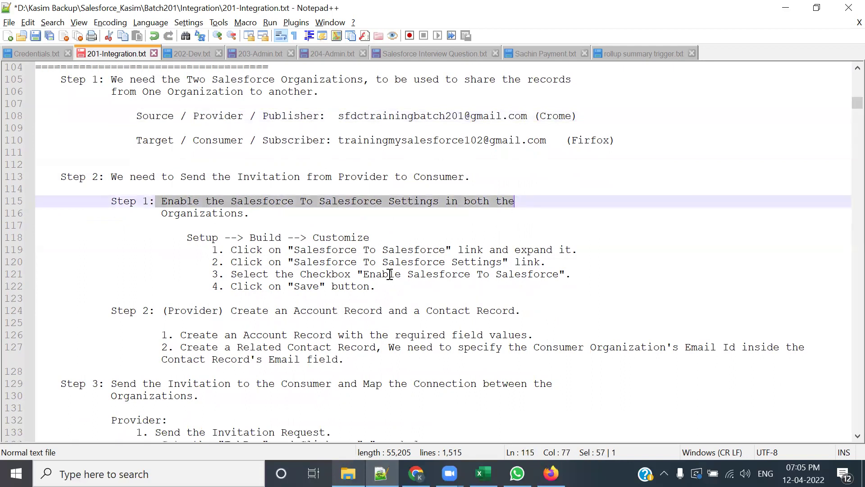
{"action": "left_click", "coordinate": [280, 262]}
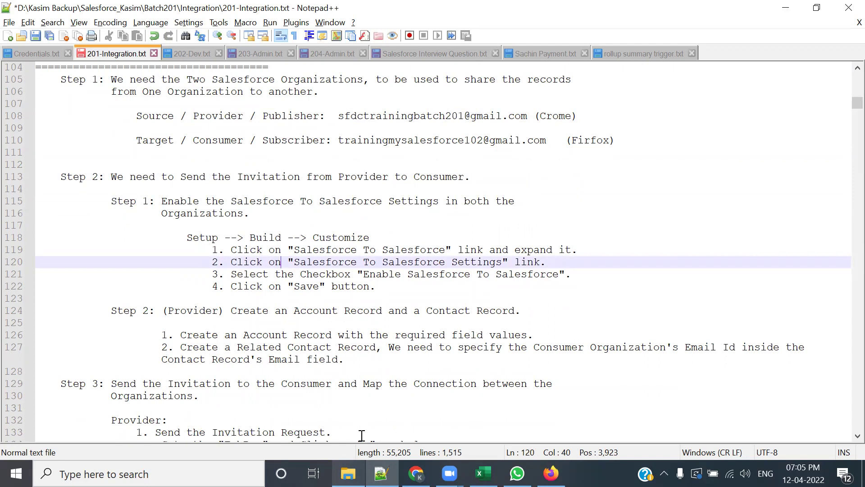
{"action": "double_click", "coordinate": [210, 116]}
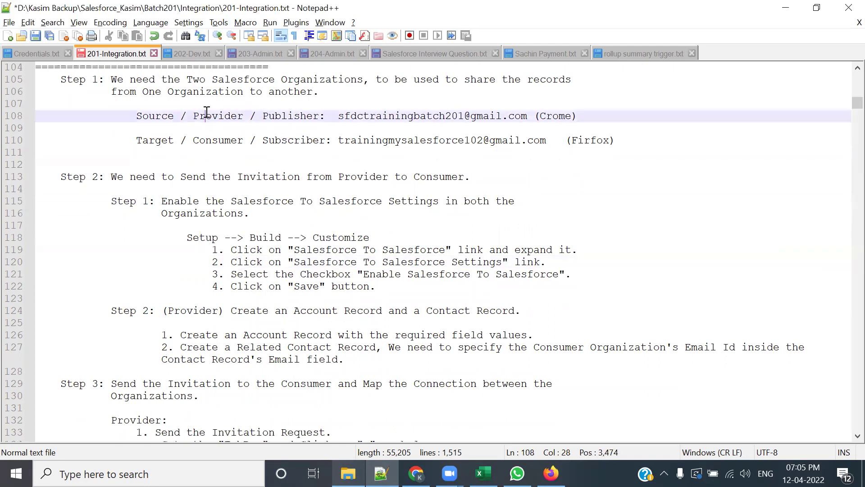
{"action": "double_click", "coordinate": [210, 138]}
{"action": "double_click", "coordinate": [276, 116]}
{"action": "double_click", "coordinate": [288, 140]}
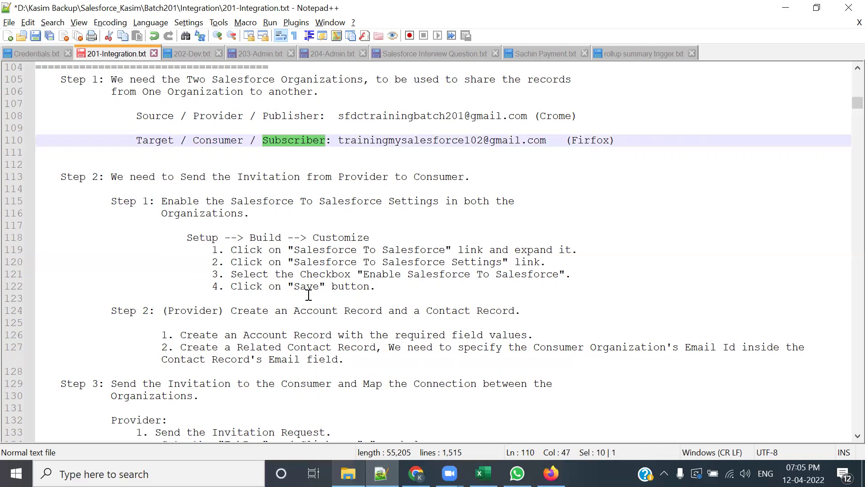
{"action": "scroll", "coordinate": [291, 280], "scroll_direction": "down", "scroll_amount": 1}
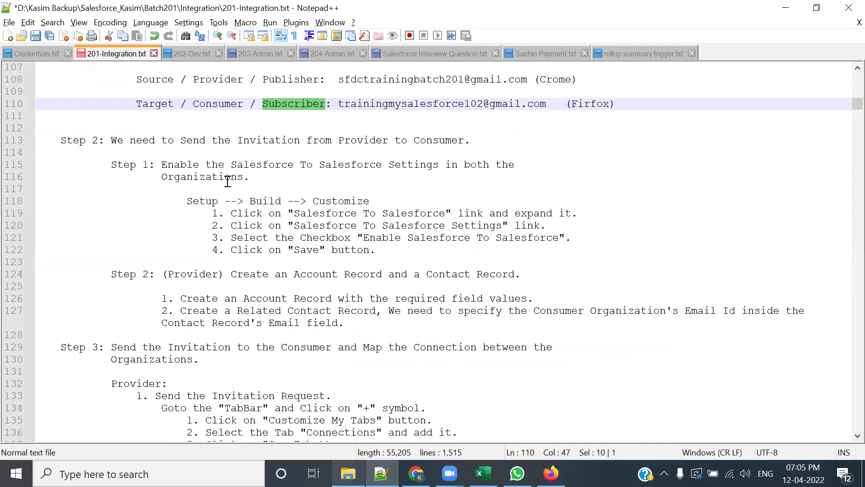
{"action": "left_click_drag", "start_coordinate": [225, 165], "coordinate": [383, 166]}
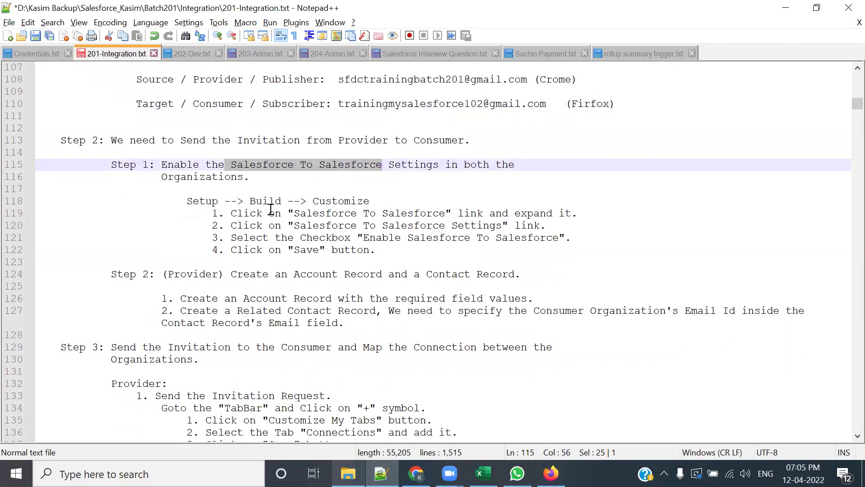
{"action": "left_click_drag", "start_coordinate": [160, 167], "coordinate": [508, 165]}
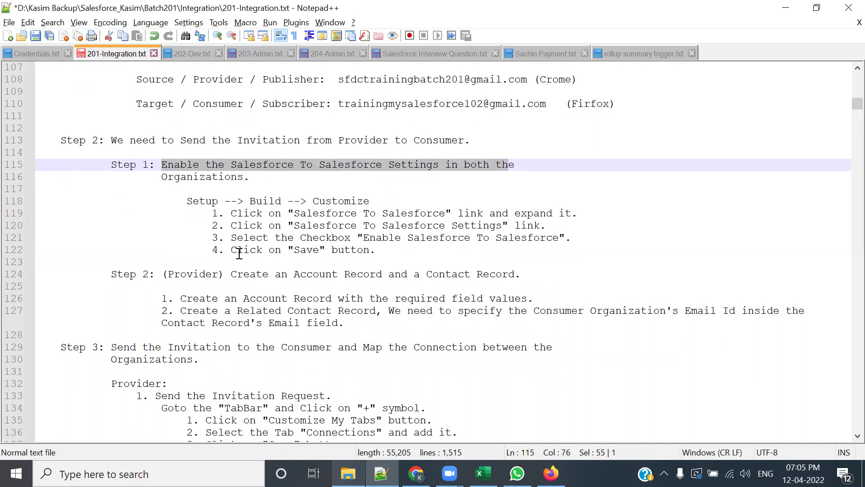
{"action": "left_click_drag", "start_coordinate": [187, 201], "coordinate": [392, 201]}
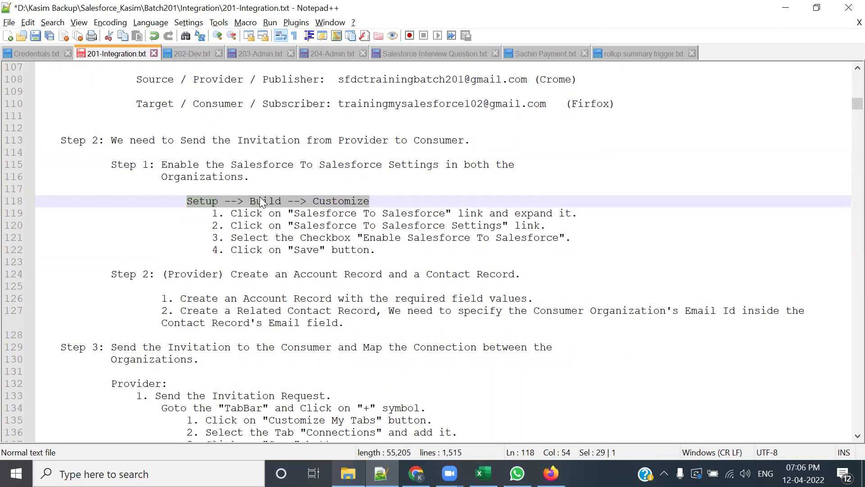
Switch to the provider organization in Chrome and open the Salesforce to Salesforce Settings page from its Customize setup area
{"action": "key", "text": "alt+Tab"}
{"action": "scroll", "coordinate": [174, 215], "scroll_direction": "down", "scroll_amount": 3}
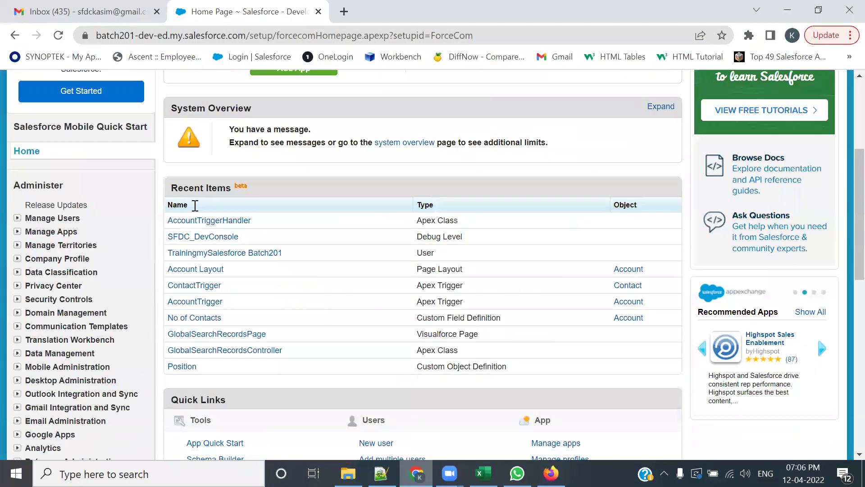
{"action": "scroll", "coordinate": [611, 113], "scroll_direction": "up", "scroll_amount": 5}
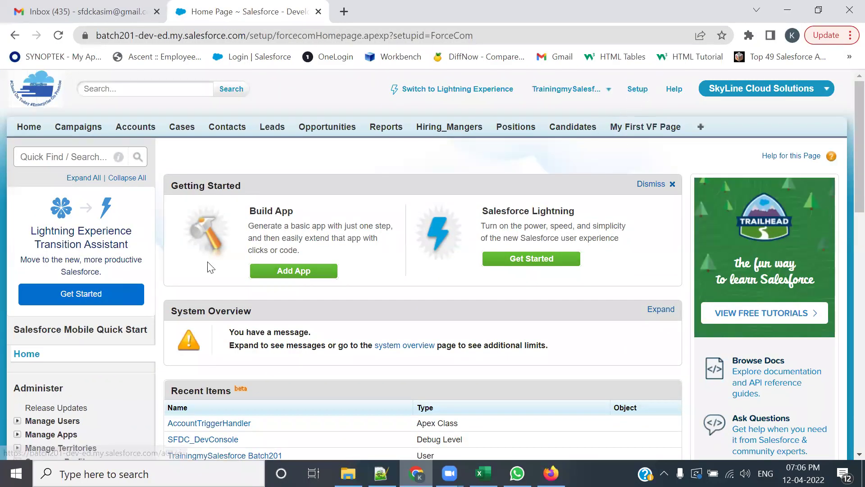
{"action": "scroll", "coordinate": [211, 266], "scroll_direction": "down", "scroll_amount": 10}
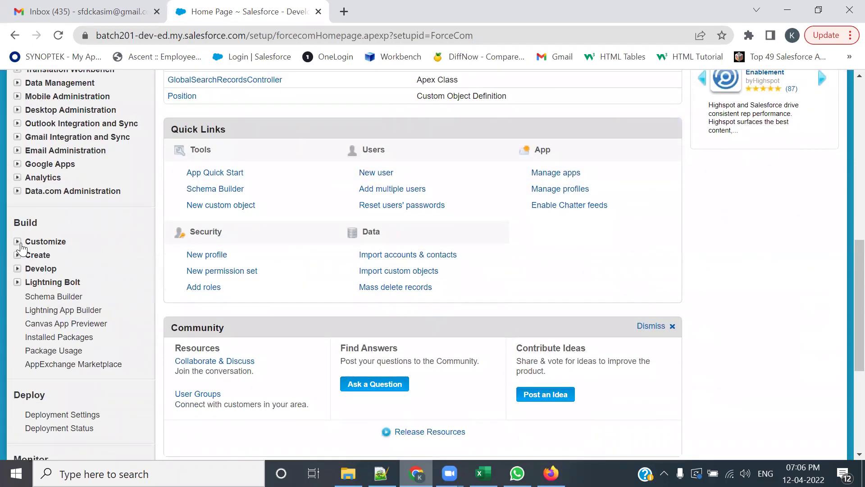
{"action": "left_click", "coordinate": [45, 241]}
{"action": "scroll", "coordinate": [126, 308], "scroll_direction": "down", "scroll_amount": 3}
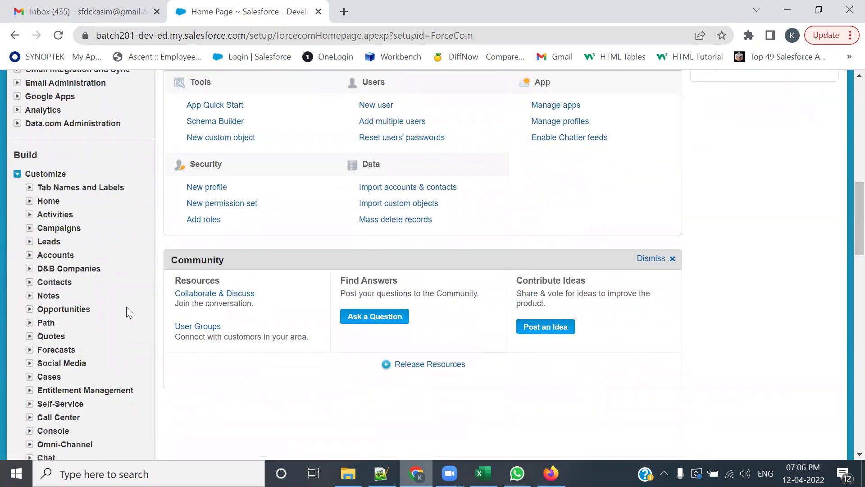
{"action": "scroll", "coordinate": [127, 309], "scroll_direction": "down", "scroll_amount": 5}
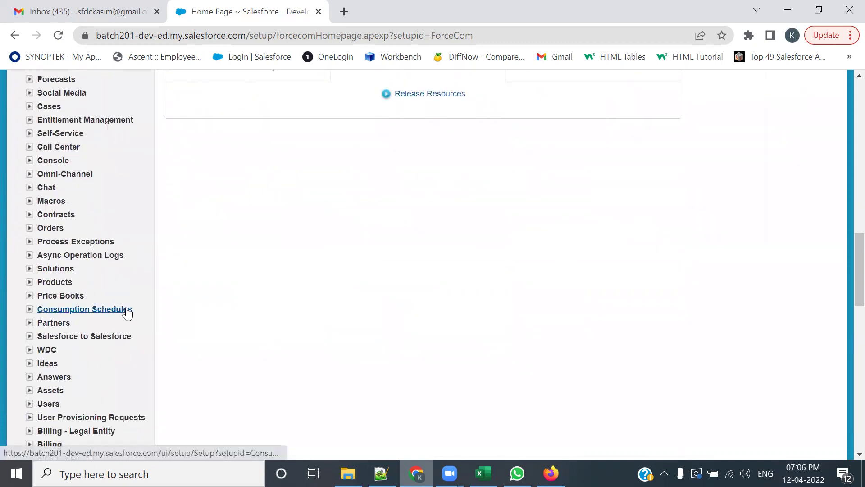
{"action": "scroll", "coordinate": [128, 311], "scroll_direction": "down", "scroll_amount": 2}
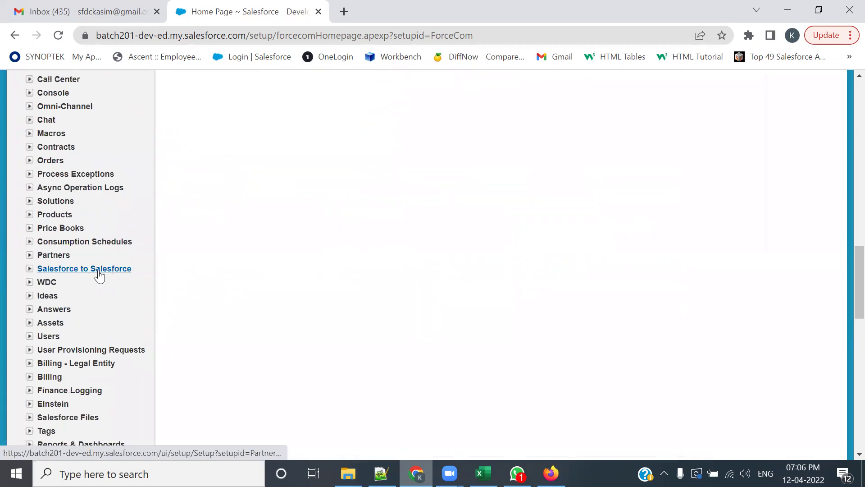
{"action": "left_click", "coordinate": [30, 270]}
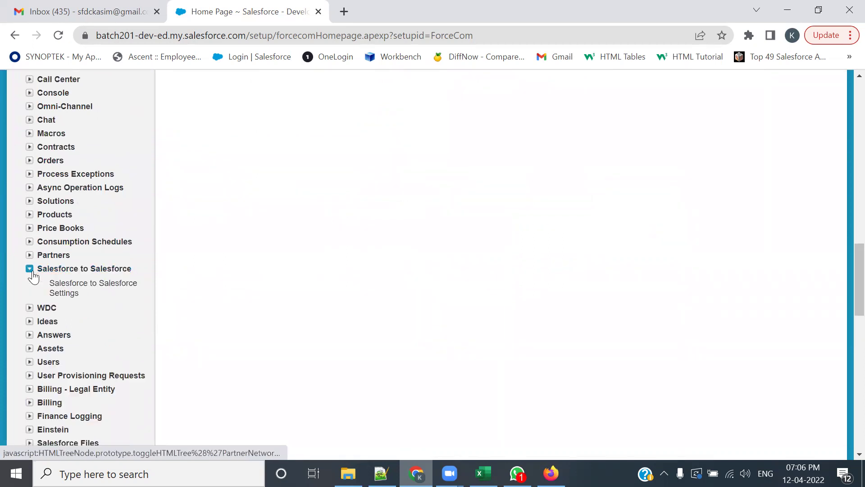
{"action": "left_click", "coordinate": [96, 287]}
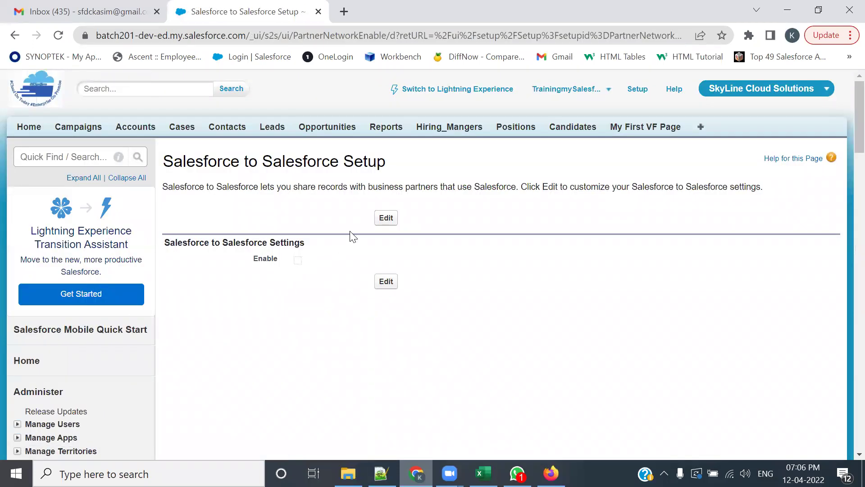
Enable Salesforce to Salesforce in the provider organization, read the warning about reversibility, and save the settings
{"action": "left_click", "coordinate": [393, 222]}
{"action": "left_click", "coordinate": [304, 257]}
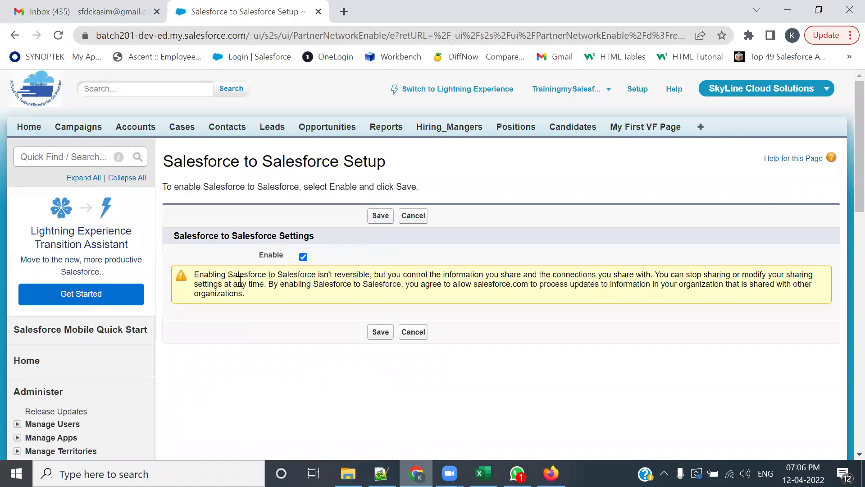
{"action": "left_click_drag", "start_coordinate": [317, 274], "coordinate": [373, 276]}
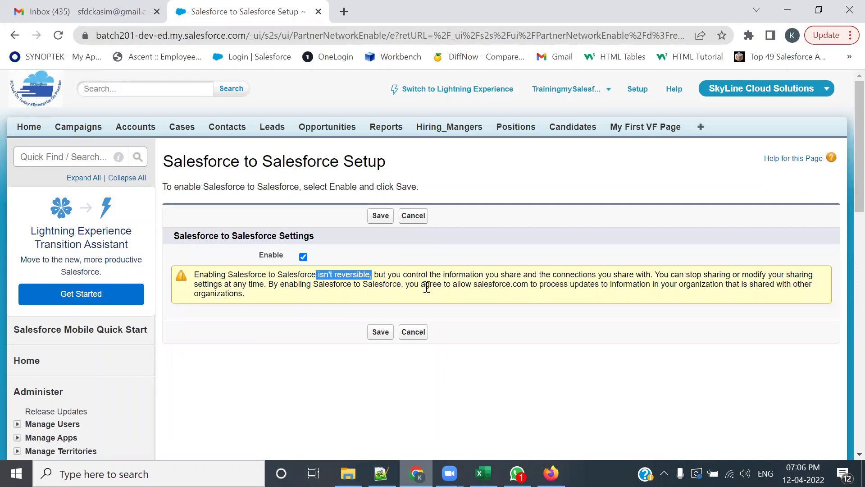
{"action": "left_click", "coordinate": [303, 297]}
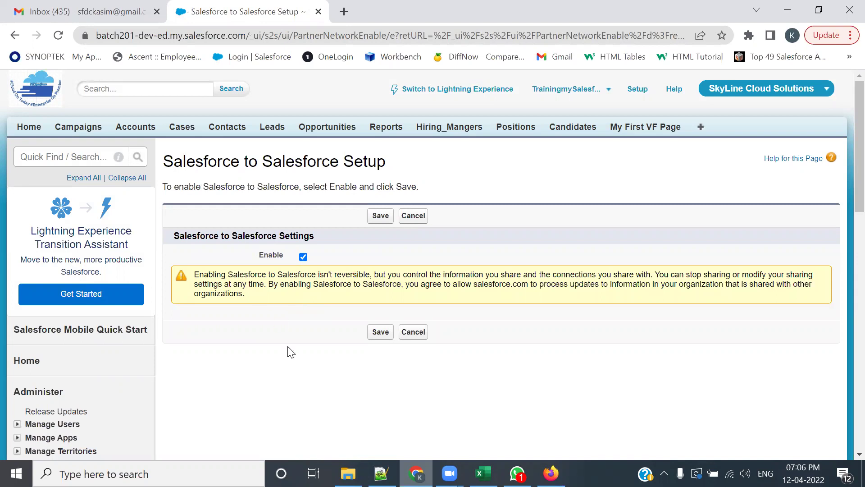
{"action": "double_click", "coordinate": [342, 273]}
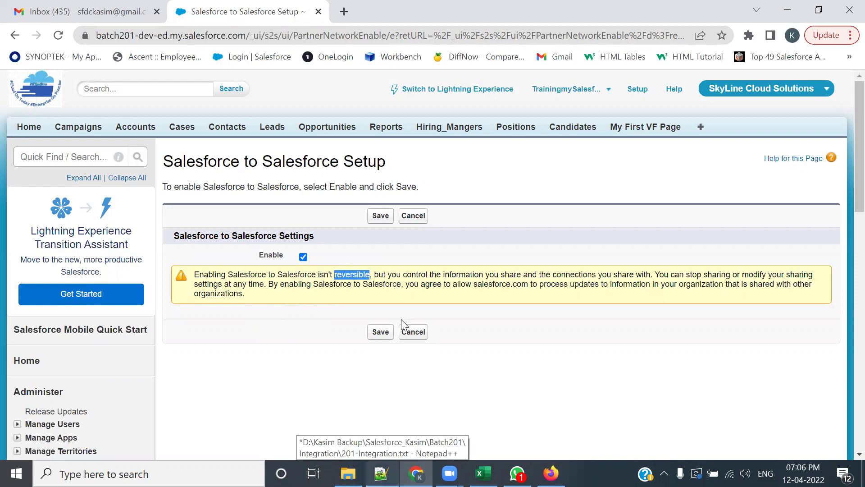
{"action": "left_click", "coordinate": [350, 319]}
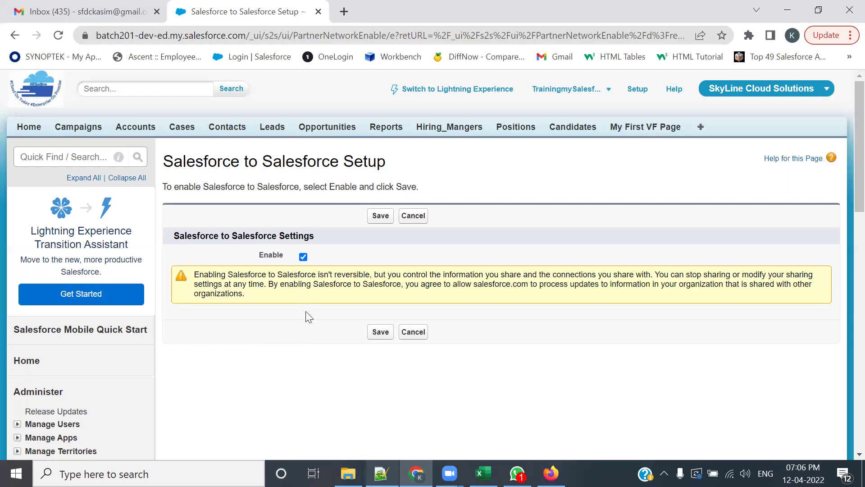
{"action": "left_click", "coordinate": [384, 218]}
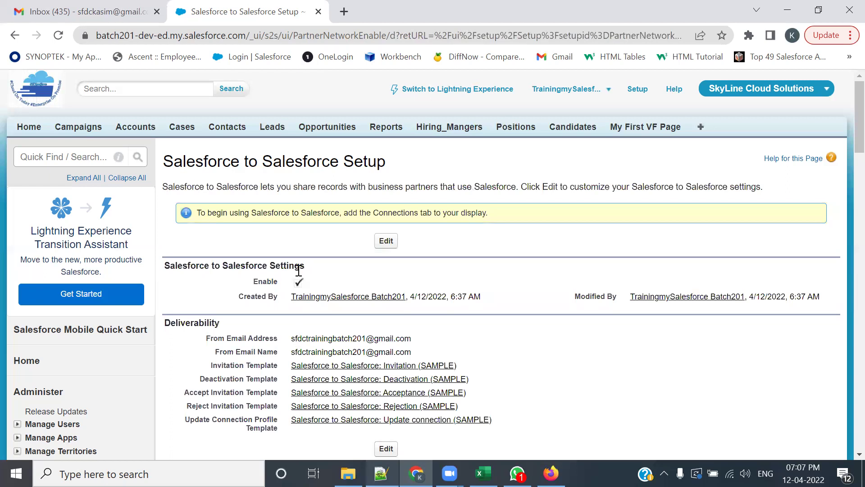
Review the provider organization's saved Salesforce to Salesforce settings, especially the From Email Address and From Email Name under Deliverability
{"action": "scroll", "coordinate": [300, 276], "scroll_direction": "down", "scroll_amount": 3}
{"action": "scroll", "coordinate": [284, 361], "scroll_direction": "up", "scroll_amount": 1}
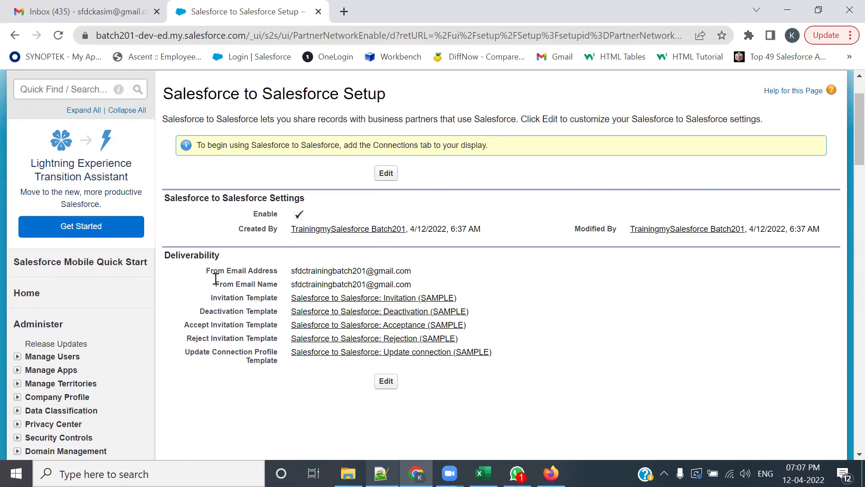
{"action": "left_click_drag", "start_coordinate": [228, 270], "coordinate": [278, 271]}
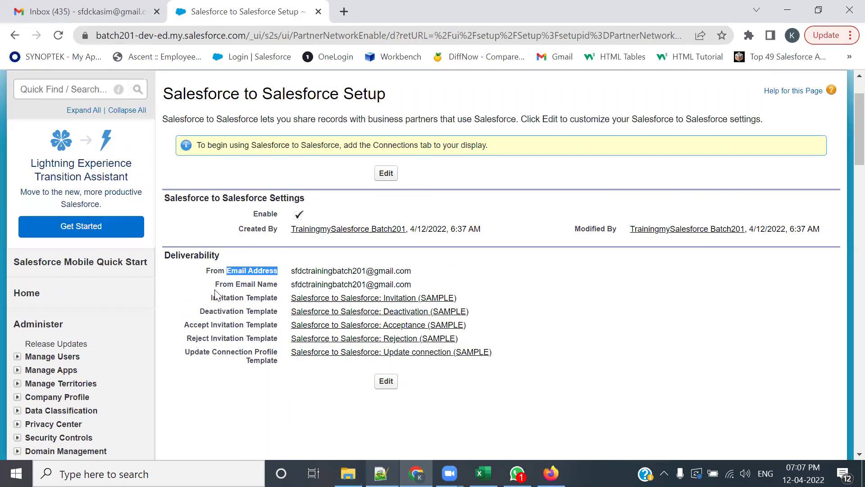
{"action": "left_click", "coordinate": [199, 288]}
{"action": "left_click_drag", "start_coordinate": [292, 270], "coordinate": [413, 271]}
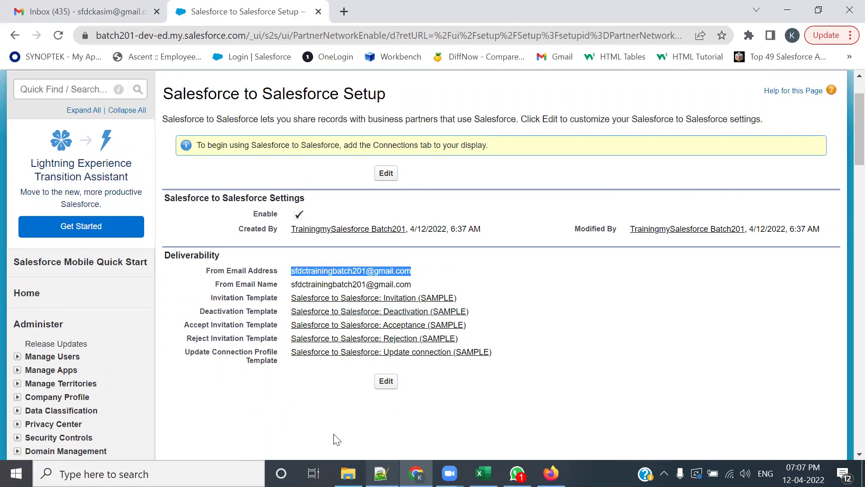
{"action": "key", "text": "alt+u"}
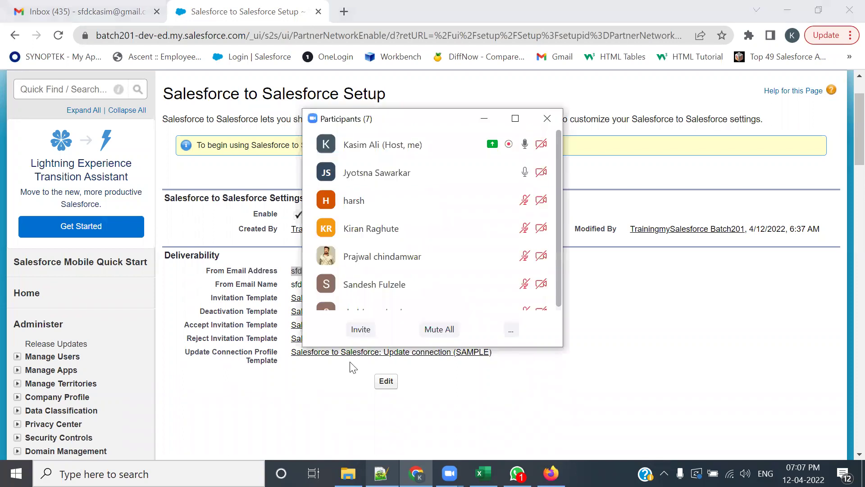
{"action": "key", "text": "alt+u"}
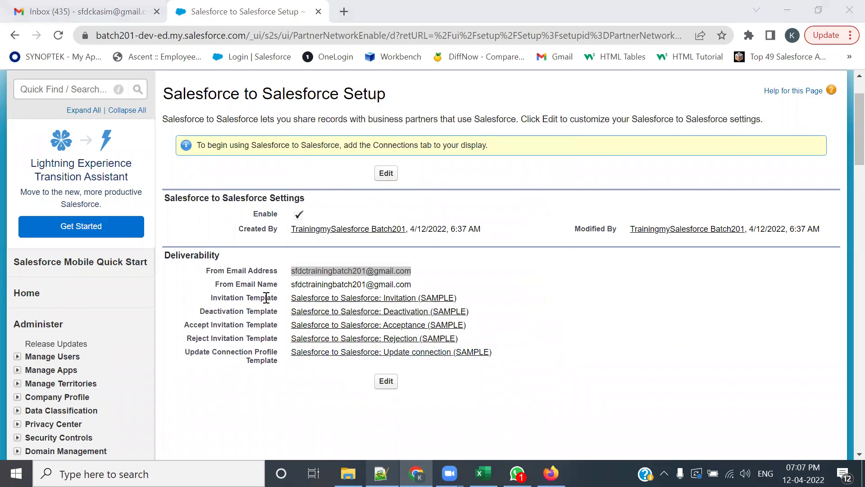
{"action": "left_click_drag", "start_coordinate": [291, 284], "coordinate": [423, 289]}
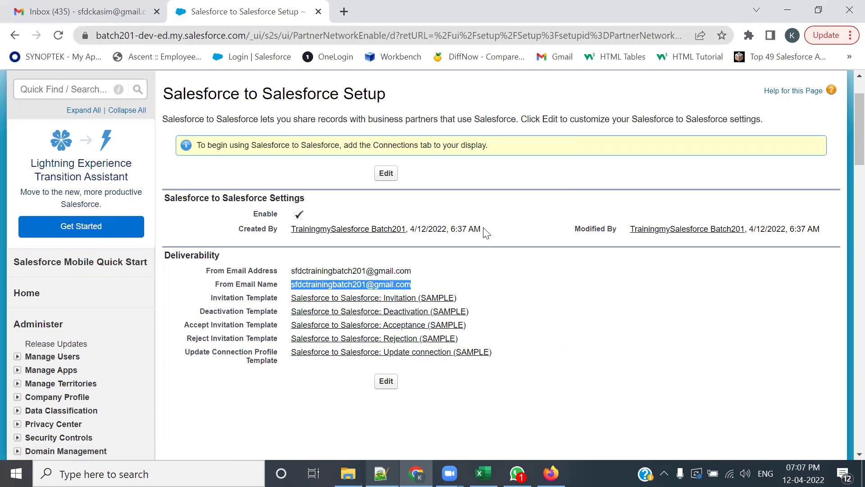
{"action": "left_click", "coordinate": [526, 389]}
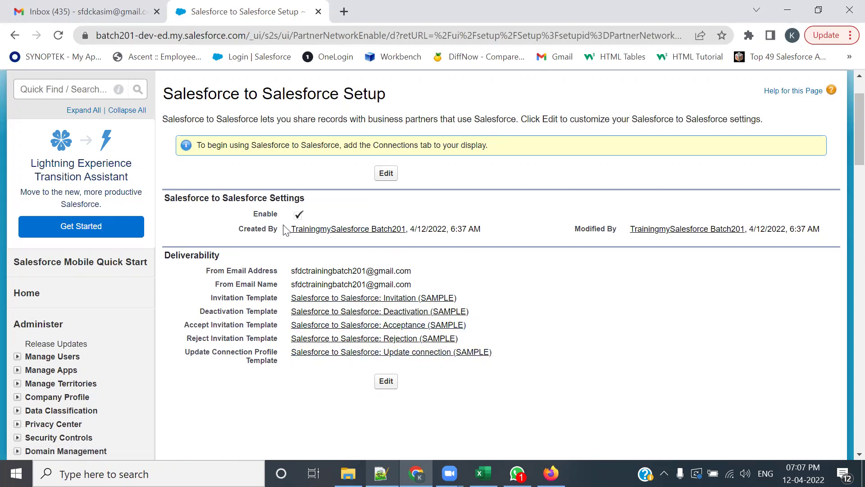
{"action": "scroll", "coordinate": [478, 317], "scroll_direction": "up", "scroll_amount": 2}
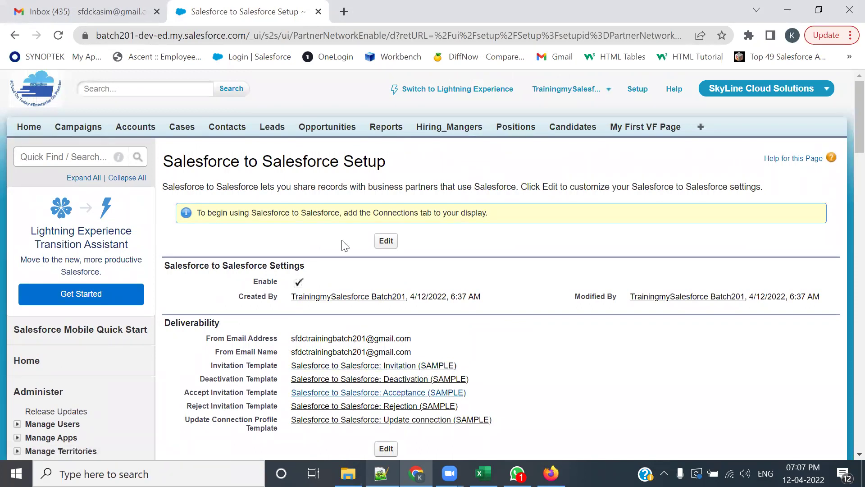
Switch to the consumer organization in Firefox and open its Salesforce to Salesforce Settings page to check the Enable status
{"action": "key", "text": "alt+Tab"}
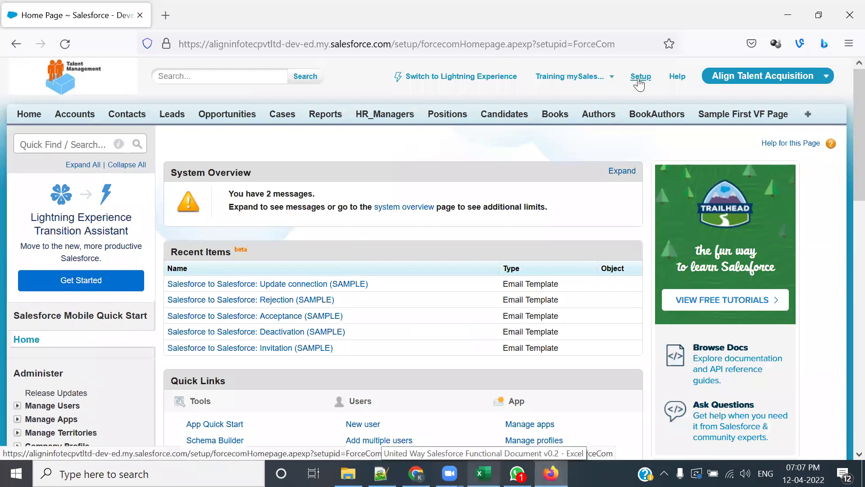
{"action": "scroll", "coordinate": [72, 289], "scroll_direction": "down", "scroll_amount": 2}
{"action": "scroll", "coordinate": [72, 290], "scroll_direction": "down", "scroll_amount": 10}
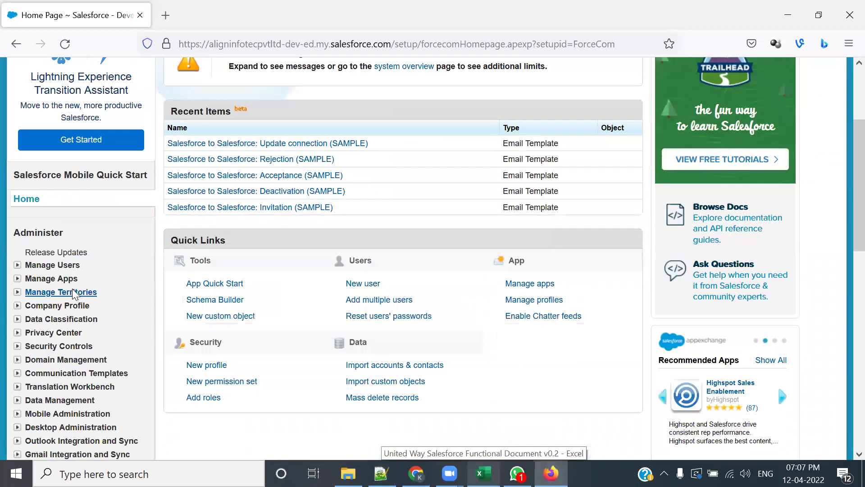
{"action": "left_click", "coordinate": [17, 208]}
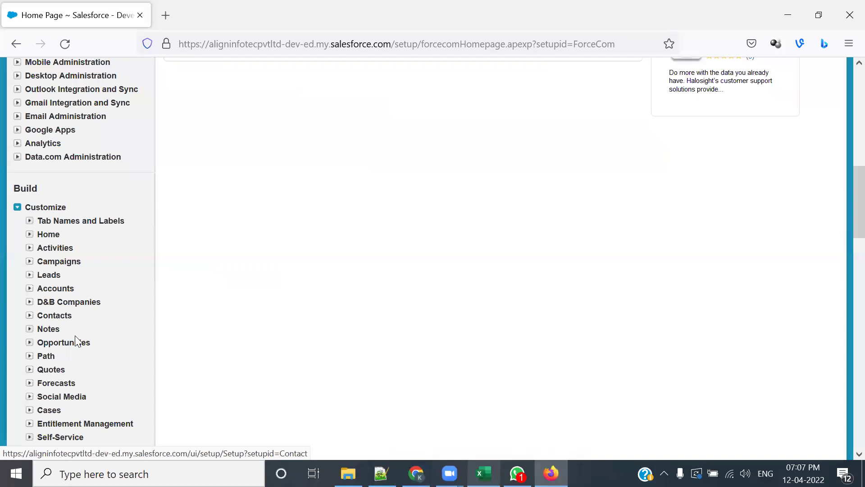
{"action": "scroll", "coordinate": [76, 341], "scroll_direction": "down", "scroll_amount": 5}
{"action": "scroll", "coordinate": [76, 342], "scroll_direction": "down", "scroll_amount": 3}
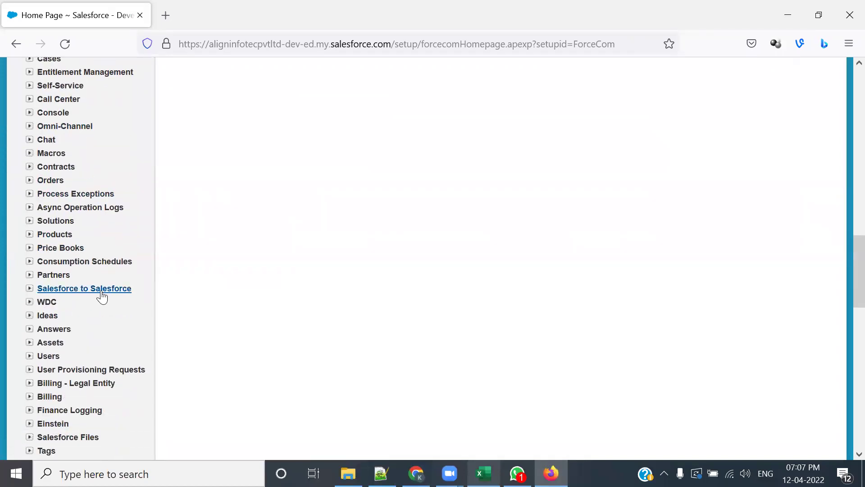
{"action": "left_click", "coordinate": [30, 290]}
{"action": "left_click", "coordinate": [53, 314]}
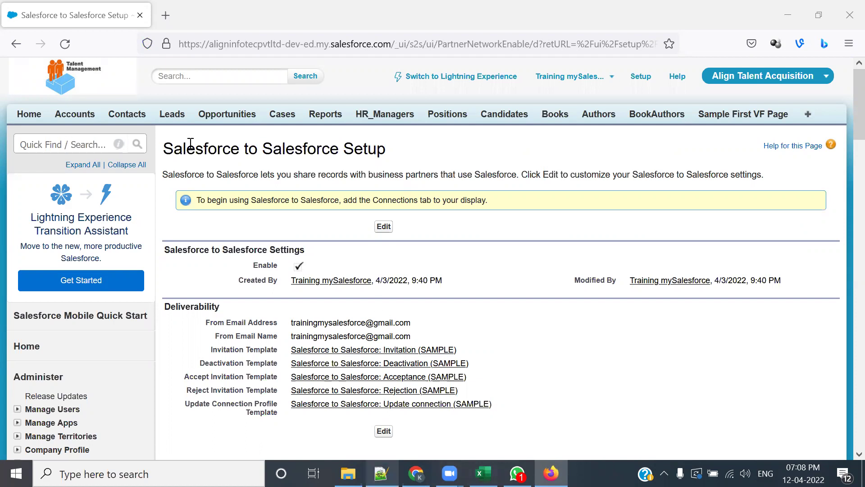
Switch to Notepad++ and study the Step 2 notes on creating an Account record and a related Contact record in the provider organization
{"action": "key", "text": "alt+Tab"}
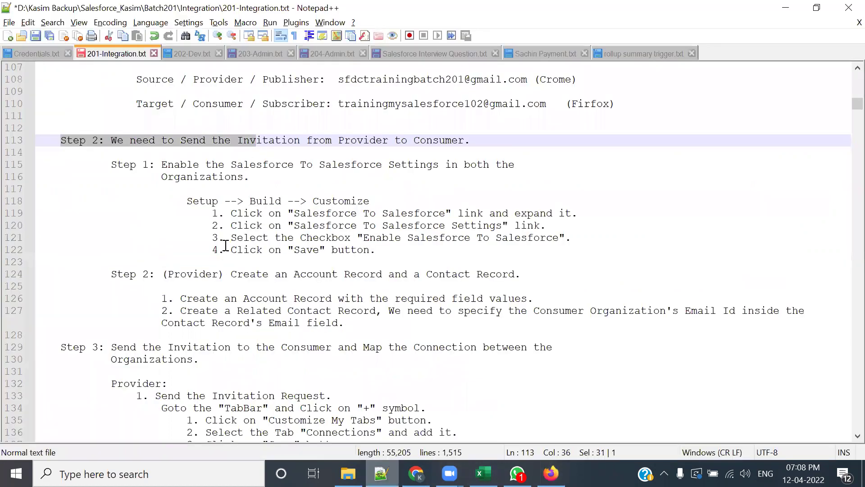
{"action": "left_click", "coordinate": [224, 238]}
{"action": "left_click", "coordinate": [164, 164]}
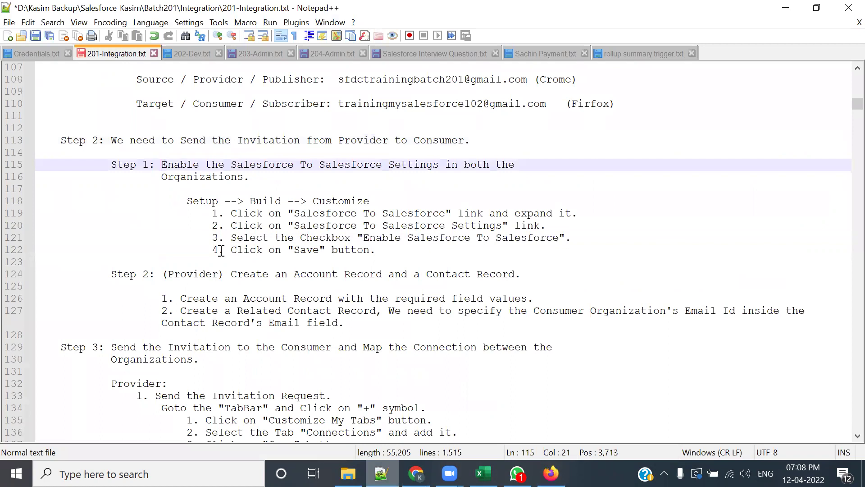
{"action": "scroll", "coordinate": [271, 257], "scroll_direction": "down", "scroll_amount": 1}
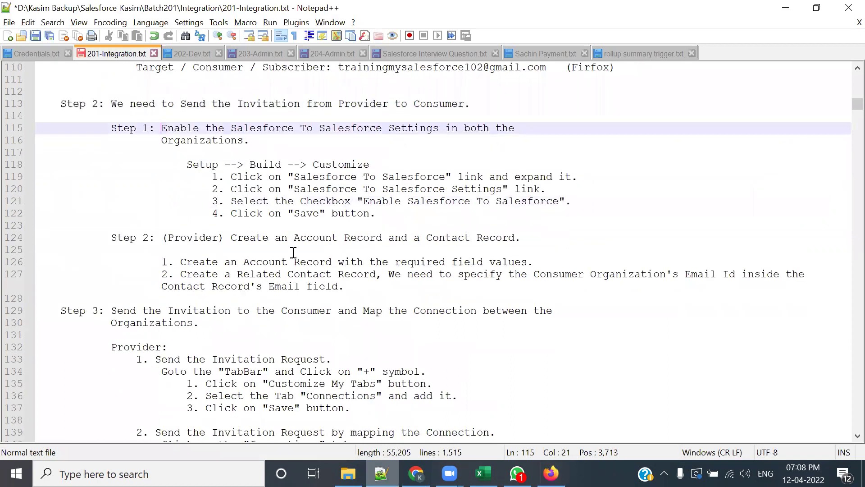
{"action": "left_click", "coordinate": [445, 236]}
{"action": "double_click", "coordinate": [444, 237]}
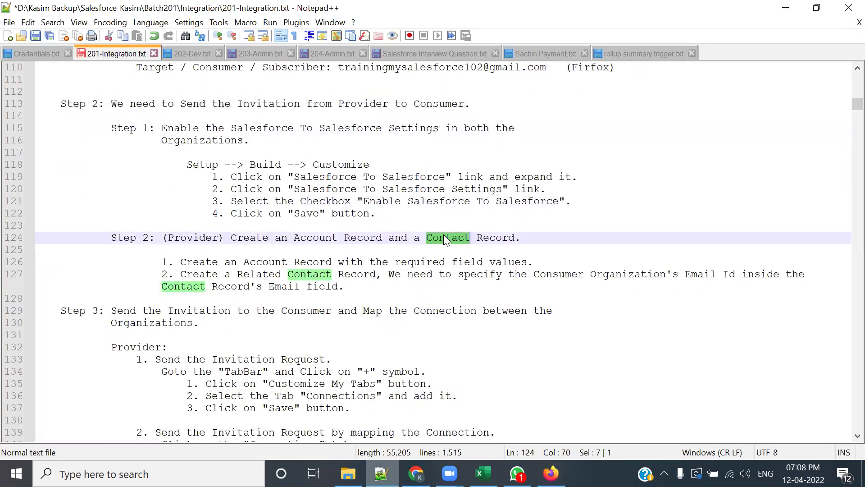
{"action": "left_click", "coordinate": [339, 250]}
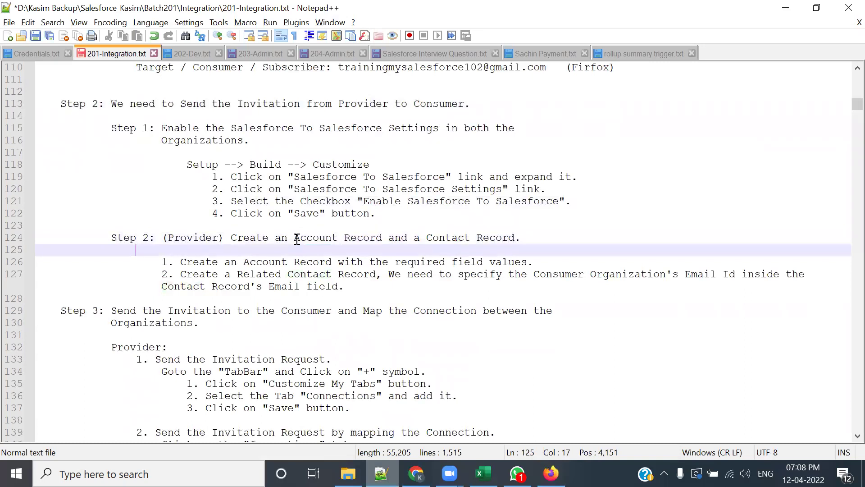
{"action": "left_click_drag", "start_coordinate": [294, 237], "coordinate": [382, 238]}
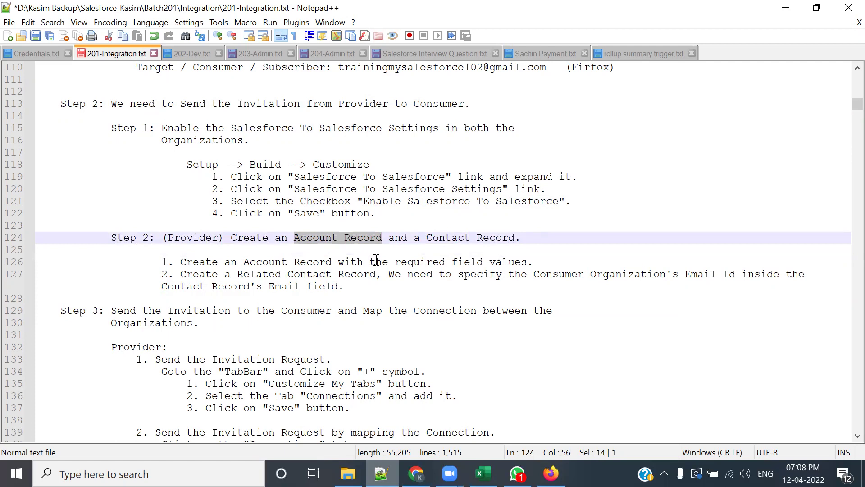
{"action": "left_click", "coordinate": [343, 263]}
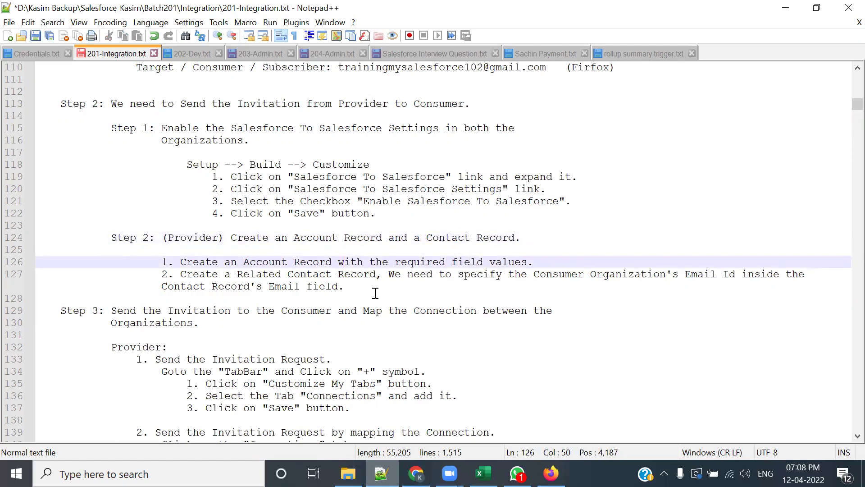
{"action": "double_click", "coordinate": [321, 239]}
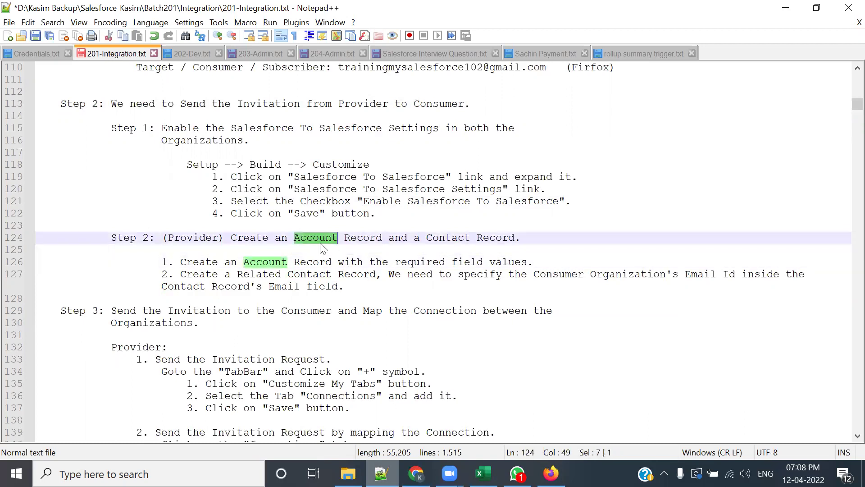
Study the Step 2 heading on creating Account and Contact records in the provider, then check the provider organization in Chrome
{"action": "left_click", "coordinate": [365, 298]}
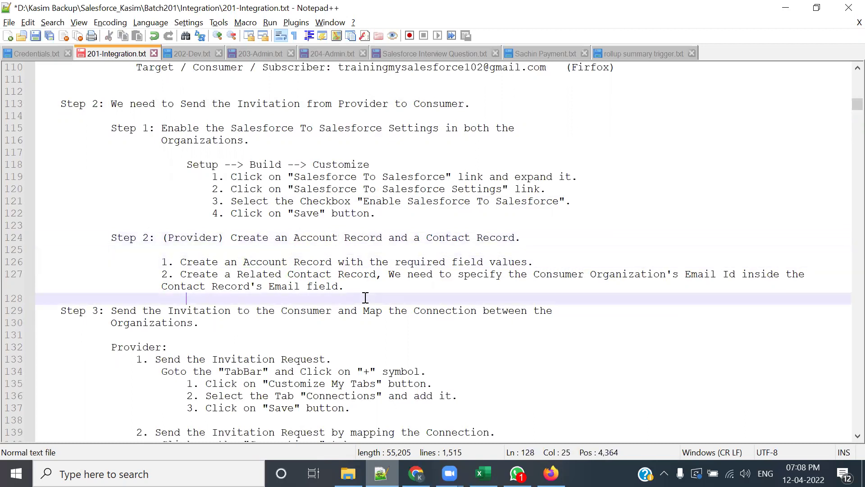
{"action": "double_click", "coordinate": [320, 238]}
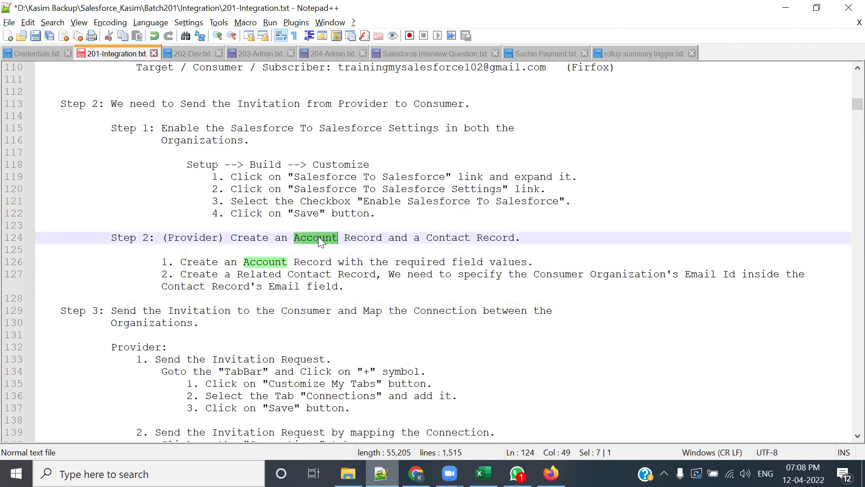
{"action": "double_click", "coordinate": [456, 239]}
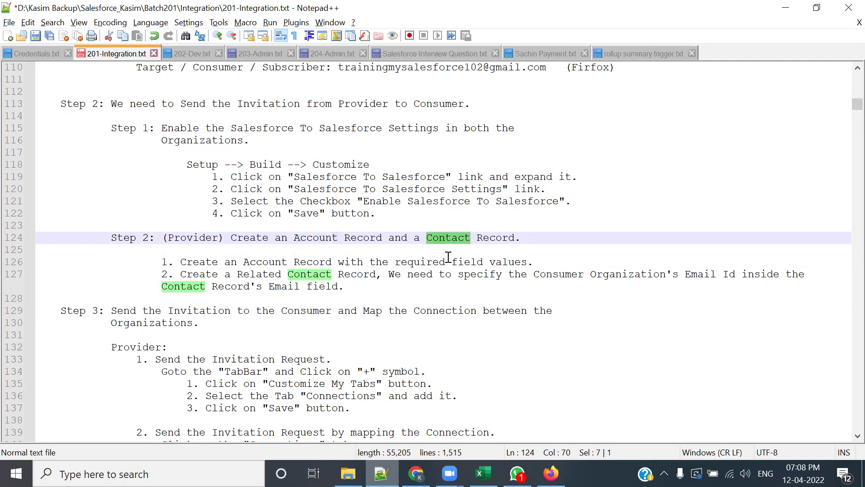
{"action": "left_click", "coordinate": [400, 285]}
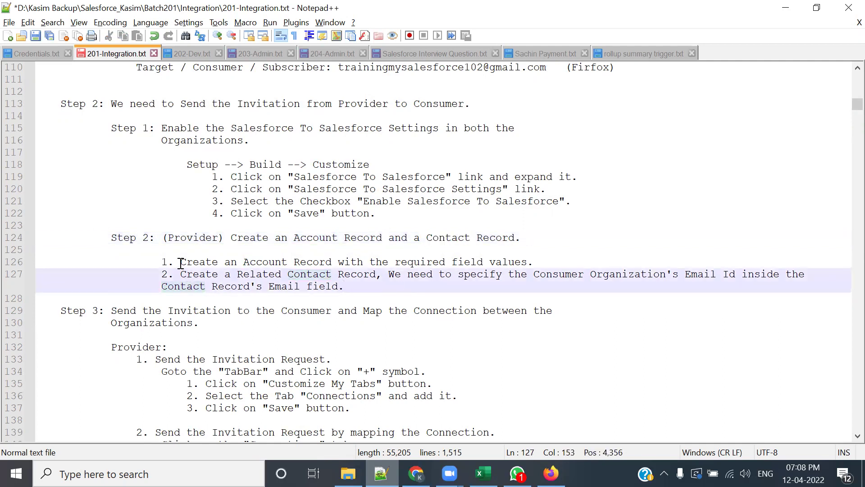
{"action": "left_click_drag", "start_coordinate": [163, 238], "coordinate": [224, 239]}
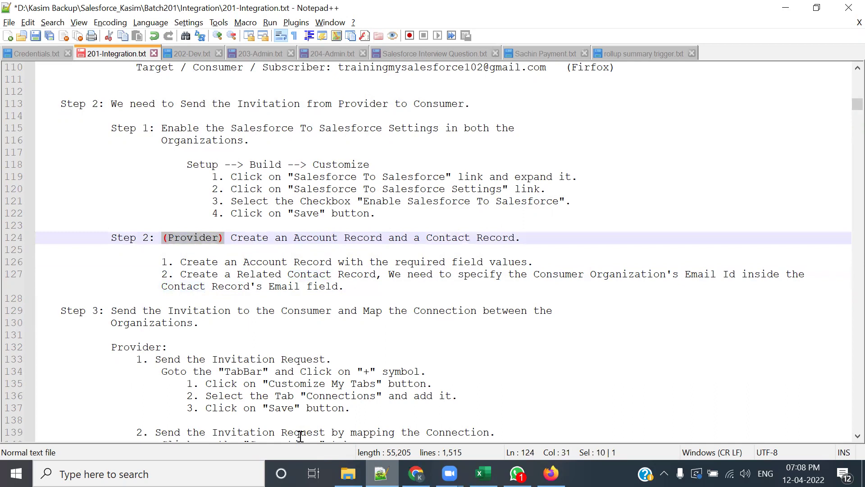
{"action": "key", "text": "alt+Tab"}
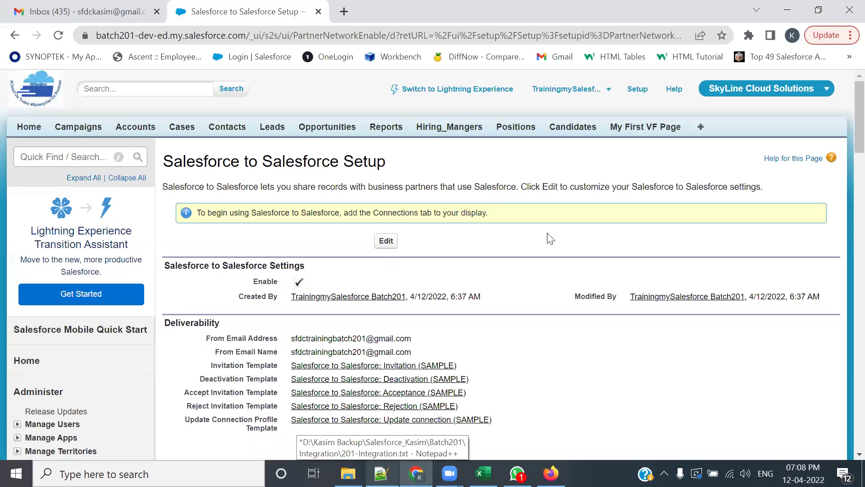
Return to the Notepad++ notes and add "/ Sky Line" after "Crome" on the Source / Provider / Publisher line
{"action": "key", "text": "alt+Tab"}
{"action": "scroll", "coordinate": [546, 230], "scroll_direction": "up", "scroll_amount": 5}
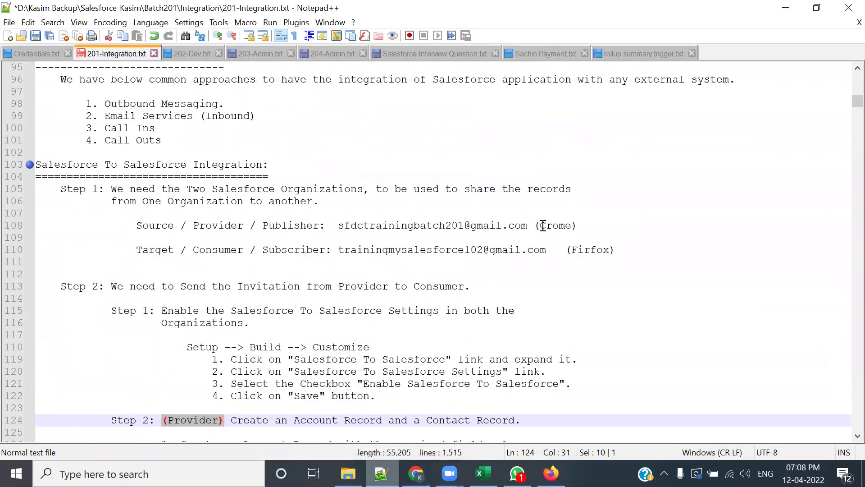
{"action": "left_click", "coordinate": [571, 226]}
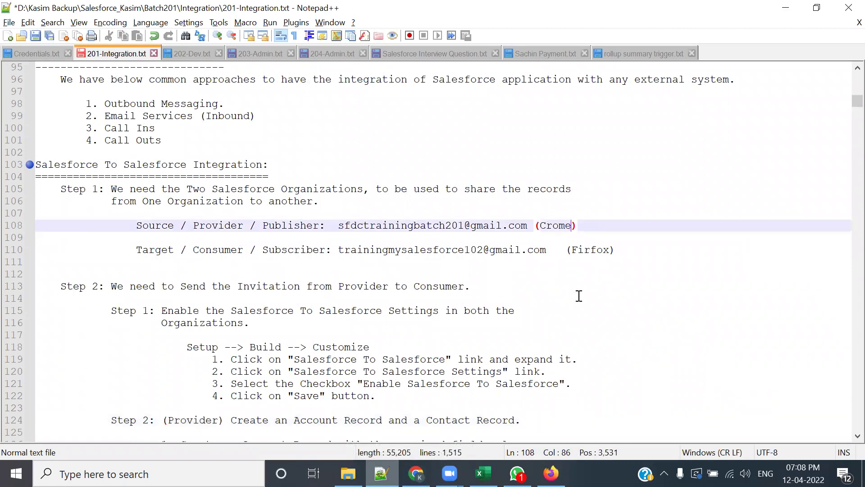
{"action": "type", "text": "/ Sk"}
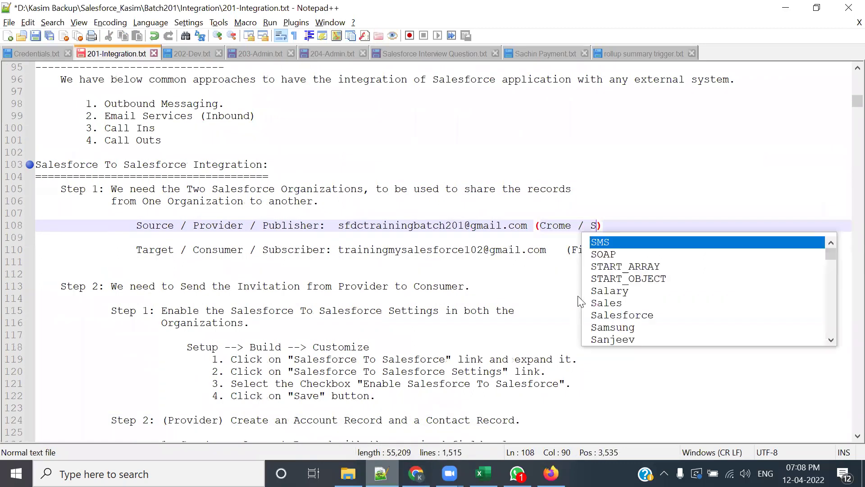
{"action": "type", "text": "y Line"}
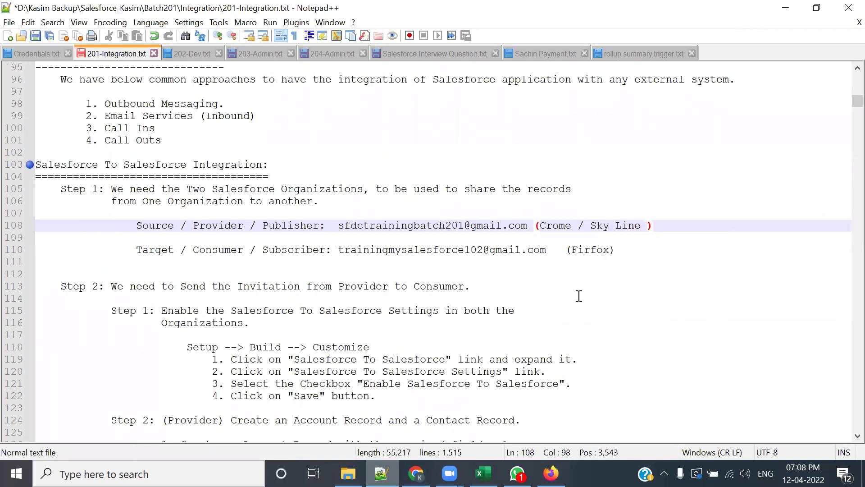
Add "/ Align Info" after "Firfox" on the Target / Consumer / Subscriber line
{"action": "left_click", "coordinate": [611, 249]}
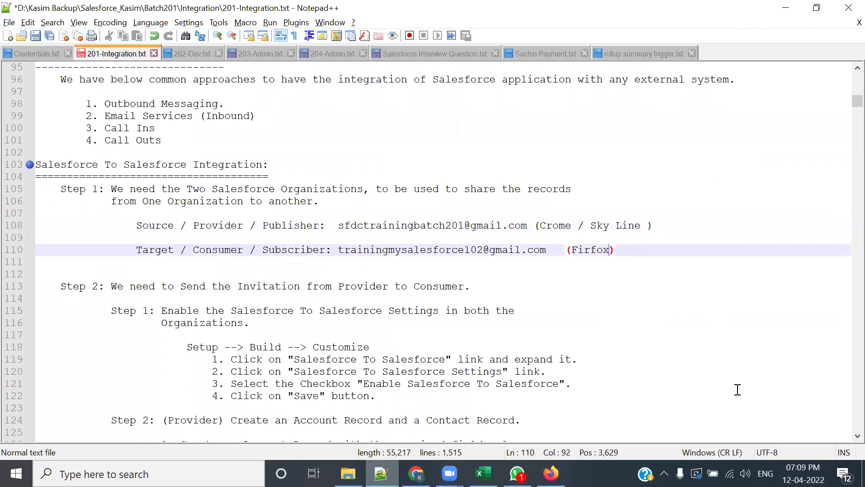
{"action": "type", "text": "/ "}
{"action": "type", "text": "Align In"}
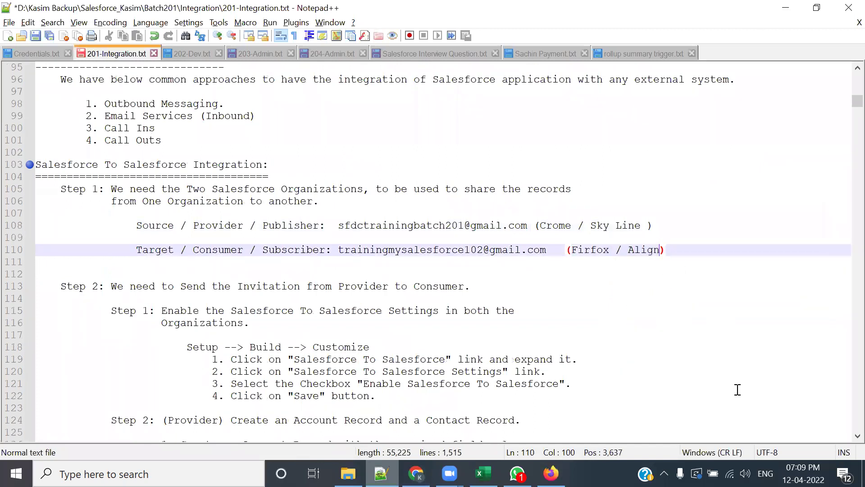
{"action": "type", "text": "fo"}
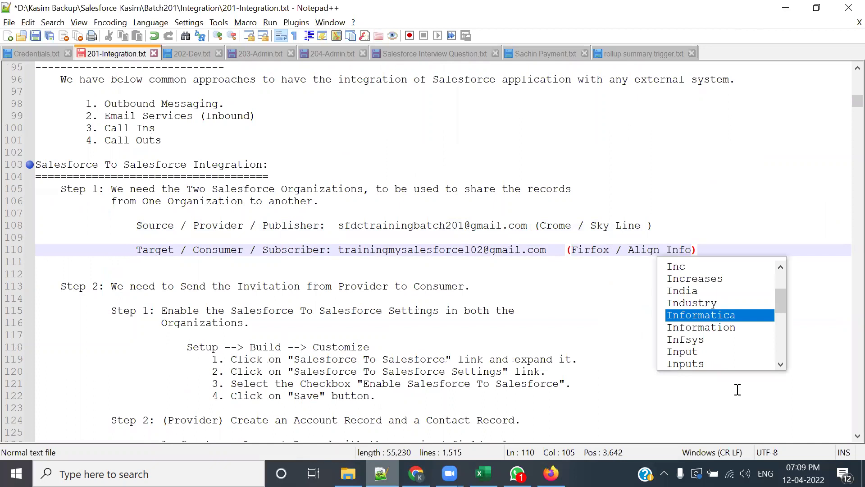
{"action": "left_click", "coordinate": [588, 312]}
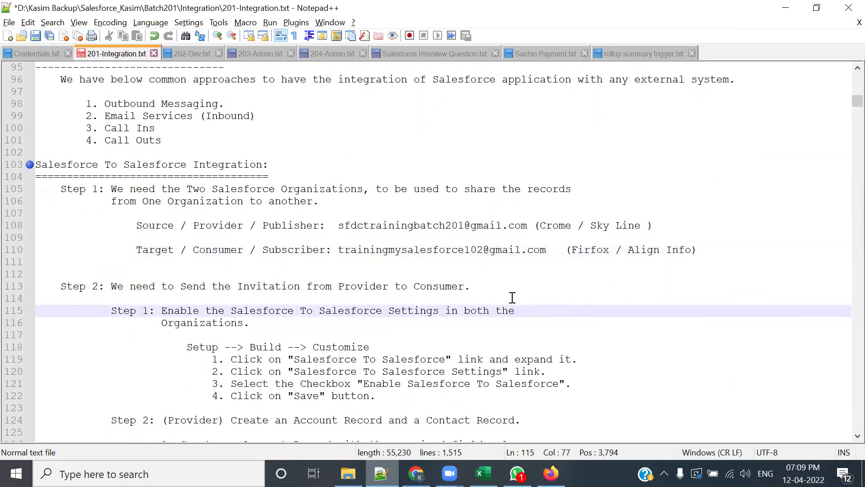
Examine the two Step 2 instructions on the Account record, the related Contact record and the consumer organization's email requirement
{"action": "left_click_drag", "start_coordinate": [111, 224], "coordinate": [113, 214]}
{"action": "scroll", "coordinate": [360, 300], "scroll_direction": "down", "scroll_amount": 5}
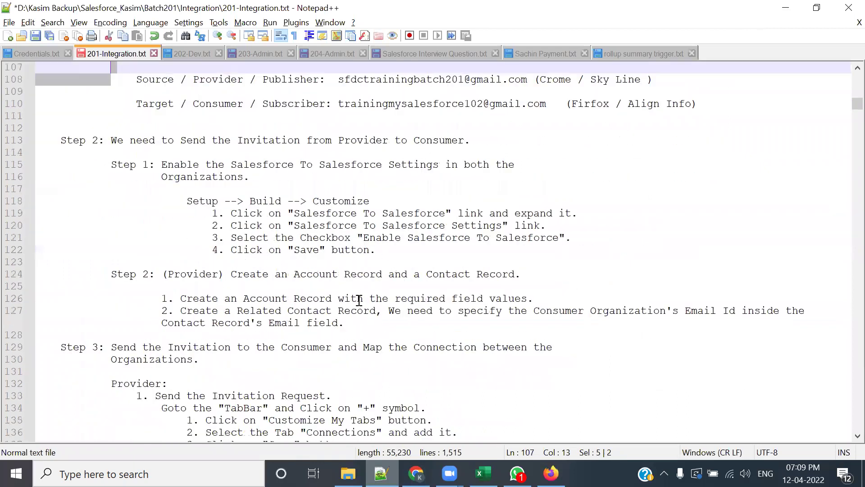
{"action": "left_click_drag", "start_coordinate": [212, 262], "coordinate": [540, 260]}
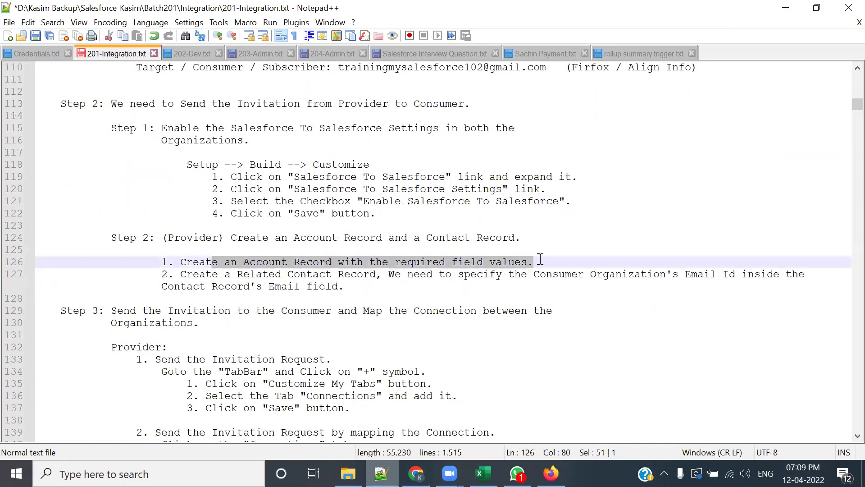
{"action": "left_click", "coordinate": [363, 322]}
{"action": "double_click", "coordinate": [251, 262]}
{"action": "left_click_drag", "start_coordinate": [231, 277], "coordinate": [344, 275]}
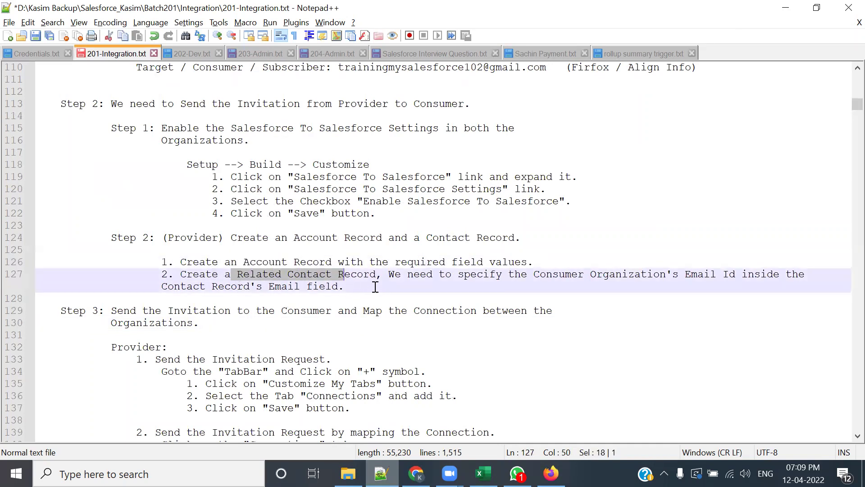
{"action": "left_click", "coordinate": [375, 287]}
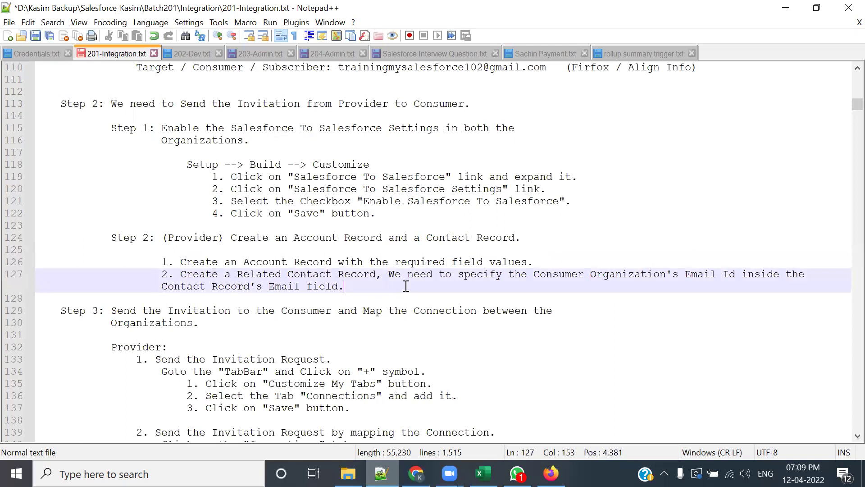
{"action": "double_click", "coordinate": [363, 275]}
{"action": "left_click", "coordinate": [430, 287]}
{"action": "left_click_drag", "start_coordinate": [528, 274], "coordinate": [717, 276]}
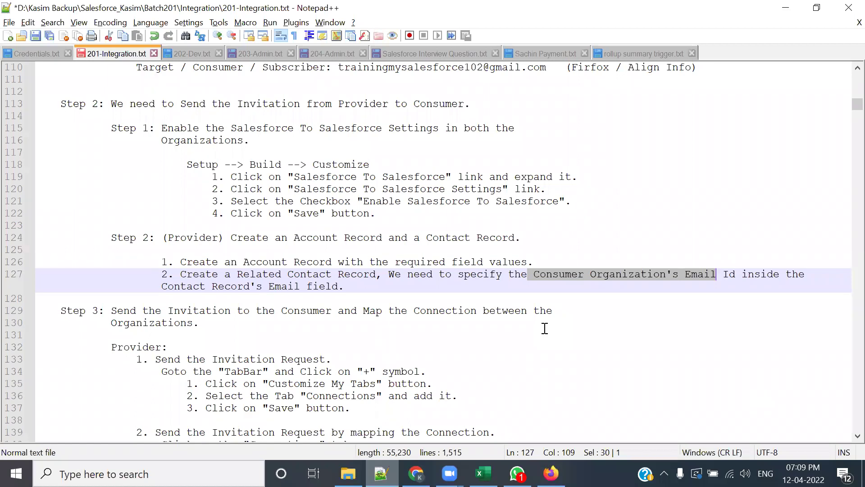
Review the Target / Consumer / Subscriber line in the notes, especially its organization label "Align Info"
{"action": "scroll", "coordinate": [356, 270], "scroll_direction": "up", "scroll_amount": 4}
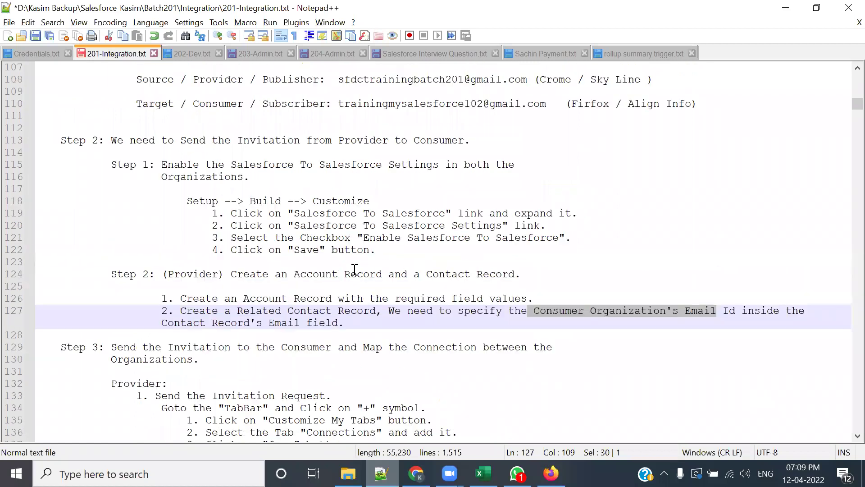
{"action": "double_click", "coordinate": [228, 213]}
{"action": "double_click", "coordinate": [152, 213]}
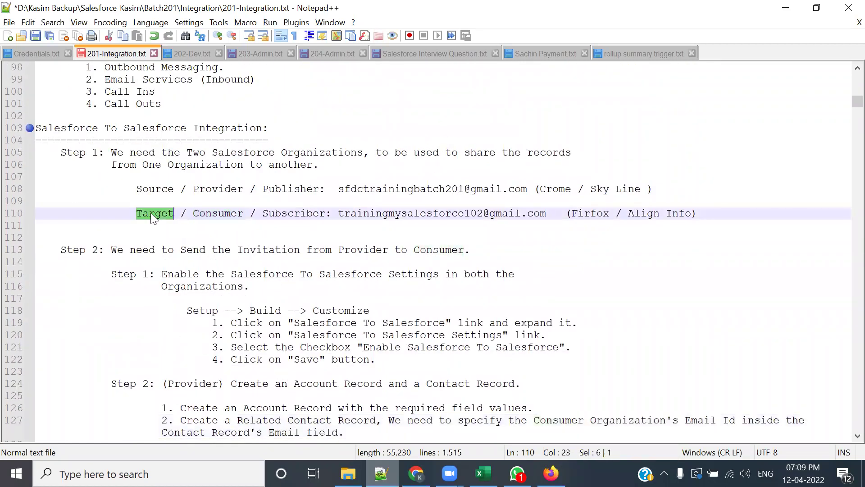
{"action": "double_click", "coordinate": [310, 212]}
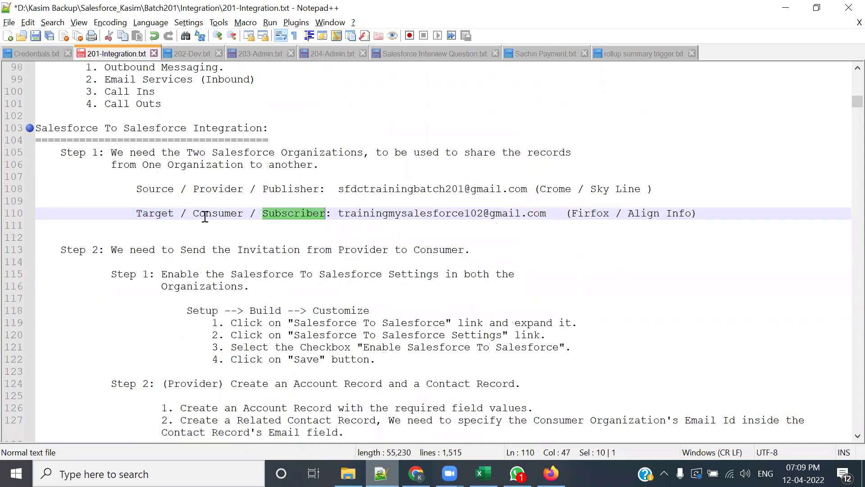
{"action": "left_click_drag", "start_coordinate": [609, 213], "coordinate": [706, 212]}
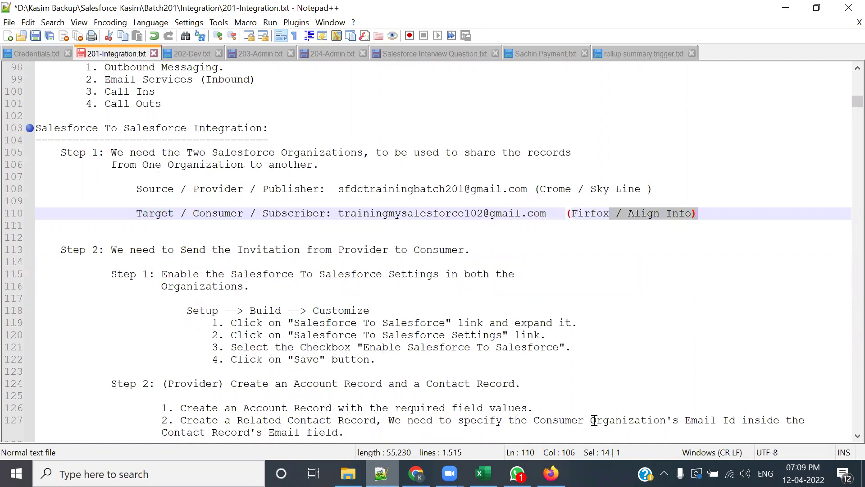
{"action": "left_click", "coordinate": [619, 261]}
{"action": "left_click_drag", "start_coordinate": [628, 213], "coordinate": [691, 215]}
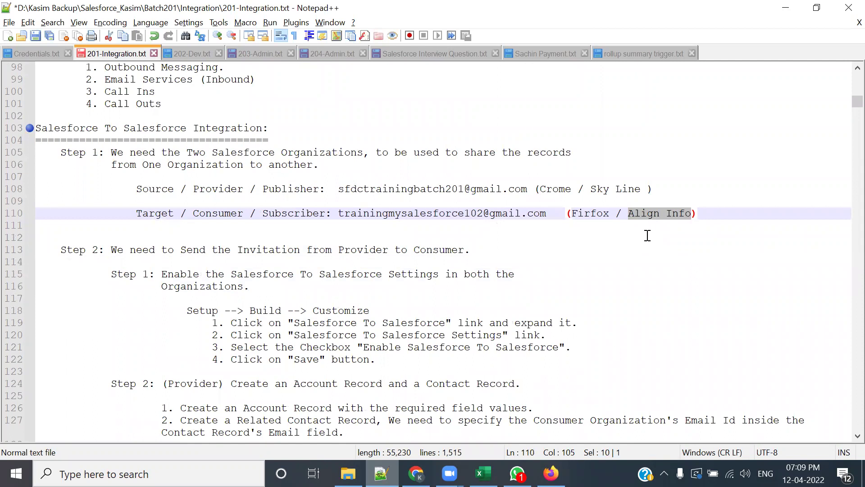
Switch to the consumer organization in Firefox and view its Company Information under Company Profile, including the Organization Name
{"action": "key", "text": "alt+Tab"}
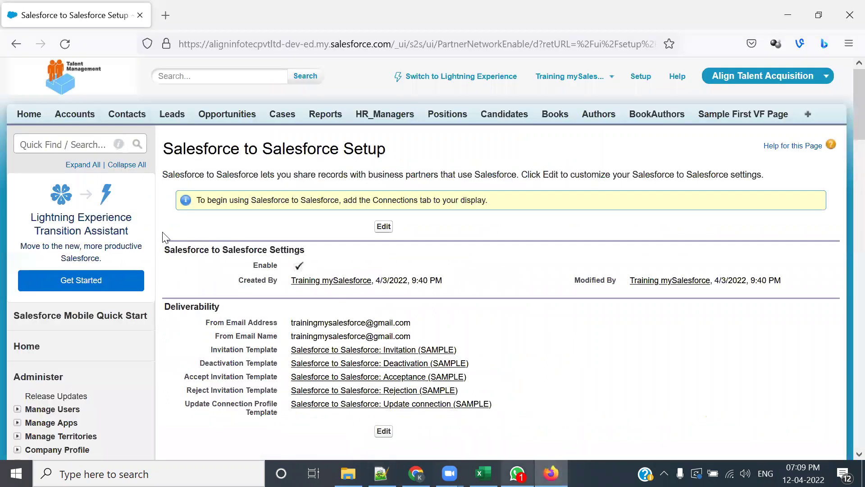
{"action": "scroll", "coordinate": [100, 341], "scroll_direction": "down", "scroll_amount": 3}
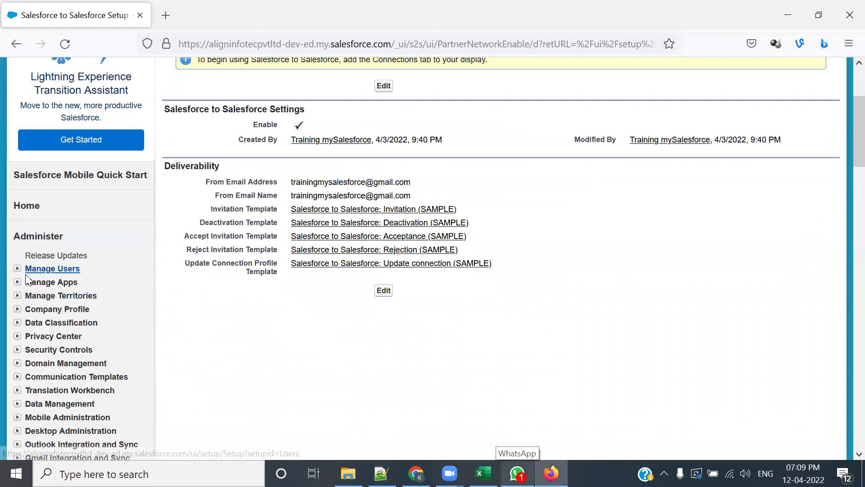
{"action": "scroll", "coordinate": [18, 295], "scroll_direction": "down", "scroll_amount": 2}
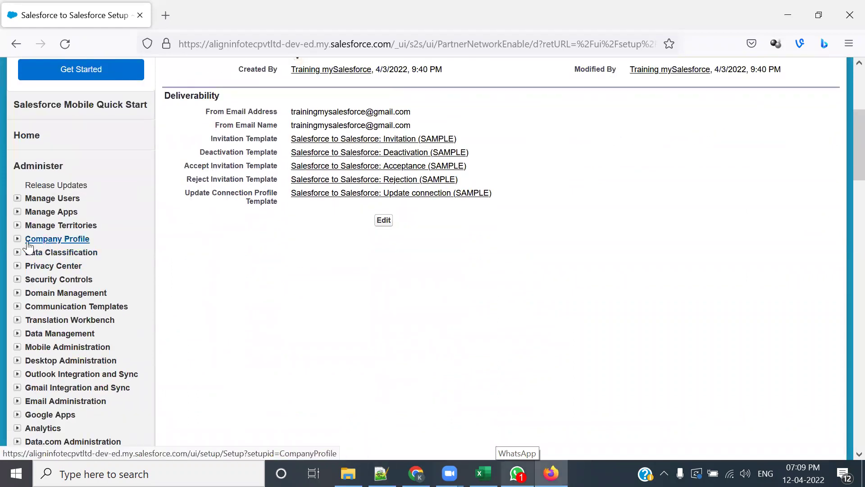
{"action": "left_click", "coordinate": [17, 239]}
{"action": "left_click", "coordinate": [58, 255]}
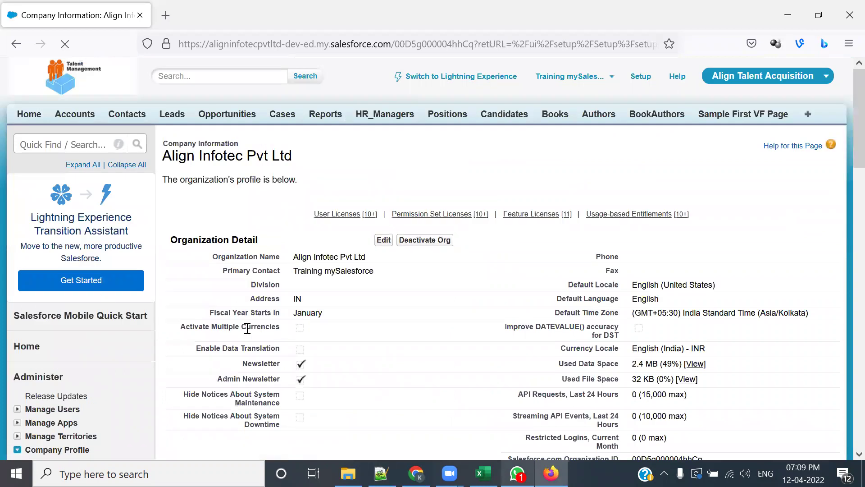
{"action": "scroll", "coordinate": [299, 332], "scroll_direction": "down", "scroll_amount": 4}
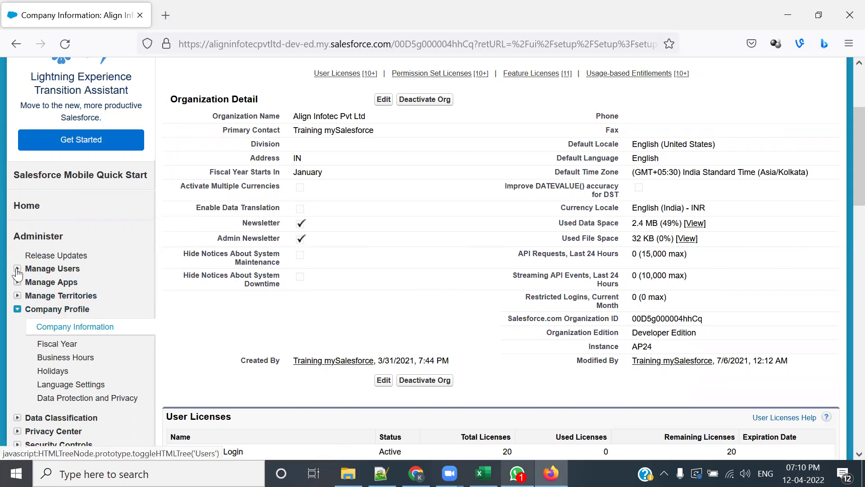
Open the consumer organization's user list and view the System Administrator user's details, highlighting the Email field value
{"action": "left_click", "coordinate": [45, 268]}
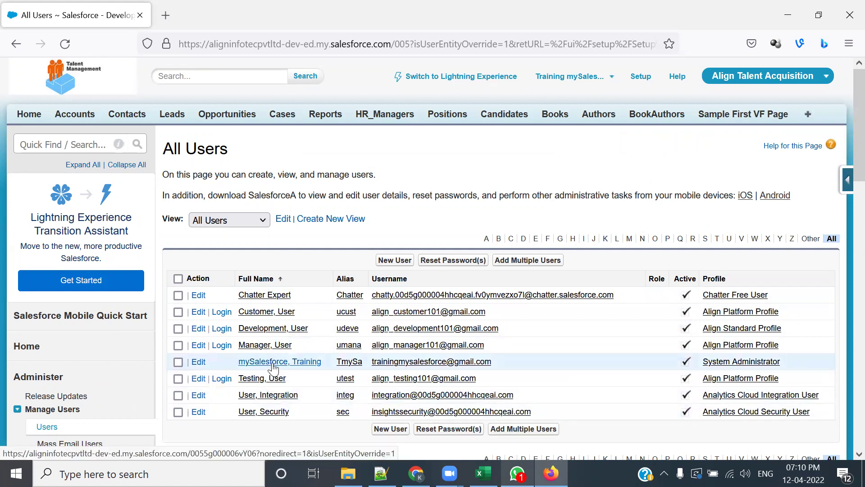
{"action": "left_click", "coordinate": [273, 367]}
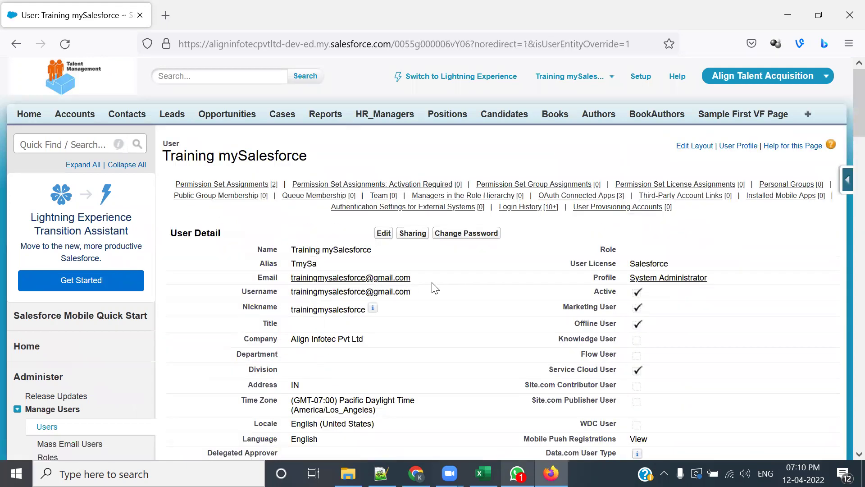
{"action": "left_click_drag", "start_coordinate": [427, 285], "coordinate": [285, 285]}
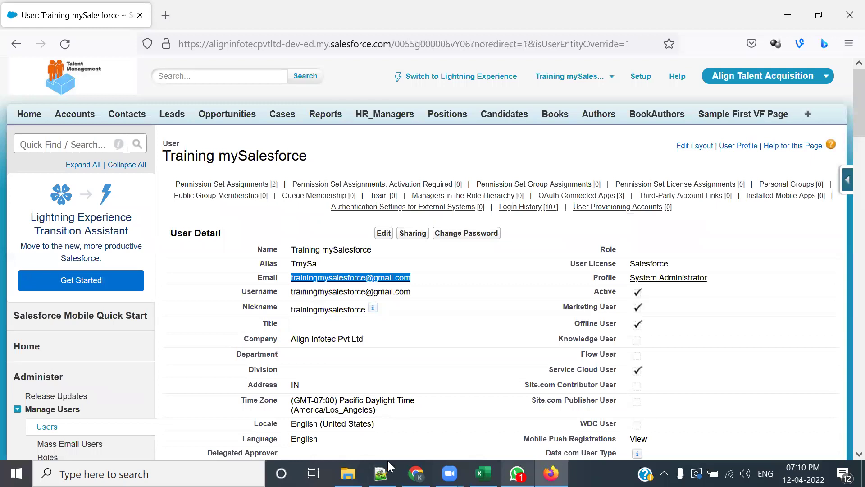
Switch back to the Notepad++ notes and reread the Step 2 heading on the provider's Account and Contact records
{"action": "left_click", "coordinate": [381, 473]}
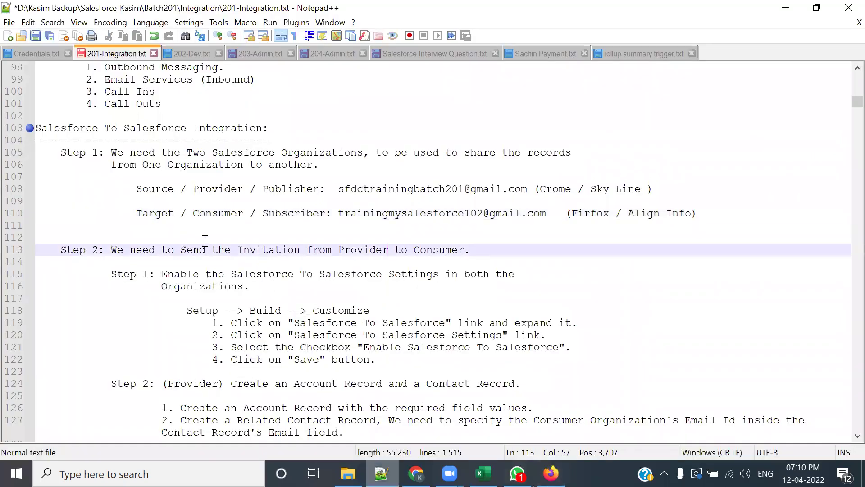
{"action": "scroll", "coordinate": [205, 242], "scroll_direction": "down", "scroll_amount": 1}
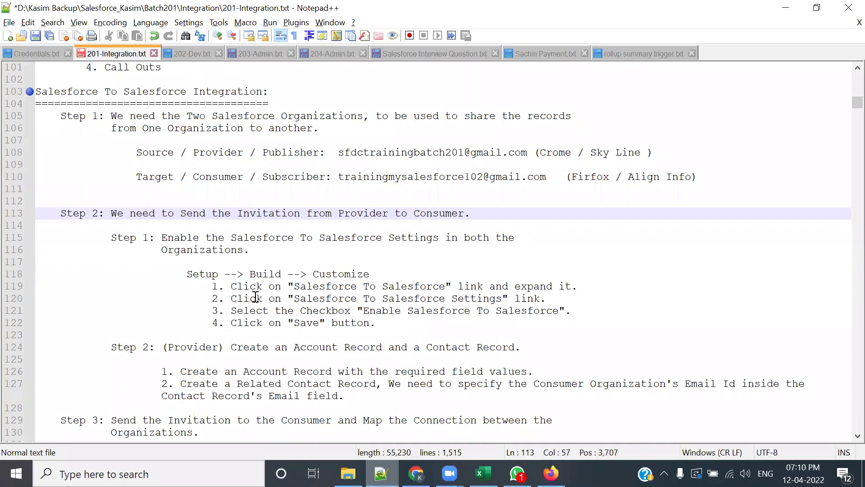
{"action": "scroll", "coordinate": [286, 311], "scroll_direction": "down", "scroll_amount": 1}
{"action": "left_click_drag", "start_coordinate": [294, 311], "coordinate": [351, 311]}
{"action": "scroll", "coordinate": [320, 331], "scroll_direction": "down", "scroll_amount": 2}
{"action": "left_click_drag", "start_coordinate": [420, 237], "coordinate": [476, 238]}
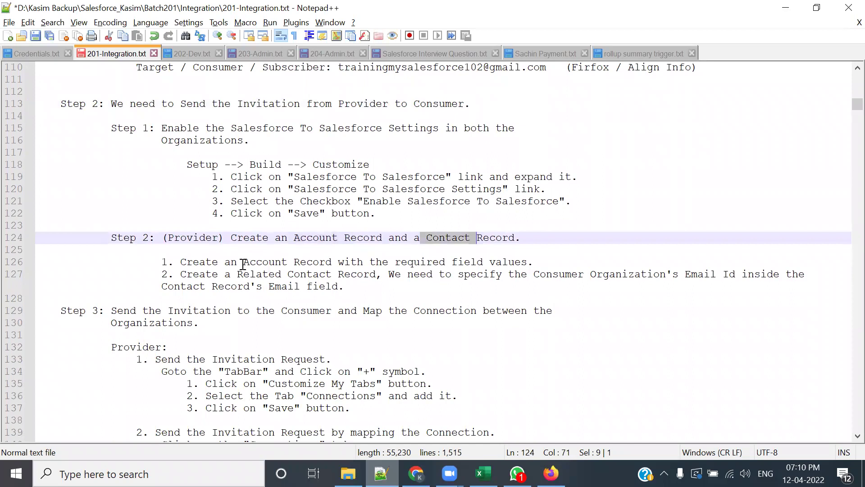
Reread the notes on creating the Account record and highlight the Provider label in Step 2
{"action": "left_click_drag", "start_coordinate": [238, 263], "coordinate": [322, 262]}
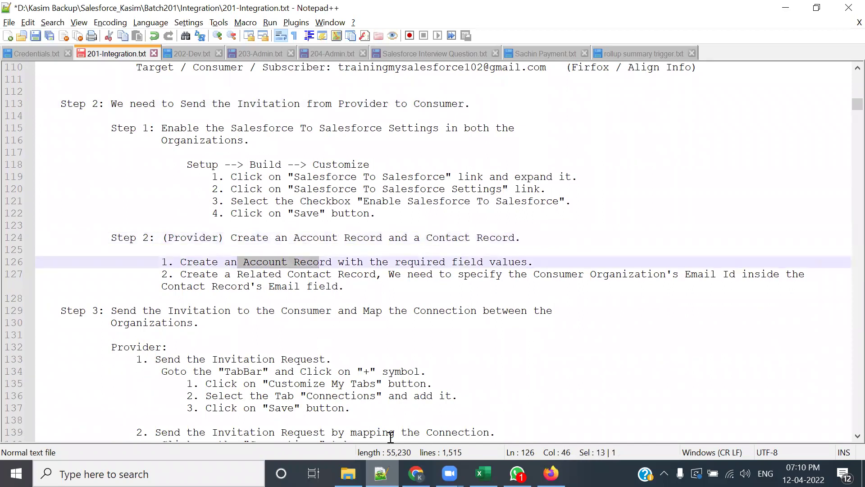
{"action": "left_click_drag", "start_coordinate": [173, 237], "coordinate": [230, 237]}
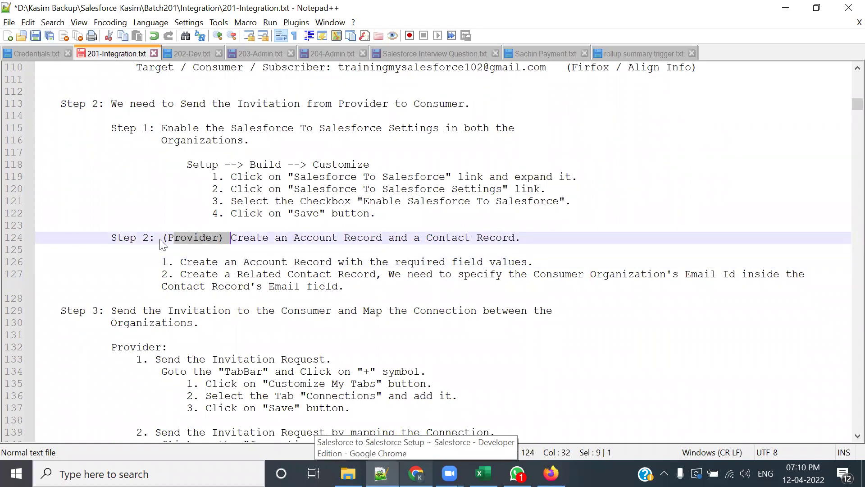
Switch to the provider organization in Chrome, open a new account form from Accounts, and inspect the form's page address
{"action": "key", "text": "alt+Tab"}
{"action": "left_click", "coordinate": [136, 127]}
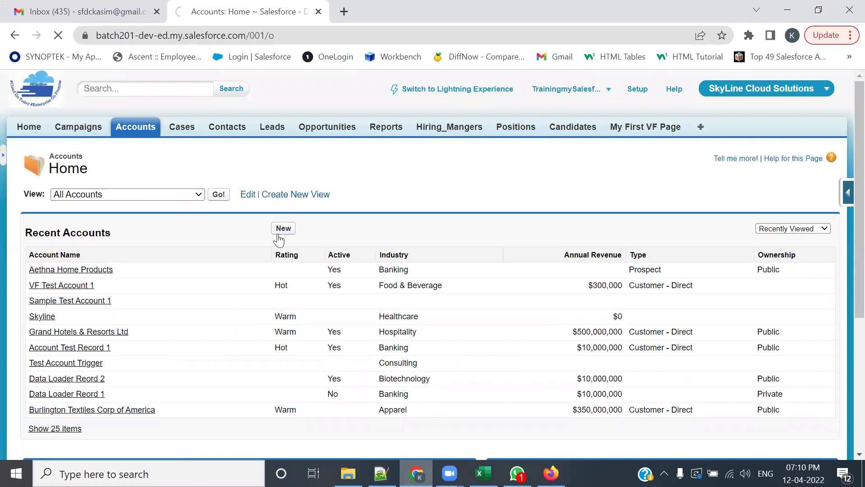
{"action": "left_click", "coordinate": [278, 233]}
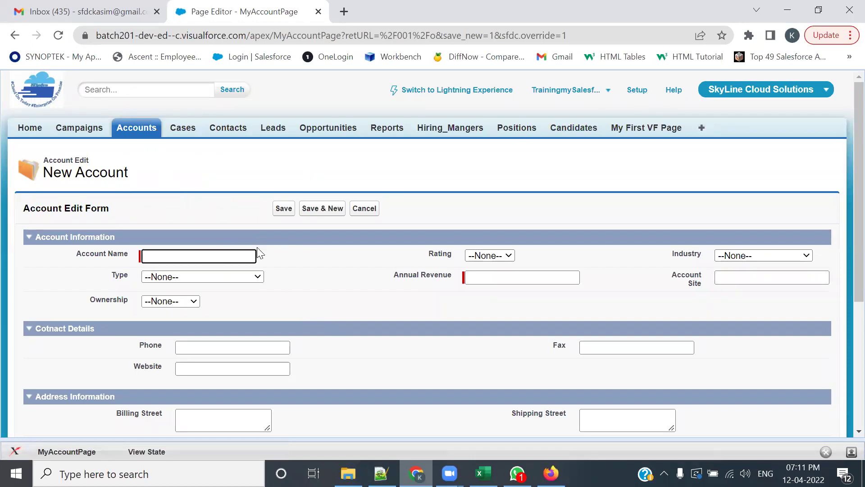
{"action": "double_click", "coordinate": [257, 34]}
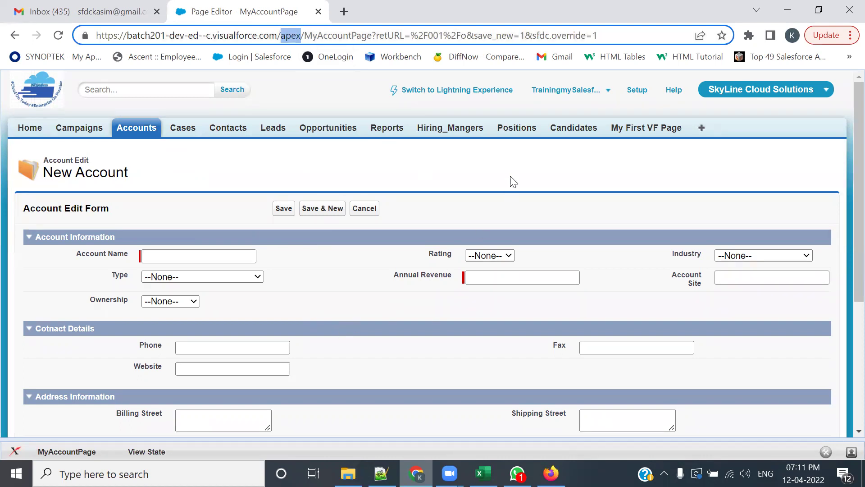
Open the Account object's Buttons, Links, and Actions page under Build > Customize in Setup
{"action": "left_click", "coordinate": [644, 91]}
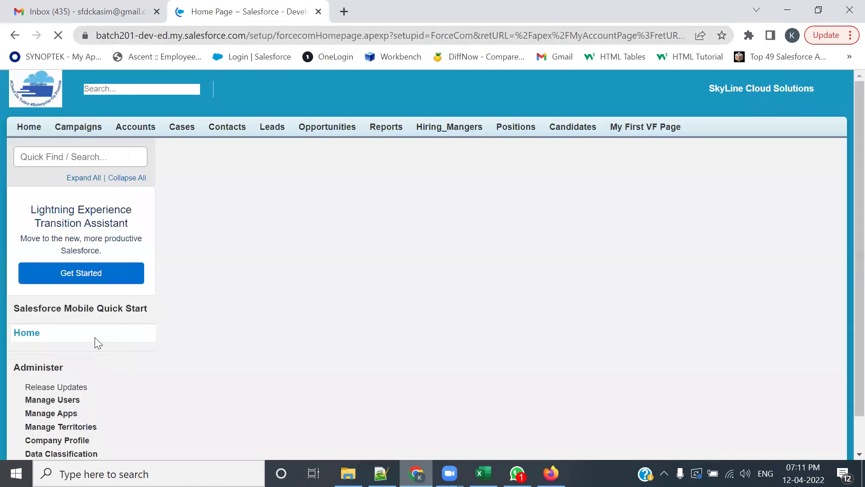
{"action": "scroll", "coordinate": [110, 308], "scroll_direction": "down", "scroll_amount": 11}
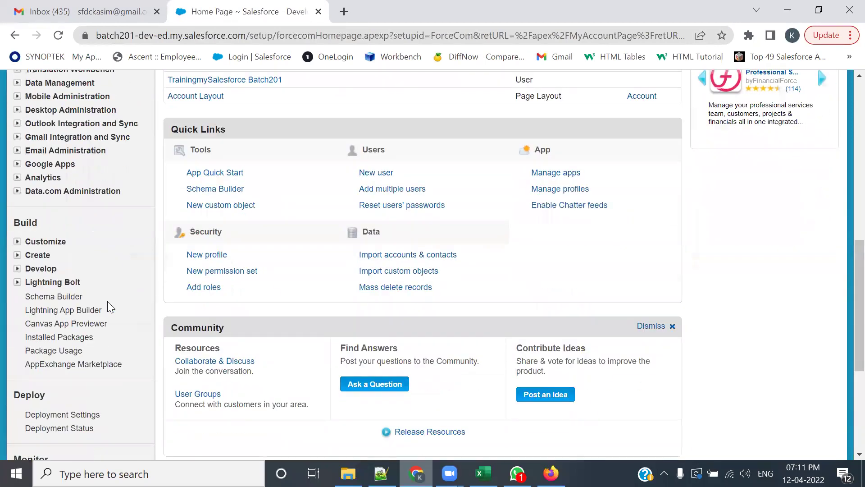
{"action": "left_click", "coordinate": [18, 245]}
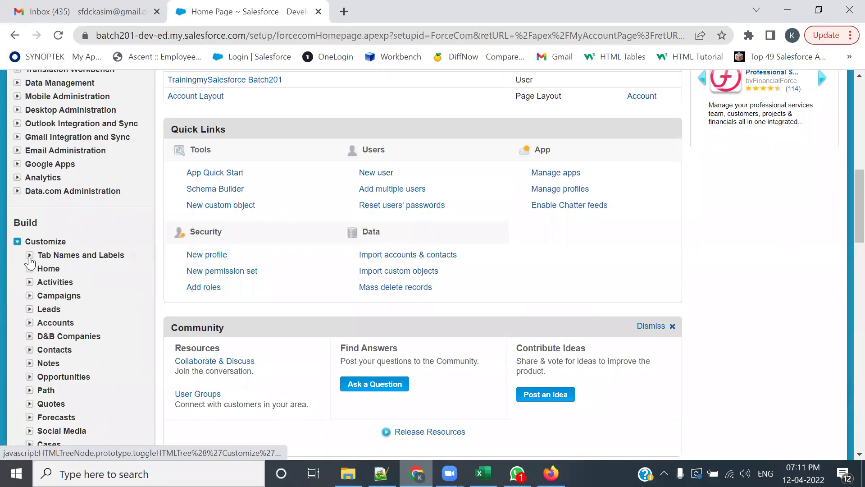
{"action": "left_click", "coordinate": [30, 324]}
{"action": "scroll", "coordinate": [87, 328], "scroll_direction": "down", "scroll_amount": 2}
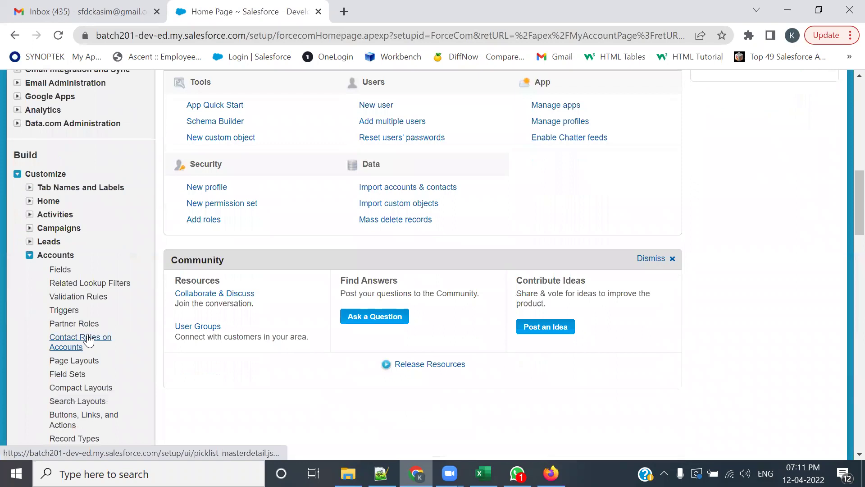
{"action": "scroll", "coordinate": [88, 338], "scroll_direction": "down", "scroll_amount": 1}
{"action": "left_click", "coordinate": [85, 351]}
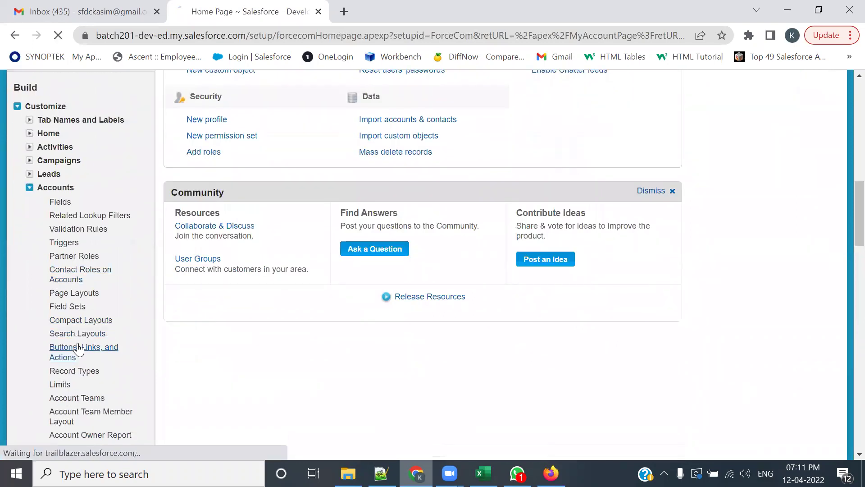
{"action": "scroll", "coordinate": [219, 334], "scroll_direction": "down", "scroll_amount": 3}
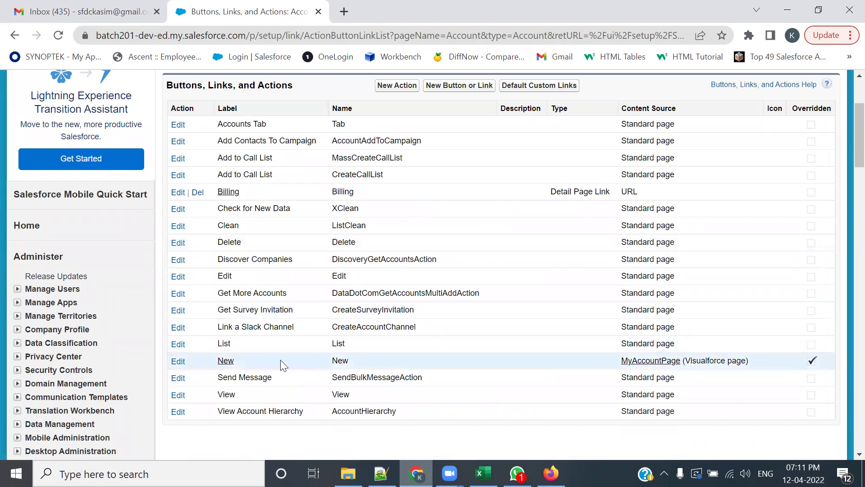
Reset the Account's New button override to No override (use default), then save and confirm the reset
{"action": "left_click_drag", "start_coordinate": [765, 367], "coordinate": [614, 371]}
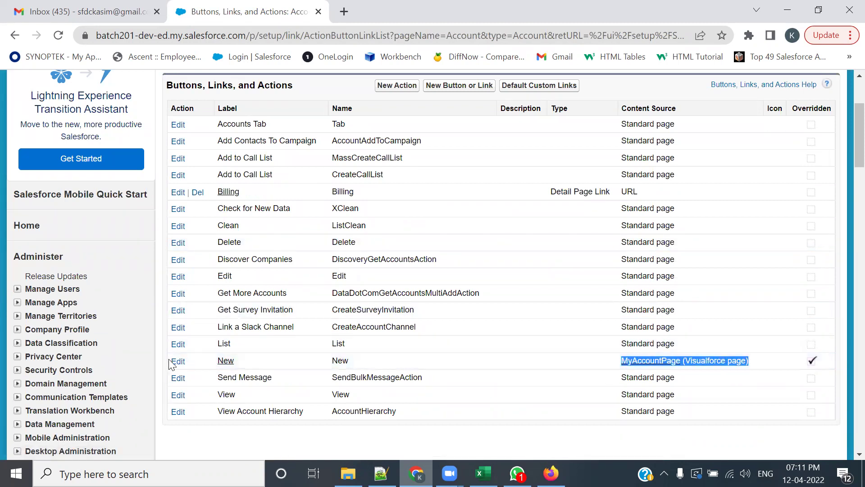
{"action": "left_click", "coordinate": [234, 359]}
{"action": "left_click", "coordinate": [176, 364]}
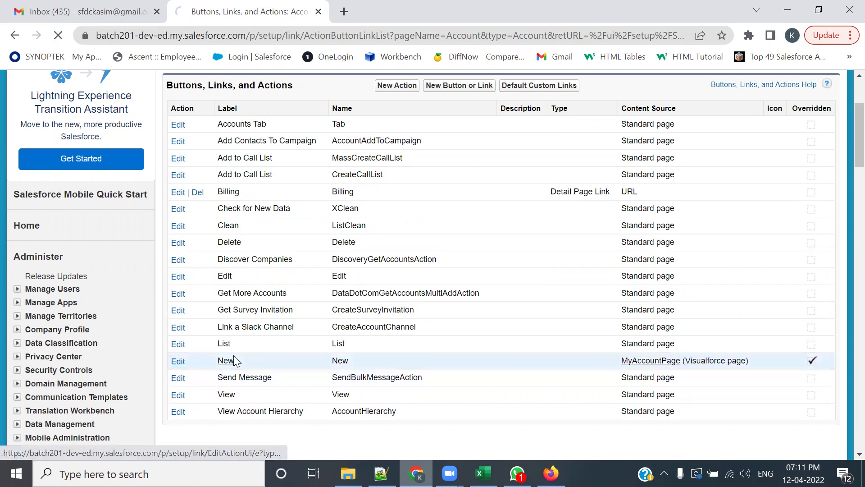
{"action": "scroll", "coordinate": [246, 356], "scroll_direction": "down", "scroll_amount": 2}
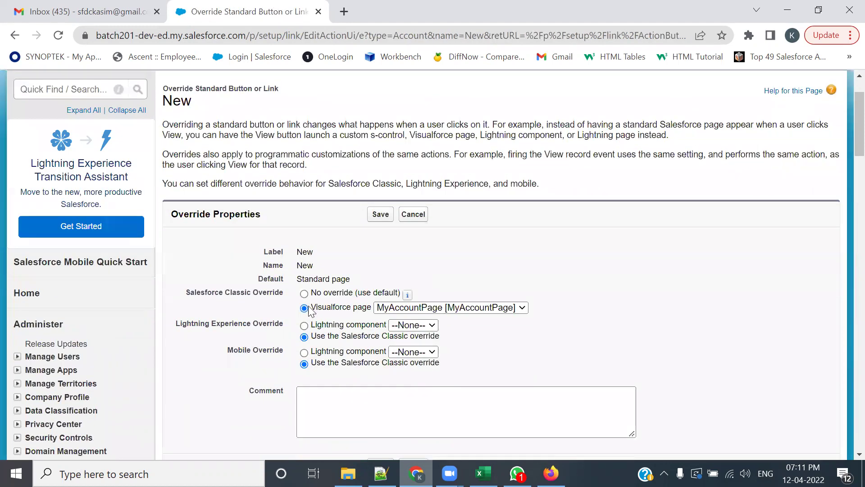
{"action": "left_click", "coordinate": [304, 294]}
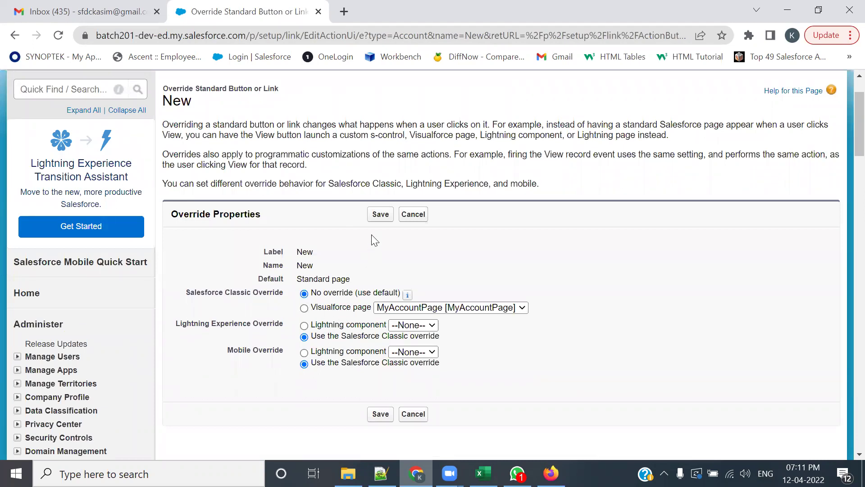
{"action": "scroll", "coordinate": [381, 337], "scroll_direction": "down", "scroll_amount": 3}
{"action": "left_click", "coordinate": [387, 283]}
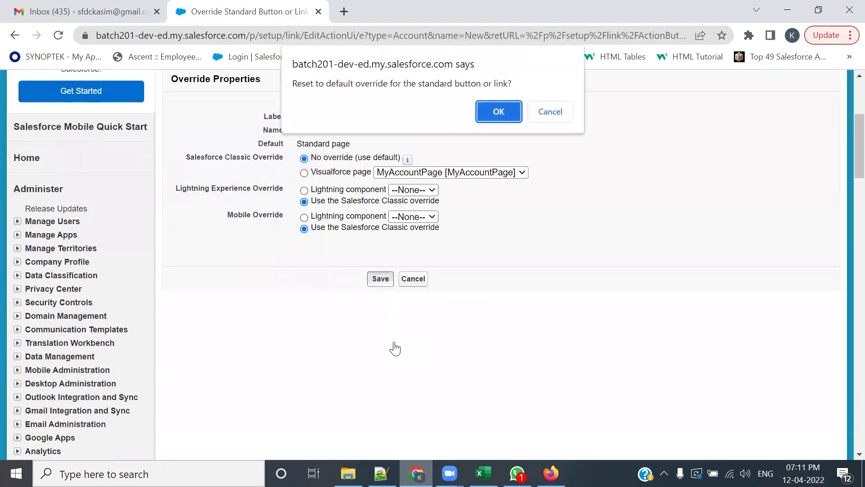
{"action": "left_click", "coordinate": [485, 112]}
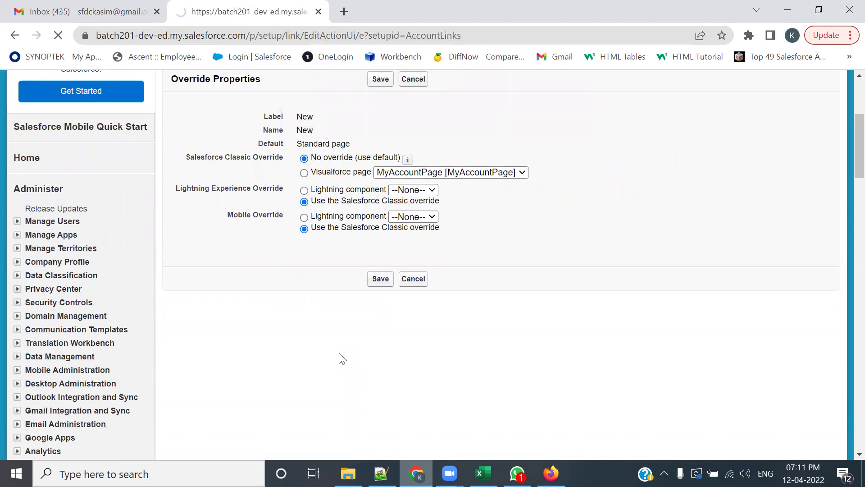
{"action": "scroll", "coordinate": [187, 369], "scroll_direction": "down", "scroll_amount": 3}
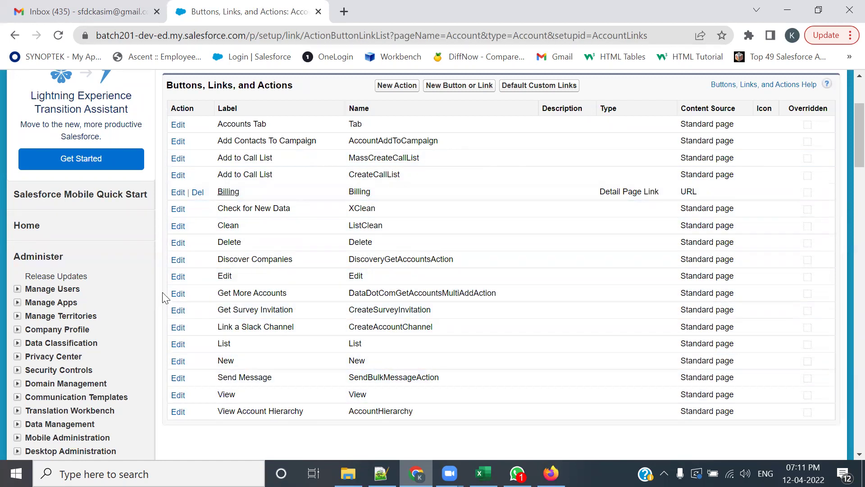
Start a new account from Accounts and name it Sky Line Account Record 1
{"action": "scroll", "coordinate": [166, 289], "scroll_direction": "up", "scroll_amount": 3}
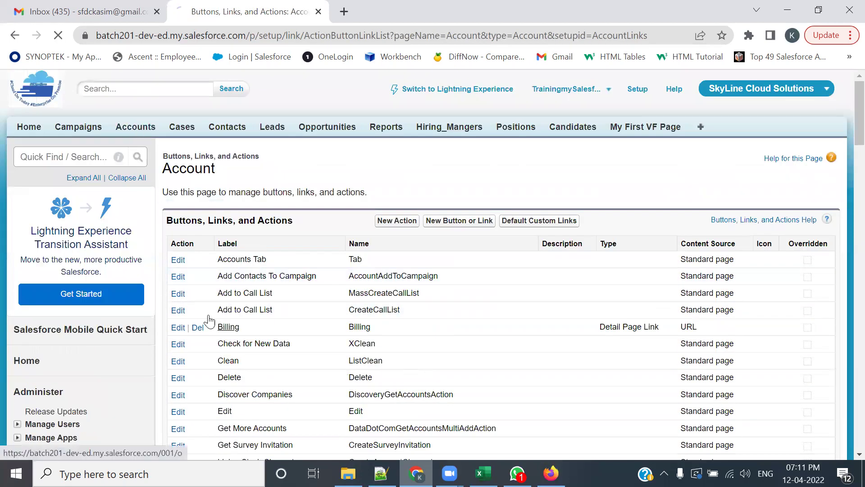
{"action": "left_click", "coordinate": [136, 127]}
{"action": "left_click", "coordinate": [284, 229]}
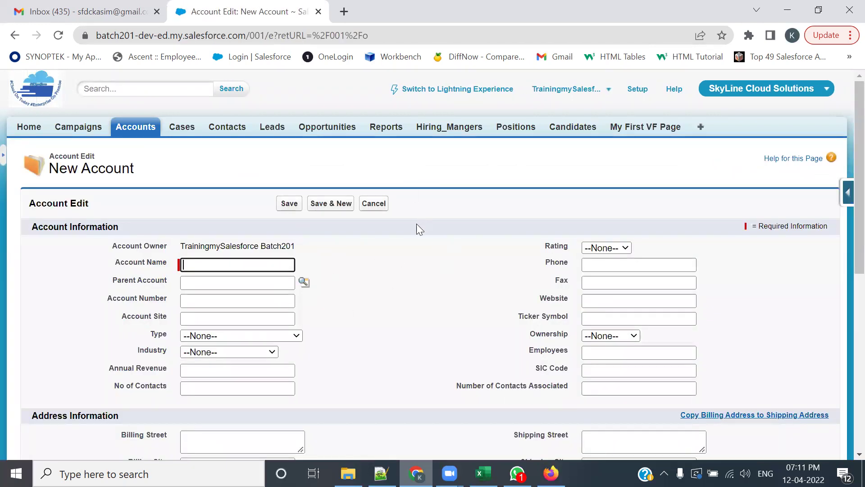
{"action": "left_click", "coordinate": [251, 264]}
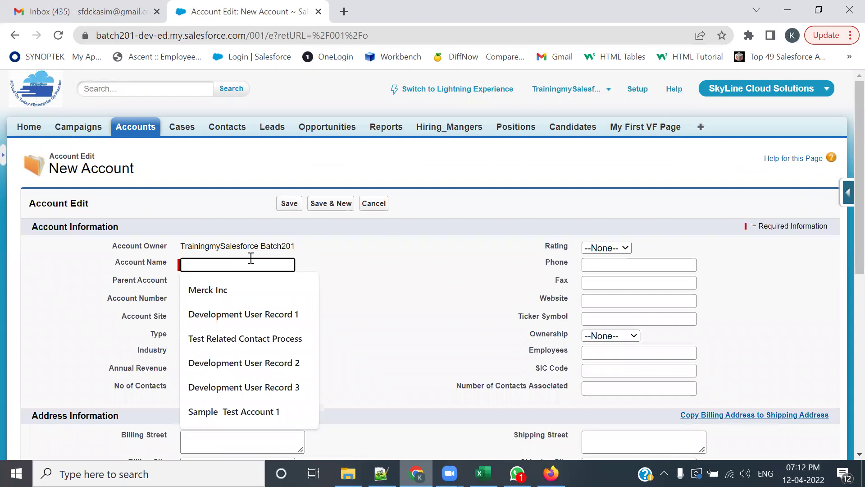
{"action": "type", "text": "Sky"}
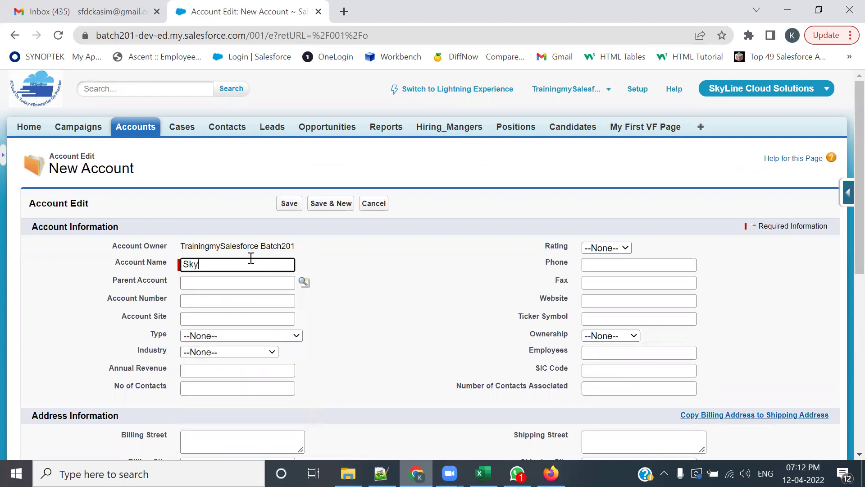
{"action": "type", "text": " Line Account Record 1"}
Set the account's Type to Prospect, Industry to Environmental, and Annual Revenue to 10000000
{"action": "left_click", "coordinate": [230, 336]}
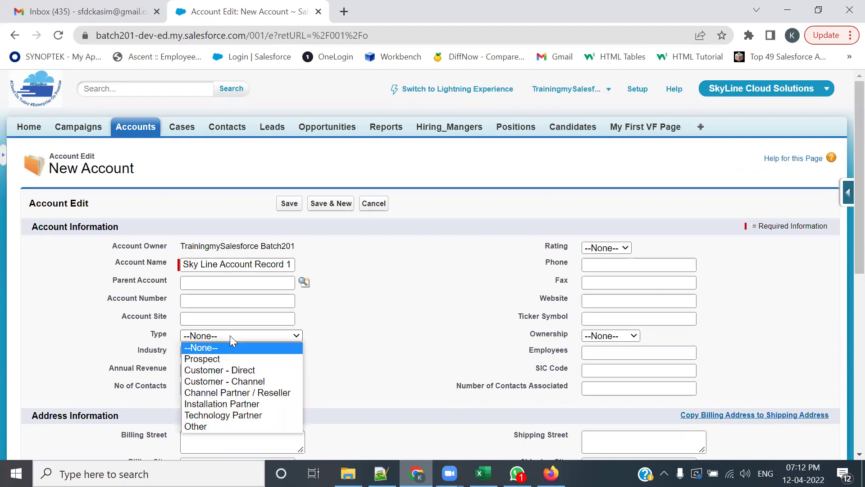
{"action": "left_click", "coordinate": [223, 358]}
{"action": "left_click", "coordinate": [251, 352]}
{"action": "scroll", "coordinate": [251, 265], "scroll_direction": "down", "scroll_amount": 1}
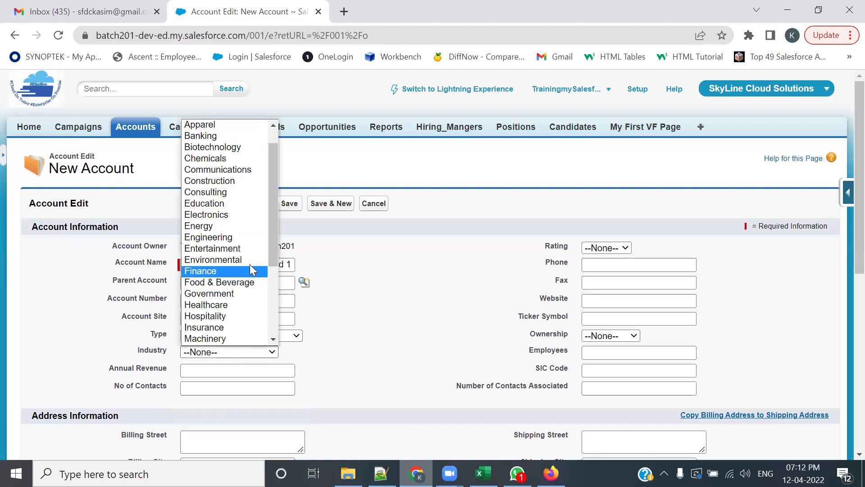
{"action": "left_click", "coordinate": [252, 259]}
{"action": "left_click", "coordinate": [235, 366]}
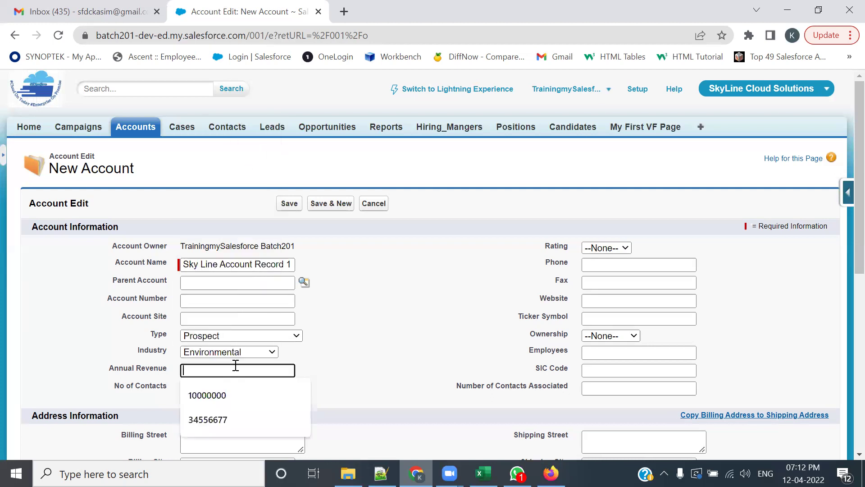
{"action": "left_click", "coordinate": [226, 394]}
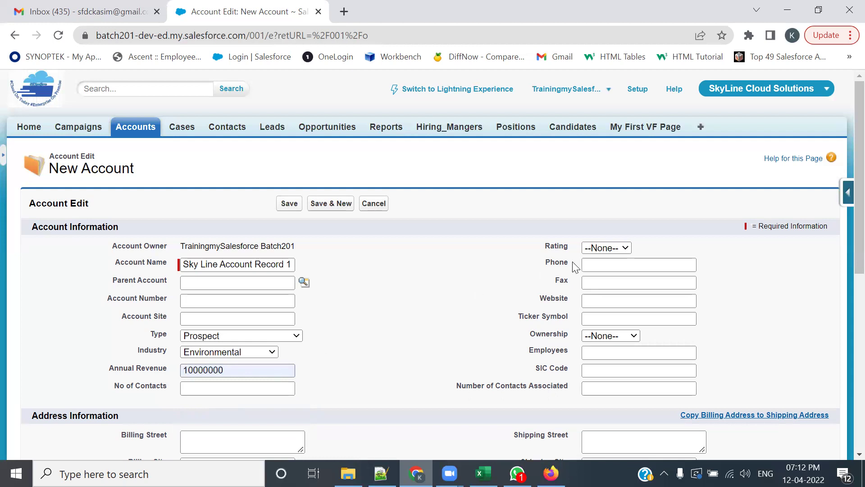
{"action": "left_click", "coordinate": [606, 247]}
{"action": "left_click", "coordinate": [590, 268]}
{"action": "left_click", "coordinate": [610, 262]}
{"action": "left_click", "coordinate": [590, 287]}
{"action": "left_click", "coordinate": [602, 282]}
{"action": "left_click", "coordinate": [599, 305]}
{"action": "left_click", "coordinate": [599, 300]}
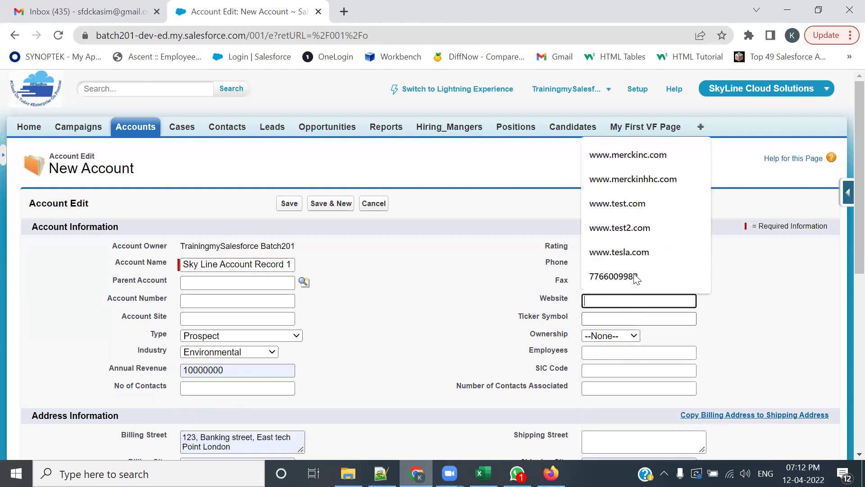
{"action": "left_click", "coordinate": [619, 251]}
{"action": "left_click", "coordinate": [611, 335]}
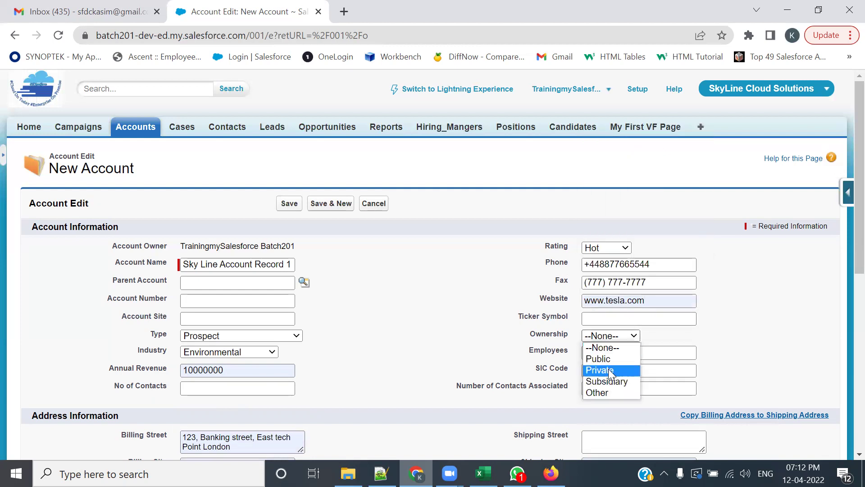
{"action": "left_click", "coordinate": [611, 371]}
Clear the autofilled Shipping Country and Shipping City values in the address section
{"action": "scroll", "coordinate": [581, 374], "scroll_direction": "down", "scroll_amount": 4}
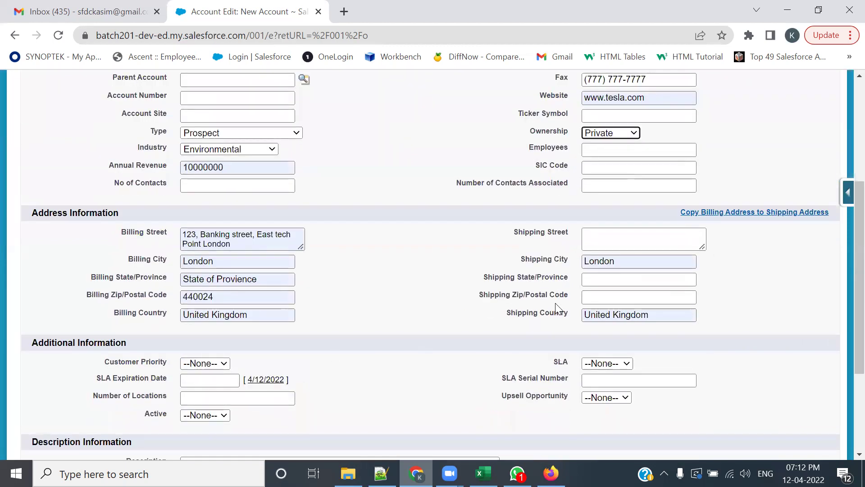
{"action": "left_click", "coordinate": [671, 310]}
{"action": "key", "text": "ctrl+a"}
{"action": "key", "text": "BackSpace"}
{"action": "left_click", "coordinate": [589, 262]}
{"action": "key", "text": "ctrl+a"}
{"action": "key", "text": "BackSpace"}
Set the account's Customer Priority to High in the Additional Information section
{"action": "left_click", "coordinate": [228, 242]}
{"action": "left_click", "coordinate": [436, 251]}
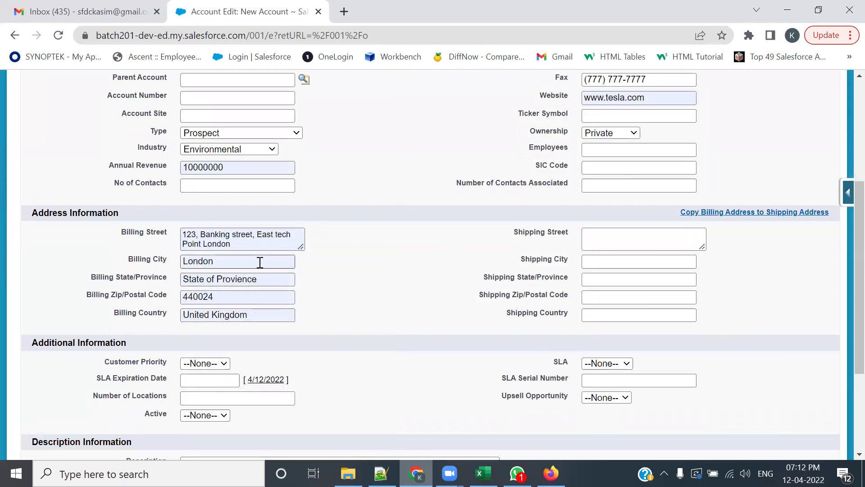
{"action": "left_click", "coordinate": [260, 262]}
{"action": "left_click", "coordinate": [387, 248]}
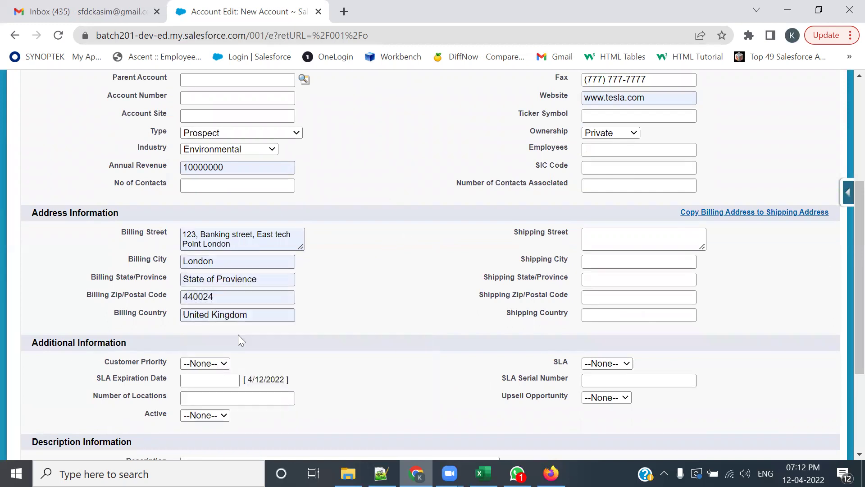
{"action": "left_click", "coordinate": [210, 361]}
{"action": "left_click", "coordinate": [198, 386]}
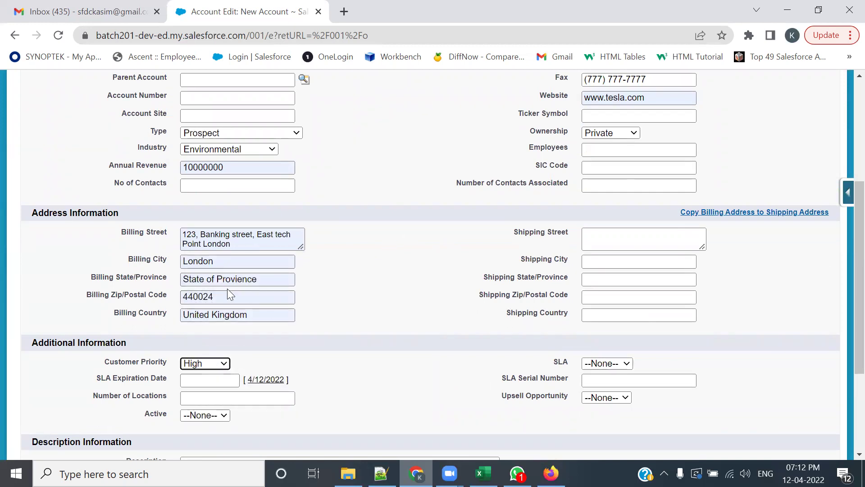
Replace the Billing State/Province value with Maharashtra using the saved address suggestion
{"action": "triple_click", "coordinate": [276, 280]}
{"action": "type", "text": "Maha"}
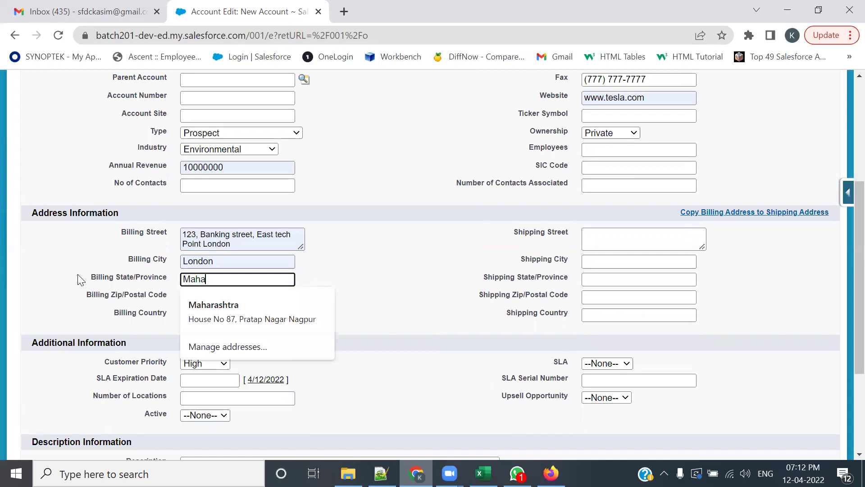
{"action": "key", "text": "Down"}
{"action": "key", "text": "Return"}
Fill in the account's billing postal code and country using the last saved address suggestion for Billing Street
{"action": "triple_click", "coordinate": [263, 240]}
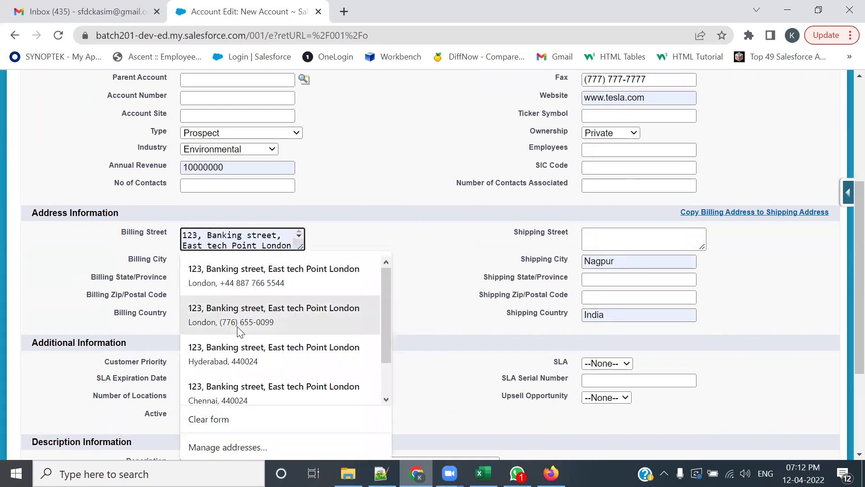
{"action": "scroll", "coordinate": [232, 356], "scroll_direction": "down", "scroll_amount": 1}
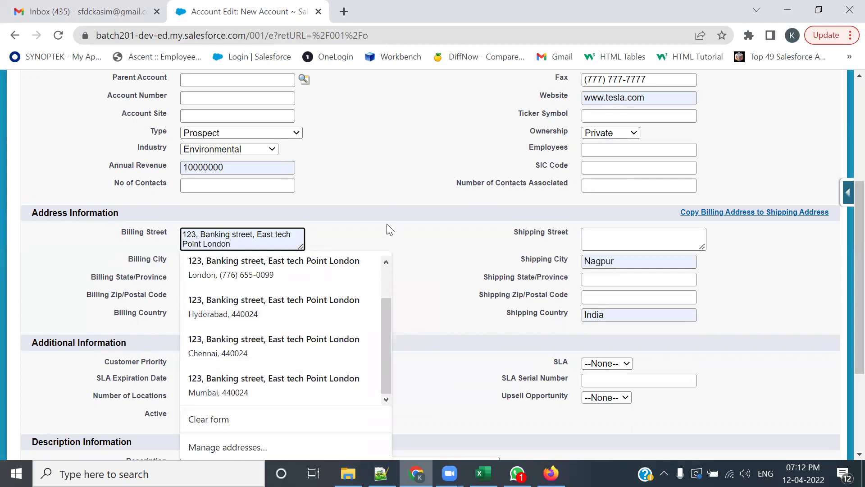
{"action": "left_click", "coordinate": [247, 387]}
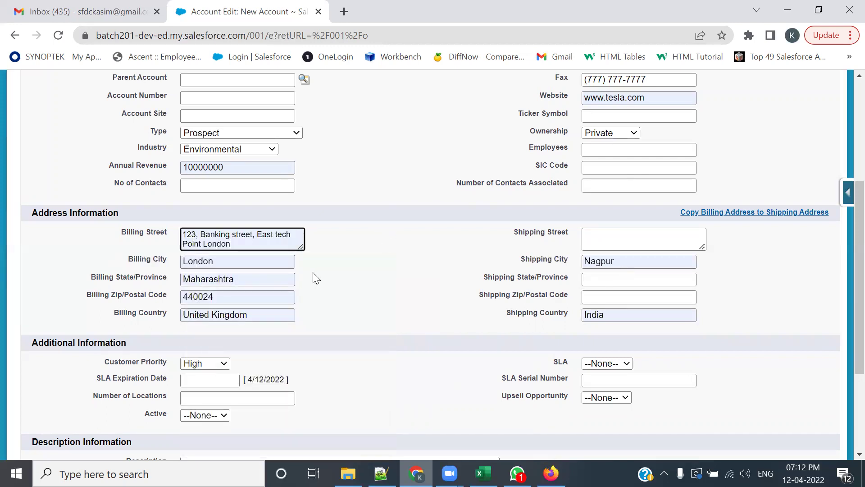
Set the account's Active field to Yes, leave Upsell Opportunity at None, and save the new account record
{"action": "scroll", "coordinate": [290, 275], "scroll_direction": "down", "scroll_amount": 1}
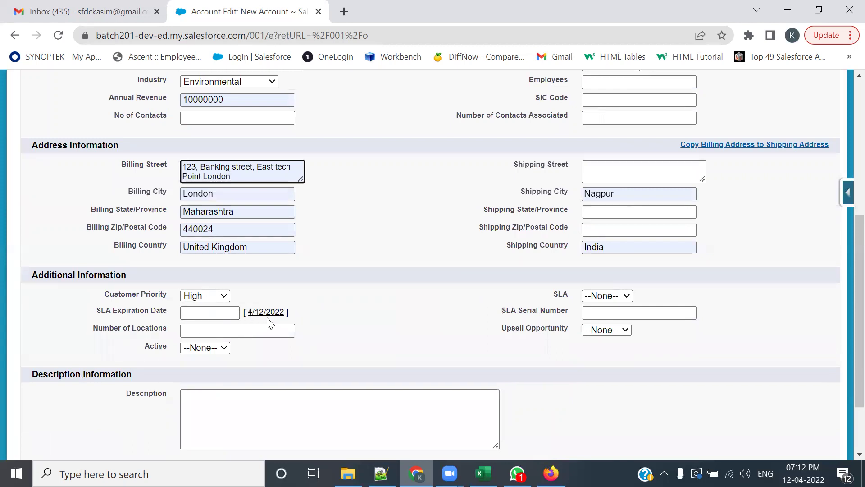
{"action": "left_click", "coordinate": [218, 352]}
{"action": "left_click", "coordinate": [187, 381]}
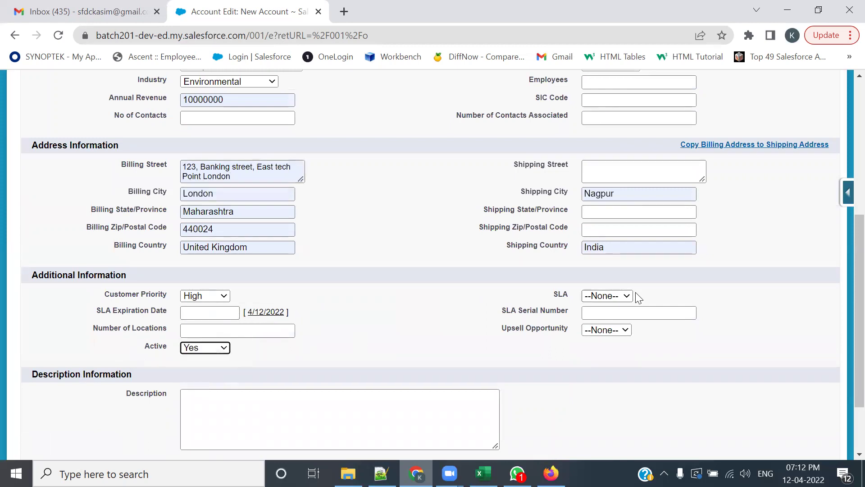
{"action": "left_click", "coordinate": [618, 329]}
{"action": "left_click", "coordinate": [701, 347]}
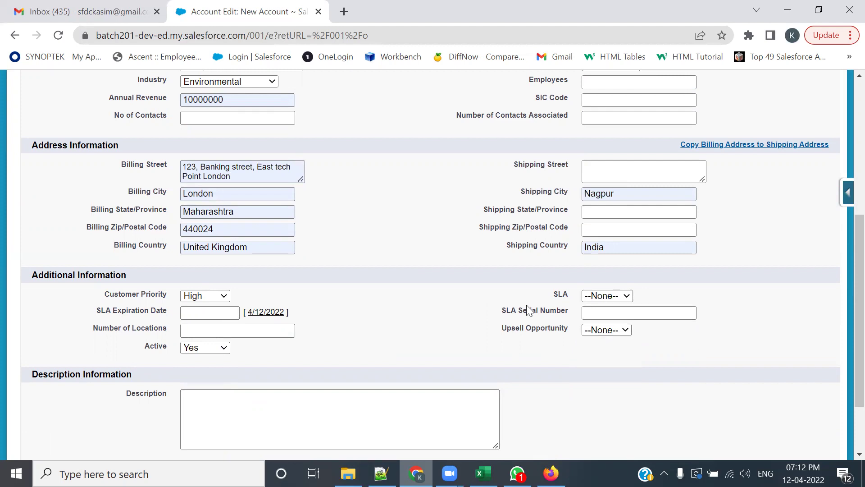
{"action": "scroll", "coordinate": [525, 308], "scroll_direction": "down", "scroll_amount": 2}
{"action": "scroll", "coordinate": [524, 305], "scroll_direction": "up", "scroll_amount": 6}
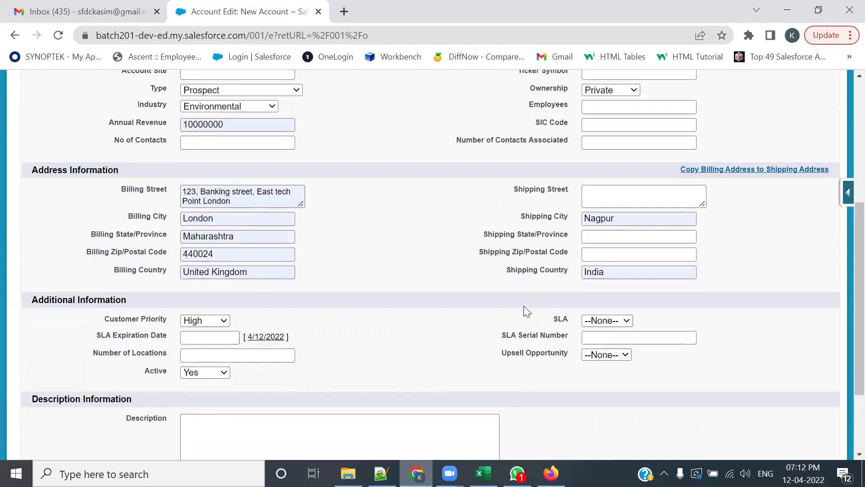
{"action": "scroll", "coordinate": [527, 311], "scroll_direction": "up", "scroll_amount": 2}
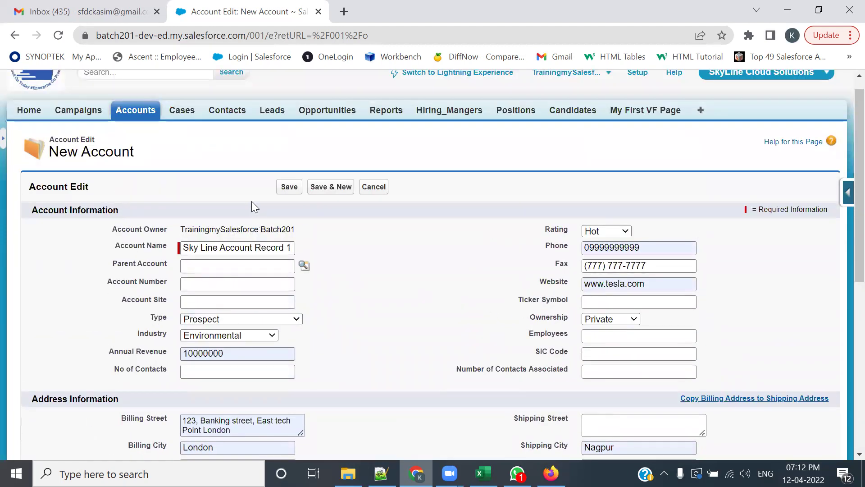
{"action": "left_click", "coordinate": [285, 186]}
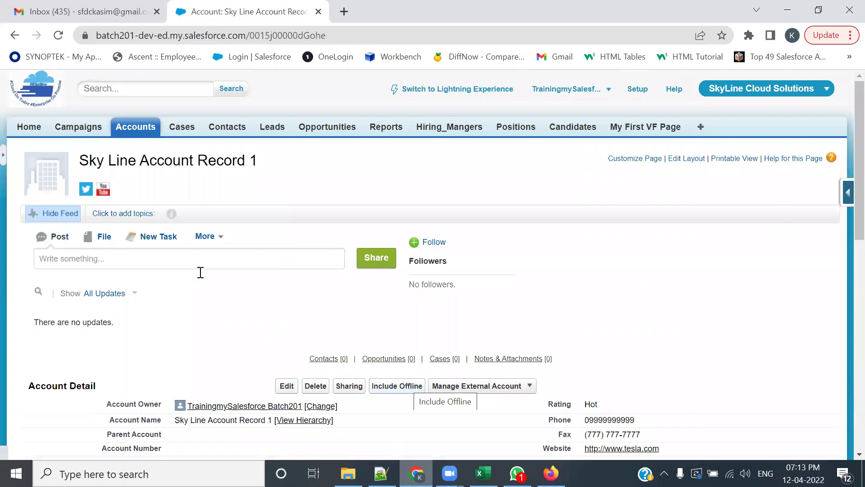
Switch to Notepad++ and review the notes on creating a related contact with the consumer organization's email
{"action": "key", "text": "alt+Tab"}
{"action": "left_click", "coordinate": [269, 273]}
{"action": "left_click_drag", "start_coordinate": [181, 262], "coordinate": [535, 263]}
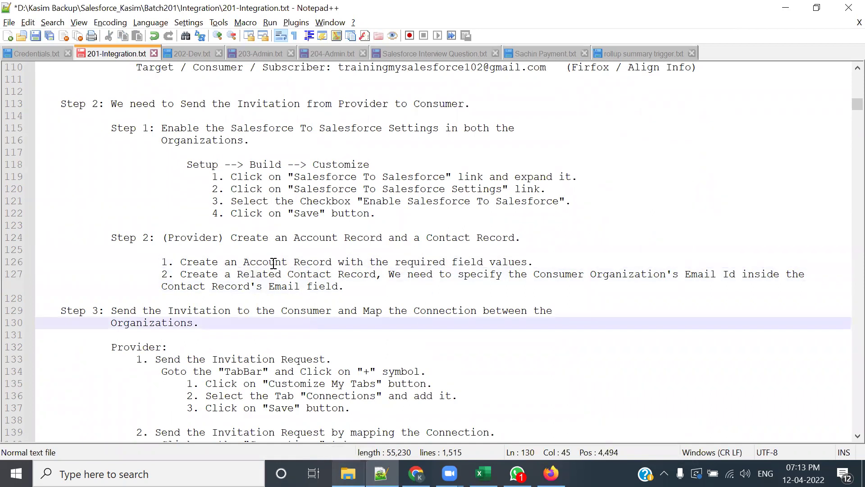
{"action": "double_click", "coordinate": [250, 262]}
{"action": "left_click_drag", "start_coordinate": [255, 275], "coordinate": [401, 274]}
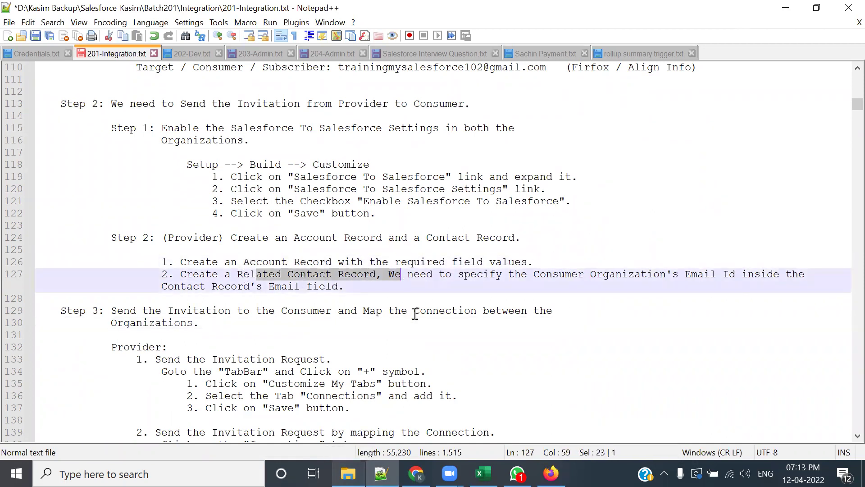
{"action": "left_click", "coordinate": [439, 298]}
{"action": "left_click_drag", "start_coordinate": [686, 275], "coordinate": [754, 275]}
{"action": "left_click_drag", "start_coordinate": [531, 276], "coordinate": [723, 276]}
{"action": "scroll", "coordinate": [315, 269], "scroll_direction": "up", "scroll_amount": 2}
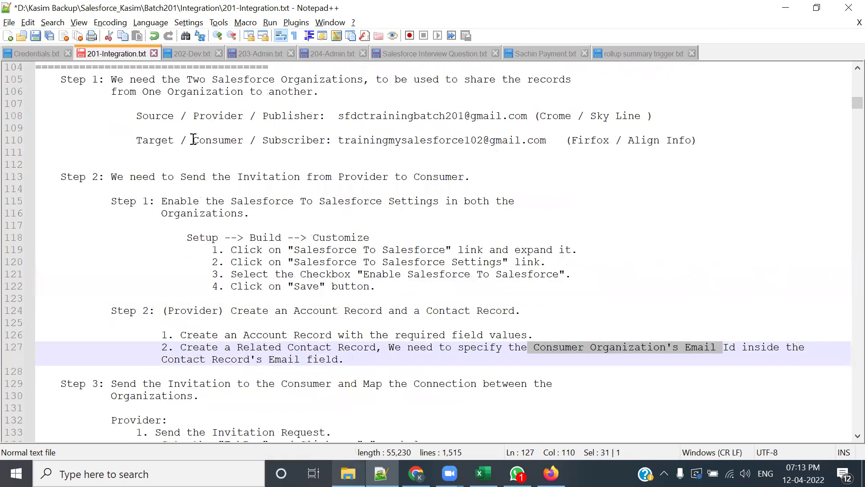
{"action": "left_click_drag", "start_coordinate": [137, 140], "coordinate": [546, 140]}
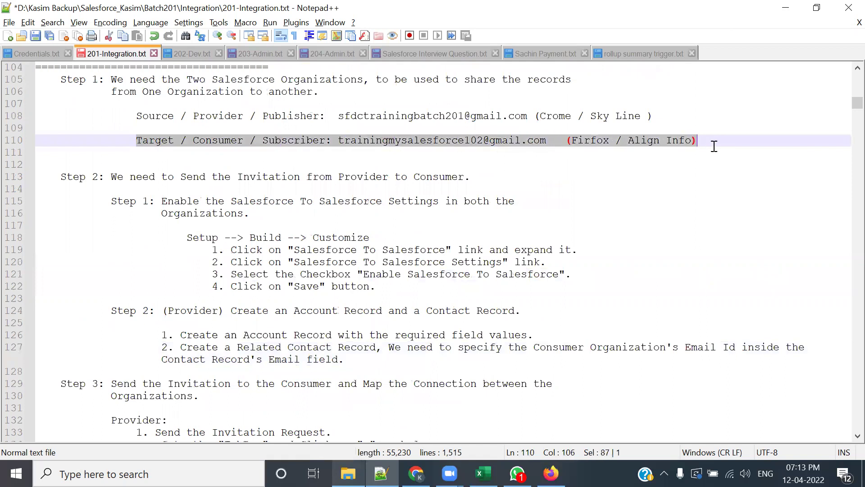
{"action": "left_click", "coordinate": [492, 168]}
{"action": "left_click_drag", "start_coordinate": [338, 140], "coordinate": [523, 141]}
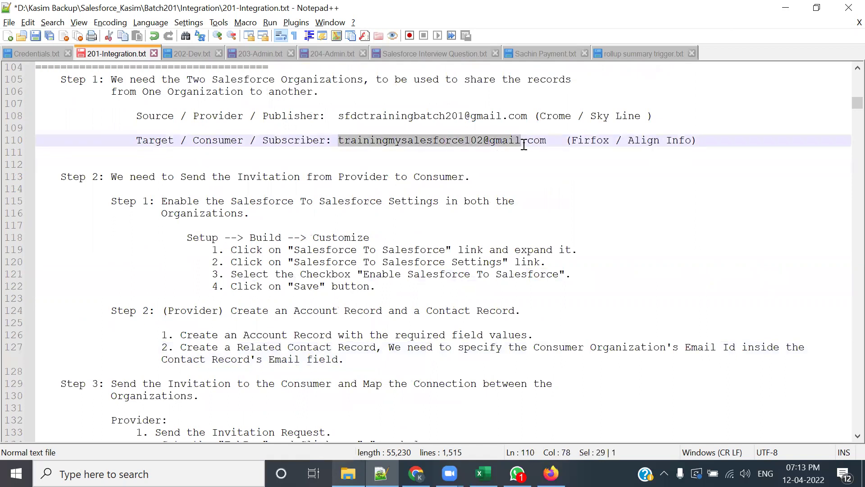
Switch to the consumer organization in Firefox and copy the email address from the user detail page
{"action": "key", "text": "alt+Tab"}
{"action": "left_click", "coordinate": [484, 199]}
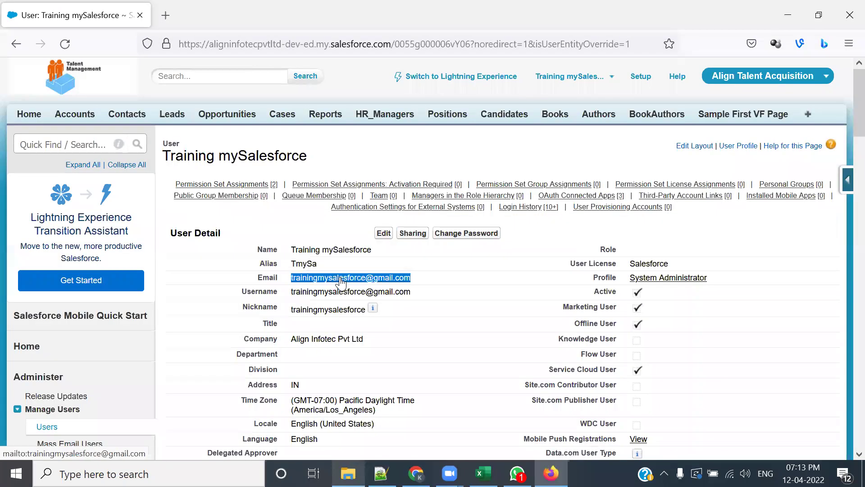
{"action": "left_click", "coordinate": [448, 309]}
{"action": "left_click_drag", "start_coordinate": [415, 280], "coordinate": [291, 279]}
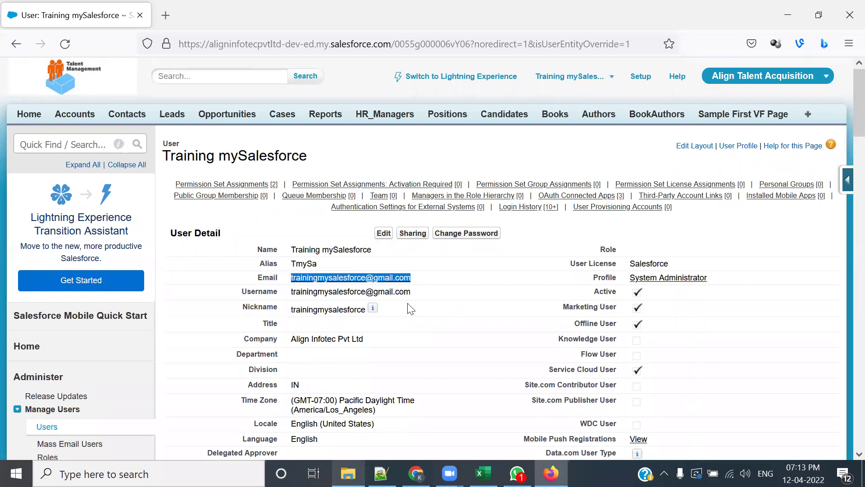
Switch to Notepad++, replace the Target / Consumer / Subscriber email in 201-Integration.txt with the copied address, and save the file
{"action": "key", "text": "alt+Tab"}
{"action": "left_click", "coordinate": [496, 159]}
{"action": "left_click_drag", "start_coordinate": [338, 143], "coordinate": [547, 142]}
{"action": "key", "text": "ctrl+v"}
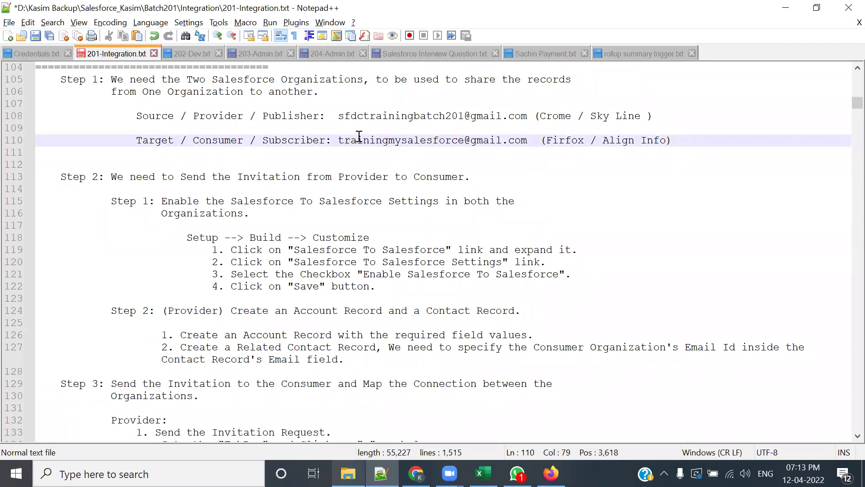
{"action": "key", "text": "ctrl+s"}
Review the related contact instruction, switch to the provider organization in Chrome, and start a new contact under Sky Line Account Record 1
{"action": "scroll", "coordinate": [477, 276], "scroll_direction": "down", "scroll_amount": 1}
{"action": "scroll", "coordinate": [477, 277], "scroll_direction": "down", "scroll_amount": 1}
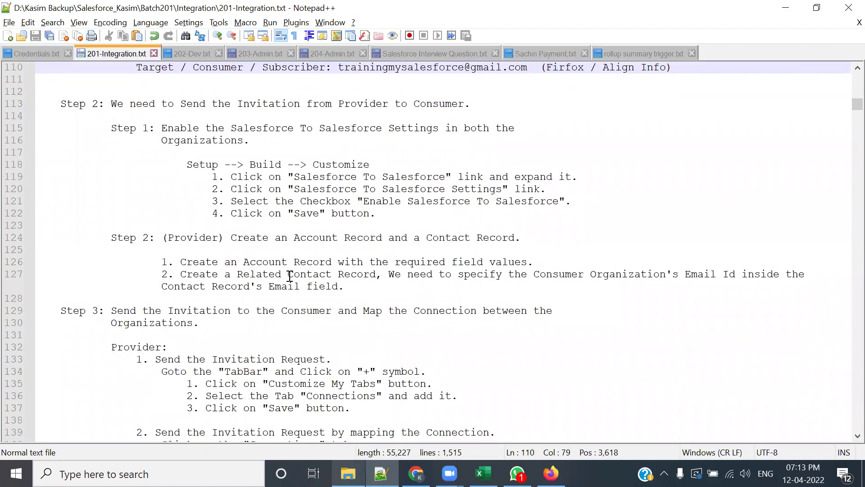
{"action": "left_click_drag", "start_coordinate": [275, 274], "coordinate": [413, 274]}
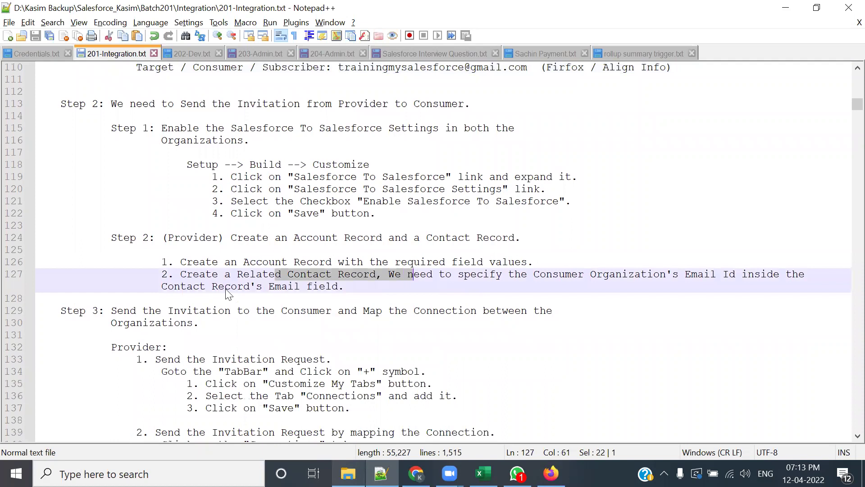
{"action": "key", "text": "alt+Tab"}
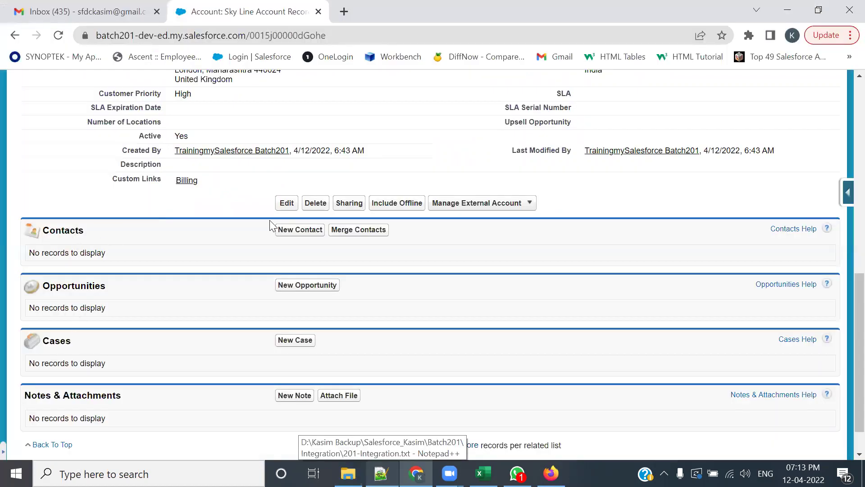
{"action": "left_click", "coordinate": [300, 230]}
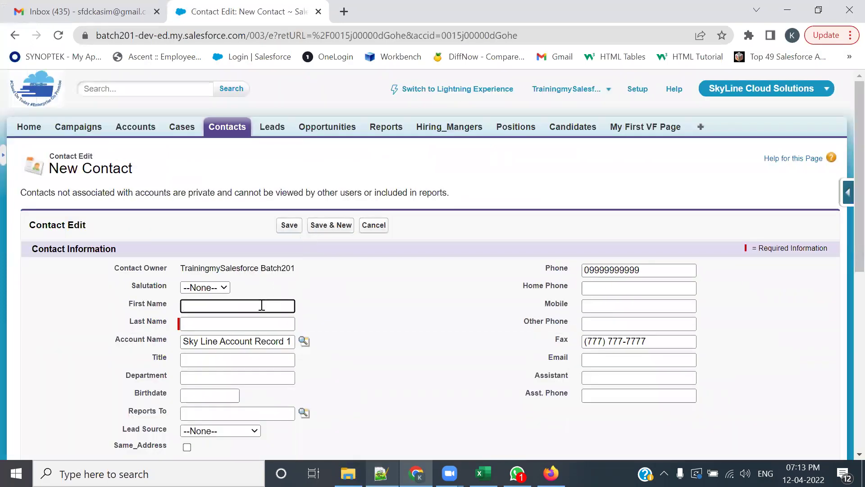
{"action": "type", "text": "Relat"}
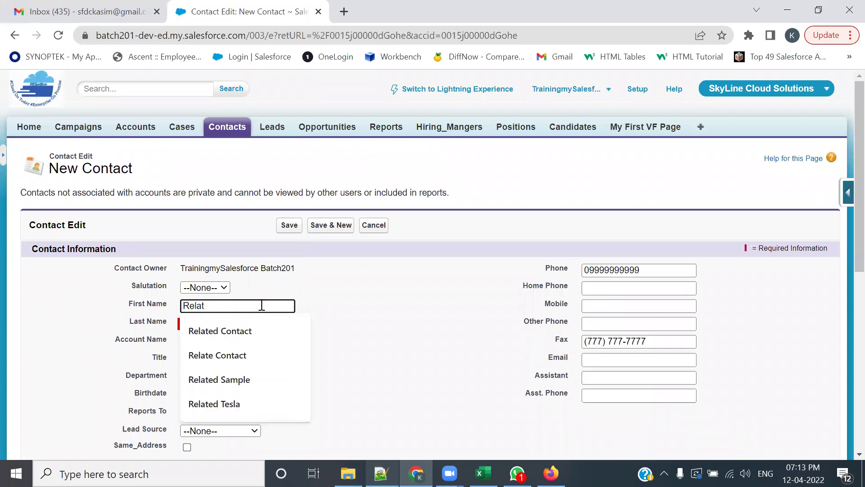
{"action": "key", "text": "Down"}
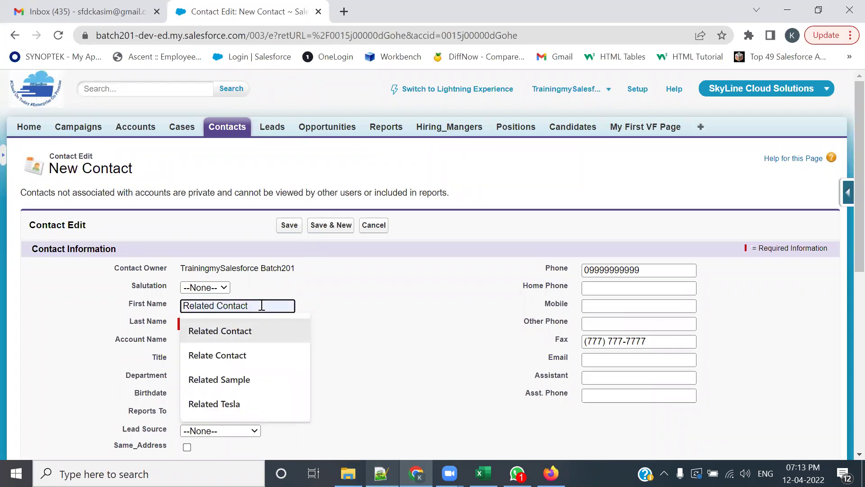
{"action": "key", "text": "BackSpace"}
{"action": "key", "text": "BackSpace"}
{"action": "key", "text": "BackSpace"}
{"action": "key", "text": "BackSpace"}
{"action": "key", "text": "BackSpace"}
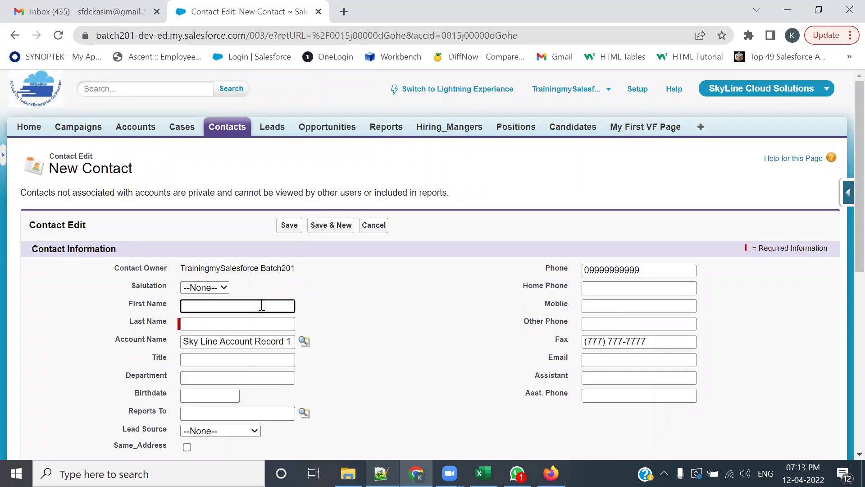
Set the contact's First Name to Related Contact 1 and Last Name to For Sky line
{"action": "type", "text": "Rela"}
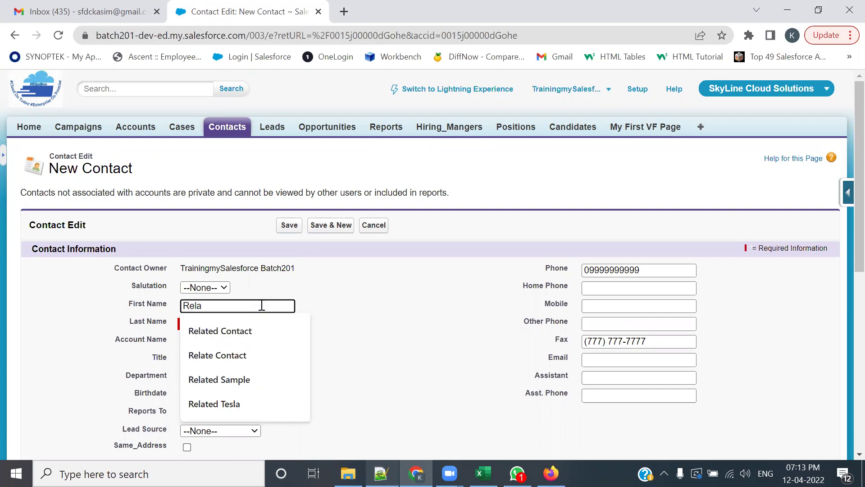
{"action": "key", "text": "Down"}
{"action": "key", "text": "Tab"}
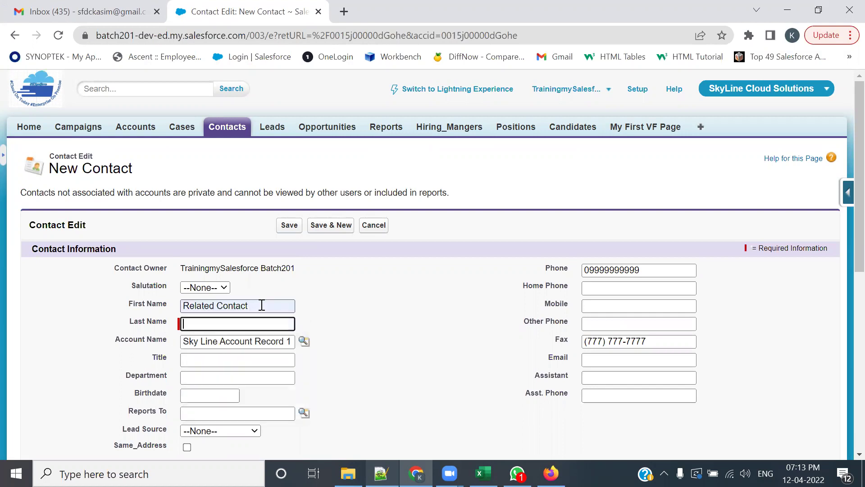
{"action": "type", "text": "for"}
{"action": "key", "text": "BackSpace"}
{"action": "key", "text": "BackSpace"}
{"action": "key", "text": "BackSpace"}
{"action": "key", "text": "BackSpace"}
{"action": "type", "text": "For Sky line Ac"}
{"action": "left_click", "coordinate": [261, 306]}
{"action": "type", "text": "1"}
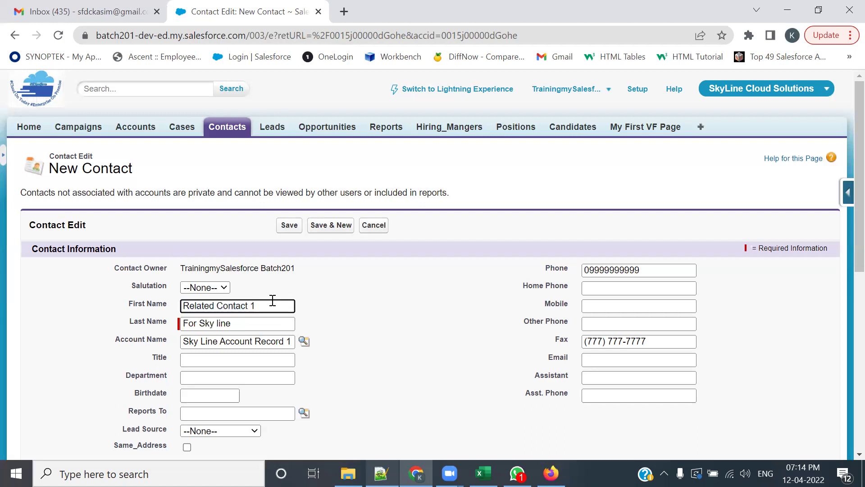
{"action": "scroll", "coordinate": [359, 349], "scroll_direction": "down", "scroll_amount": 2}
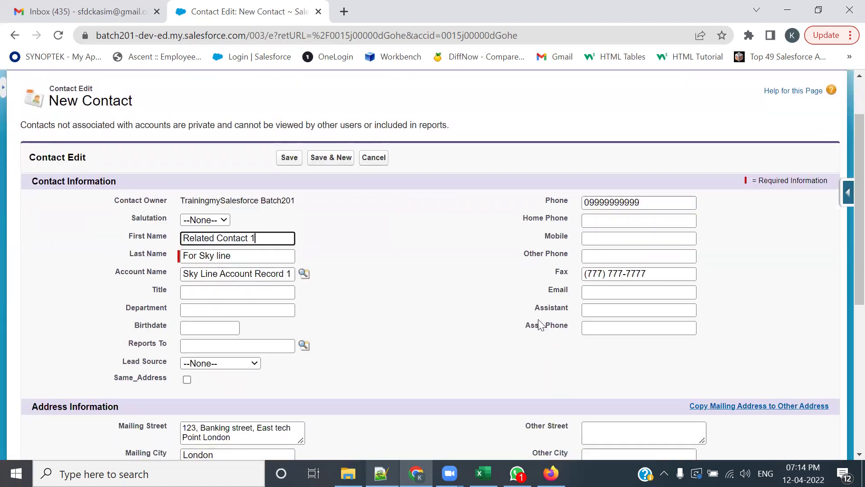
{"action": "scroll", "coordinate": [525, 283], "scroll_direction": "down", "scroll_amount": 1}
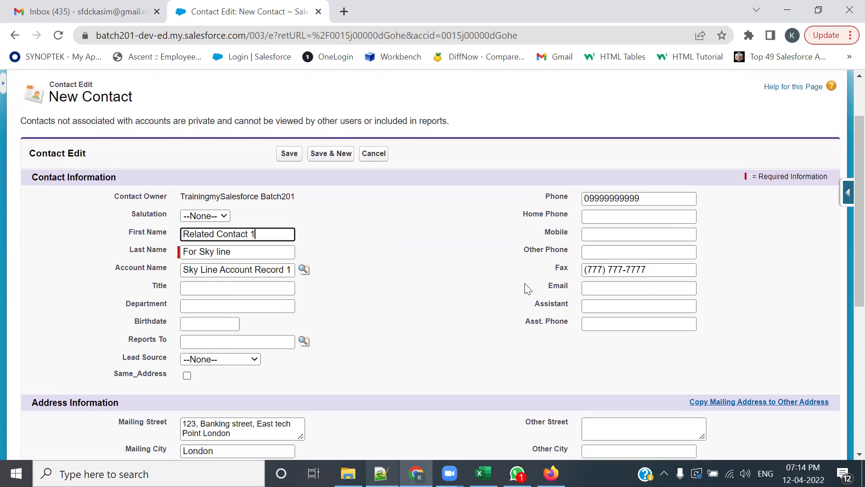
{"action": "left_click", "coordinate": [599, 226]}
{"action": "left_click", "coordinate": [412, 201]}
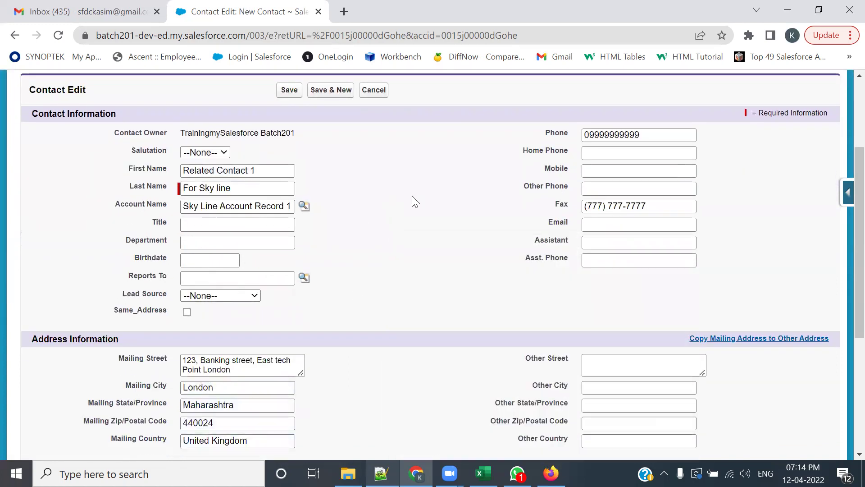
Switch to Notepad++, copy the consumer's email address from the notes, and return to the new contact form in Chrome
{"action": "key", "text": "alt+Tab"}
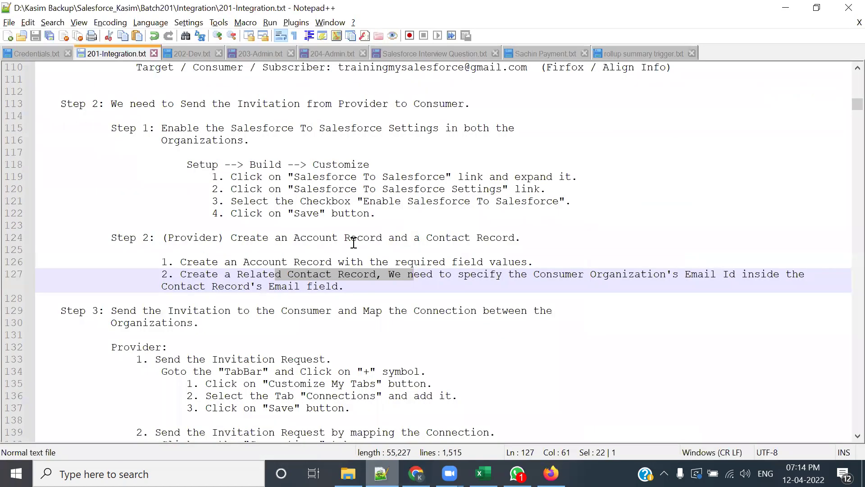
{"action": "scroll", "coordinate": [354, 243], "scroll_direction": "up", "scroll_amount": 2}
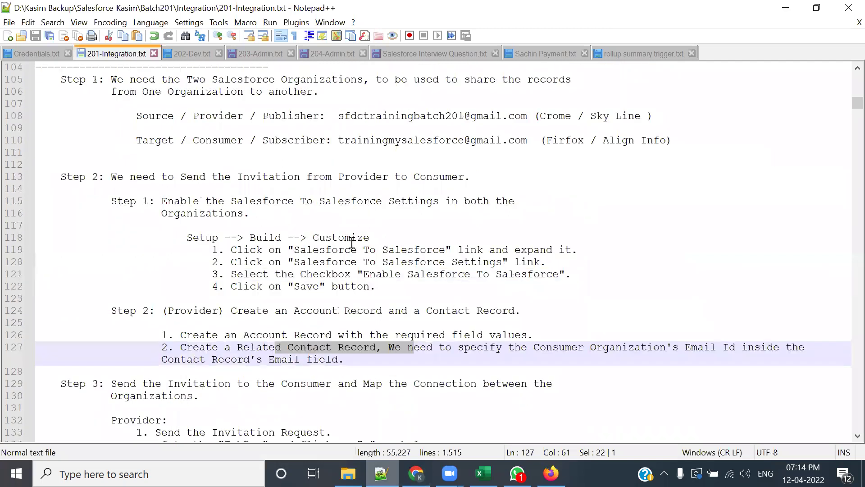
{"action": "double_click", "coordinate": [358, 143]}
{"action": "left_click", "coordinate": [458, 149]}
{"action": "left_click_drag", "start_coordinate": [526, 141], "coordinate": [336, 142]}
{"action": "key", "text": "ctrl+c"}
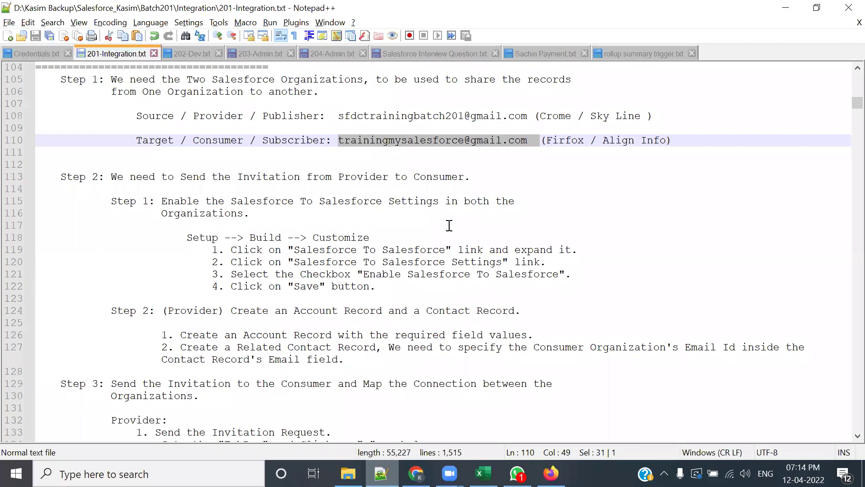
{"action": "key", "text": "alt+Tab"}
{"action": "key", "text": "alt+Tab"}
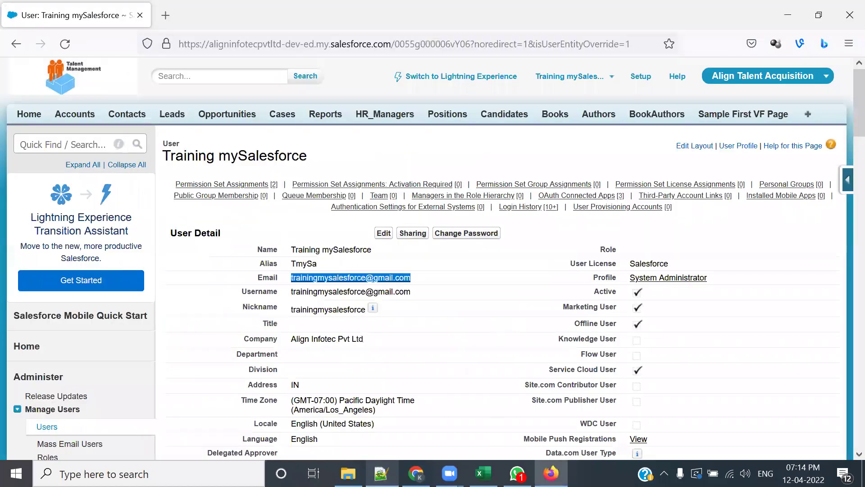
{"action": "key", "text": "alt+Tab"}
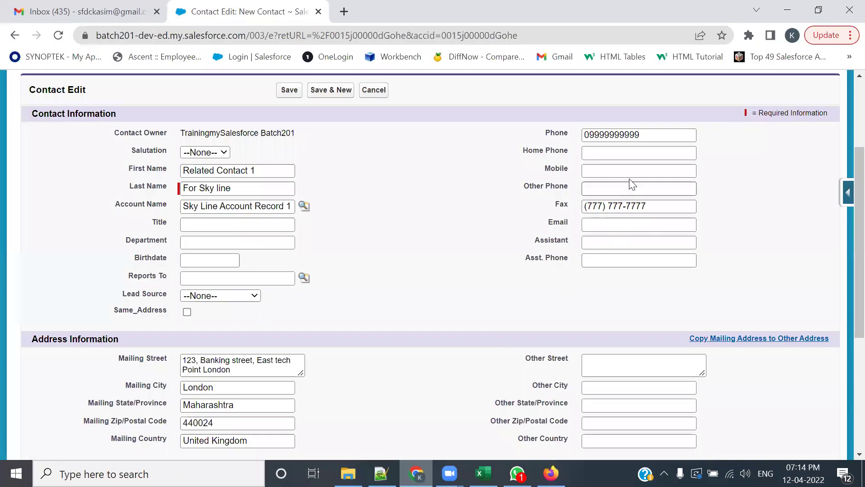
Fill in the new contact's Email with the consumer organization's copied email address
{"action": "left_click", "coordinate": [602, 223]}
{"action": "key", "text": "ctrl+v"}
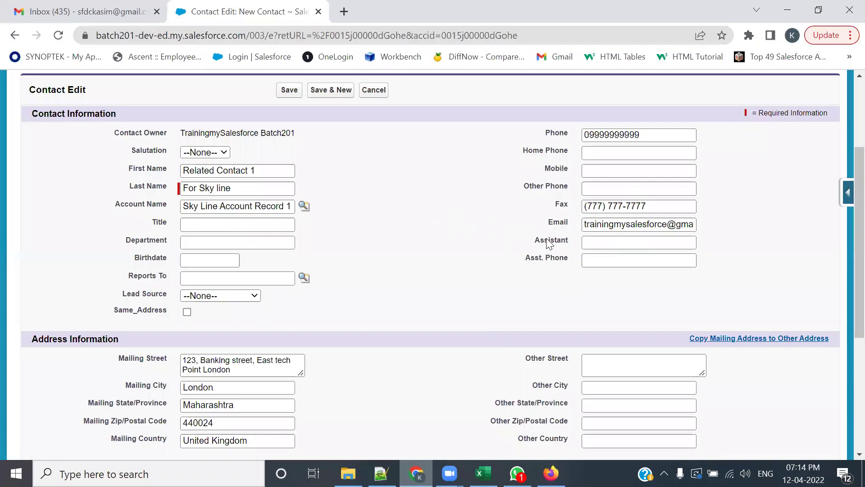
{"action": "scroll", "coordinate": [340, 324], "scroll_direction": "down", "scroll_amount": 5}
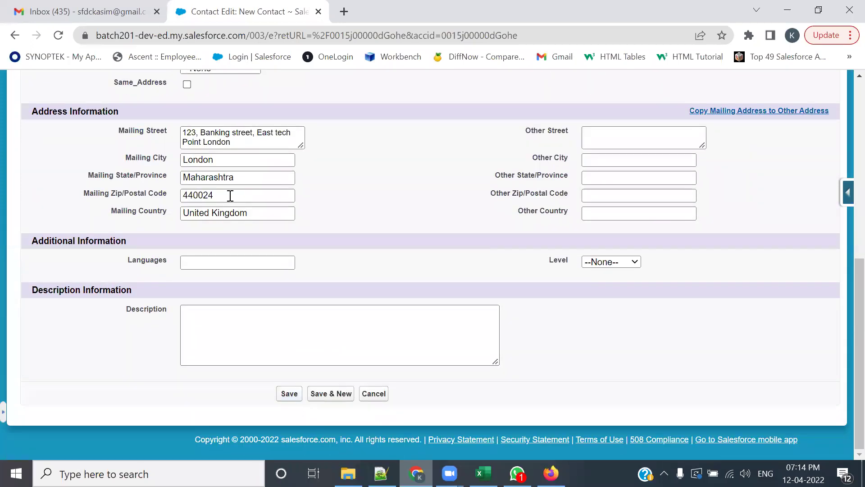
Switch to Notepad++ and review the instructions for the account record, related contact record and consumer organization's email
{"action": "key", "text": "alt+Tab"}
{"action": "scroll", "coordinate": [260, 313], "scroll_direction": "down", "scroll_amount": 1}
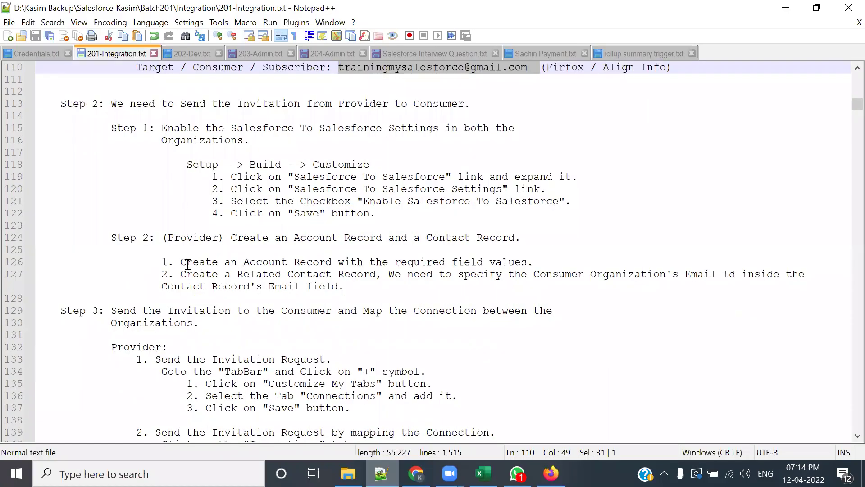
{"action": "left_click_drag", "start_coordinate": [186, 262], "coordinate": [338, 262]}
{"action": "left_click_drag", "start_coordinate": [415, 264], "coordinate": [501, 264]}
{"action": "left_click", "coordinate": [186, 298]}
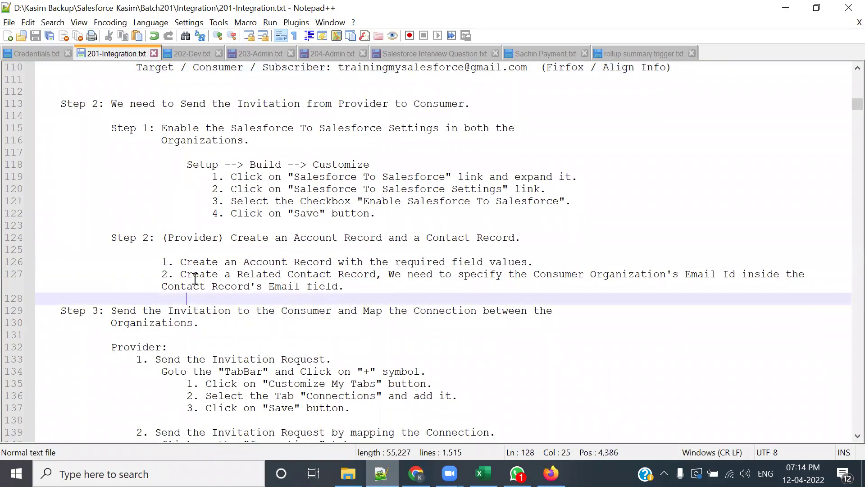
{"action": "left_click_drag", "start_coordinate": [179, 274], "coordinate": [381, 274]}
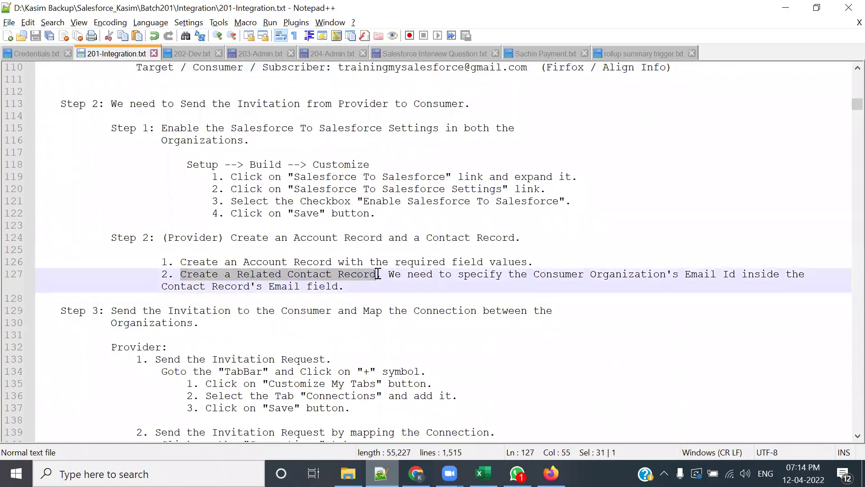
{"action": "left_click", "coordinate": [393, 313]}
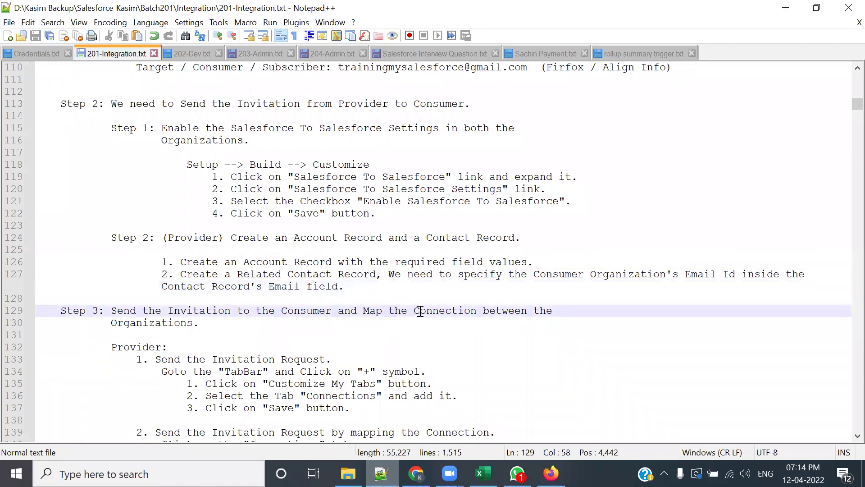
{"action": "left_click_drag", "start_coordinate": [685, 274], "coordinate": [786, 275]}
{"action": "left_click_drag", "start_coordinate": [521, 274], "coordinate": [740, 274]}
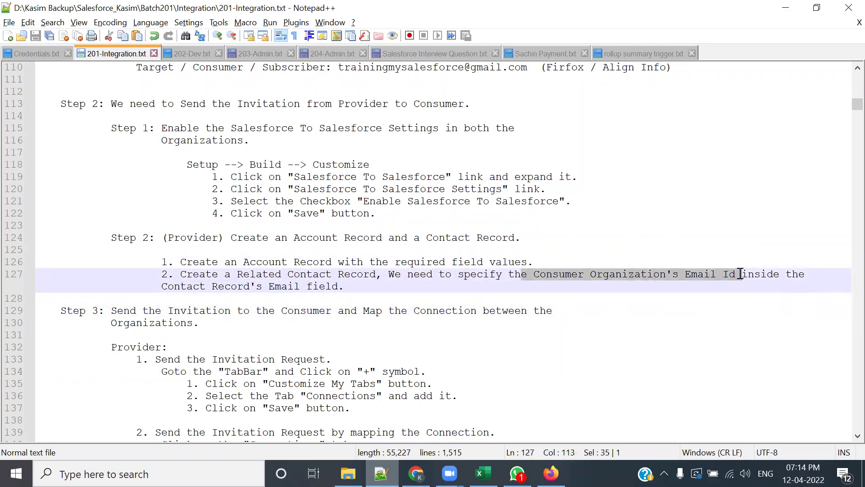
Return to the contact form in Chrome, check the entered contact information, and save the contact
{"action": "key", "text": "alt+Tab"}
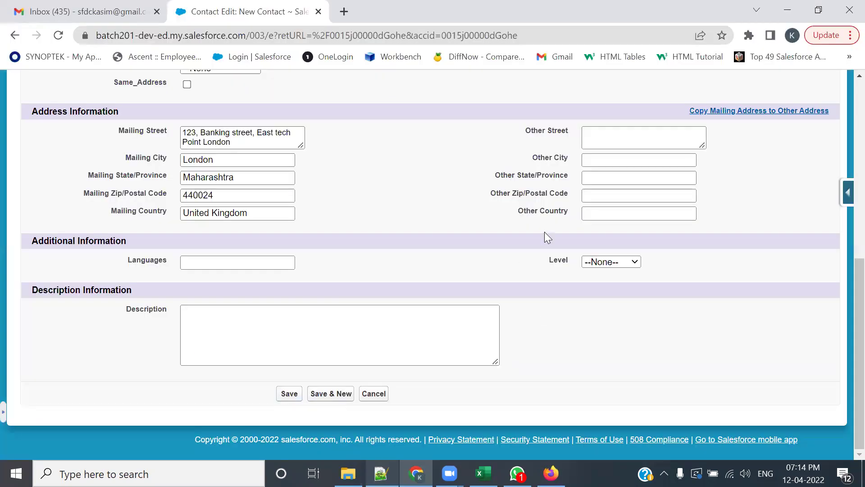
{"action": "scroll", "coordinate": [545, 233], "scroll_direction": "up", "scroll_amount": 4}
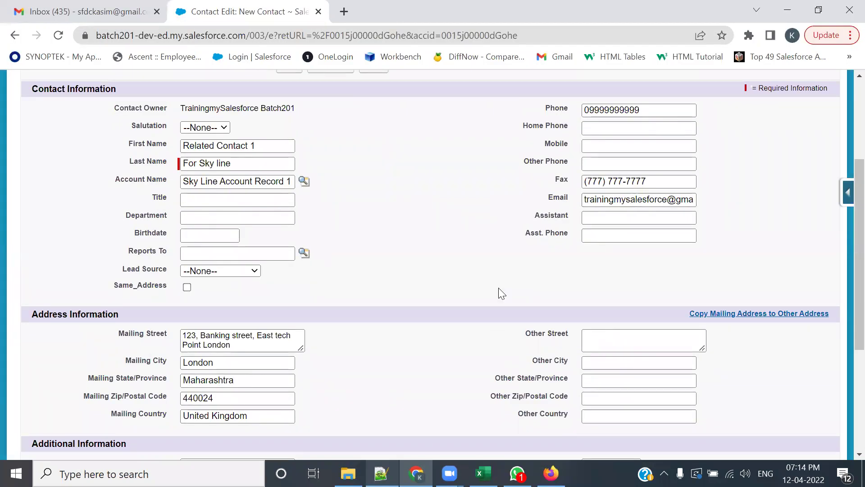
{"action": "scroll", "coordinate": [502, 294], "scroll_direction": "down", "scroll_amount": 4}
{"action": "left_click", "coordinate": [288, 393]}
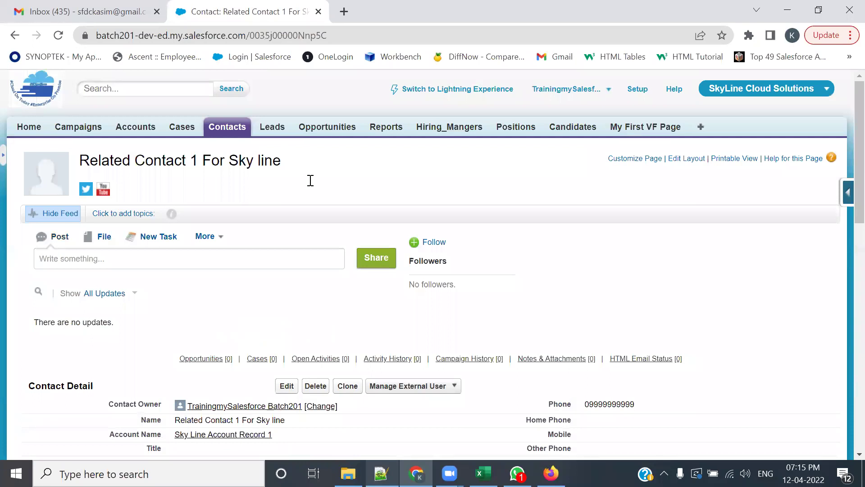
Switch to Notepad++ and review Step 2 on sending the invitation and specifying the consumer's email
{"action": "key", "text": "alt+Tab"}
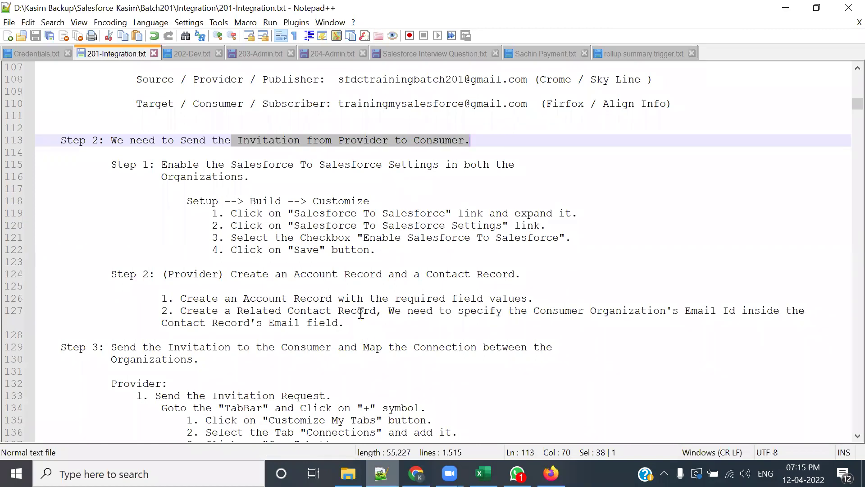
{"action": "scroll", "coordinate": [376, 272], "scroll_direction": "down", "scroll_amount": 1}
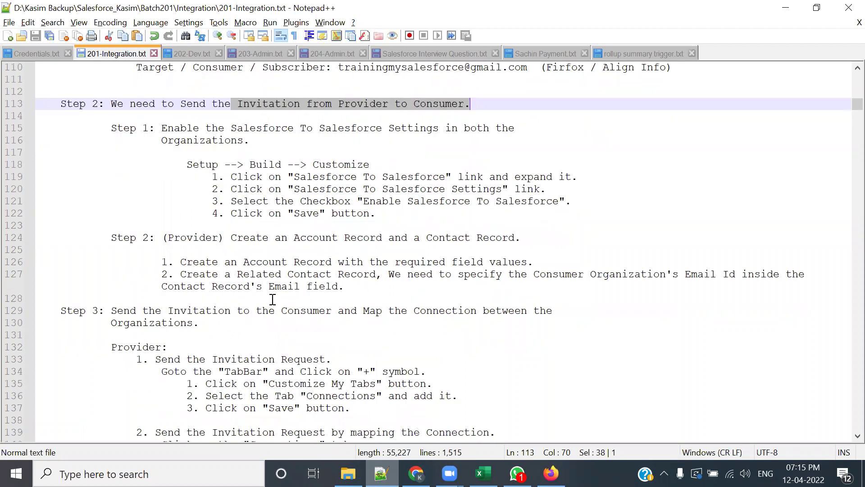
{"action": "left_click", "coordinate": [280, 273]}
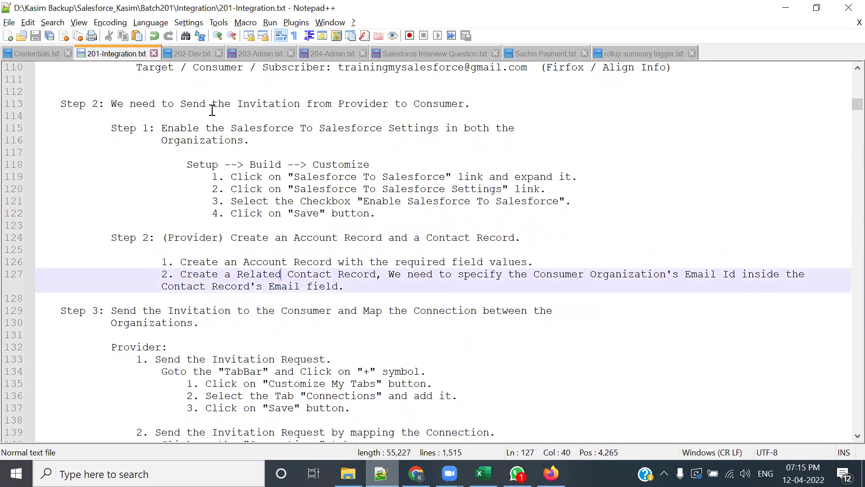
{"action": "left_click_drag", "start_coordinate": [181, 105], "coordinate": [303, 111]}
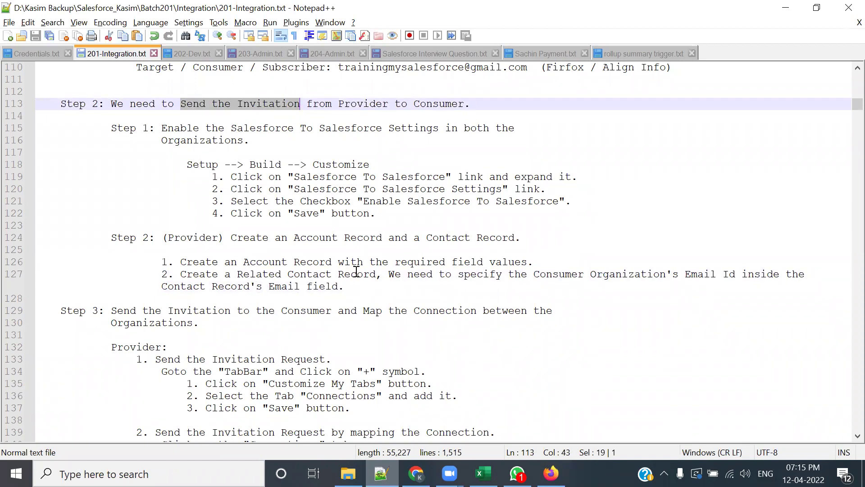
{"action": "scroll", "coordinate": [361, 311], "scroll_direction": "down", "scroll_amount": 1}
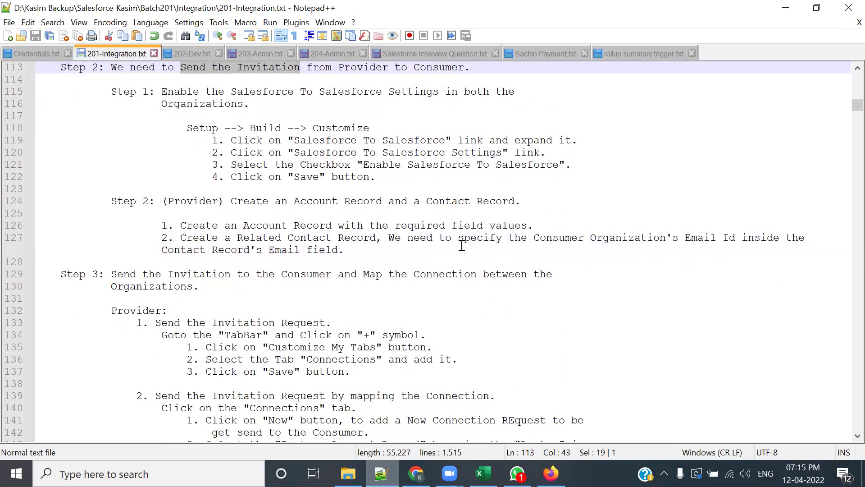
{"action": "double_click", "coordinate": [536, 237]}
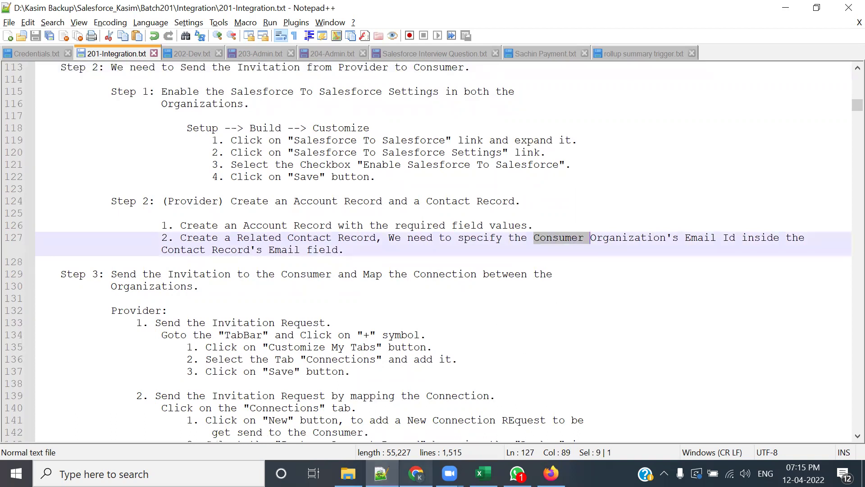
Check the saved contact's details in Chrome, then compare them with the account and contact instructions in Notepad++
{"action": "left_click", "coordinate": [416, 474]}
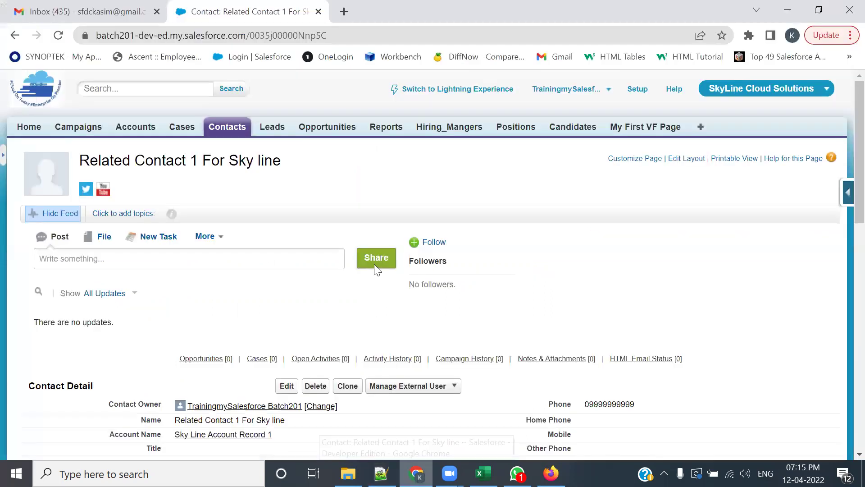
{"action": "scroll", "coordinate": [221, 232], "scroll_direction": "down", "scroll_amount": 4}
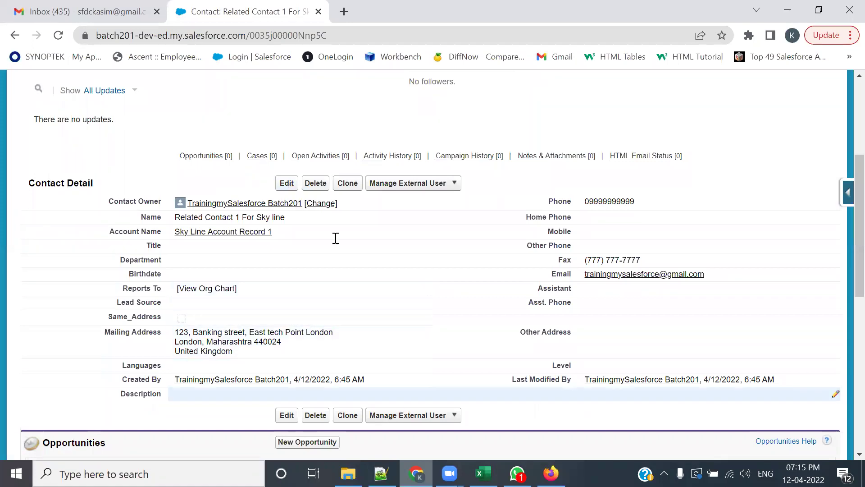
{"action": "key", "text": "alt+Tab"}
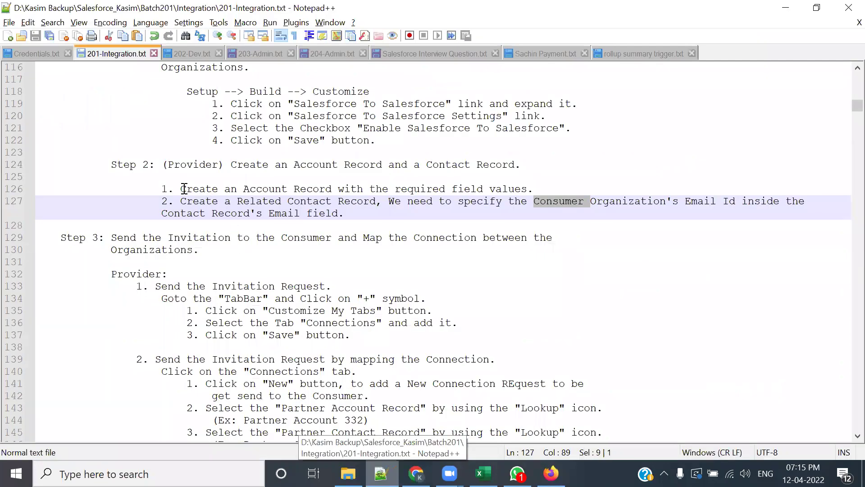
{"action": "left_click_drag", "start_coordinate": [181, 189], "coordinate": [377, 215]}
{"action": "scroll", "coordinate": [344, 265], "scroll_direction": "down", "scroll_amount": 1}
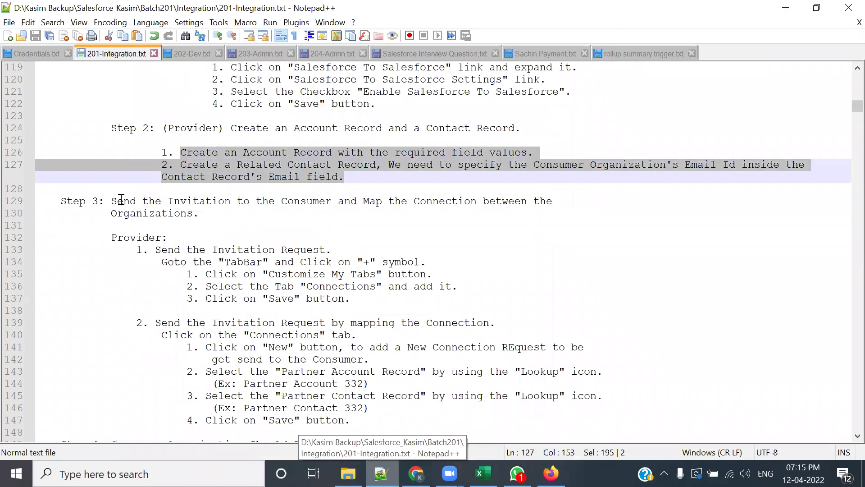
{"action": "left_click", "coordinate": [406, 227]}
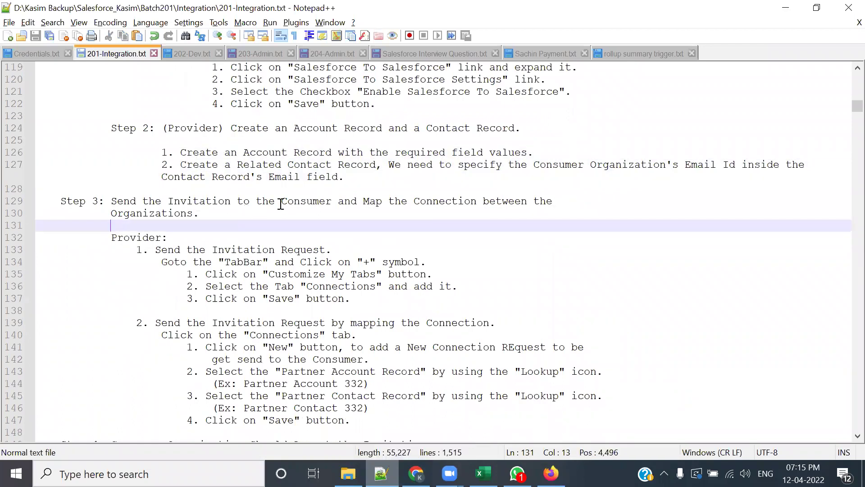
Examine Step 3 of the notes on sending the invitation to the consumer and mapping the connection between the organizations
{"action": "left_click_drag", "start_coordinate": [278, 203], "coordinate": [372, 201]}
{"action": "left_click", "coordinate": [398, 235]}
{"action": "left_click", "coordinate": [351, 215]}
{"action": "left_click_drag", "start_coordinate": [167, 201], "coordinate": [581, 203]}
{"action": "left_click", "coordinate": [398, 233]}
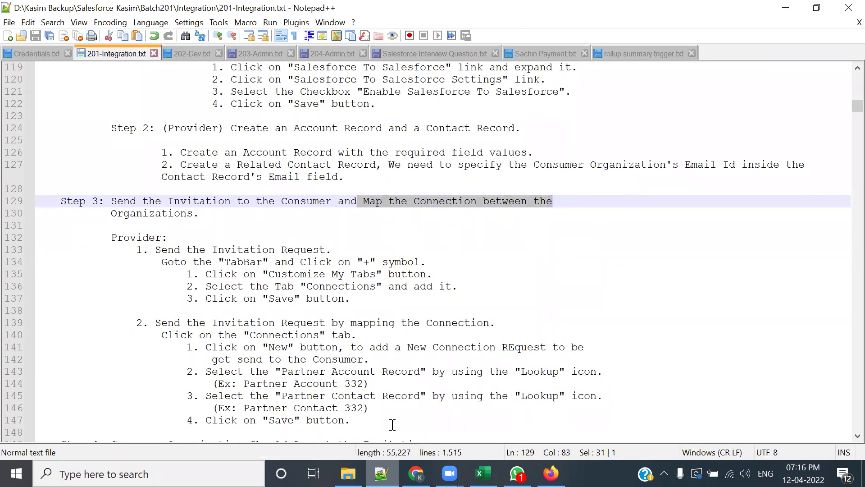
{"action": "left_click", "coordinate": [514, 277]}
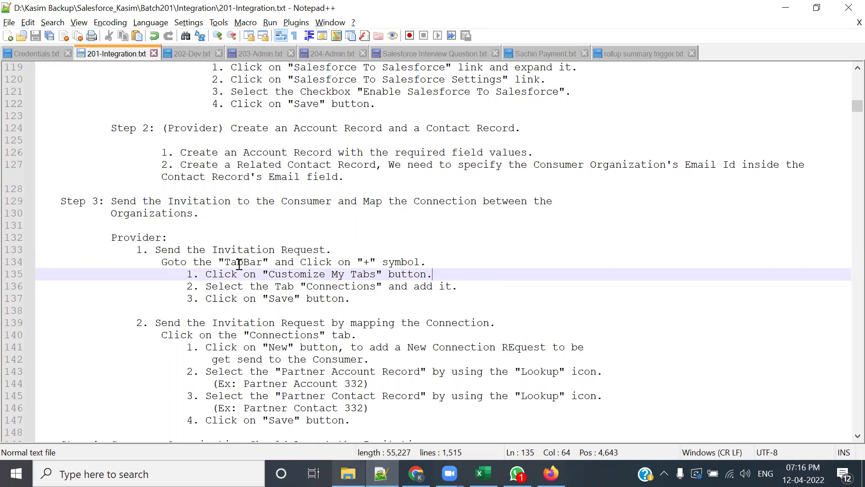
{"action": "scroll", "coordinate": [229, 263], "scroll_direction": "down", "scroll_amount": 1}
{"action": "left_click_drag", "start_coordinate": [113, 199], "coordinate": [337, 212]}
{"action": "left_click", "coordinate": [134, 237]}
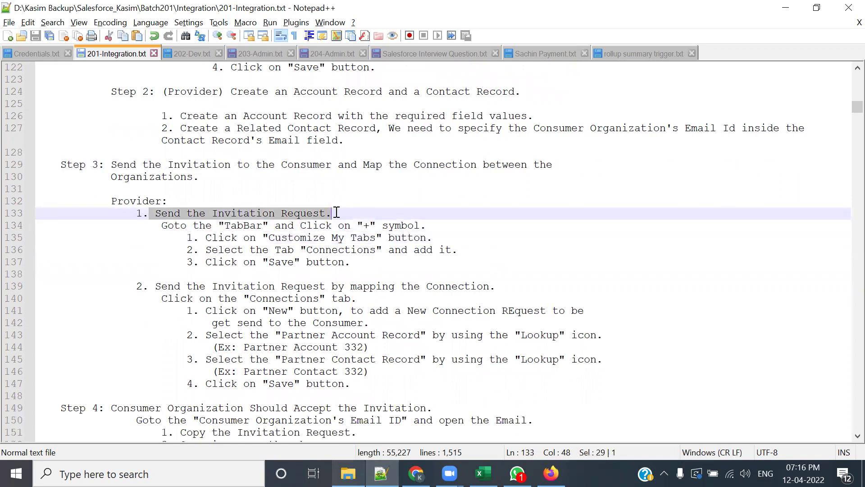
Examine the Provider instructions for adding the Connections tab through the tab bar customization
{"action": "scroll", "coordinate": [337, 212], "scroll_direction": "down", "scroll_amount": 1}
{"action": "left_click_drag", "start_coordinate": [162, 189], "coordinate": [434, 189]}
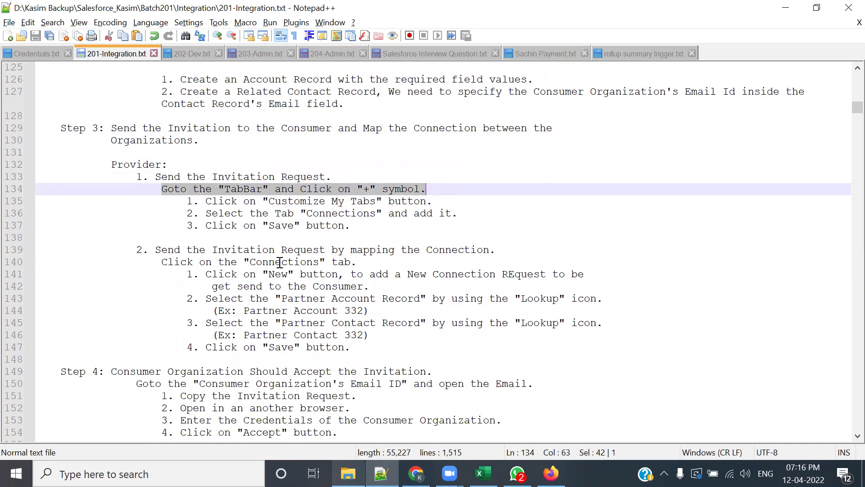
{"action": "left_click", "coordinate": [303, 247]}
{"action": "double_click", "coordinate": [329, 216]}
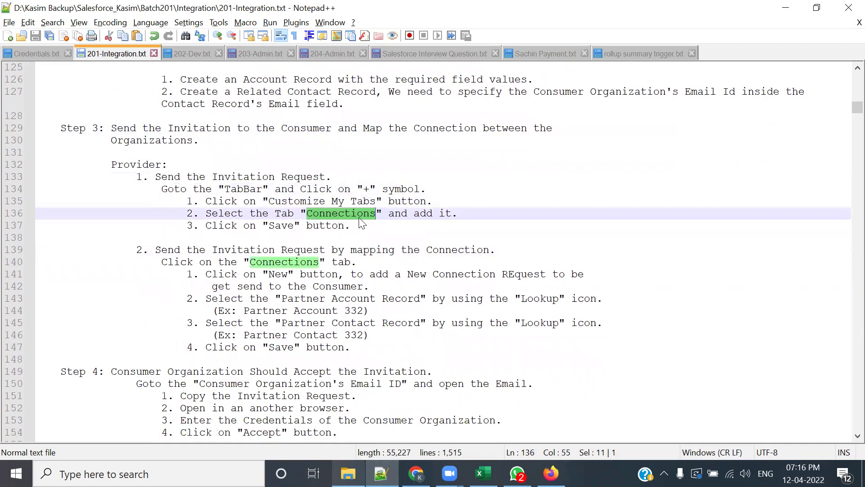
{"action": "left_click_drag", "start_coordinate": [208, 176], "coordinate": [294, 177]}
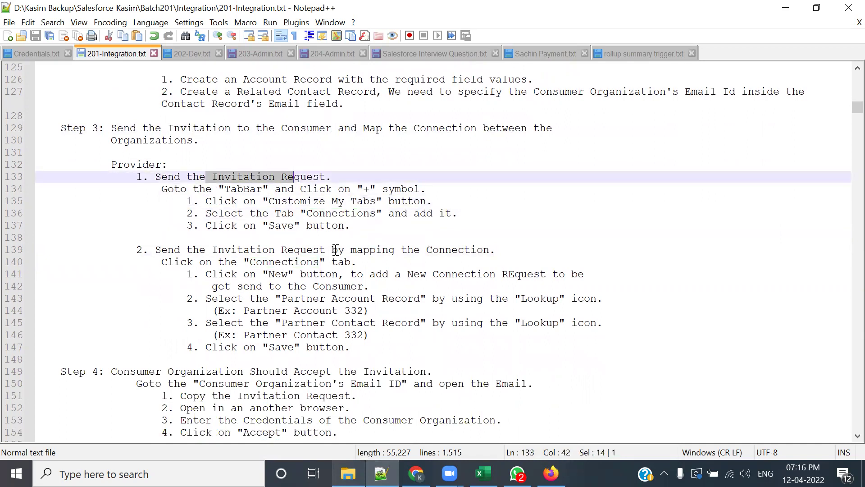
{"action": "double_click", "coordinate": [330, 217]}
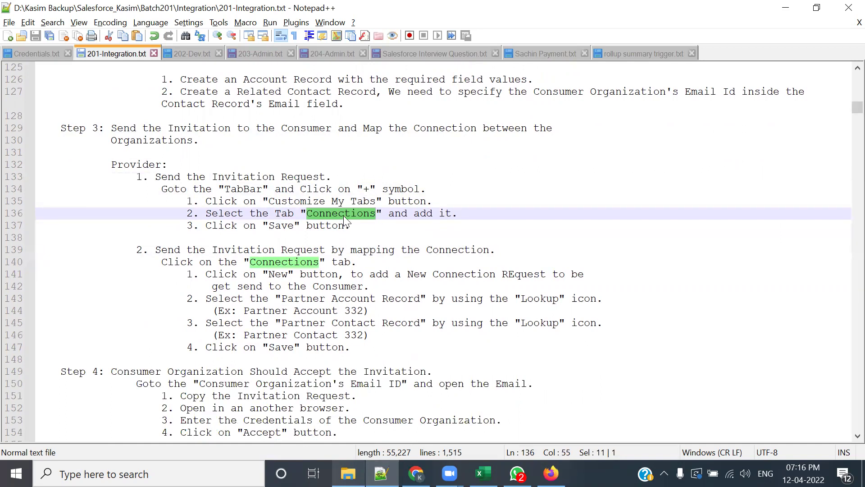
{"action": "left_click_drag", "start_coordinate": [225, 189], "coordinate": [280, 189]}
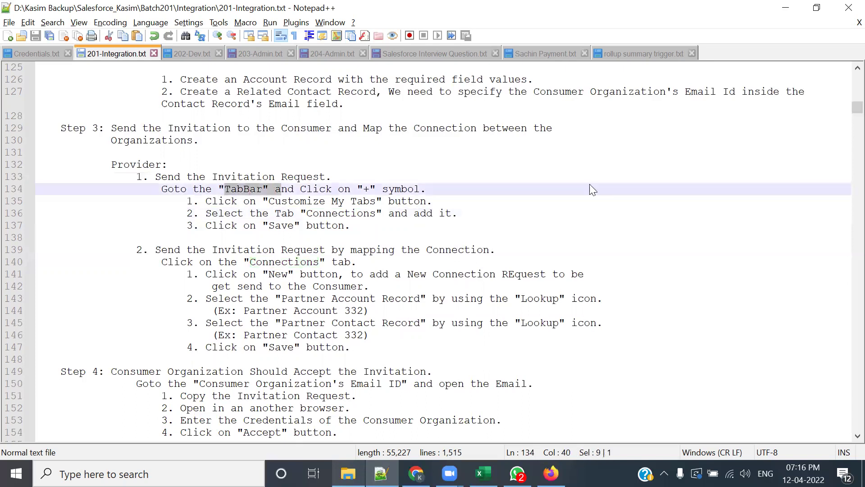
Switch to Chrome, open the tab customization for SkyLine Cloud Solutions, and remove My First VF Page from the selected tabs
{"action": "key", "text": "alt+Tab"}
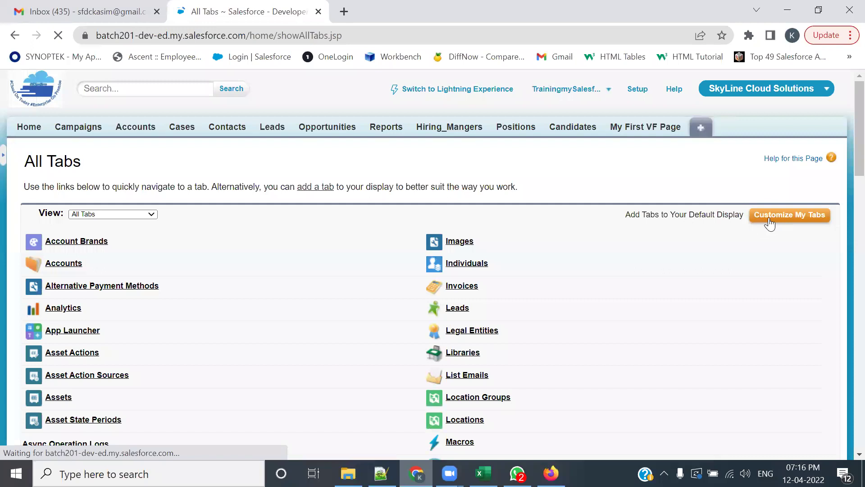
{"action": "left_click", "coordinate": [772, 216]}
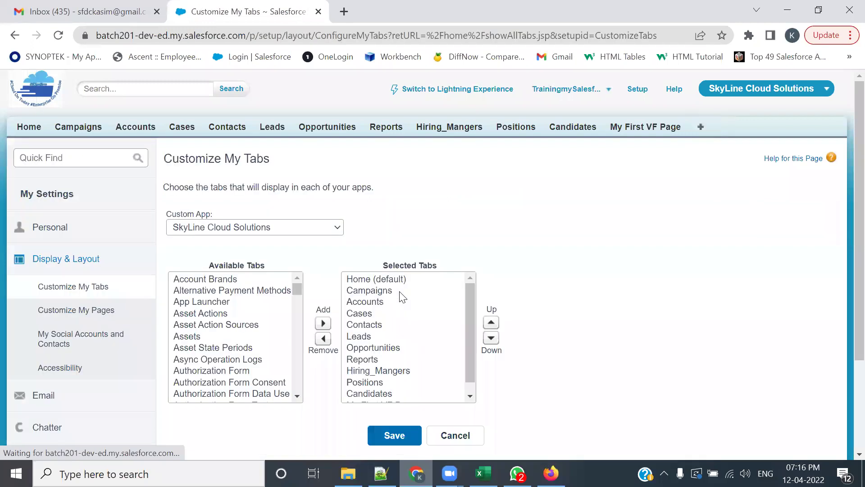
{"action": "left_click", "coordinate": [372, 397]}
{"action": "left_click", "coordinate": [323, 339]}
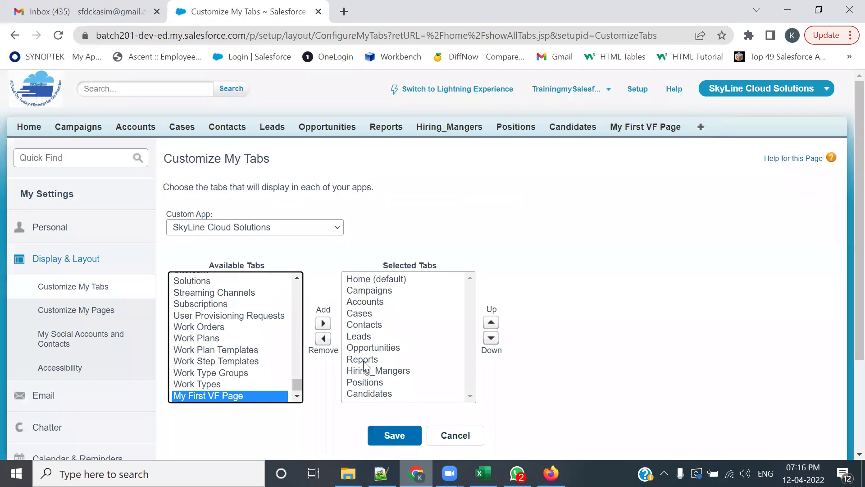
Add Connections to the selected tabs of the SkyLine Cloud Solutions app
{"action": "left_click", "coordinate": [224, 313]}
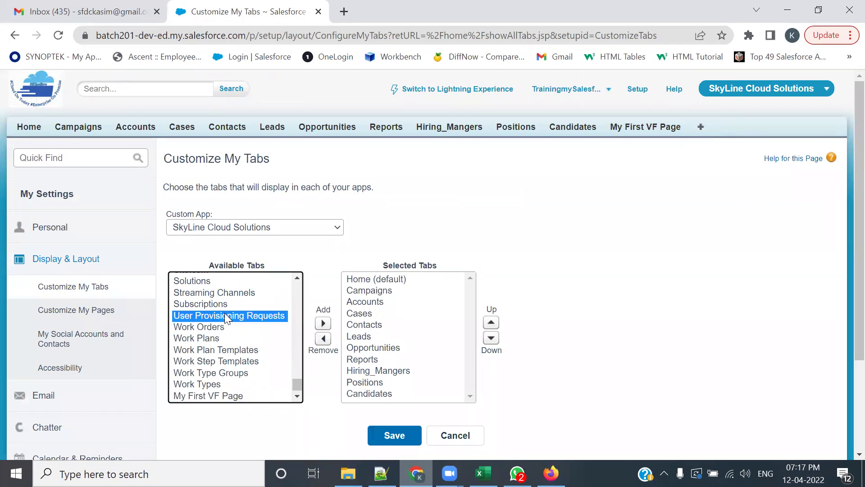
{"action": "key", "text": "c"}
{"action": "scroll", "coordinate": [211, 315], "scroll_direction": "down", "scroll_amount": 2}
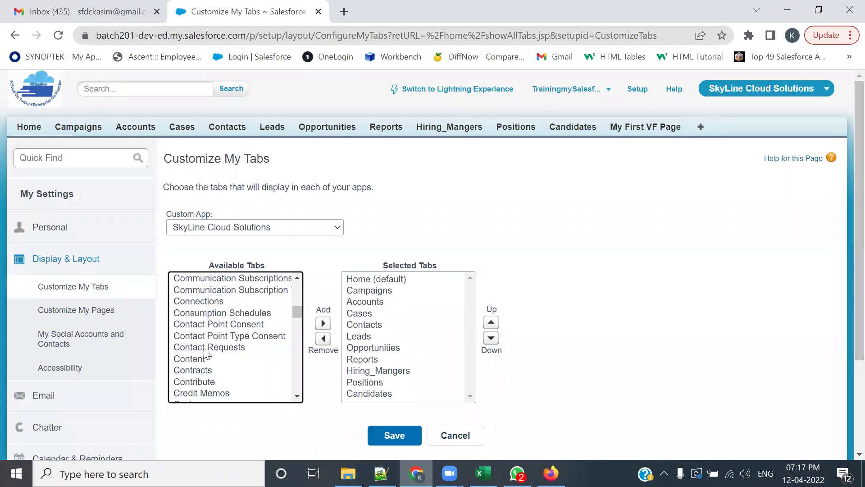
{"action": "left_click", "coordinate": [203, 303]}
{"action": "left_click", "coordinate": [323, 324]}
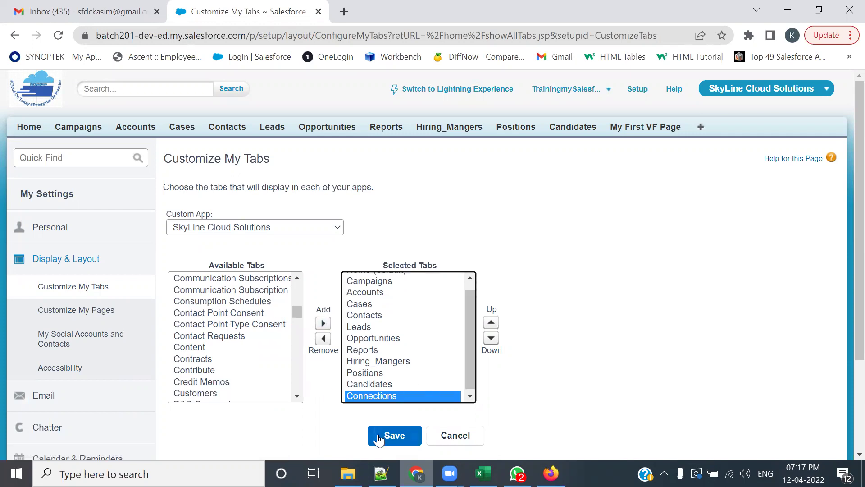
Move Connections up to sit between Contacts and Leads in the selected tabs, and save the tab customization
{"action": "left_click", "coordinate": [491, 323]}
{"action": "left_click", "coordinate": [491, 322]}
{"action": "left_click", "coordinate": [491, 323]}
{"action": "left_click", "coordinate": [491, 322]}
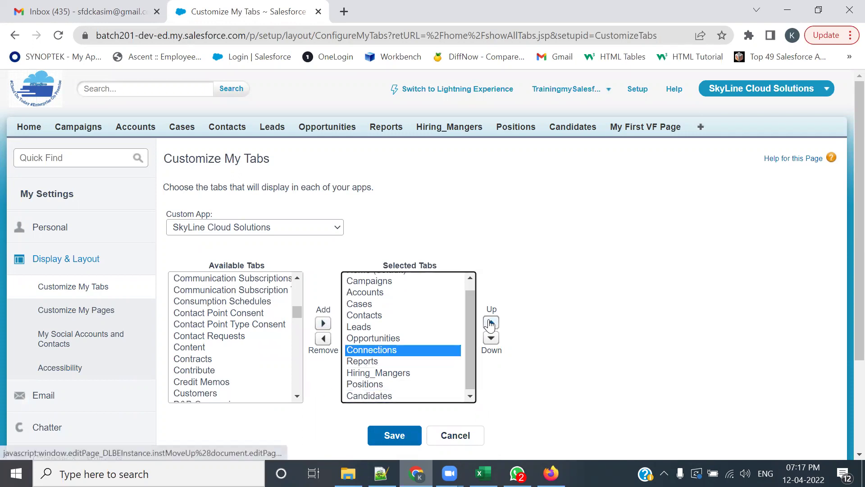
{"action": "left_click", "coordinate": [492, 323]}
{"action": "left_click", "coordinate": [491, 323]}
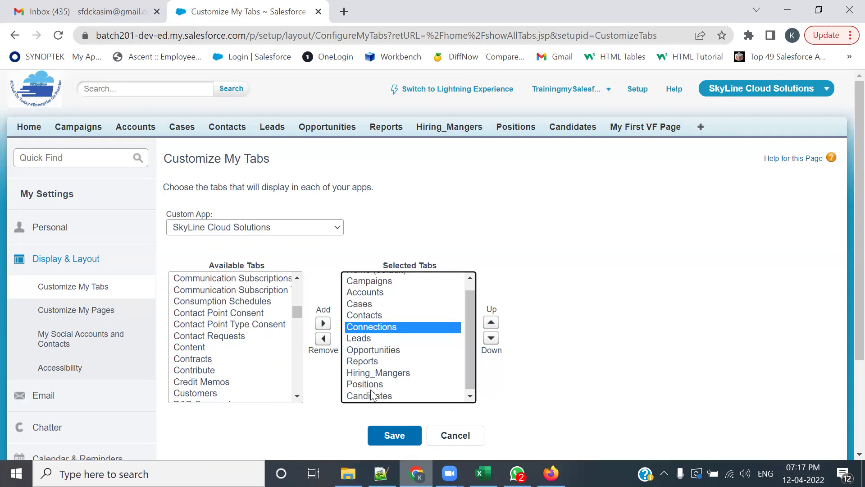
{"action": "scroll", "coordinate": [557, 329], "scroll_direction": "down", "scroll_amount": 3}
{"action": "left_click", "coordinate": [394, 314]}
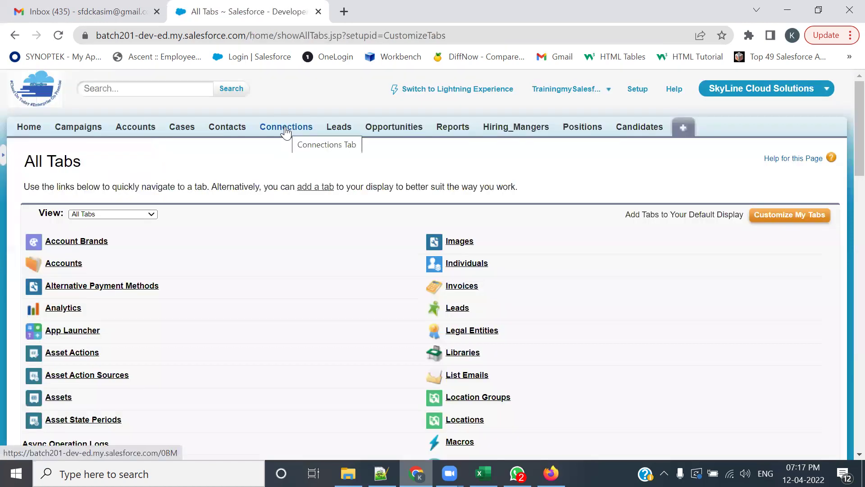
Switch to Notepad++ and examine the Provider instructions for adding the Connections tab and sending the invitation by mapping the connection
{"action": "left_click", "coordinate": [382, 473]}
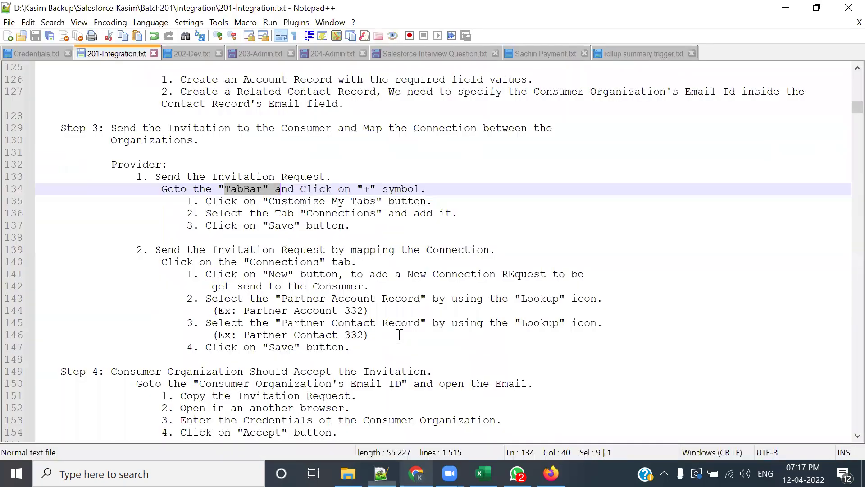
{"action": "left_click", "coordinate": [362, 287]}
{"action": "scroll", "coordinate": [235, 217], "scroll_direction": "down", "scroll_amount": 1}
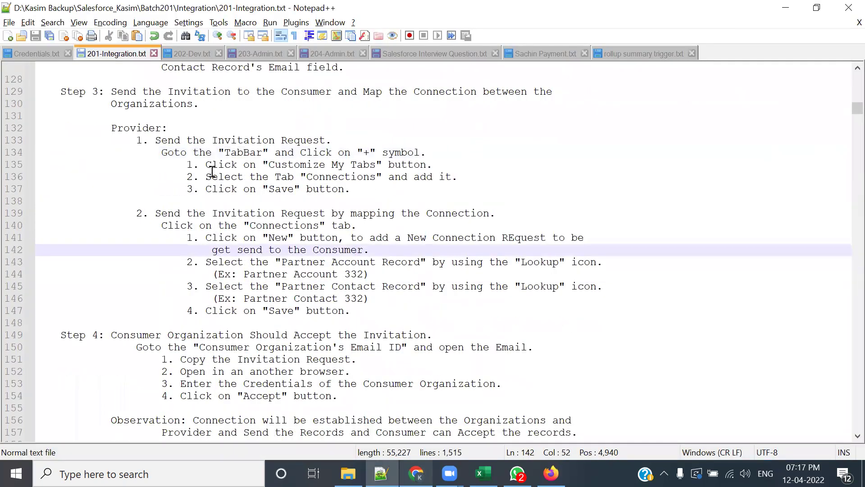
{"action": "left_click_drag", "start_coordinate": [161, 152], "coordinate": [508, 168]}
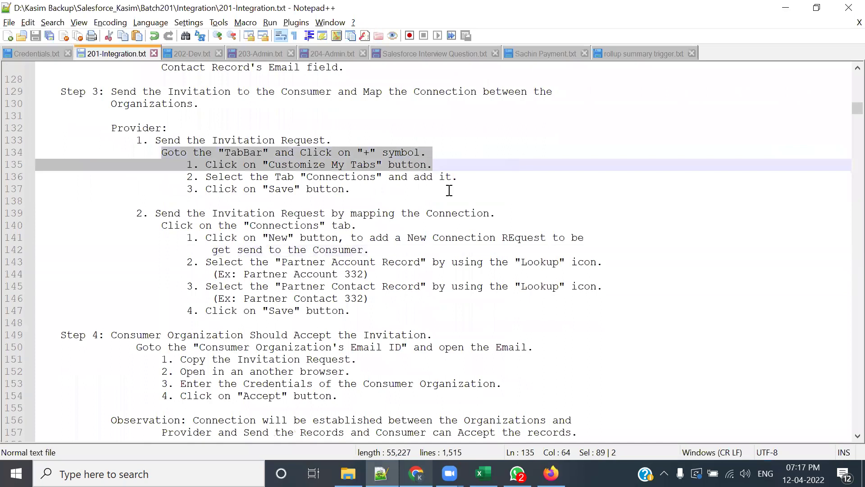
{"action": "left_click", "coordinate": [449, 190]}
{"action": "left_click_drag", "start_coordinate": [155, 213], "coordinate": [496, 211]}
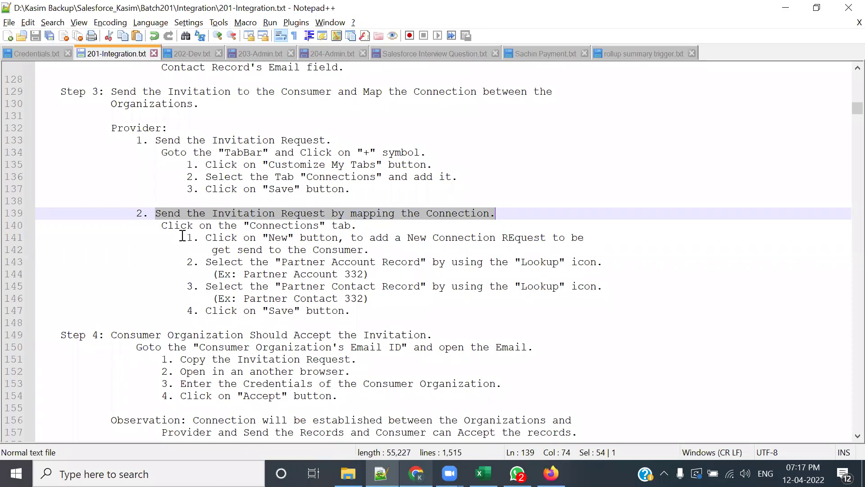
{"action": "left_click", "coordinate": [262, 225]}
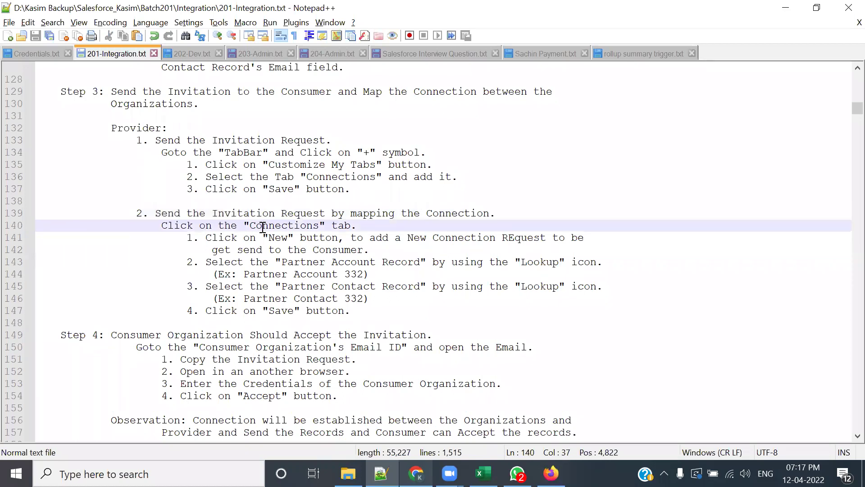
{"action": "left_click_drag", "start_coordinate": [263, 237], "coordinate": [289, 238]}
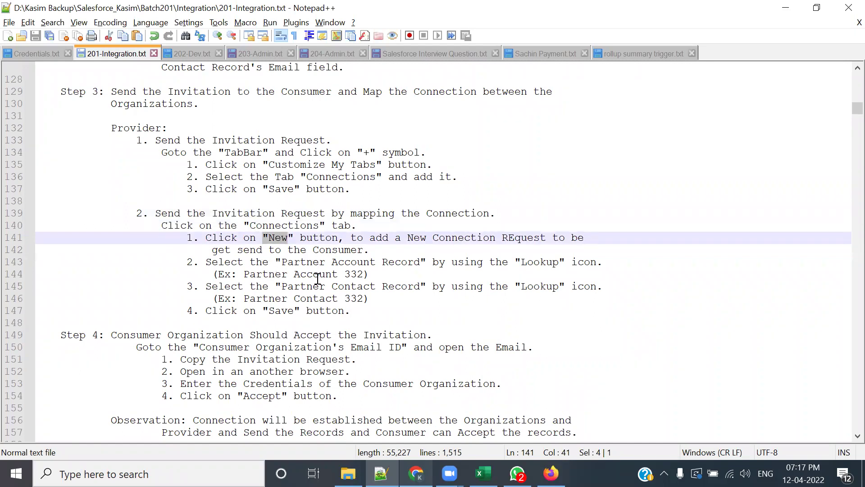
Switch to Chrome, start a new connection invitation, and look up Related Contact 1 For Sky line as its contact
{"action": "key", "text": "alt+Tab"}
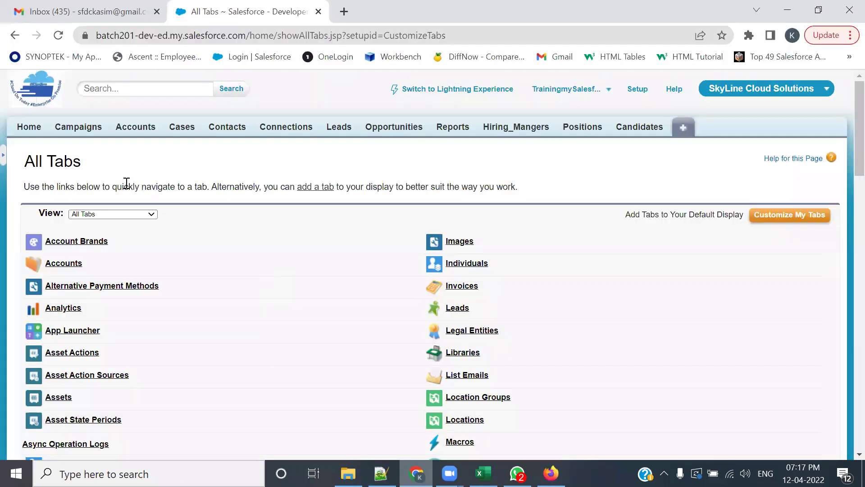
{"action": "left_click", "coordinate": [266, 128]}
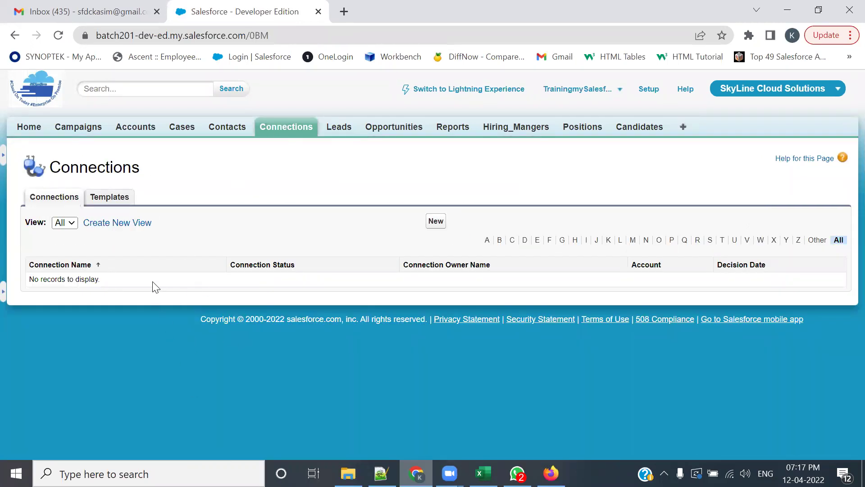
{"action": "left_click", "coordinate": [435, 222]}
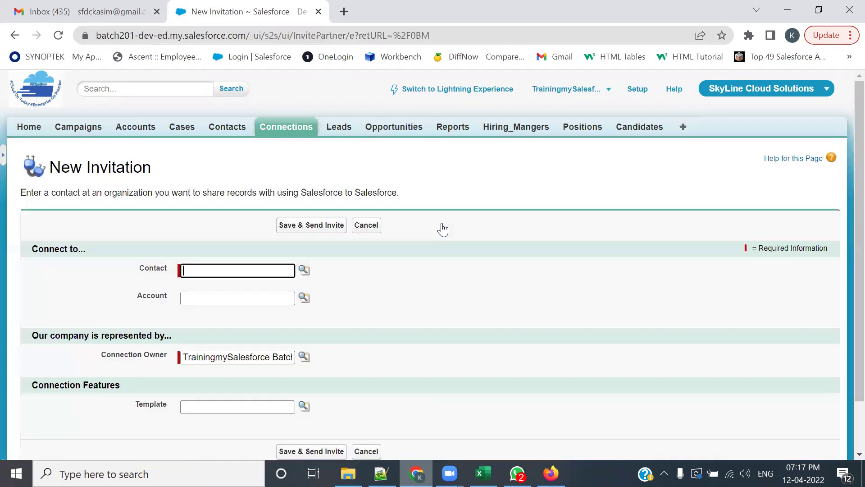
{"action": "left_click_drag", "start_coordinate": [131, 273], "coordinate": [162, 276]}
{"action": "left_click", "coordinate": [418, 303]}
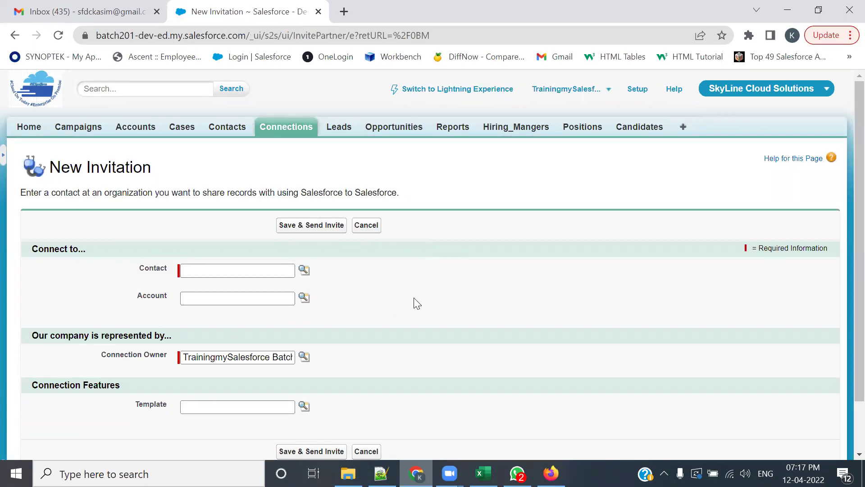
{"action": "left_click", "coordinate": [304, 270]}
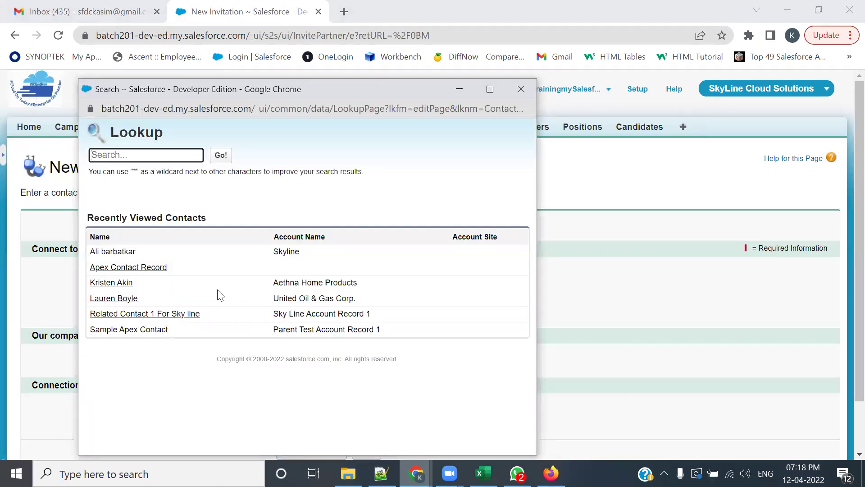
{"action": "left_click", "coordinate": [179, 314]}
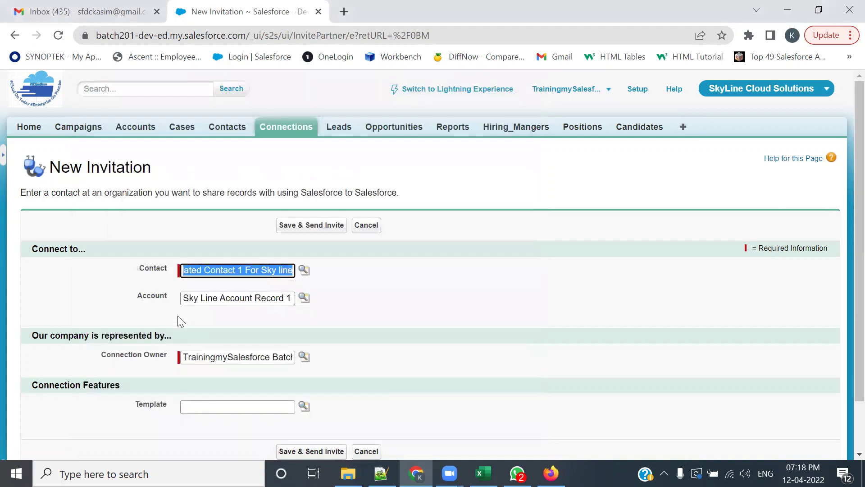
Check the available connection templates in the Template lookup, then close it without choosing one
{"action": "scroll", "coordinate": [330, 332], "scroll_direction": "down", "scroll_amount": 2}
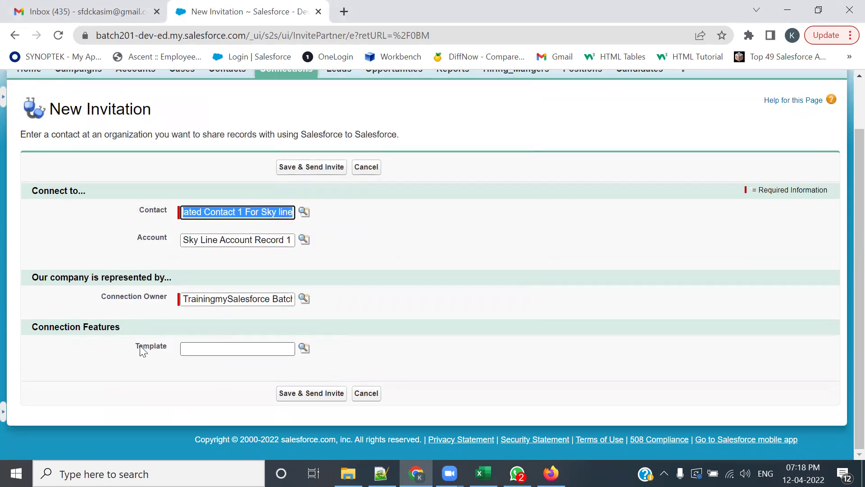
{"action": "left_click_drag", "start_coordinate": [135, 347], "coordinate": [158, 346]}
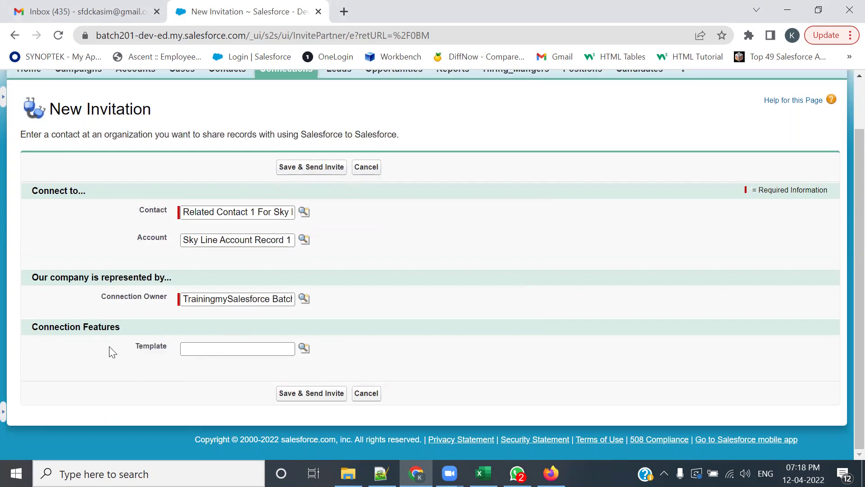
{"action": "left_click", "coordinate": [305, 348]}
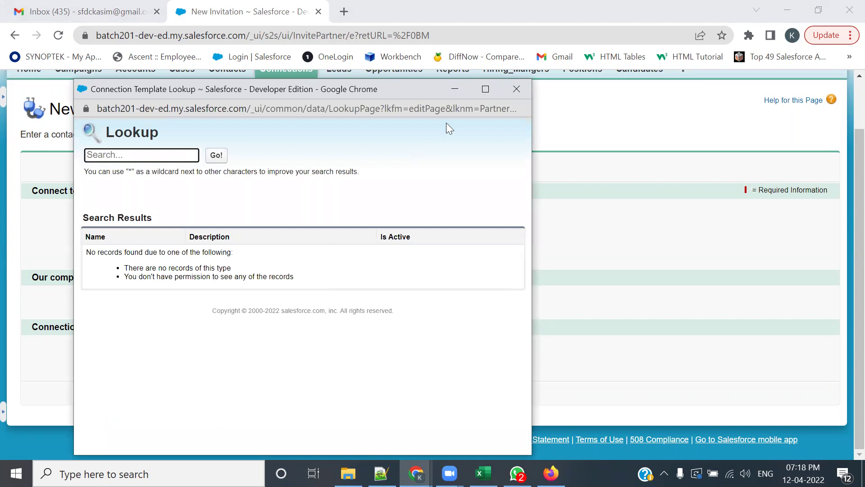
{"action": "left_click", "coordinate": [518, 88]}
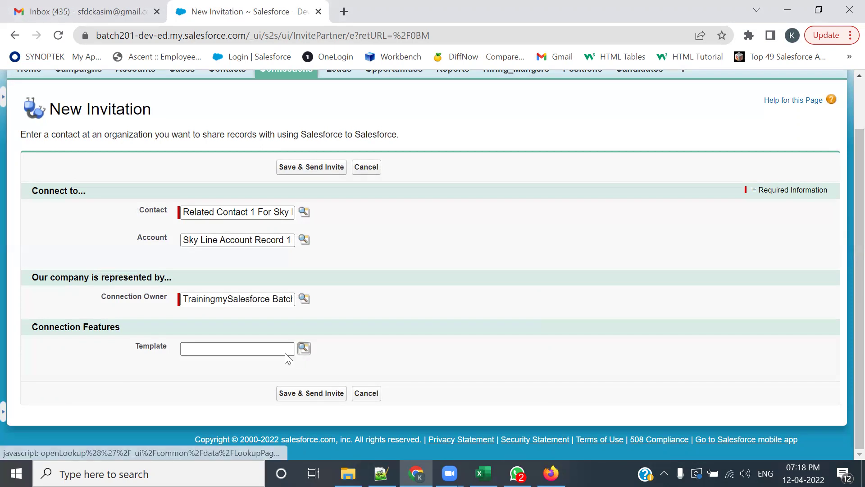
{"action": "left_click", "coordinate": [302, 349]}
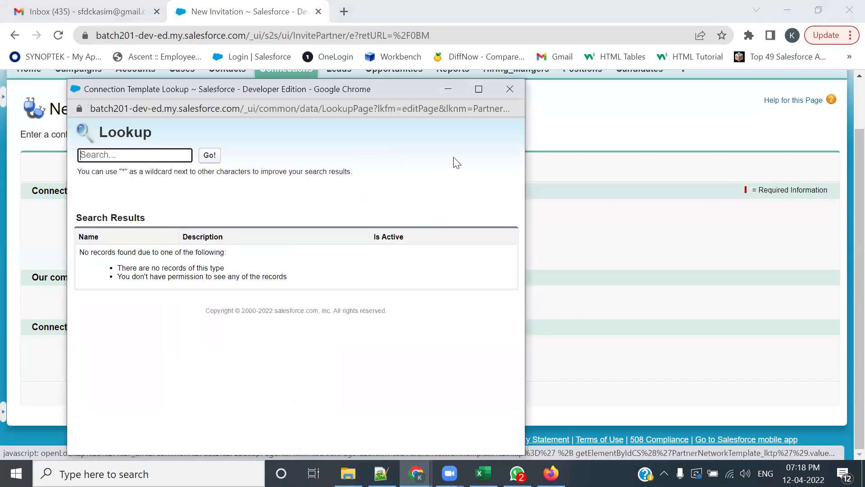
{"action": "left_click", "coordinate": [510, 90]}
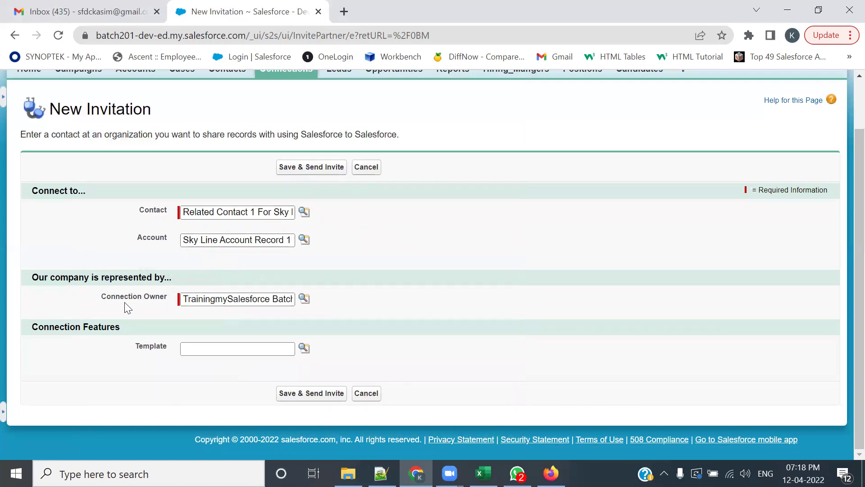
Review who represents the company in the invitation, then save and send the invite
{"action": "left_click_drag", "start_coordinate": [169, 278], "coordinate": [30, 280]}
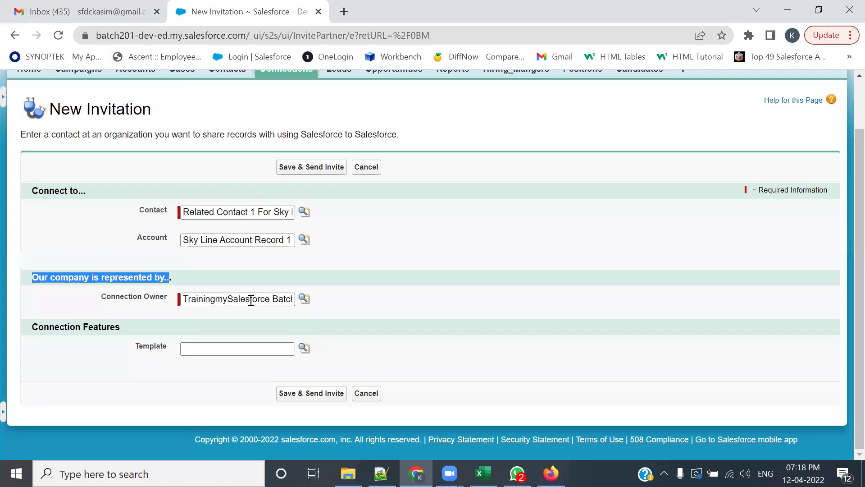
{"action": "left_click", "coordinate": [316, 175]}
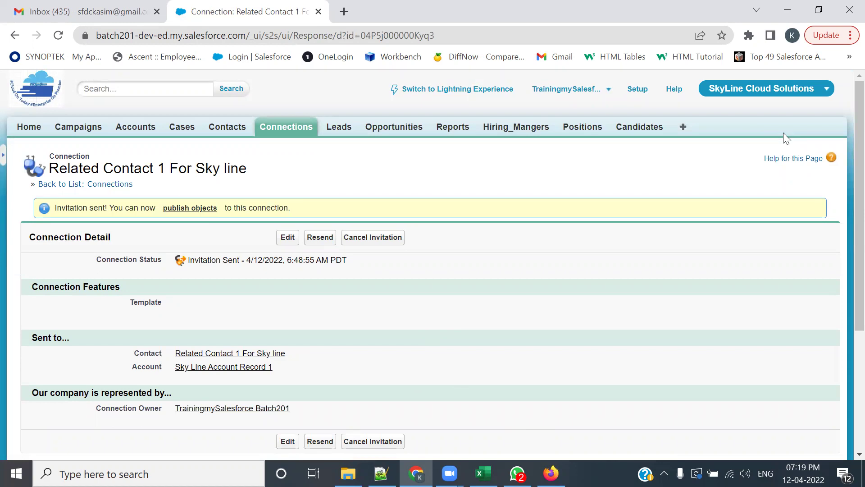
Switch to Firefox, open the tab customization for Align Talent Acquisition, and remove Books, Authors, BookAuthors and Sample First VF Page from the selected tabs
{"action": "key", "text": "alt+Tab"}
{"action": "left_click", "coordinate": [813, 115]}
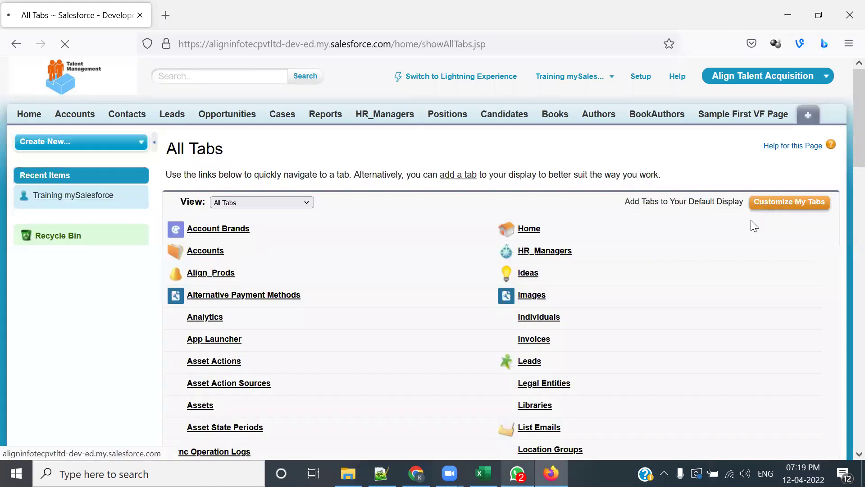
{"action": "left_click", "coordinate": [788, 204]}
{"action": "scroll", "coordinate": [396, 329], "scroll_direction": "down", "scroll_amount": 1}
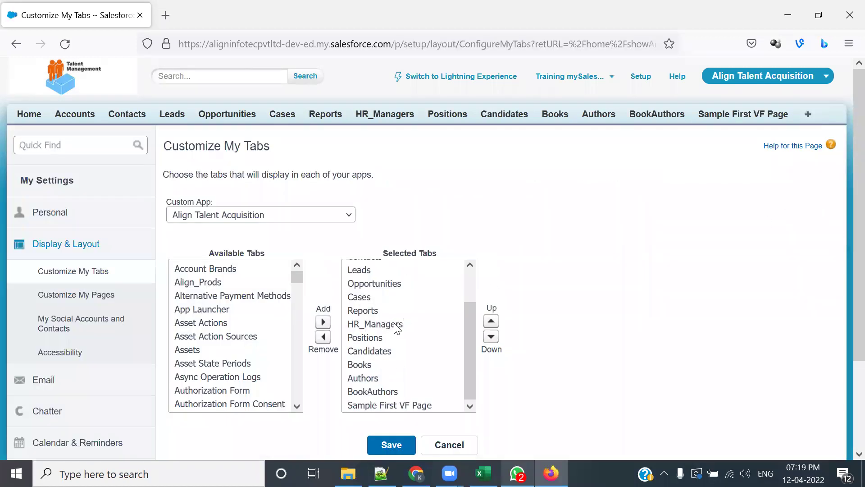
{"action": "left_click_drag", "start_coordinate": [367, 394], "coordinate": [363, 362]}
{"action": "left_click", "coordinate": [363, 404], "text": "ctrl"}
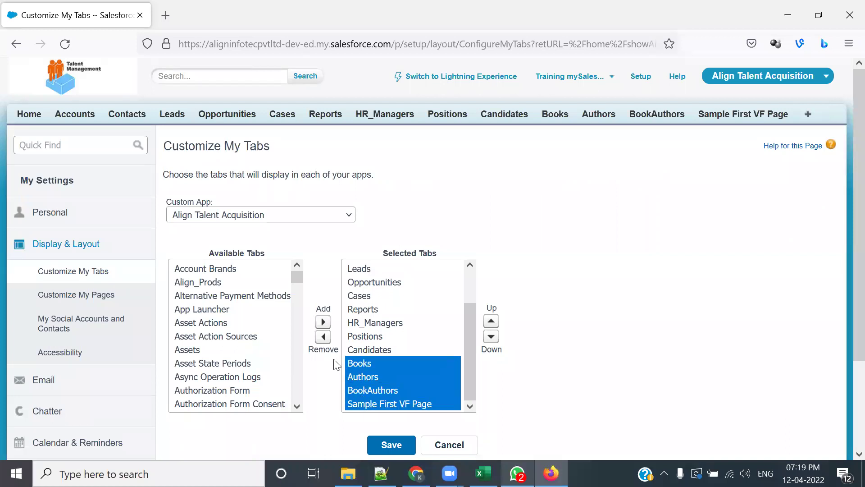
{"action": "left_click", "coordinate": [323, 337]}
Add Connections to the Align Talent Acquisition tabs, place it between Opportunities and Cases, and save the customization
{"action": "left_click", "coordinate": [216, 325]}
{"action": "key", "text": "Home"}
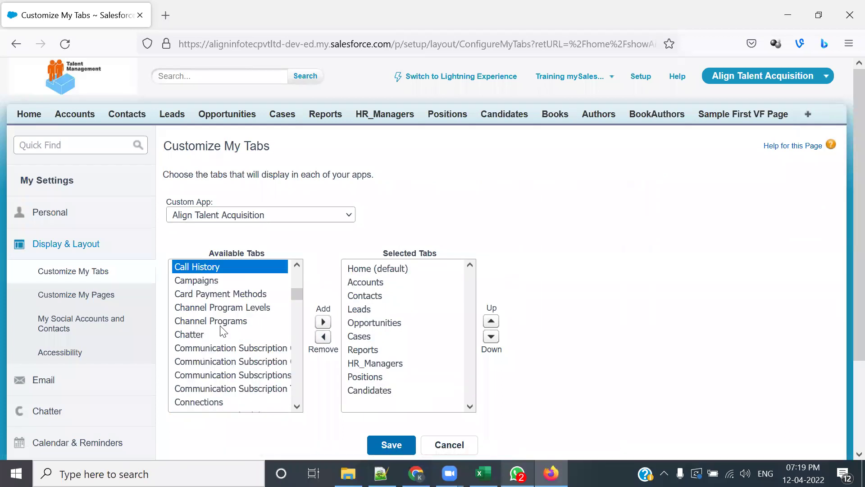
{"action": "scroll", "coordinate": [223, 332], "scroll_direction": "down", "scroll_amount": 3}
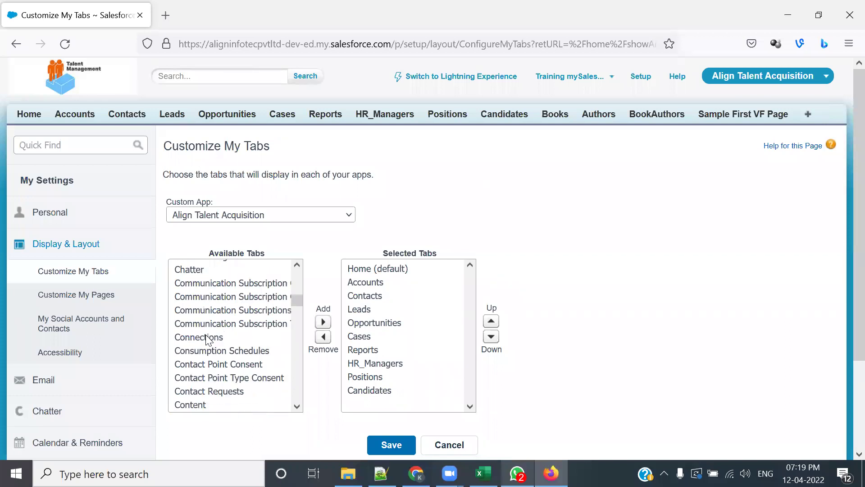
{"action": "left_click", "coordinate": [205, 337]}
{"action": "left_click", "coordinate": [324, 321]}
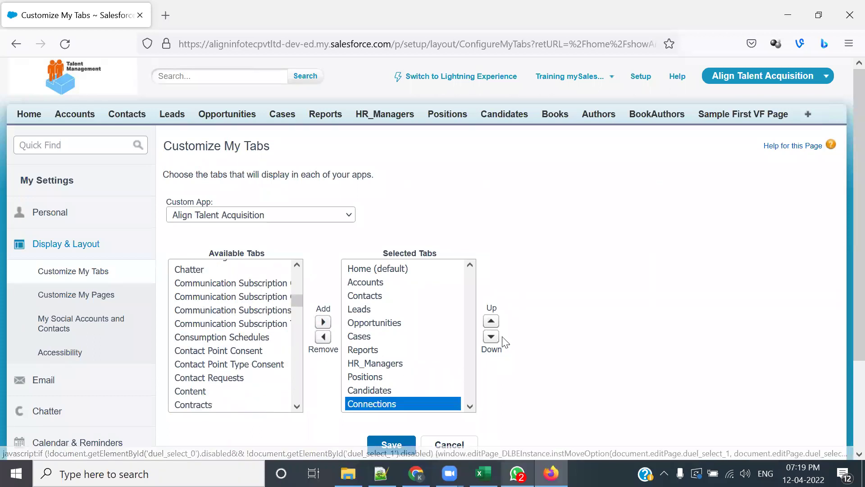
{"action": "left_click", "coordinate": [492, 321]}
{"action": "left_click", "coordinate": [491, 320]}
{"action": "left_click", "coordinate": [491, 321]}
{"action": "left_click", "coordinate": [492, 320]}
{"action": "left_click", "coordinate": [492, 321]}
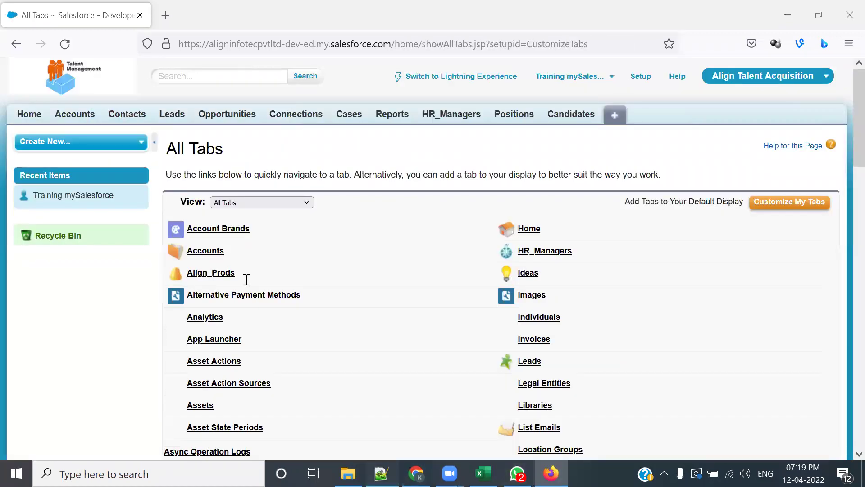
Switch to Notepad++, review the new connection instructions, and delete the example "(Ex: Partner Account 332)" under the Partner Account Record step
{"action": "key", "text": "alt+Tab"}
{"action": "left_click_drag", "start_coordinate": [200, 238], "coordinate": [231, 238]}
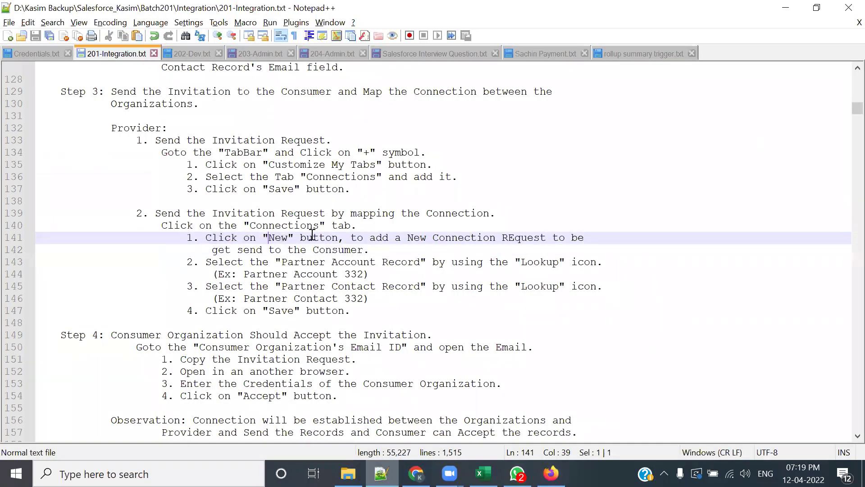
{"action": "double_click", "coordinate": [278, 238]}
{"action": "left_click_drag", "start_coordinate": [263, 262], "coordinate": [419, 264]}
{"action": "left_click_drag", "start_coordinate": [381, 276], "coordinate": [213, 274]}
{"action": "key", "text": "BackSpace"}
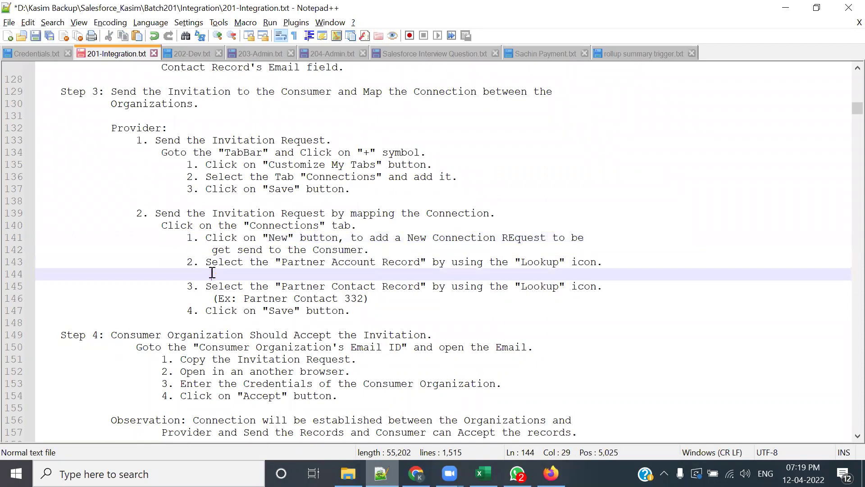
Remove the empty line left under the Partner Account Record step in the notes
{"action": "key", "text": "BackSpace"}
{"action": "key", "text": "BackSpace"}
{"action": "key", "text": "BackSpace"}
{"action": "key", "text": "BackSpace"}
{"action": "key", "text": "BackSpace"}
{"action": "key", "text": "BackSpace"}
{"action": "key", "text": "BackSpace"}
{"action": "key", "text": "BackSpace"}
Delete the example "(Ex: Partner Contact 332)" and its line under the Partner Contact Record step
{"action": "left_click_drag", "start_coordinate": [371, 287], "coordinate": [210, 287]}
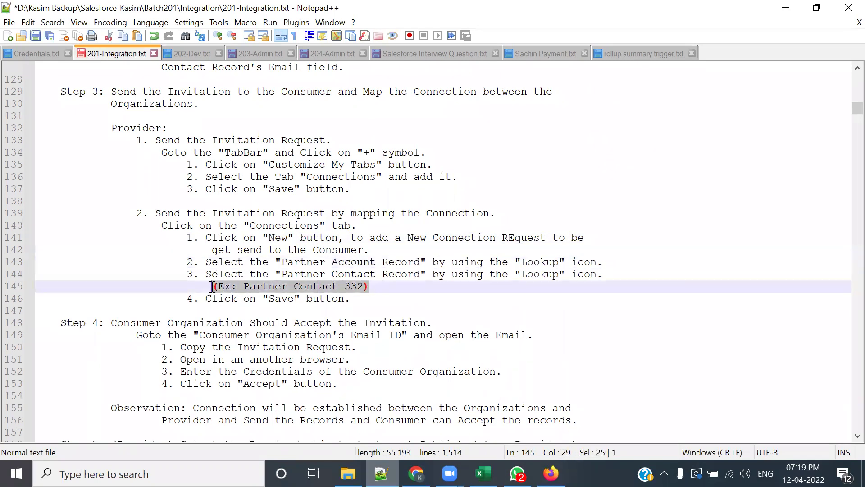
{"action": "key", "text": "BackSpace"}
{"action": "key", "text": "BackSpace"}
{"action": "key", "text": "BackSpace"}
{"action": "key", "text": "BackSpace"}
{"action": "key", "text": "BackSpace"}
{"action": "key", "text": "BackSpace"}
{"action": "key", "text": "BackSpace"}
{"action": "key", "text": "BackSpace"}
{"action": "key", "text": "BackSpace"}
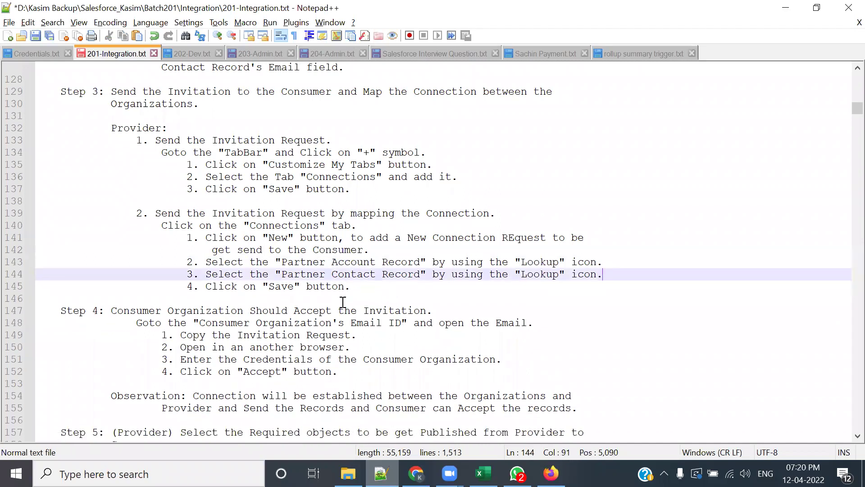
Review the instructions for sending the invitation request by mapping the connection, including the Partner Account and Partner Contact steps
{"action": "left_click", "coordinate": [360, 297]}
{"action": "left_click_drag", "start_coordinate": [281, 274], "coordinate": [440, 277]}
{"action": "left_click", "coordinate": [399, 290]}
{"action": "left_click_drag", "start_coordinate": [349, 276], "coordinate": [388, 276]}
{"action": "left_click", "coordinate": [440, 300]}
{"action": "left_click", "coordinate": [336, 265]}
{"action": "double_click", "coordinate": [336, 265]}
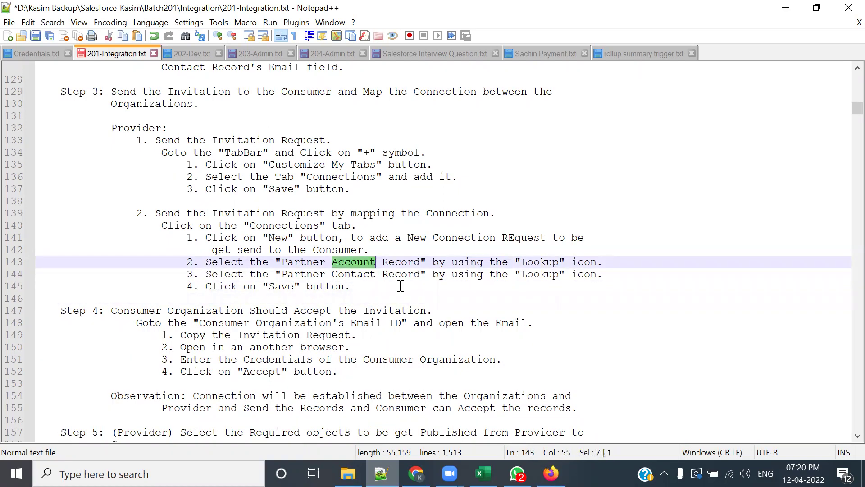
{"action": "left_click", "coordinate": [373, 290]}
{"action": "left_click_drag", "start_coordinate": [384, 295], "coordinate": [140, 213]}
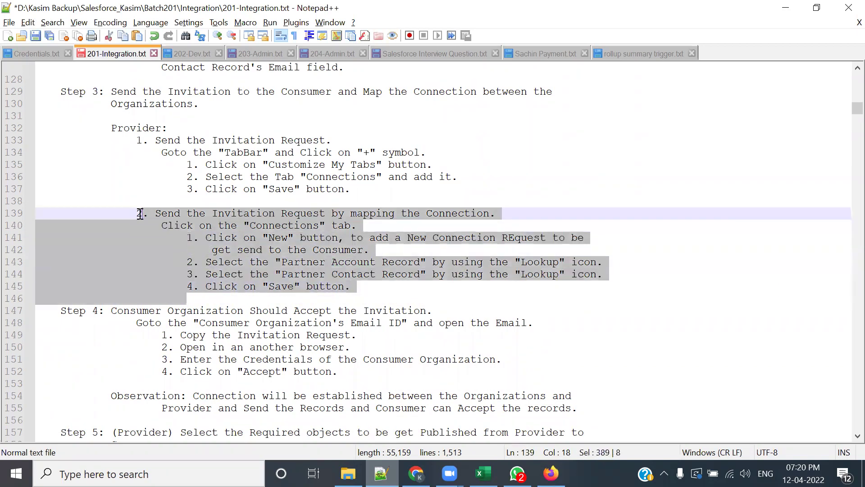
{"action": "left_click", "coordinate": [365, 299]}
Review the Step 4 instructions on how the consumer organization opens the invitation e-mail and accepts it
{"action": "scroll", "coordinate": [365, 299], "scroll_direction": "down", "scroll_amount": 1}
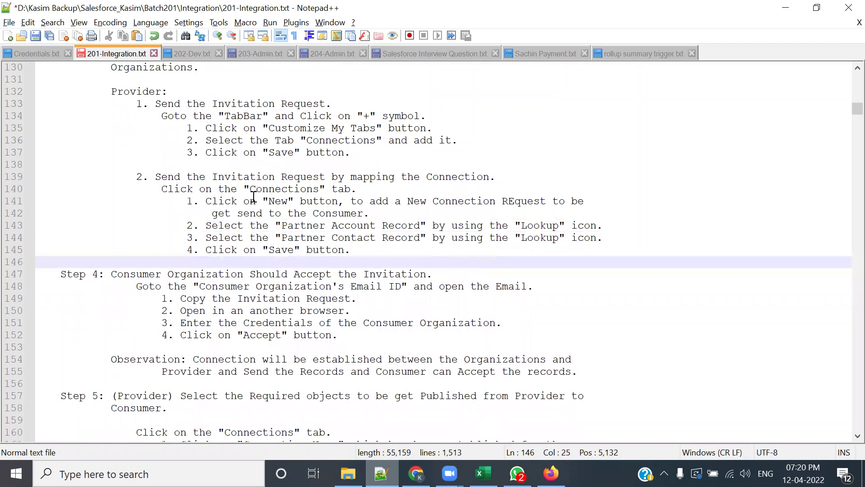
{"action": "scroll", "coordinate": [254, 239], "scroll_direction": "down", "scroll_amount": 2}
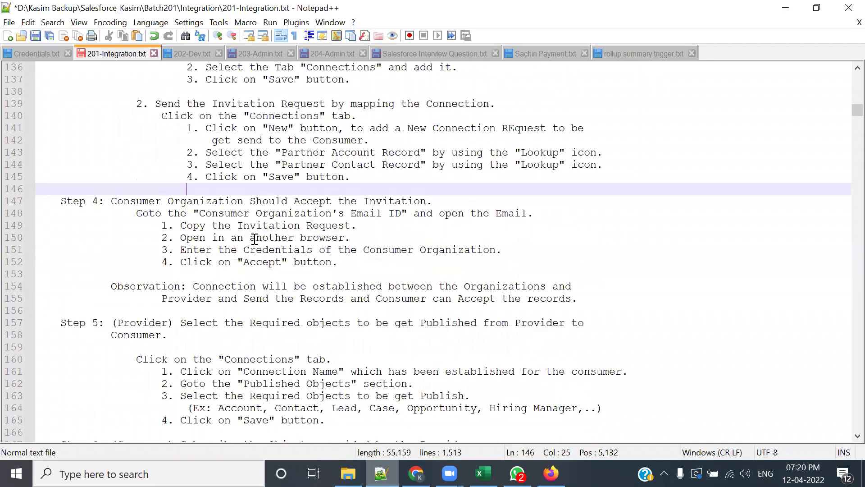
{"action": "left_click_drag", "start_coordinate": [111, 201], "coordinate": [155, 201]}
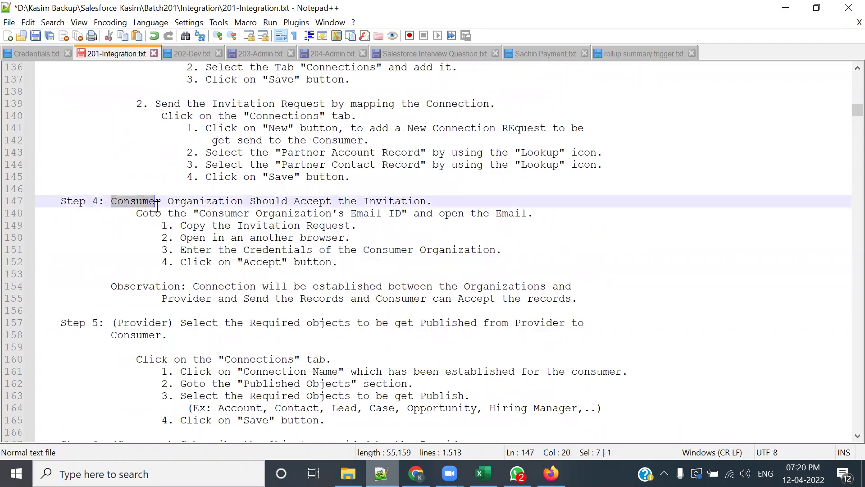
{"action": "left_click", "coordinate": [120, 240]}
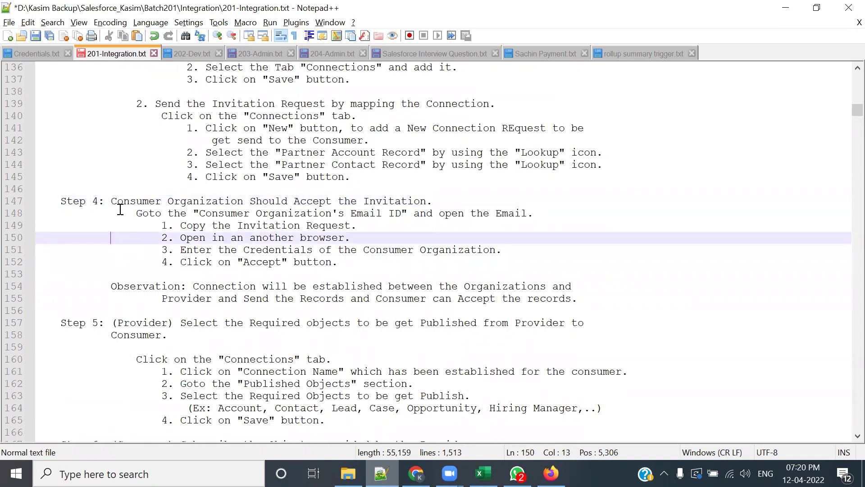
{"action": "double_click", "coordinate": [121, 203]}
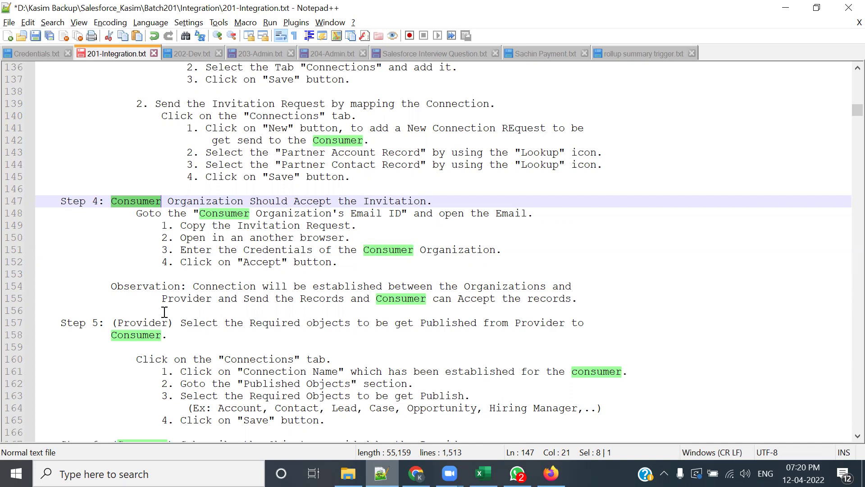
{"action": "left_click", "coordinate": [258, 238]}
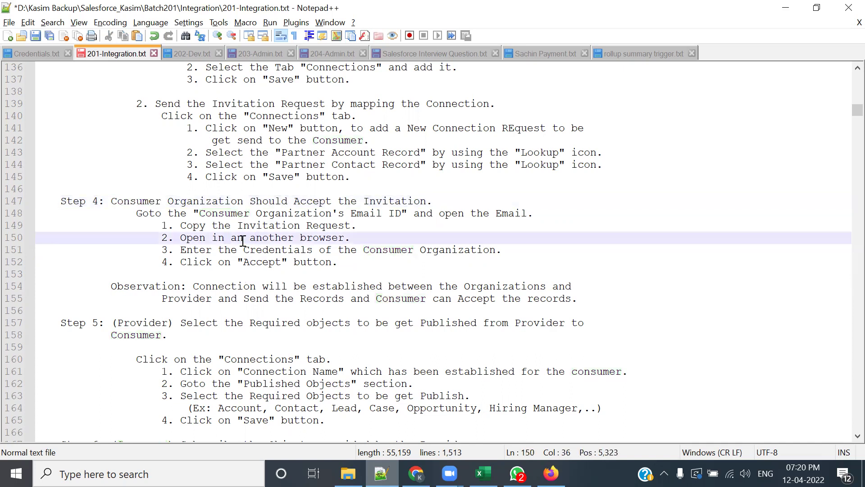
{"action": "double_click", "coordinate": [112, 201]}
{"action": "left_click", "coordinate": [259, 238]}
{"action": "double_click", "coordinate": [285, 116]}
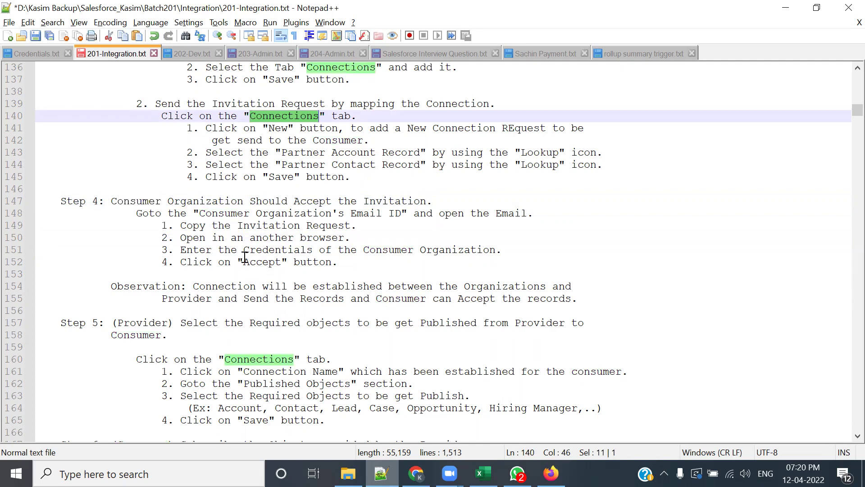
{"action": "left_click", "coordinate": [255, 238]}
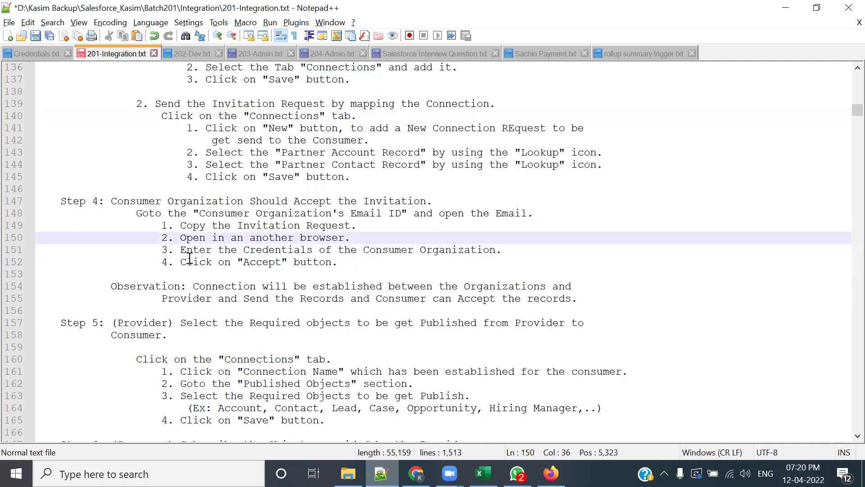
{"action": "left_click_drag", "start_coordinate": [136, 213], "coordinate": [335, 214]}
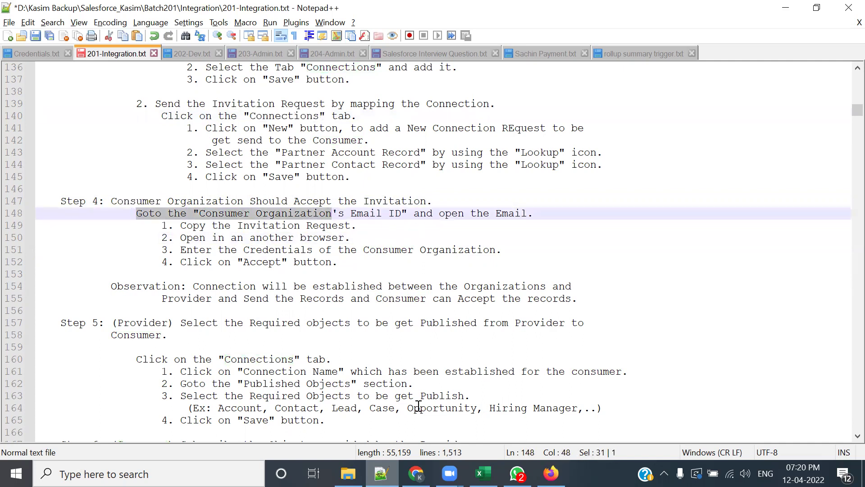
Switch to Firefox and open Gmail in a new browser tab
{"action": "key", "text": "alt+Tab"}
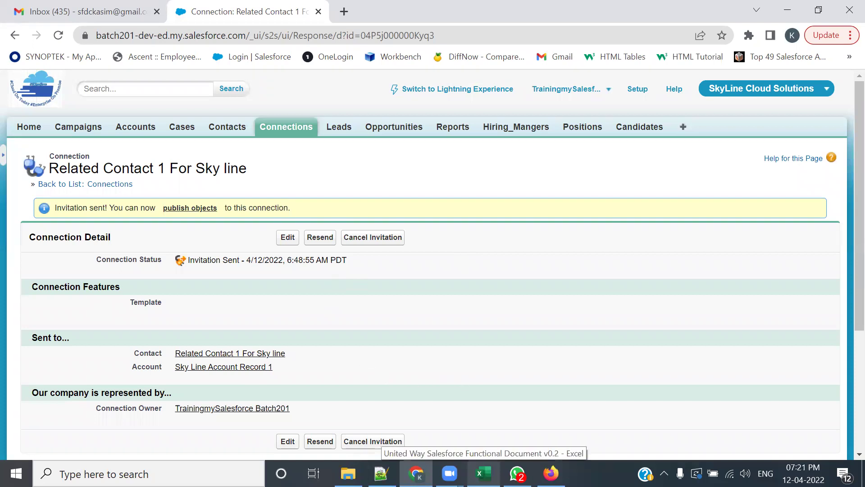
{"action": "key", "text": "alt+Tab"}
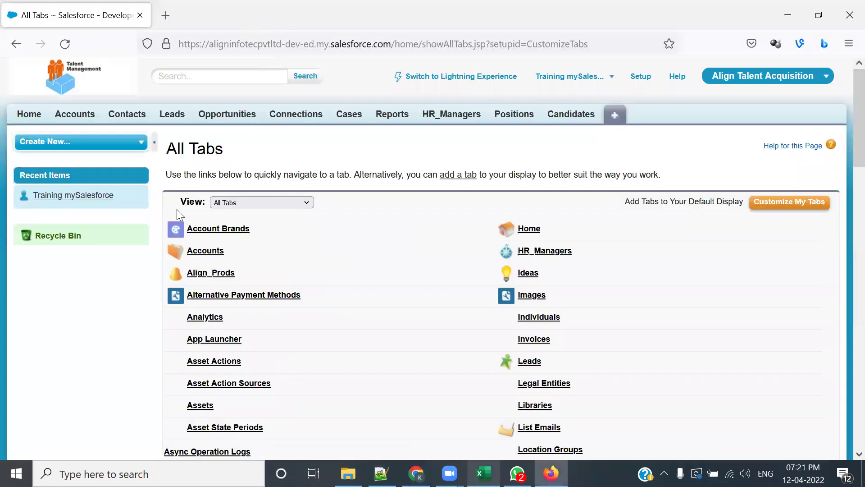
{"action": "key", "text": "ctrl+t"}
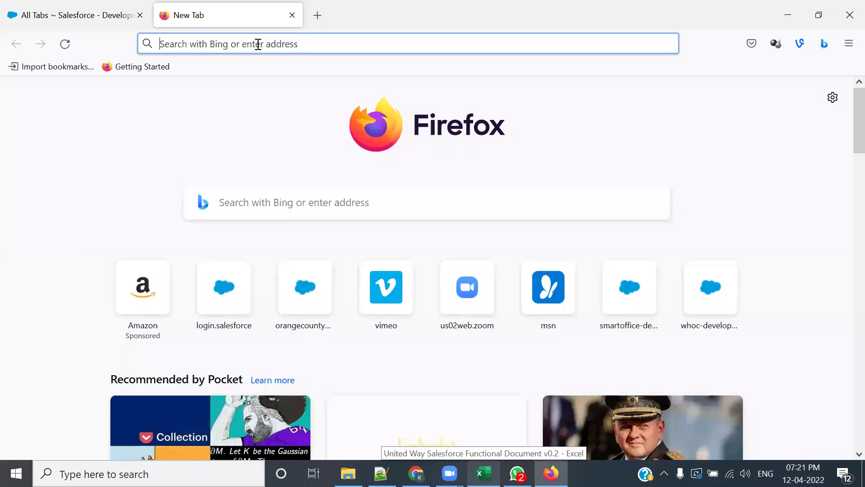
{"action": "type", "text": "mail"}
{"action": "key", "text": "Return"}
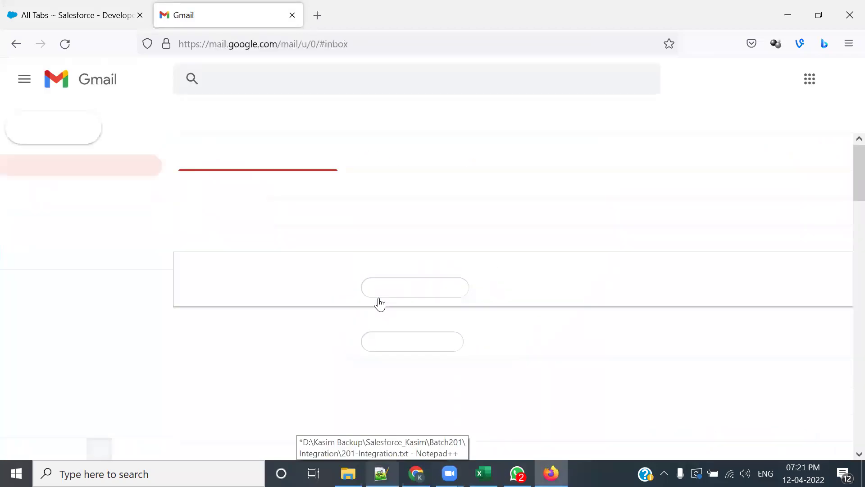
Check the listed Google accounts, start adding another account, and clear the prefilled e-mail address on the sign-in page
{"action": "left_click", "coordinate": [841, 90]}
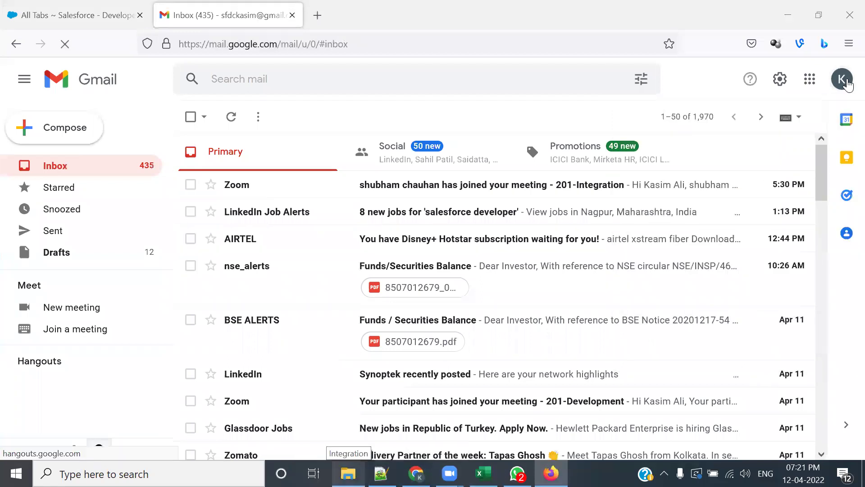
{"action": "left_click", "coordinate": [846, 83]}
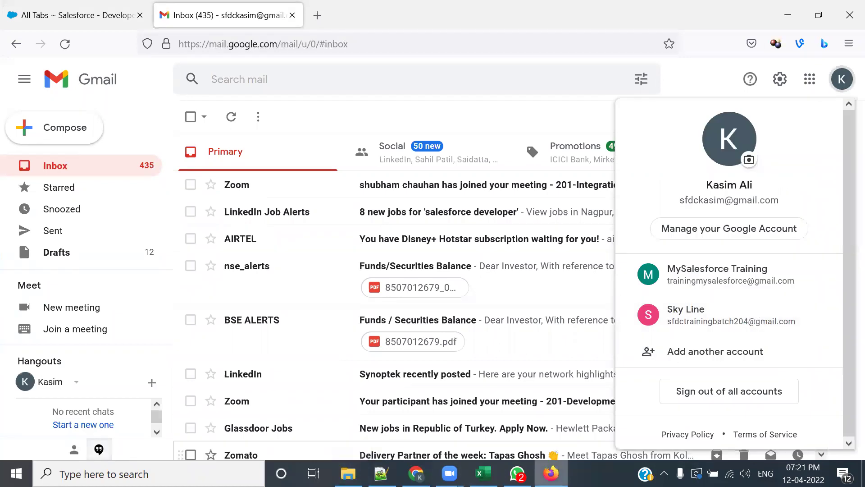
{"action": "left_click", "coordinate": [194, 440]}
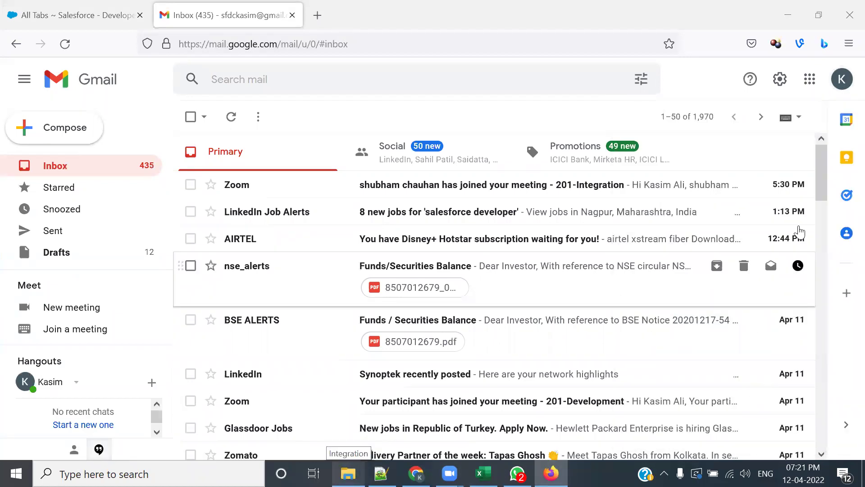
{"action": "left_click", "coordinate": [849, 83]}
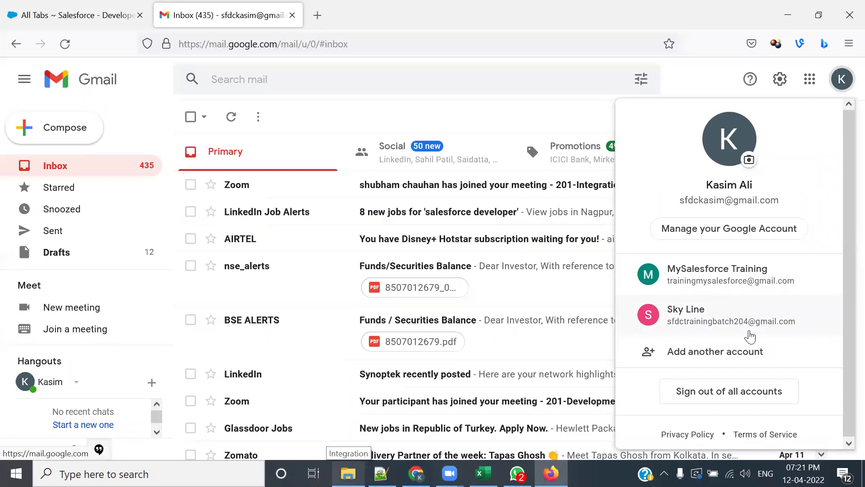
{"action": "left_click", "coordinate": [743, 355]}
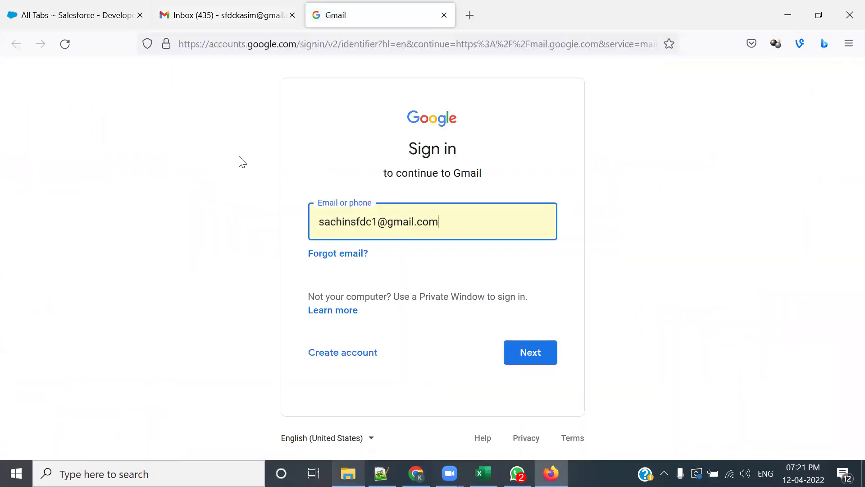
{"action": "triple_click", "coordinate": [481, 218]}
{"action": "key", "text": "BackSpace"}
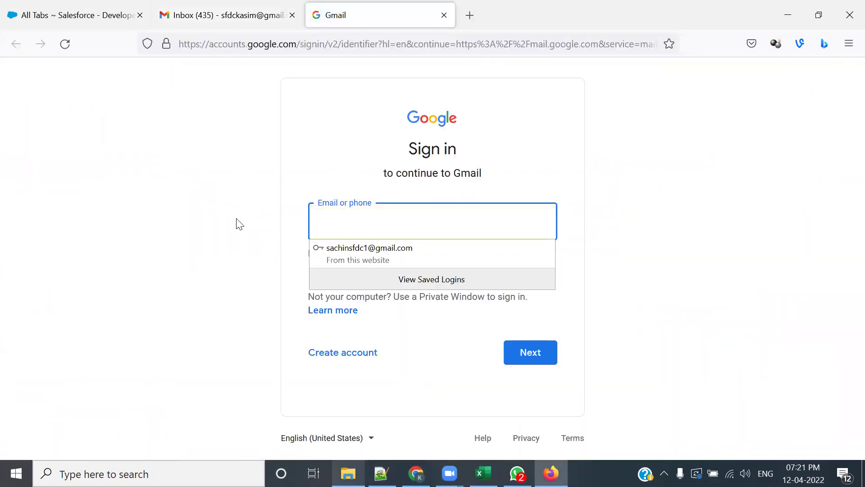
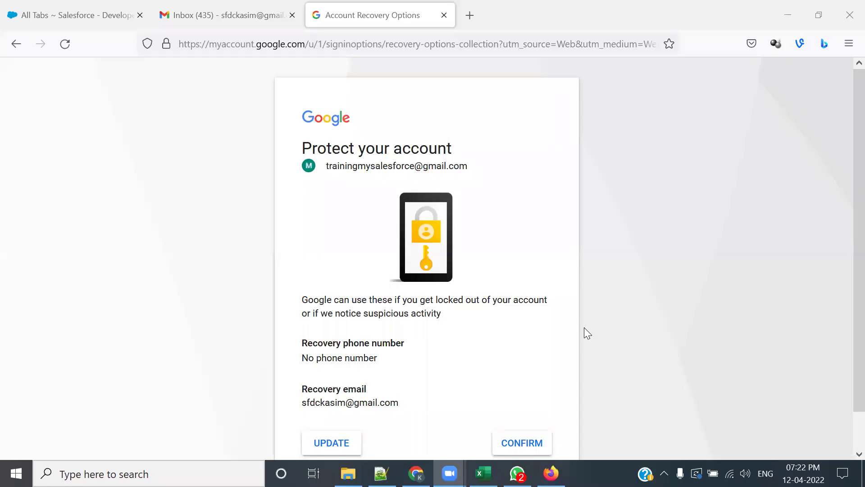
Confirm the account recovery options, then open and read the e-mail "Batch201 has invited you to connect in Salesforce"
{"action": "scroll", "coordinate": [584, 328], "scroll_direction": "down", "scroll_amount": 2}
{"action": "left_click", "coordinate": [533, 409]}
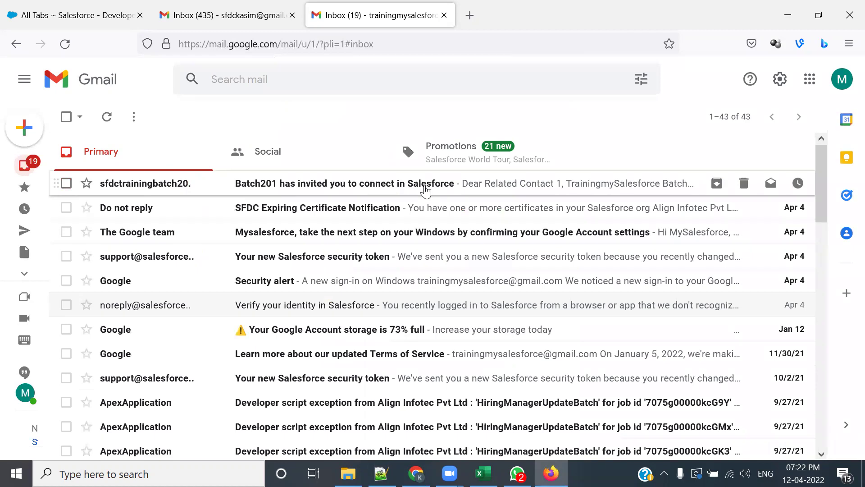
{"action": "left_click", "coordinate": [426, 192]}
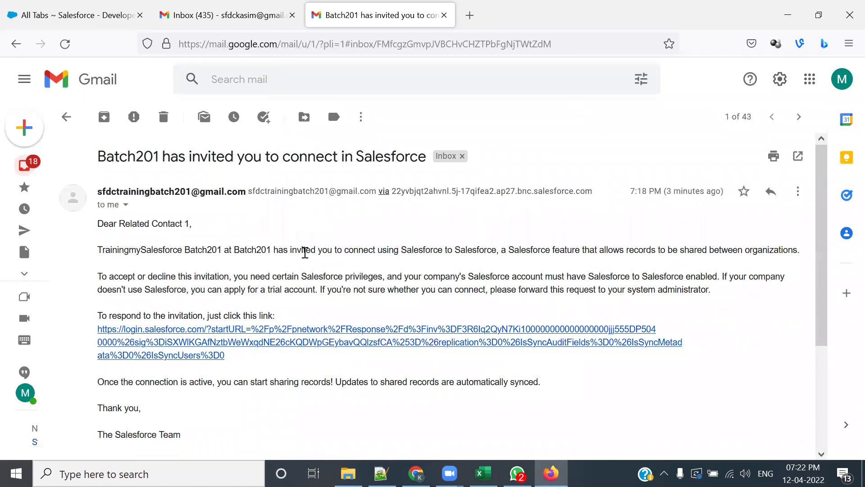
{"action": "left_click_drag", "start_coordinate": [363, 251], "coordinate": [506, 251]}
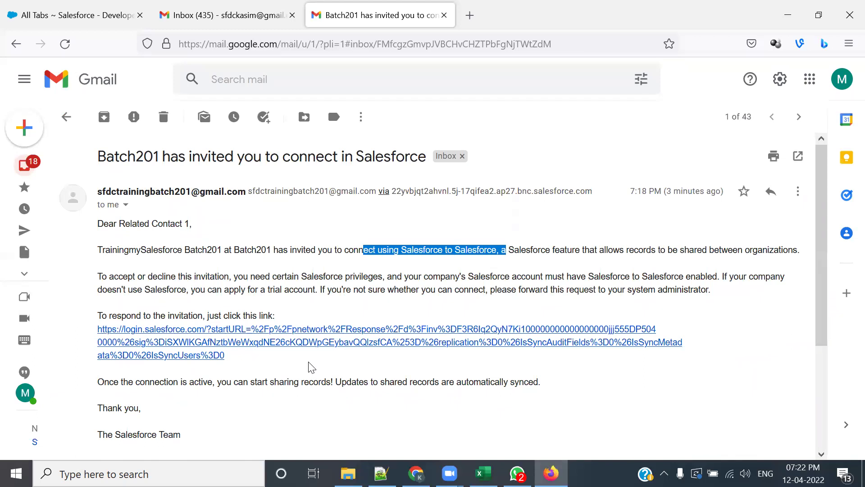
Follow the invitation link, close the extra Gmail inbox tab, and log in to Salesforce with the consumer organization's saved username
{"action": "left_click", "coordinate": [321, 338]}
{"action": "left_click", "coordinate": [321, 339]}
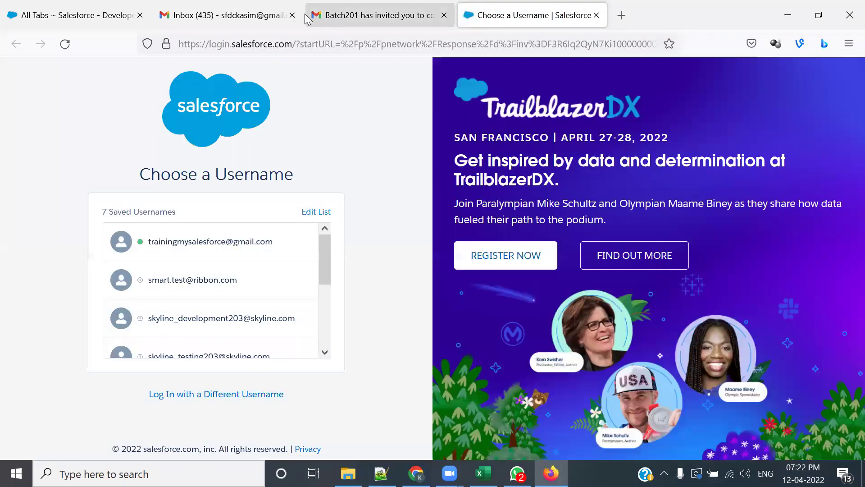
{"action": "left_click", "coordinate": [292, 15]}
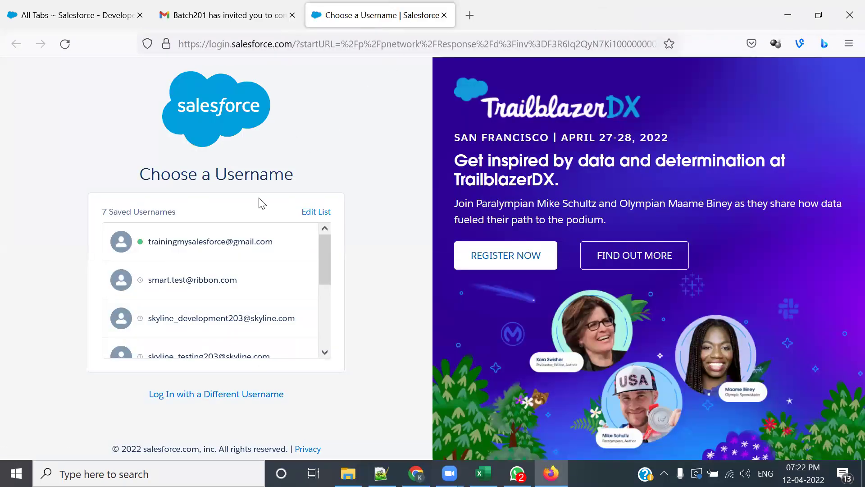
{"action": "left_click", "coordinate": [226, 248]}
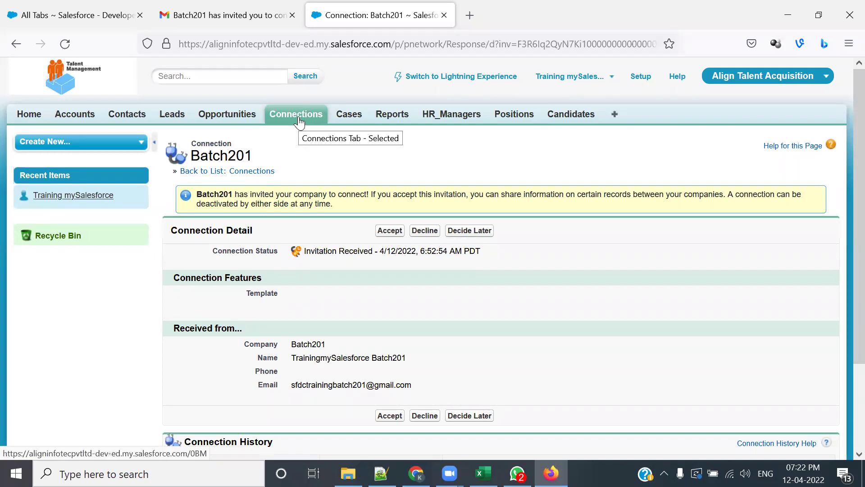
Read the invitation notice on the Batch201 connection and accept the invitation, then switch to Notepad++
{"action": "left_click_drag", "start_coordinate": [256, 194], "coordinate": [726, 198]}
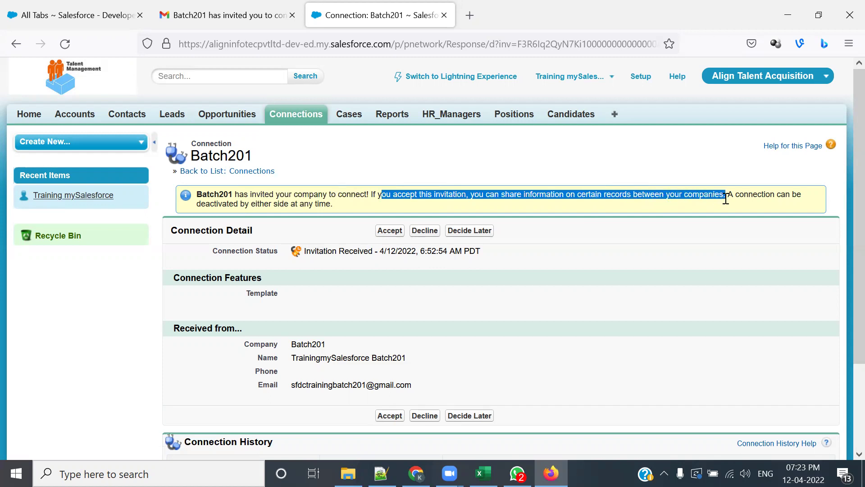
{"action": "left_click_drag", "start_coordinate": [195, 203], "coordinate": [336, 204]}
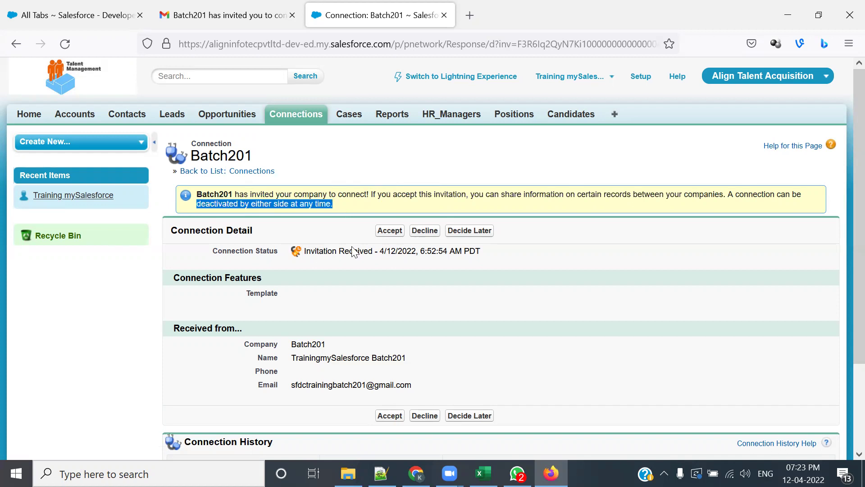
{"action": "left_click", "coordinate": [444, 278]}
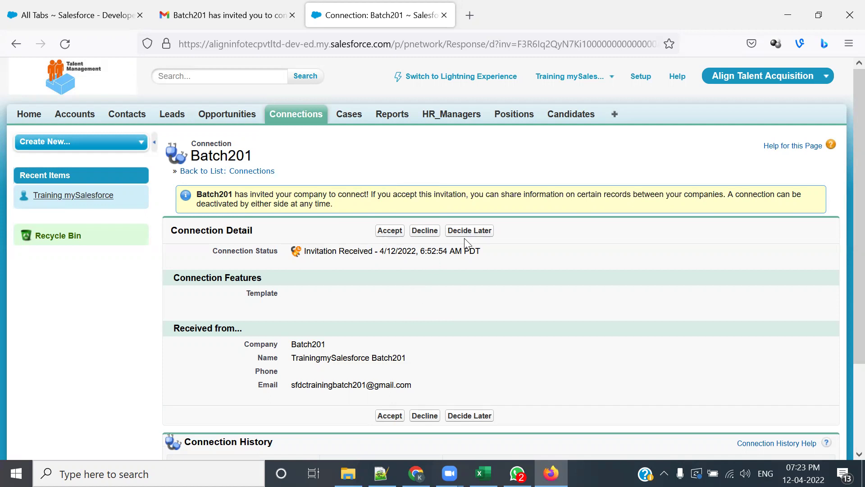
{"action": "left_click", "coordinate": [388, 235]}
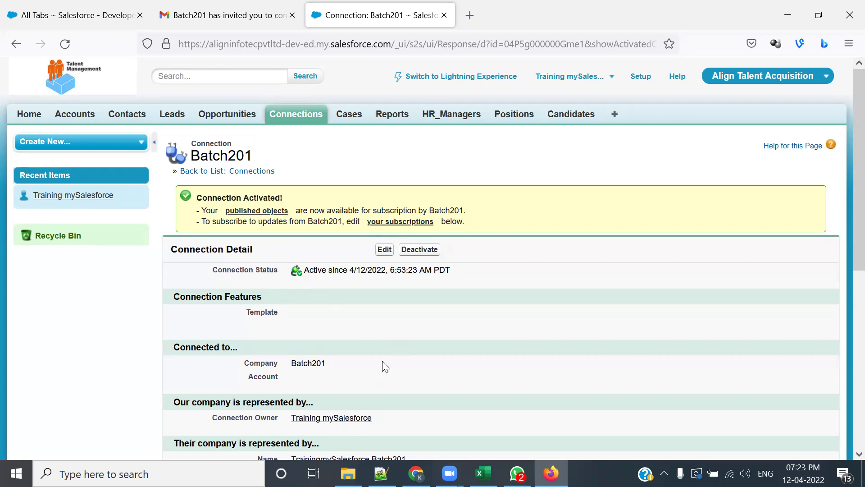
{"action": "key", "text": "alt+Tab"}
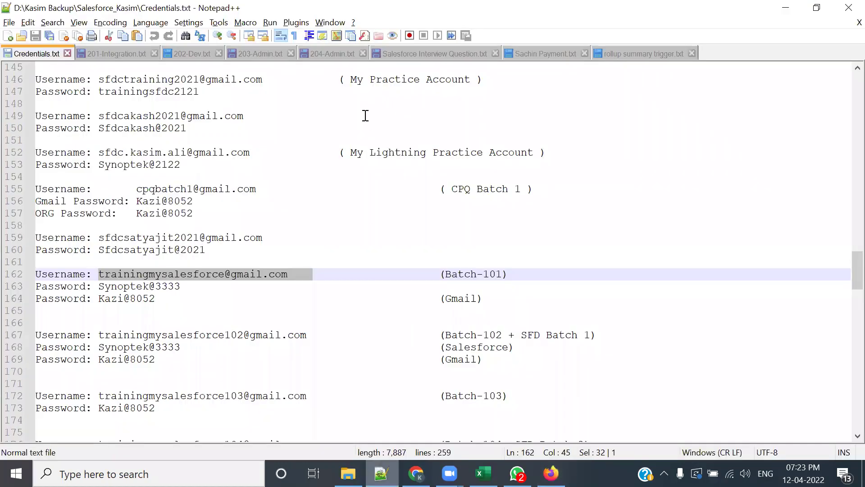
Open the 201-Integration.txt notes and review Step 4 on the consumer organization accepting the invitation
{"action": "left_click", "coordinate": [340, 57]}
{"action": "left_click", "coordinate": [135, 55]}
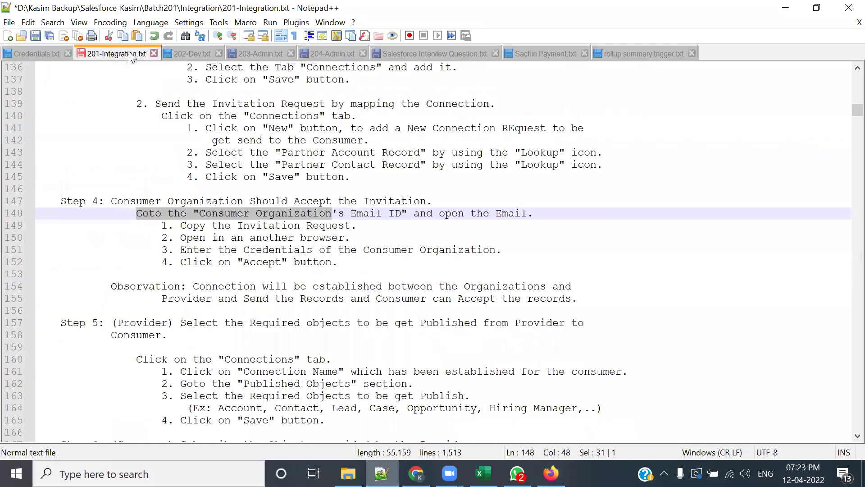
{"action": "left_click", "coordinate": [242, 266]}
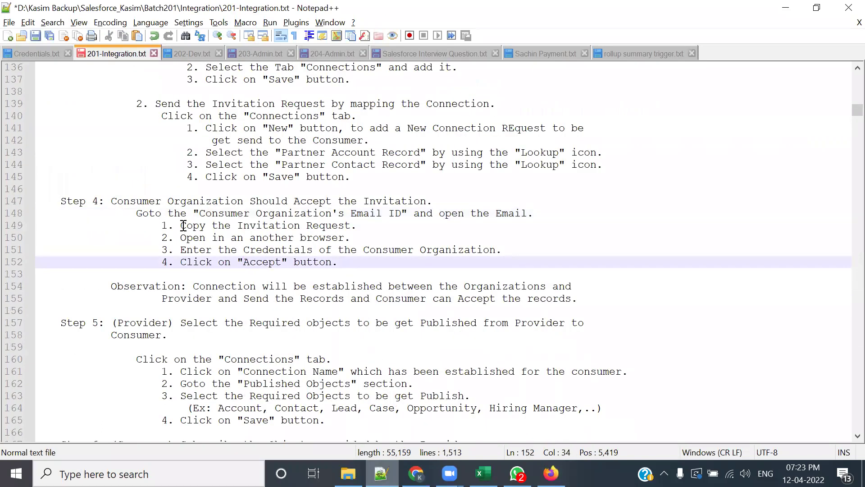
{"action": "left_click_drag", "start_coordinate": [125, 201], "coordinate": [429, 204]}
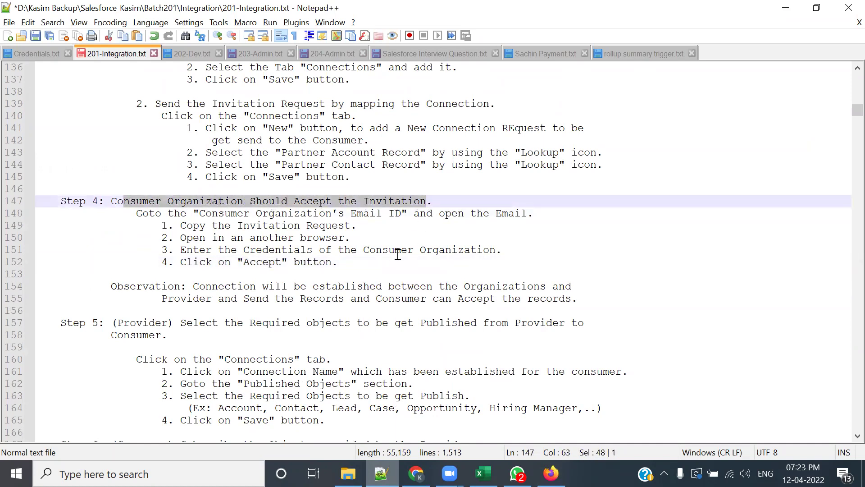
{"action": "scroll", "coordinate": [398, 254], "scroll_direction": "down", "scroll_amount": 1}
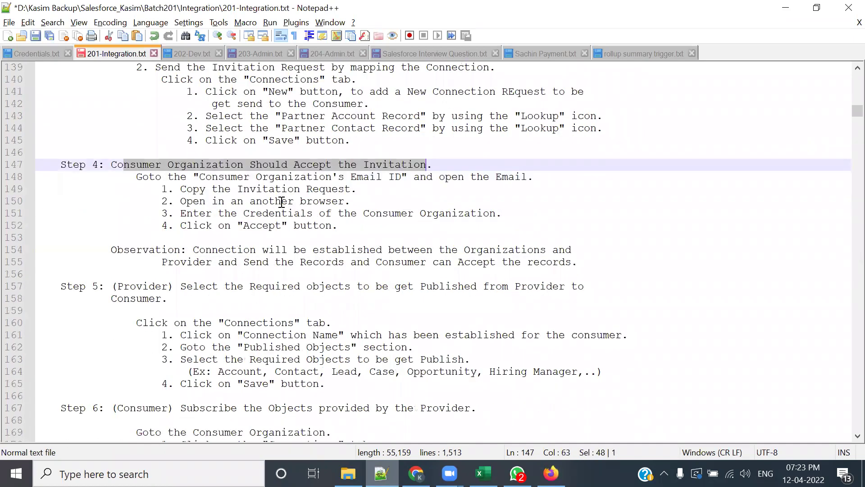
{"action": "left_click_drag", "start_coordinate": [148, 177], "coordinate": [357, 227]}
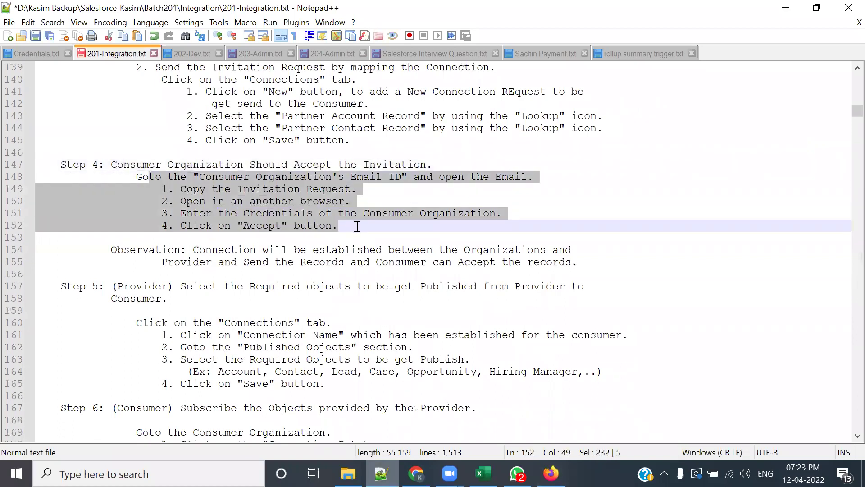
{"action": "scroll", "coordinate": [357, 226], "scroll_direction": "down", "scroll_amount": 2}
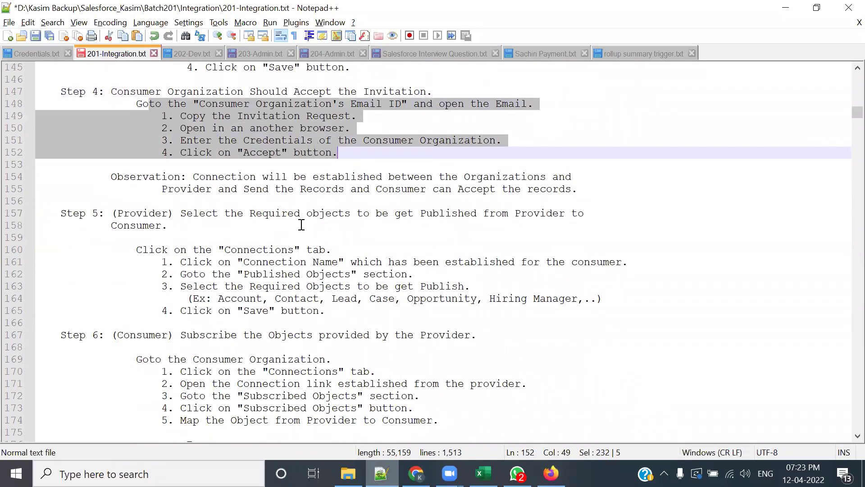
Read the observation under Step 4, then switch to Chrome and check the connection status in the provider organization's Connections list
{"action": "left_click", "coordinate": [110, 176]}
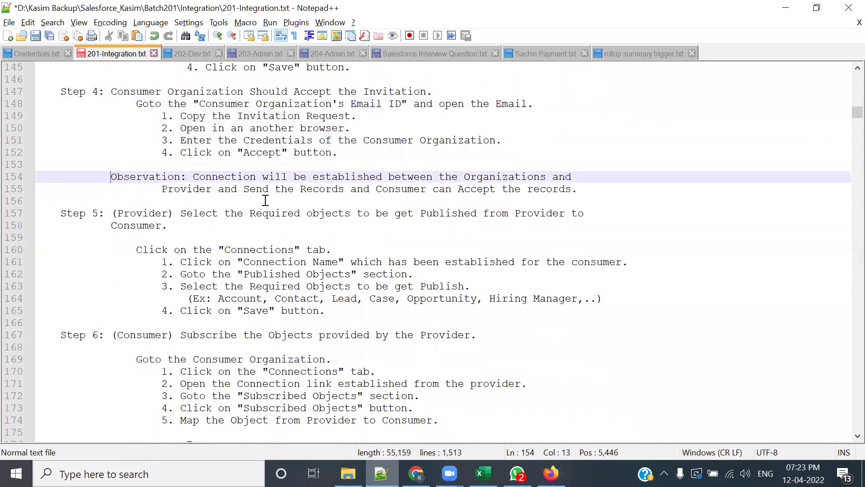
{"action": "left_click", "coordinate": [199, 176]}
{"action": "key", "text": "alt+Tab"}
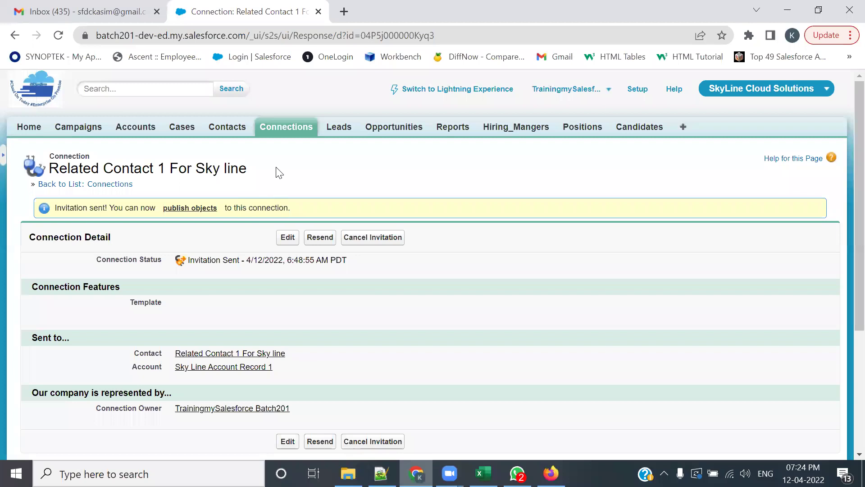
{"action": "left_click", "coordinate": [278, 131]}
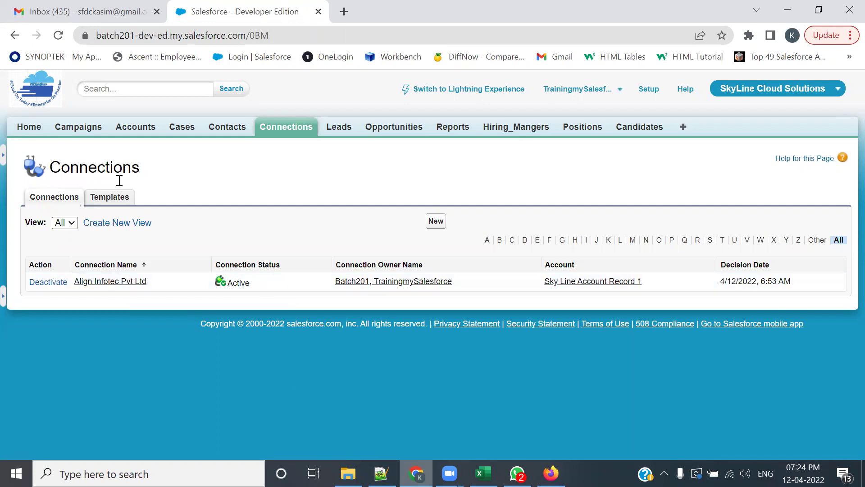
Return to Notepad++ and reread the Step 4 heading and its observation about the connection between the organizations
{"action": "key", "text": "alt+Tab"}
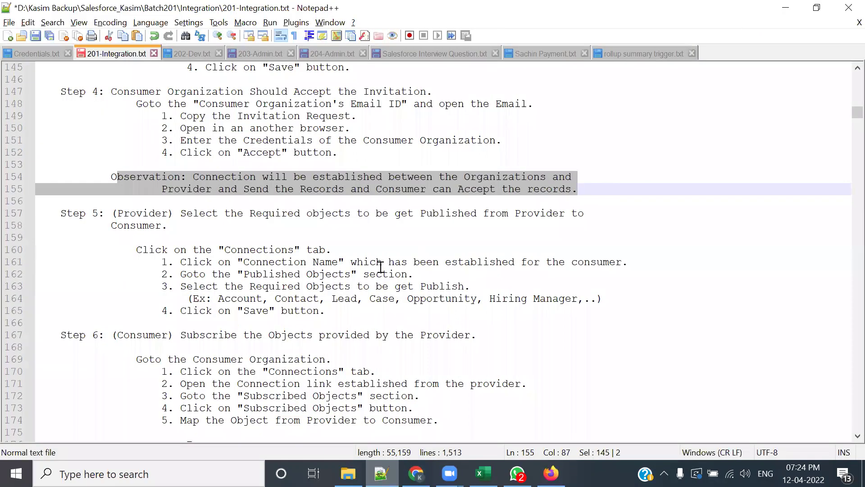
{"action": "left_click_drag", "start_coordinate": [112, 91], "coordinate": [495, 104]}
{"action": "left_click_drag", "start_coordinate": [117, 176], "coordinate": [675, 188]}
{"action": "scroll", "coordinate": [359, 225], "scroll_direction": "down", "scroll_amount": 1}
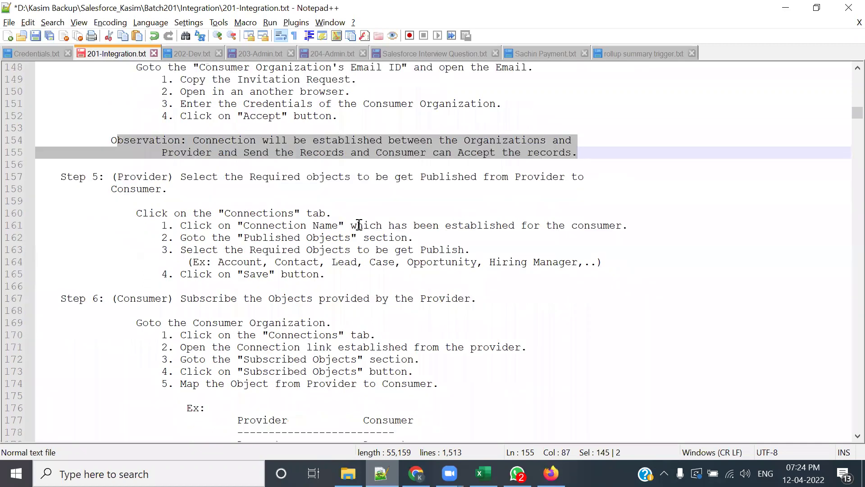
Examine the Step 5 heading on the provider selecting the required objects to publish to the consumer
{"action": "left_click", "coordinate": [186, 202]}
{"action": "left_click_drag", "start_coordinate": [112, 177], "coordinate": [193, 177]}
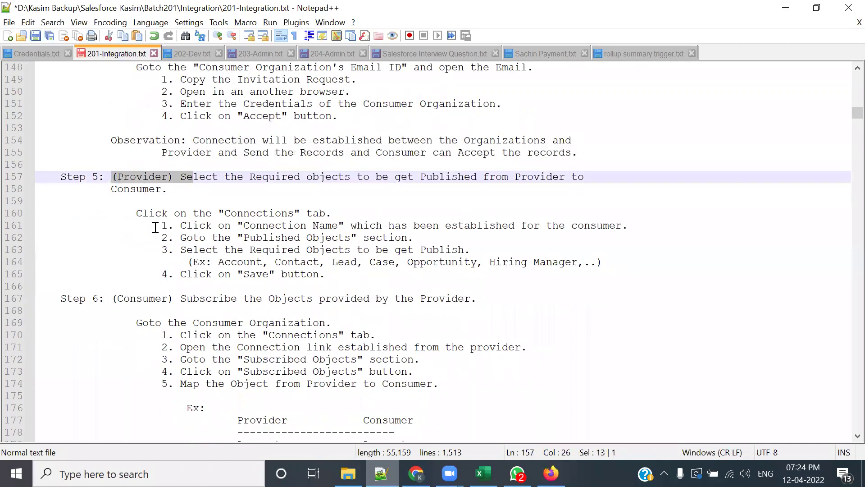
{"action": "left_click", "coordinate": [221, 199]}
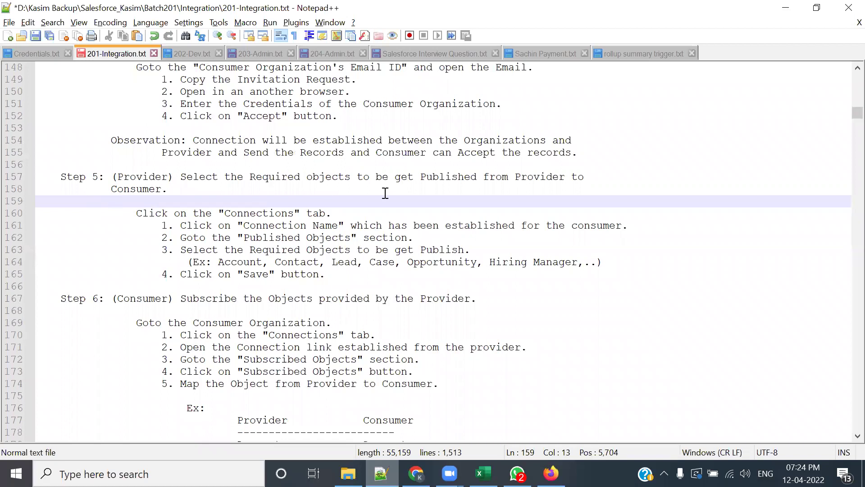
{"action": "left_click_drag", "start_coordinate": [401, 180], "coordinate": [521, 190]}
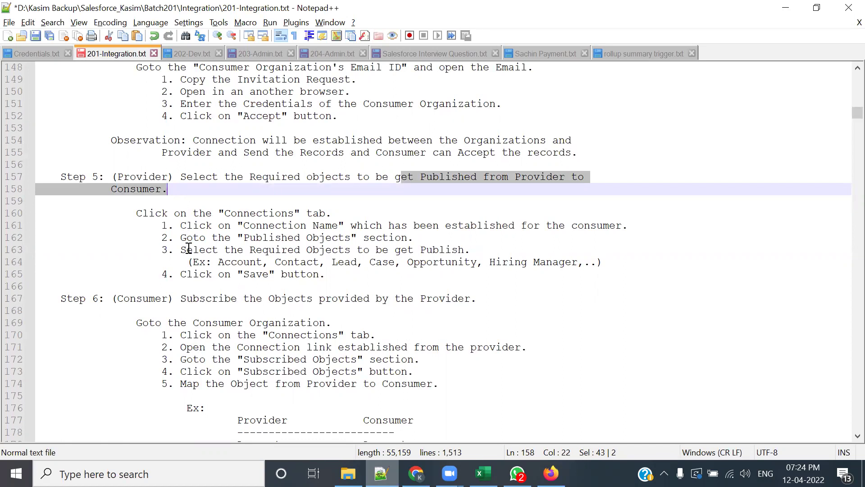
{"action": "scroll", "coordinate": [189, 248], "scroll_direction": "down", "scroll_amount": 2}
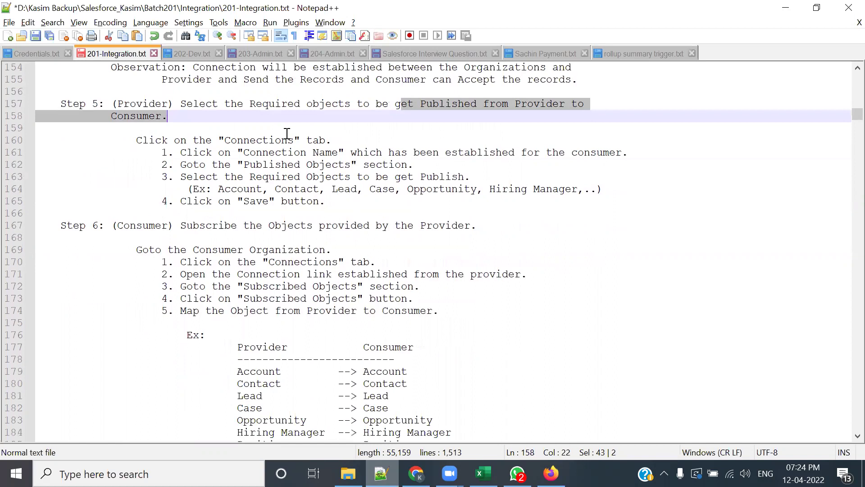
{"action": "left_click", "coordinate": [270, 140]}
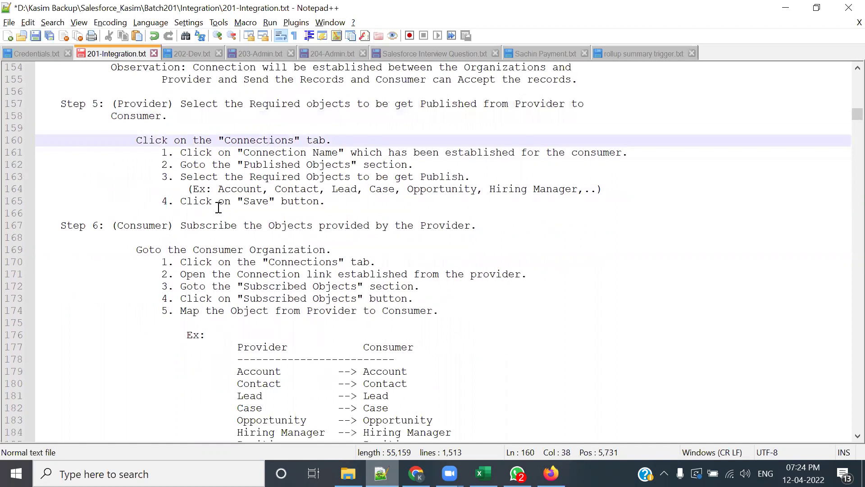
{"action": "left_click_drag", "start_coordinate": [186, 104], "coordinate": [508, 104]}
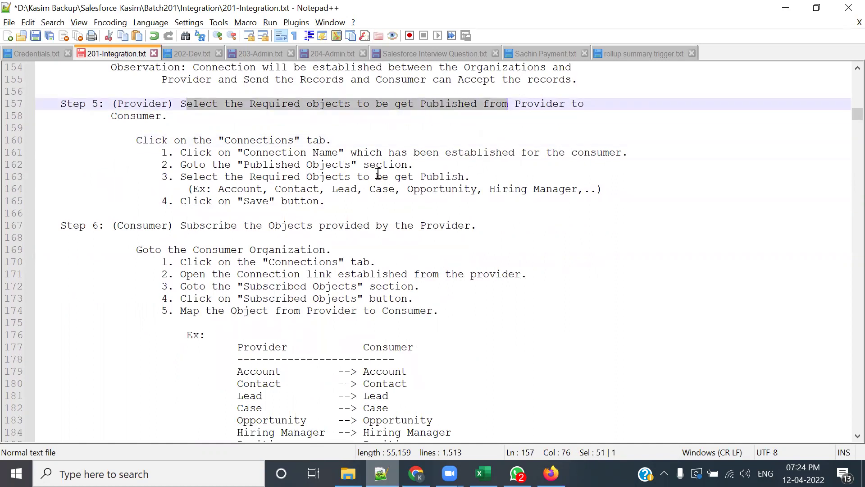
{"action": "double_click", "coordinate": [158, 106]}
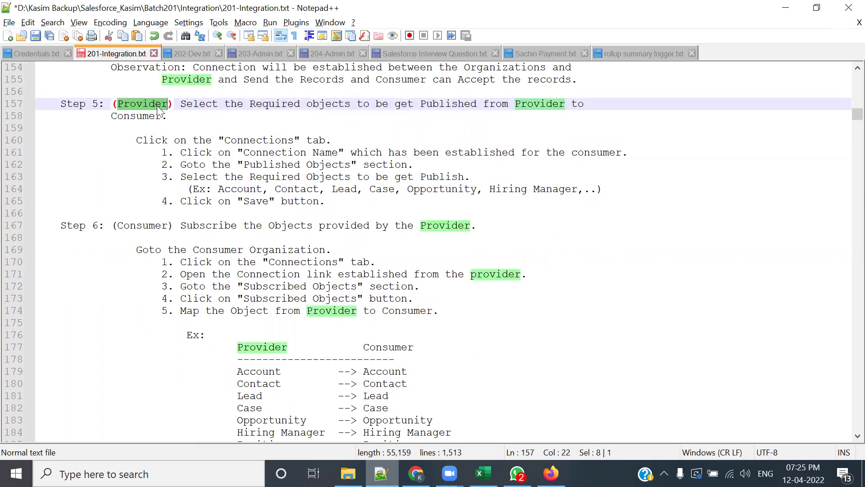
{"action": "left_click", "coordinate": [428, 121]}
{"action": "left_click_drag", "start_coordinate": [300, 104], "coordinate": [380, 104]}
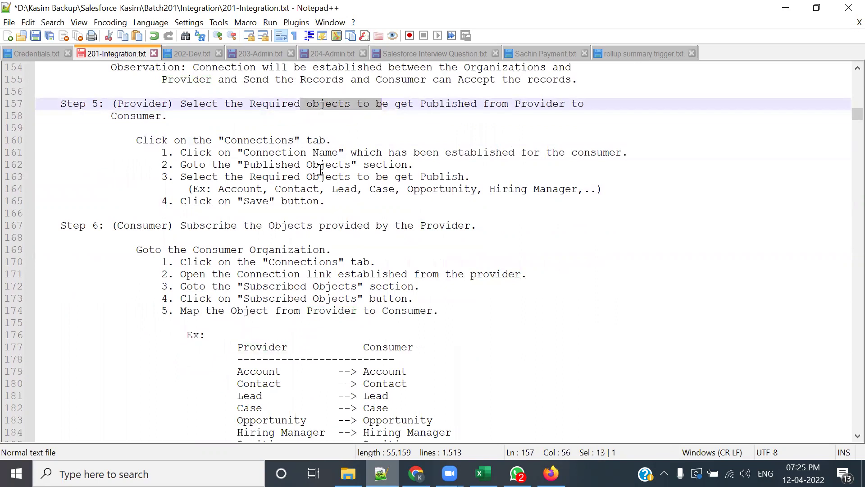
{"action": "left_click_drag", "start_coordinate": [591, 103], "coordinate": [167, 105]}
{"action": "left_click", "coordinate": [110, 117]}
{"action": "left_click", "coordinate": [114, 104]}
{"action": "left_click", "coordinate": [180, 104], "text": "shift"}
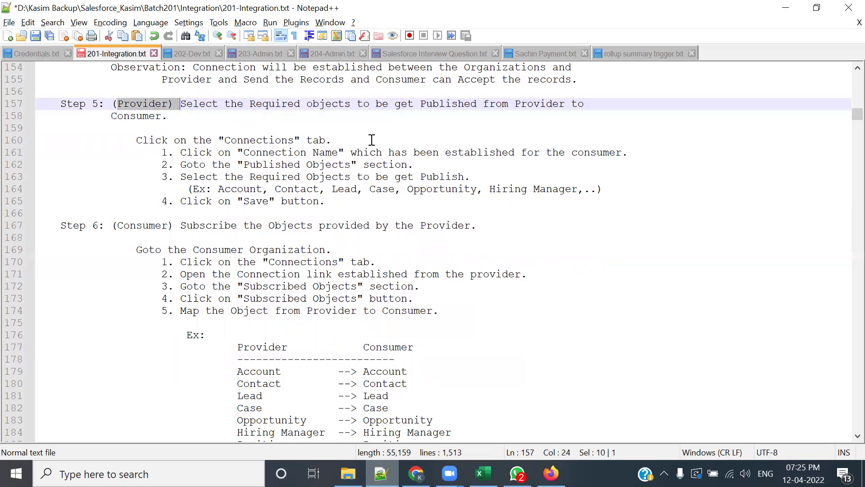
{"action": "double_click", "coordinate": [330, 105]}
Read the Step 5 instructions, from opening the connection by name to publishing the required objects and saving
{"action": "left_click_drag", "start_coordinate": [136, 140], "coordinate": [344, 139]}
{"action": "left_click_drag", "start_coordinate": [174, 152], "coordinate": [656, 150]}
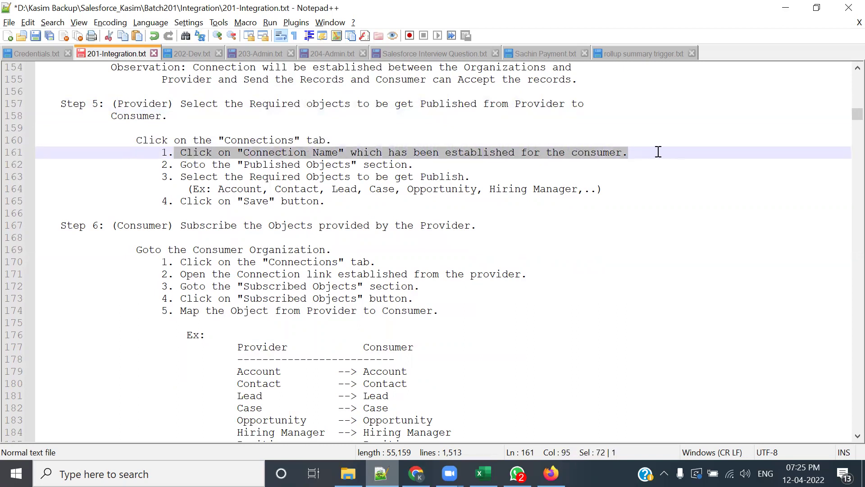
{"action": "left_click_drag", "start_coordinate": [179, 165], "coordinate": [440, 164]}
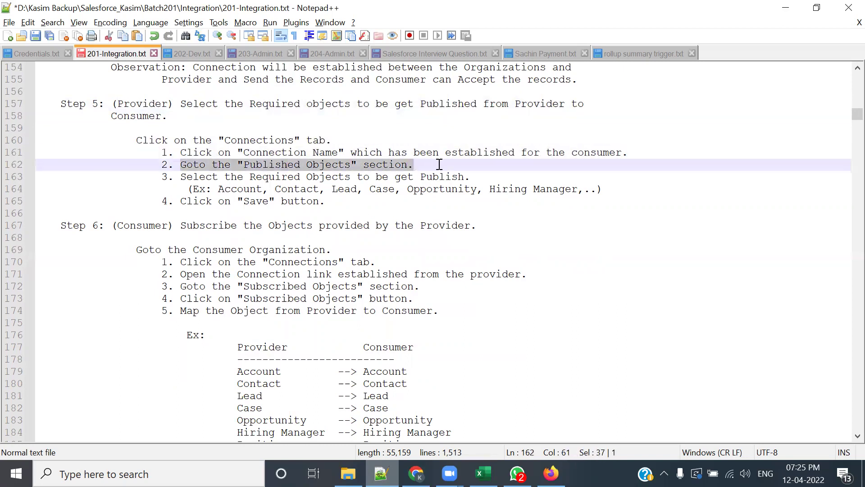
{"action": "left_click_drag", "start_coordinate": [186, 177], "coordinate": [485, 177]}
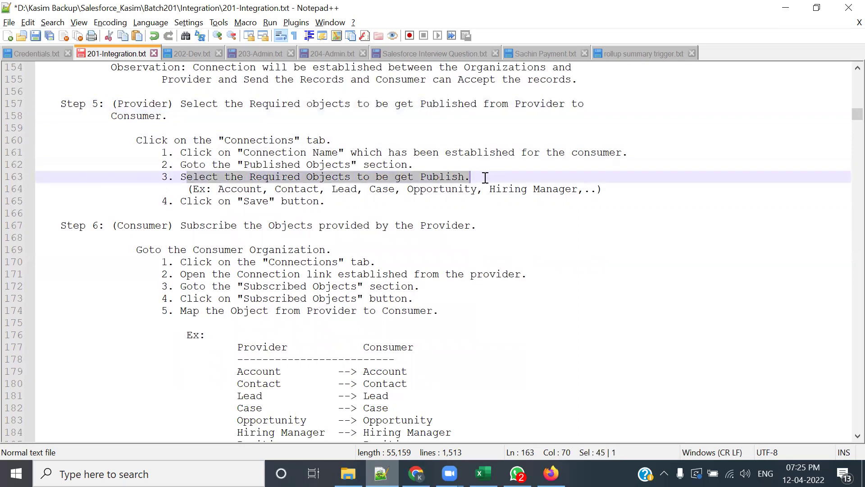
{"action": "left_click_drag", "start_coordinate": [167, 201], "coordinate": [341, 205]}
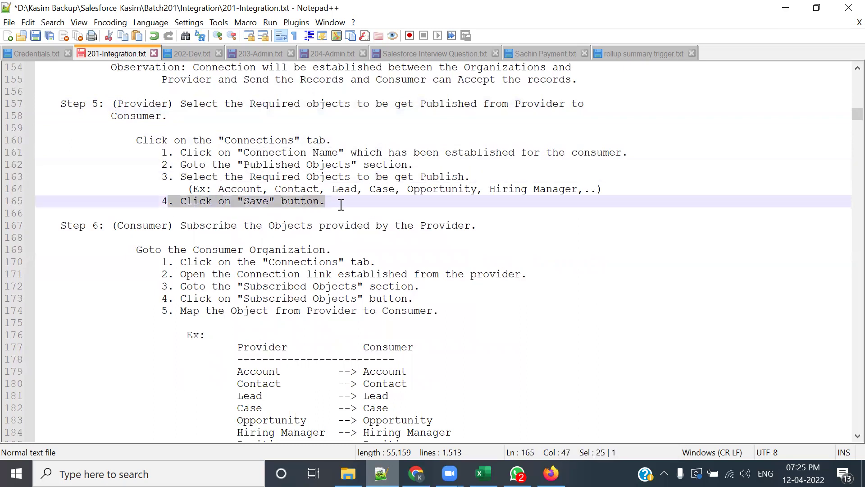
{"action": "left_click_drag", "start_coordinate": [219, 141], "coordinate": [337, 140]}
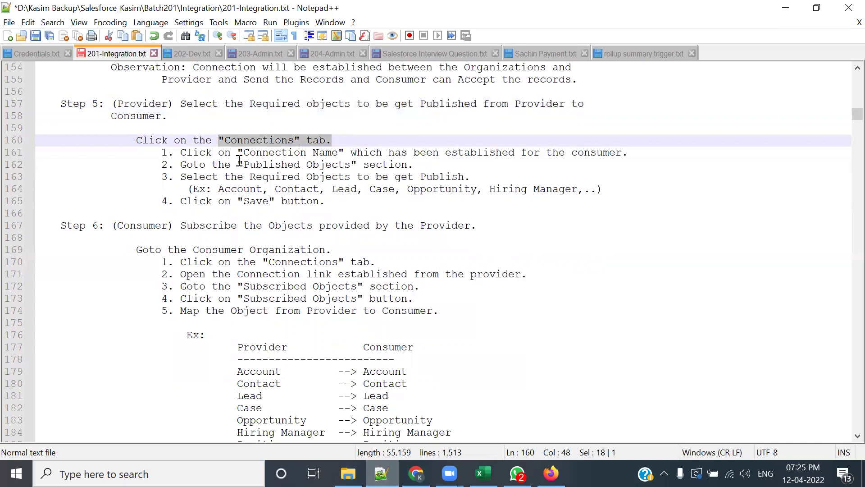
{"action": "left_click_drag", "start_coordinate": [238, 154], "coordinate": [351, 154]}
Open the Align Infotec Pvt Ltd connection in Chrome and locate its Published Objects section, checking against Step 5 of the notes
{"action": "key", "text": "alt+Tab"}
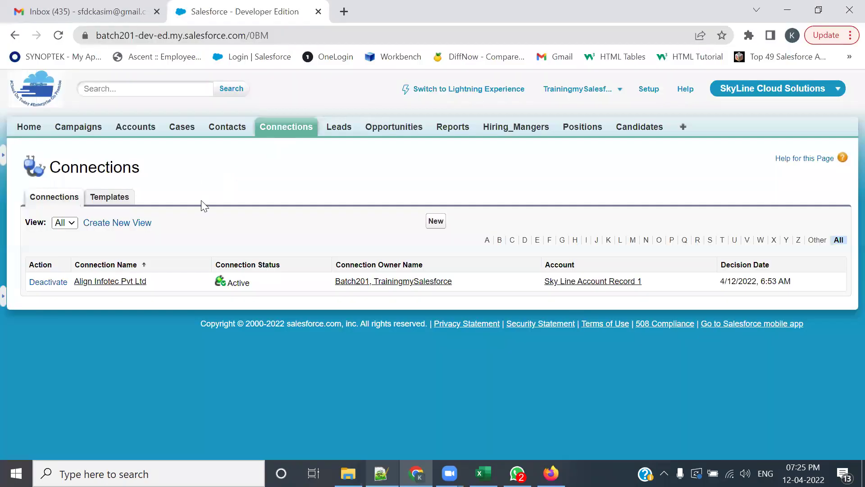
{"action": "left_click", "coordinate": [101, 283]}
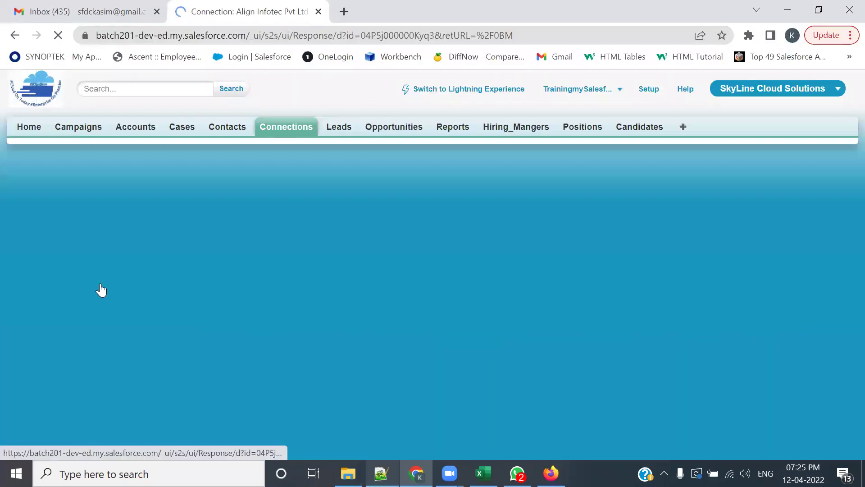
{"action": "scroll", "coordinate": [257, 284], "scroll_direction": "down", "scroll_amount": 6}
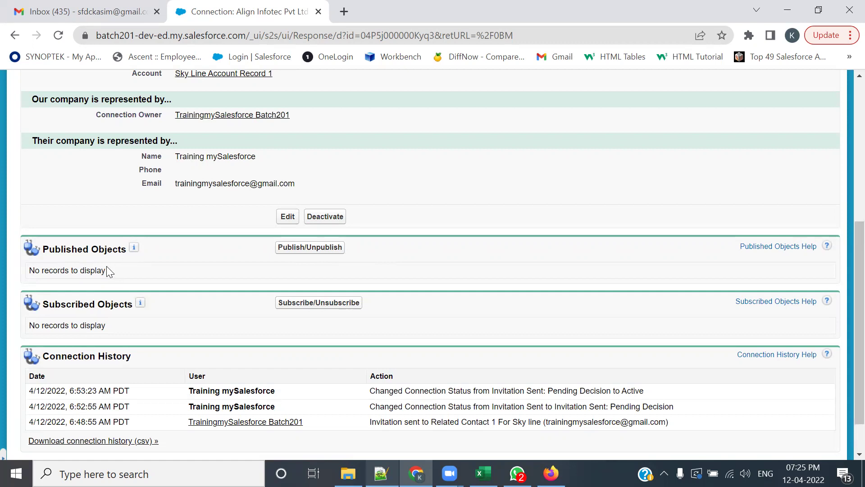
{"action": "key", "text": "alt+Tab"}
{"action": "left_click", "coordinate": [280, 212]}
{"action": "left_click_drag", "start_coordinate": [208, 167], "coordinate": [231, 166]}
{"action": "left_click_drag", "start_coordinate": [293, 166], "coordinate": [419, 161]}
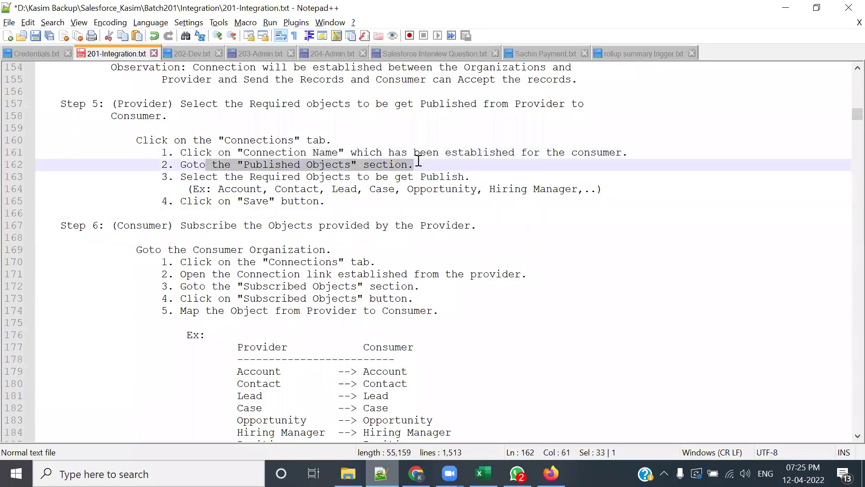
{"action": "key", "text": "alt+Tab"}
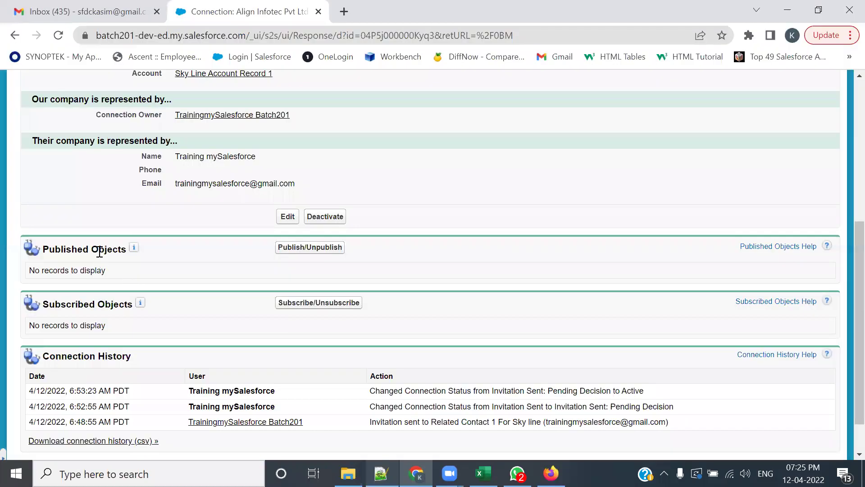
Reread the note on selecting the required objects, then open the connection's published objects for editing in Chrome
{"action": "key", "text": "alt+Tab"}
{"action": "left_click_drag", "start_coordinate": [183, 177], "coordinate": [482, 178]}
{"action": "key", "text": "alt+Tab"}
{"action": "left_click", "coordinate": [295, 253]}
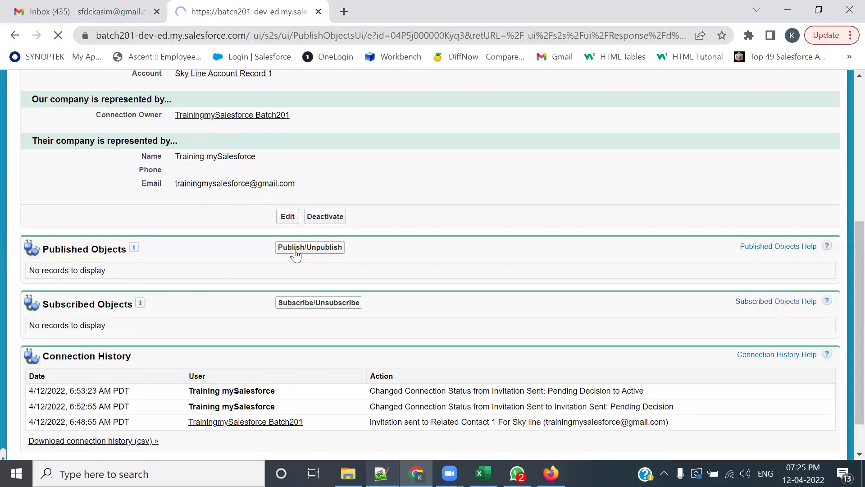
Select the Account object for publishing to the connection, look through the other available objects, and save the selection
{"action": "scroll", "coordinate": [263, 271], "scroll_direction": "down", "scroll_amount": 2}
{"action": "left_click", "coordinate": [38, 186]}
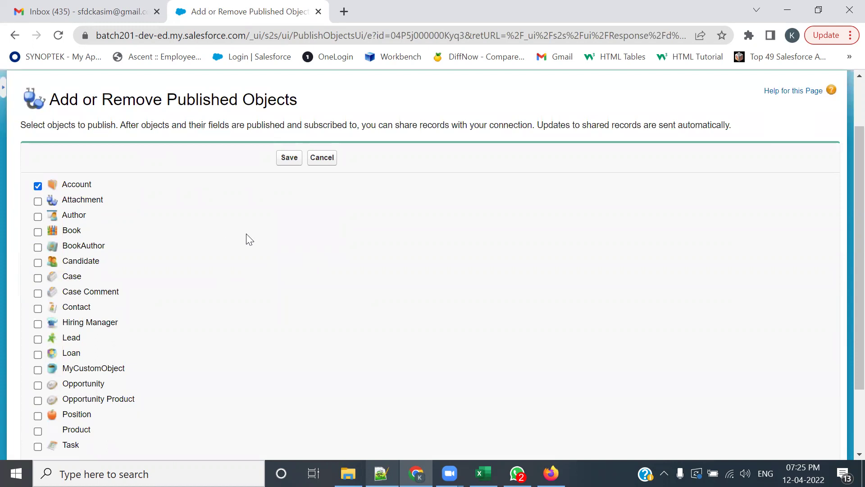
{"action": "scroll", "coordinate": [249, 239], "scroll_direction": "down", "scroll_amount": 2}
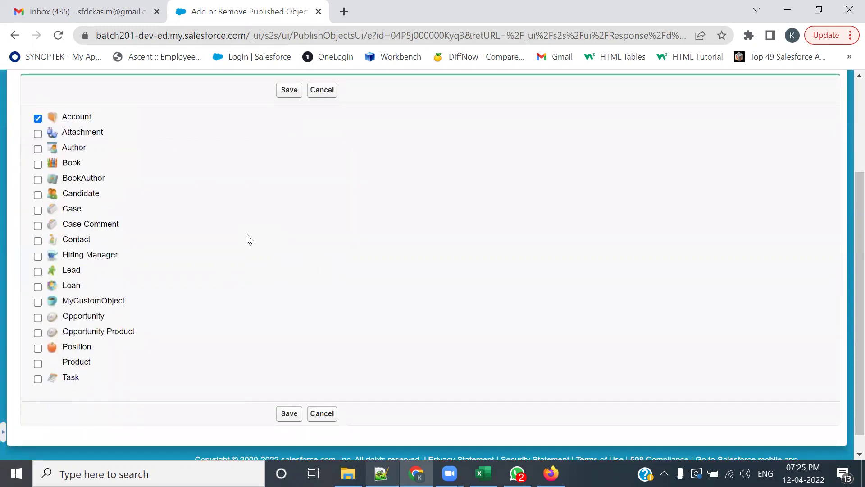
{"action": "scroll", "coordinate": [174, 212], "scroll_direction": "up", "scroll_amount": 2}
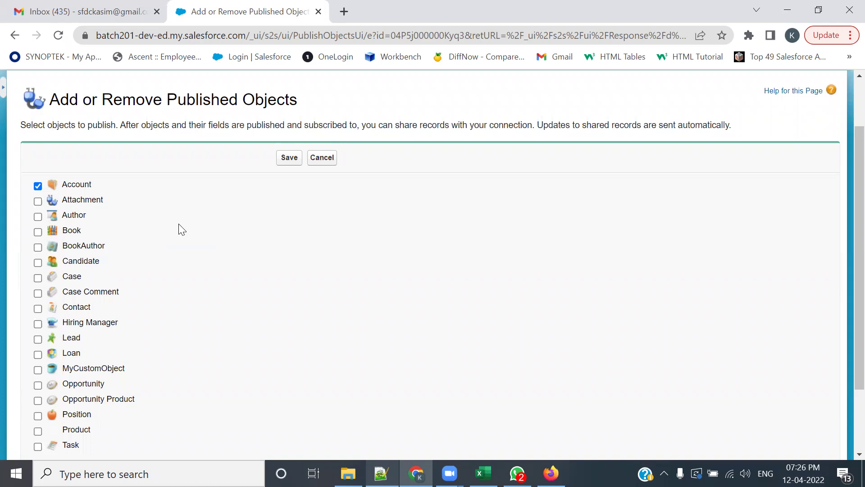
{"action": "scroll", "coordinate": [177, 237], "scroll_direction": "down", "scroll_amount": 2}
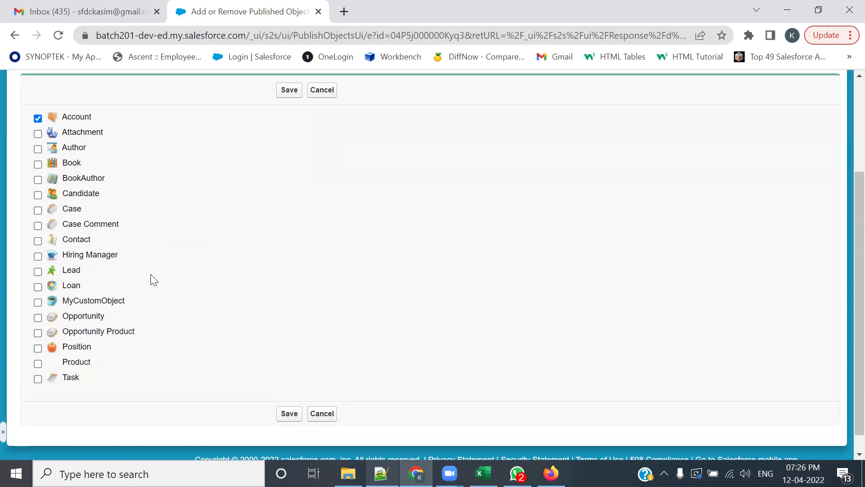
{"action": "scroll", "coordinate": [166, 273], "scroll_direction": "up", "scroll_amount": 2}
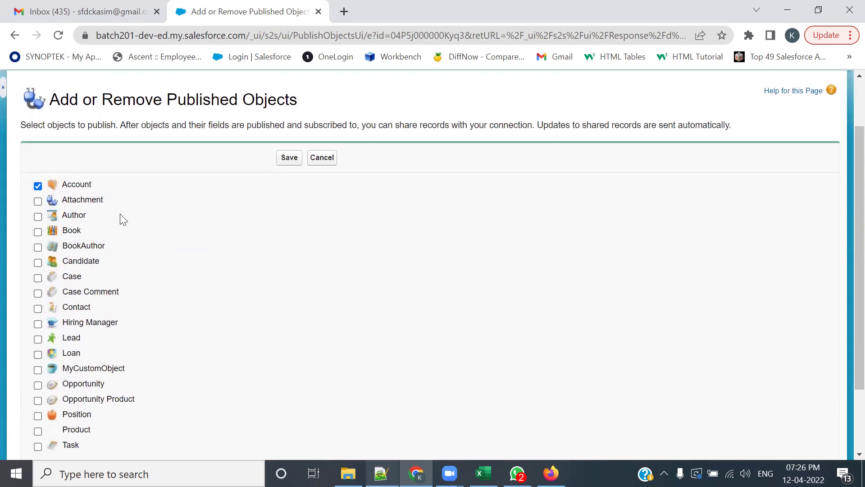
{"action": "scroll", "coordinate": [148, 313], "scroll_direction": "down", "scroll_amount": 2}
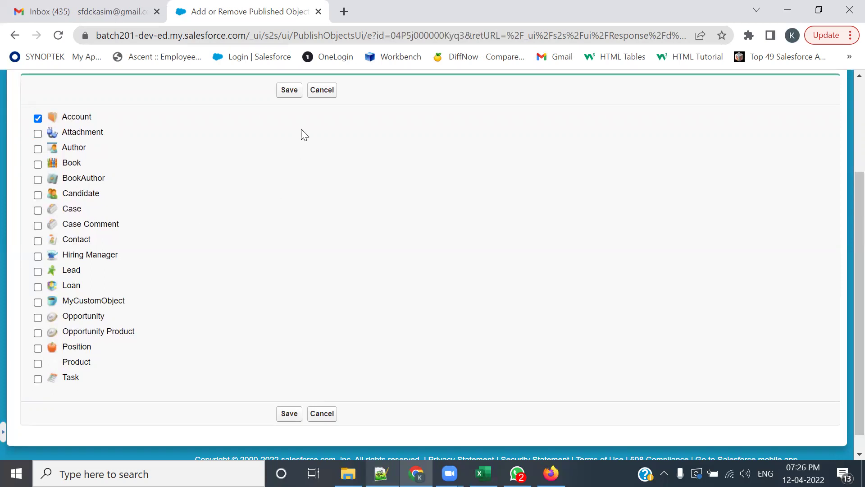
{"action": "left_click", "coordinate": [290, 91]}
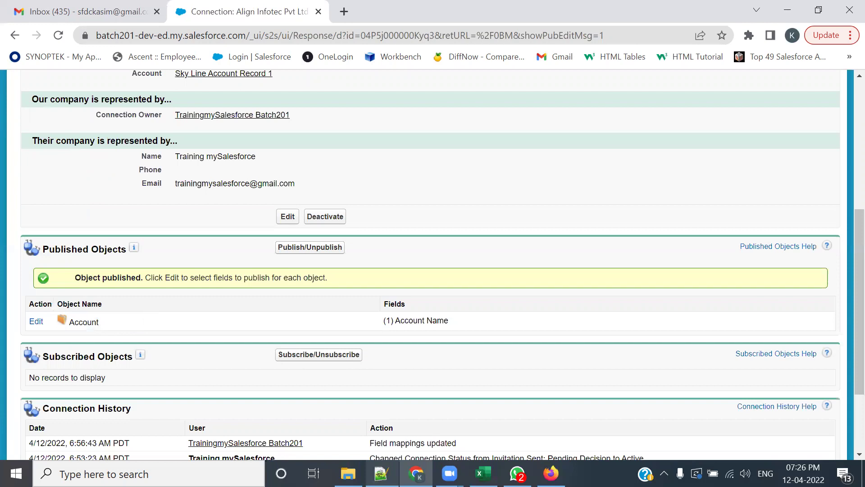
Switch to the integration notes in Notepad++ and review the Step 5 heading on publishing objects from provider to consumer
{"action": "left_click", "coordinate": [381, 473]}
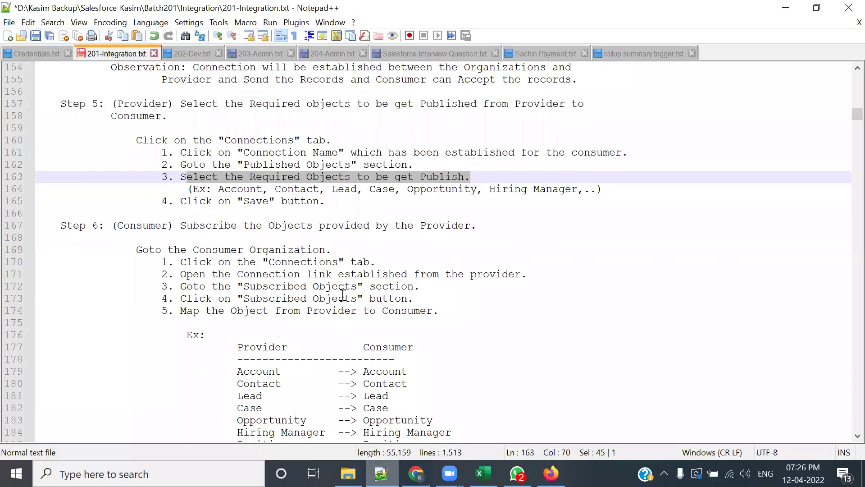
{"action": "scroll", "coordinate": [342, 295], "scroll_direction": "down", "scroll_amount": 4}
{"action": "scroll", "coordinate": [165, 174], "scroll_direction": "up", "scroll_amount": 3}
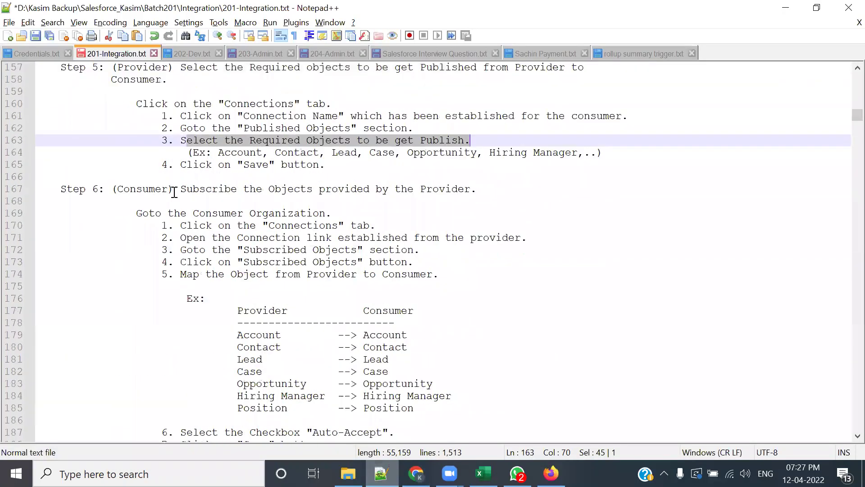
{"action": "left_click", "coordinate": [163, 166]}
{"action": "left_click_drag", "start_coordinate": [64, 67], "coordinate": [228, 90]}
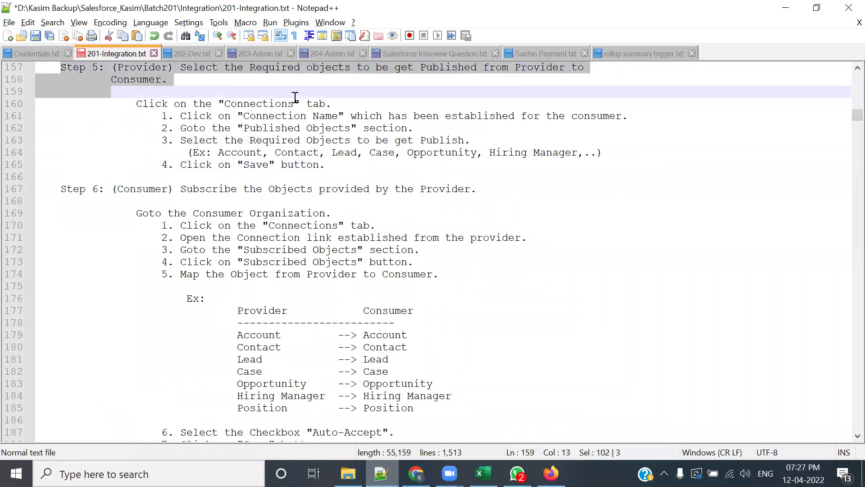
{"action": "left_click", "coordinate": [228, 91]}
{"action": "left_click", "coordinate": [411, 72]}
{"action": "left_click_drag", "start_coordinate": [411, 72], "coordinate": [495, 81]}
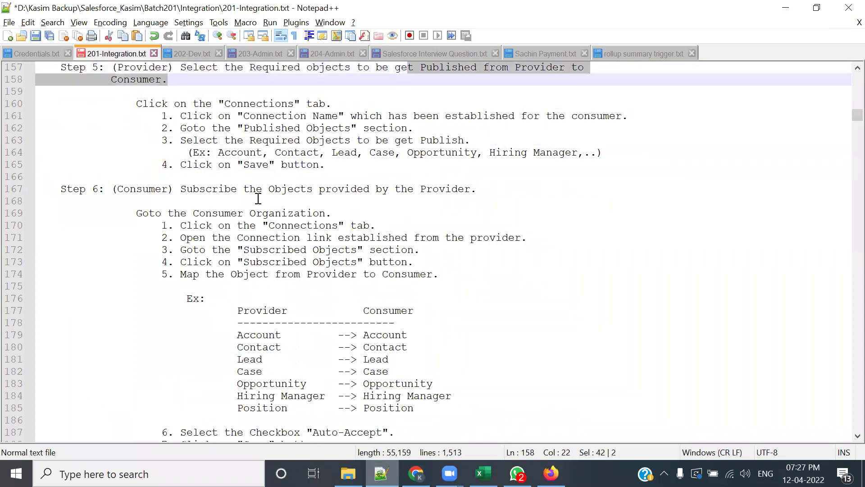
Read the Step 6 heading on the consumer subscribing to the objects provided by the provider
{"action": "left_click", "coordinate": [108, 211]}
{"action": "left_click_drag", "start_coordinate": [100, 189], "coordinate": [180, 190]}
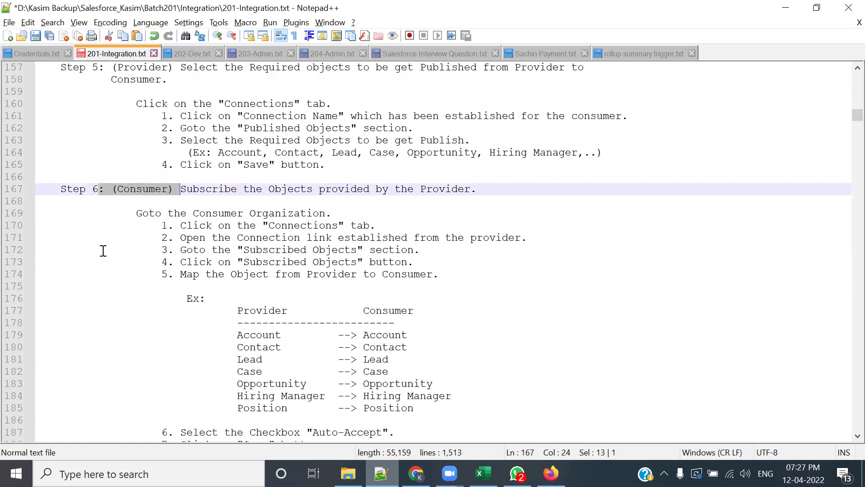
{"action": "left_click", "coordinate": [163, 190]}
{"action": "left_click", "coordinate": [185, 190]}
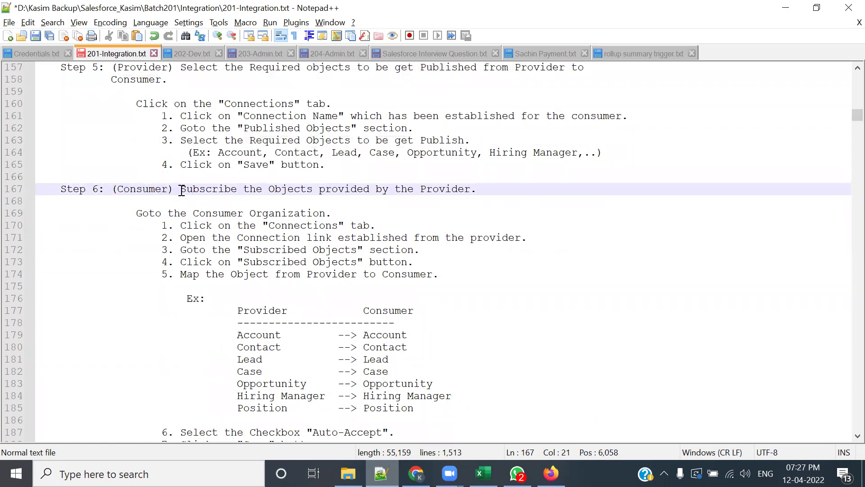
{"action": "left_click_drag", "start_coordinate": [254, 187], "coordinate": [488, 188]}
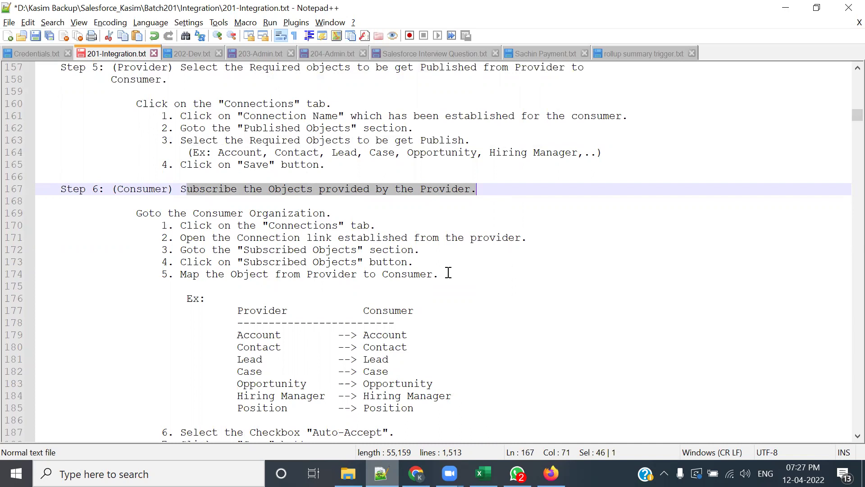
{"action": "scroll", "coordinate": [260, 115], "scroll_direction": "up", "scroll_amount": 1}
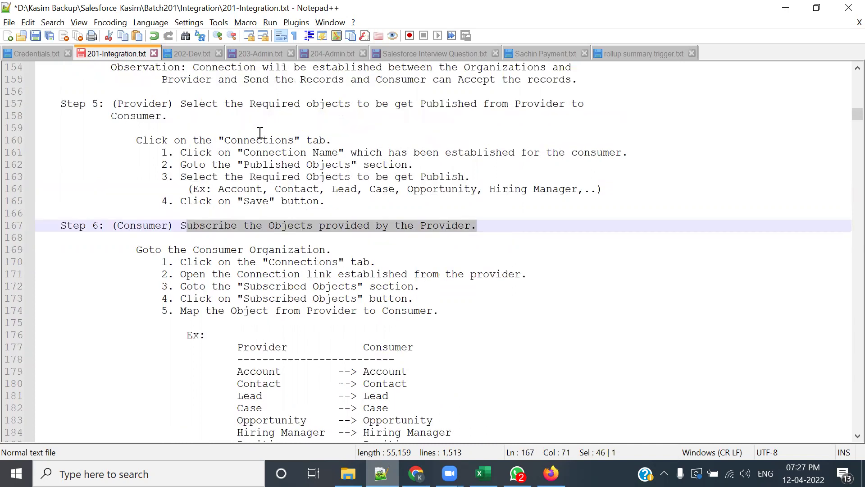
Review Step 5 of the integration notes against the Published Objects section of the provider's connection in Chrome
{"action": "double_click", "coordinate": [469, 105]}
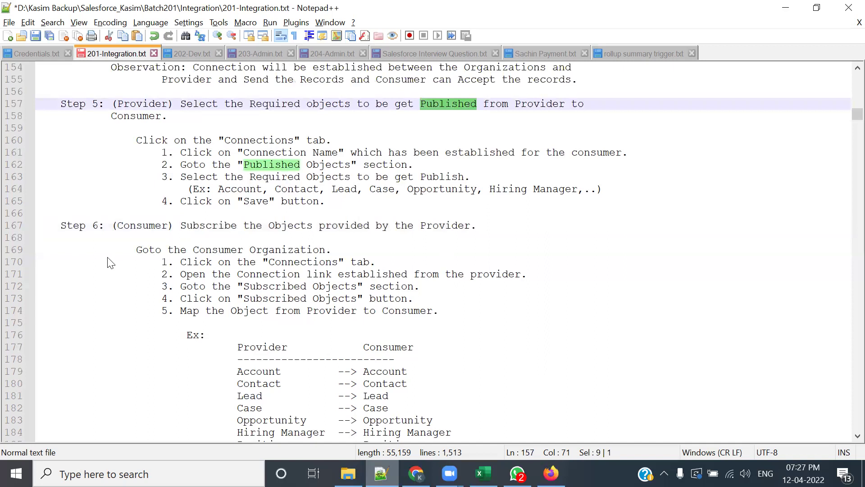
{"action": "key", "text": "alt+Tab"}
{"action": "double_click", "coordinate": [91, 255]}
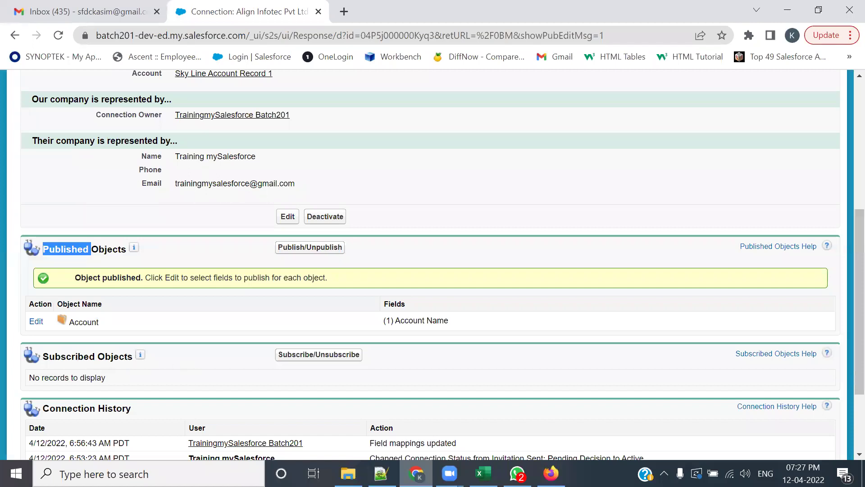
Switch to Firefox, open the consumer org's Batch201 connection and examine its Published Objects and Subscribed Objects sections
{"action": "left_click", "coordinate": [551, 474]}
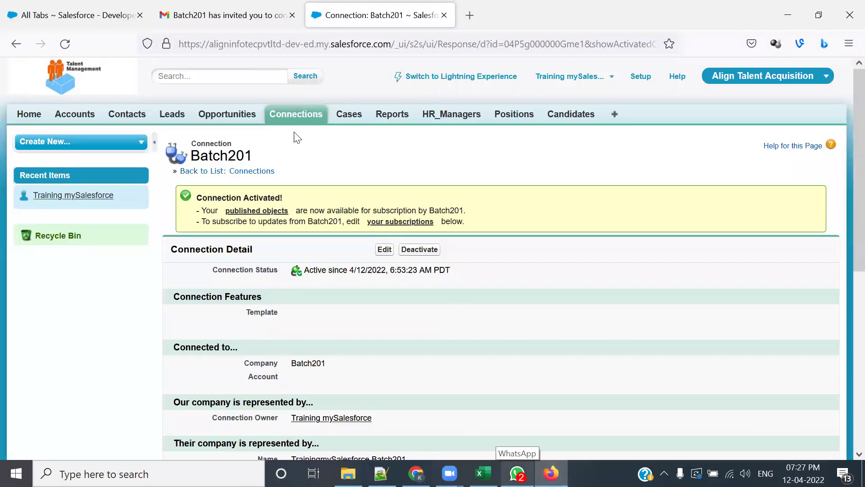
{"action": "left_click", "coordinate": [288, 121]}
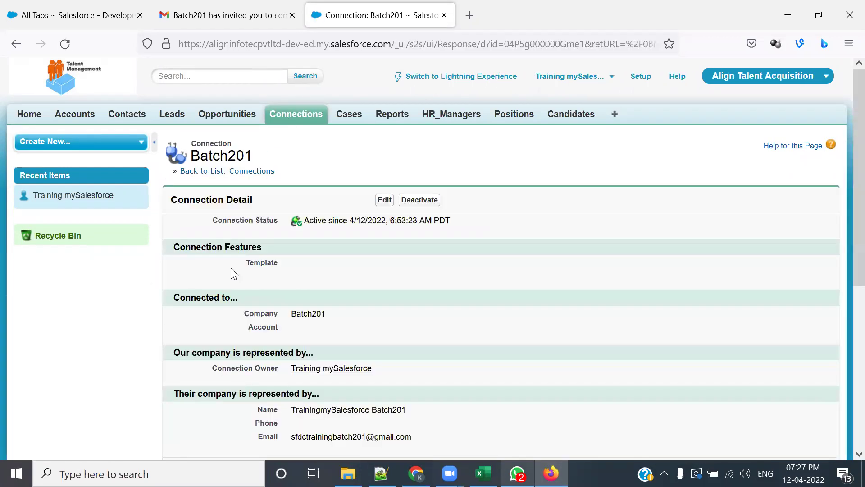
{"action": "scroll", "coordinate": [230, 270], "scroll_direction": "down", "scroll_amount": 5}
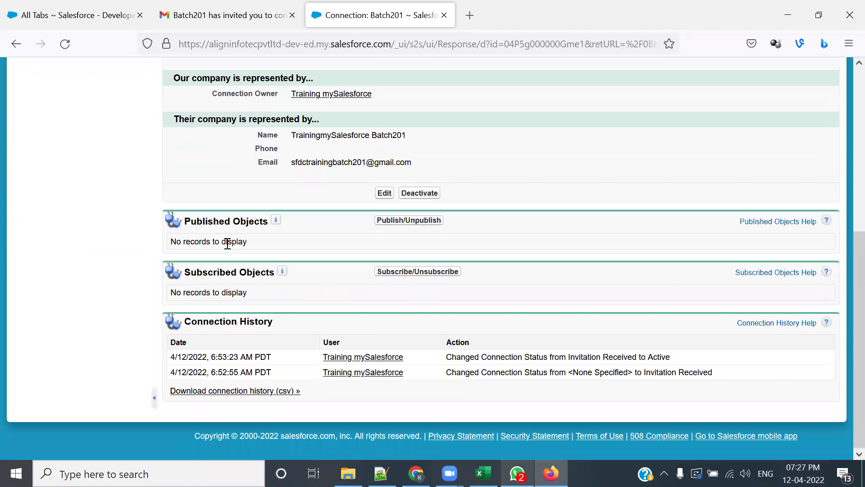
{"action": "scroll", "coordinate": [228, 244], "scroll_direction": "up", "scroll_amount": 6}
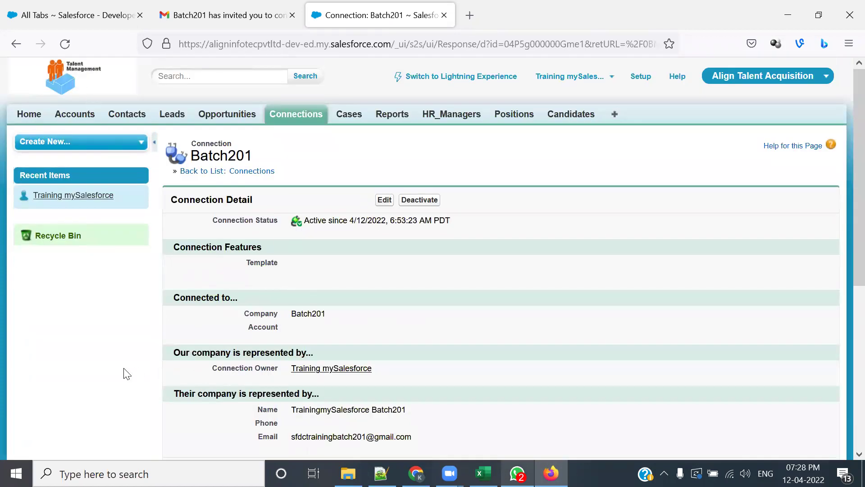
{"action": "scroll", "coordinate": [151, 302], "scroll_direction": "down", "scroll_amount": 6}
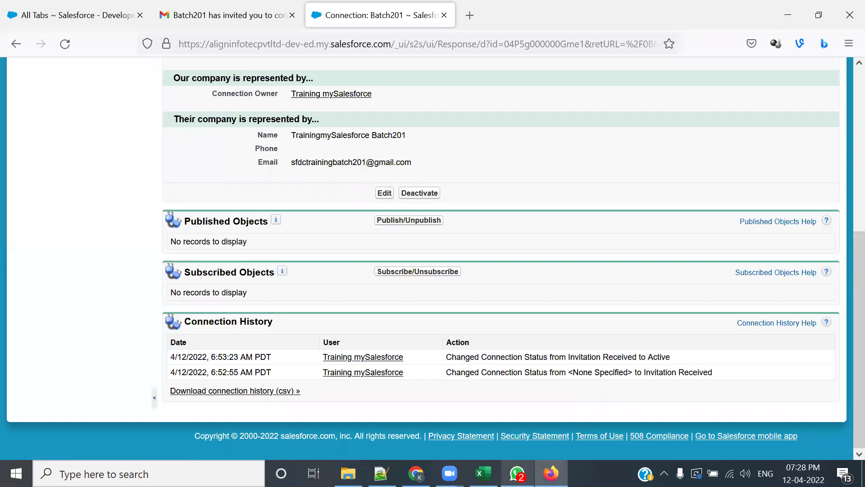
Read Step 6 in the Notepad++ integration notes on subscribing the consumer organization to the provider's objects
{"action": "key", "text": "alt+Tab"}
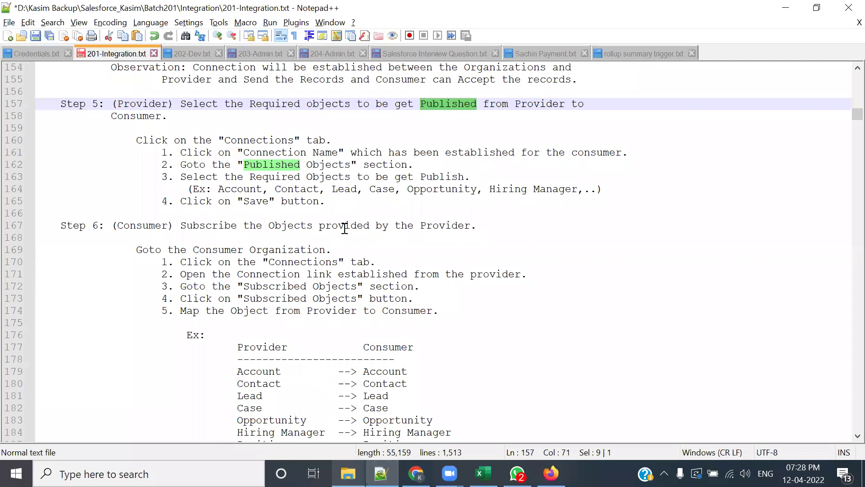
{"action": "left_click", "coordinate": [203, 141]}
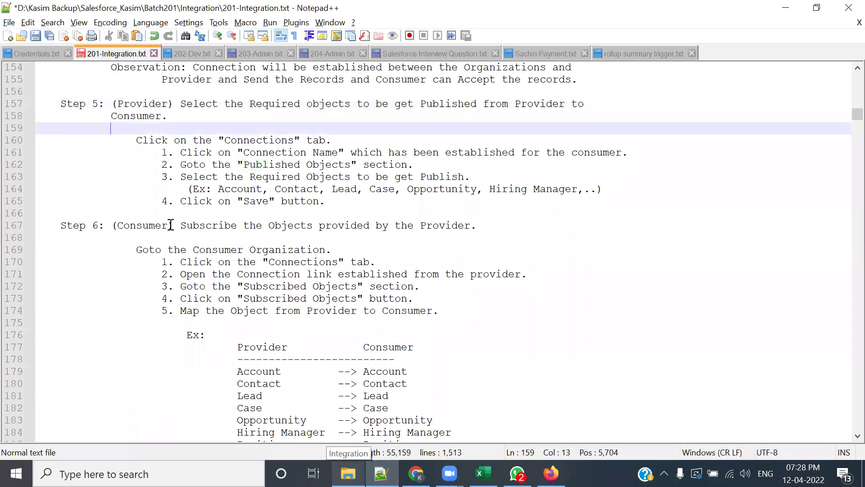
{"action": "left_click", "coordinate": [173, 225]}
{"action": "left_click_drag", "start_coordinate": [218, 225], "coordinate": [523, 224]}
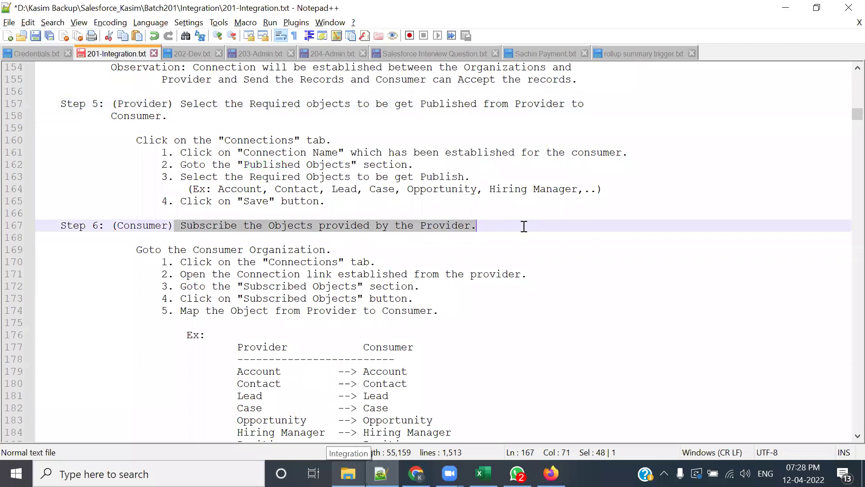
{"action": "scroll", "coordinate": [525, 226], "scroll_direction": "down", "scroll_amount": 1}
{"action": "scroll", "coordinate": [524, 227], "scroll_direction": "down", "scroll_amount": 1}
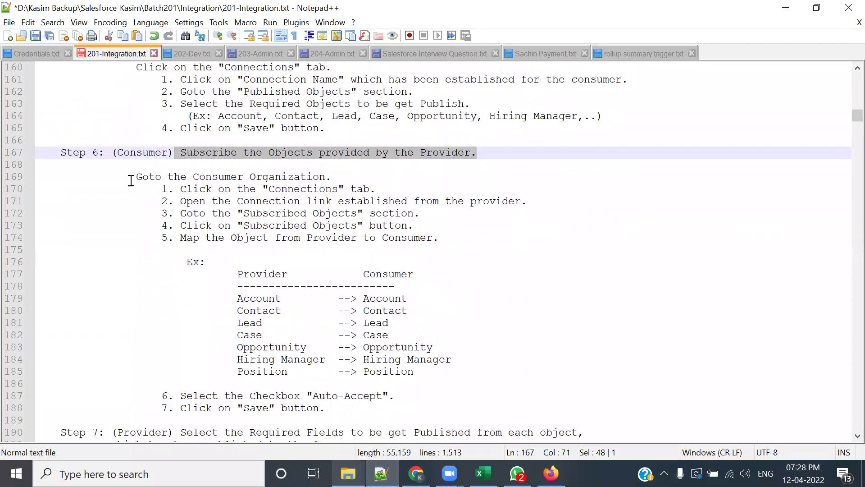
{"action": "left_click_drag", "start_coordinate": [135, 179], "coordinate": [373, 180]}
{"action": "left_click_drag", "start_coordinate": [175, 192], "coordinate": [428, 189]}
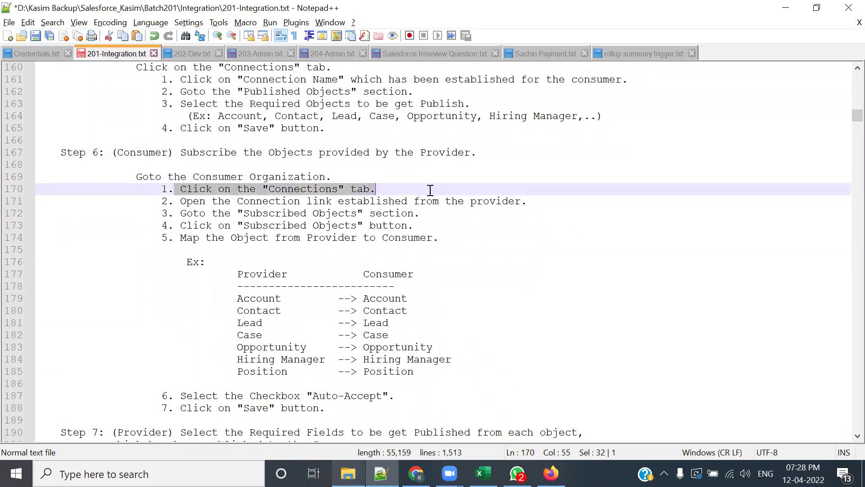
{"action": "left_click_drag", "start_coordinate": [178, 202], "coordinate": [643, 201]}
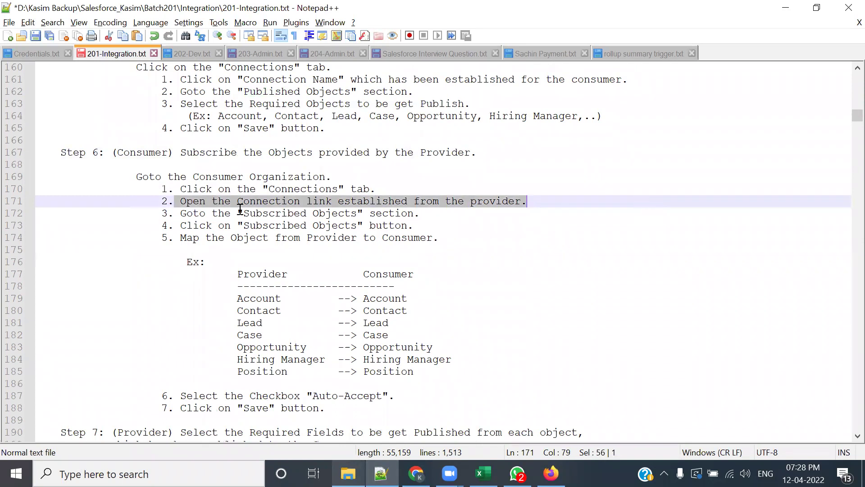
{"action": "left_click_drag", "start_coordinate": [179, 213], "coordinate": [460, 221]}
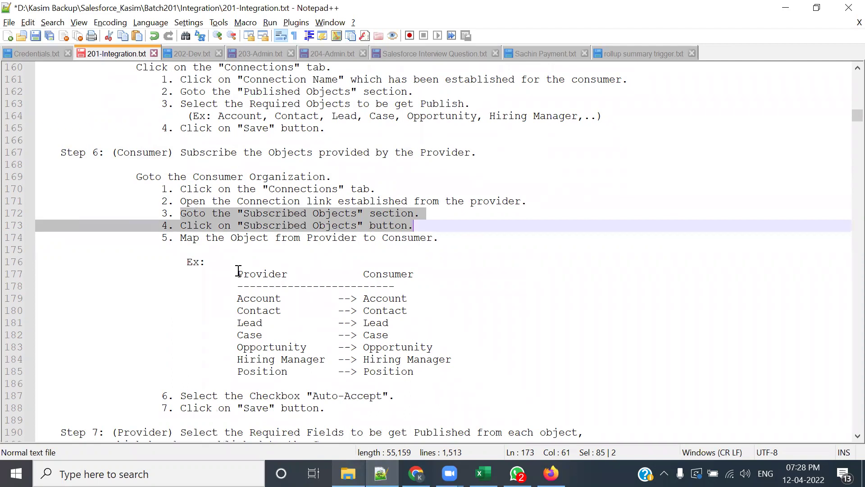
{"action": "left_click", "coordinate": [241, 249]}
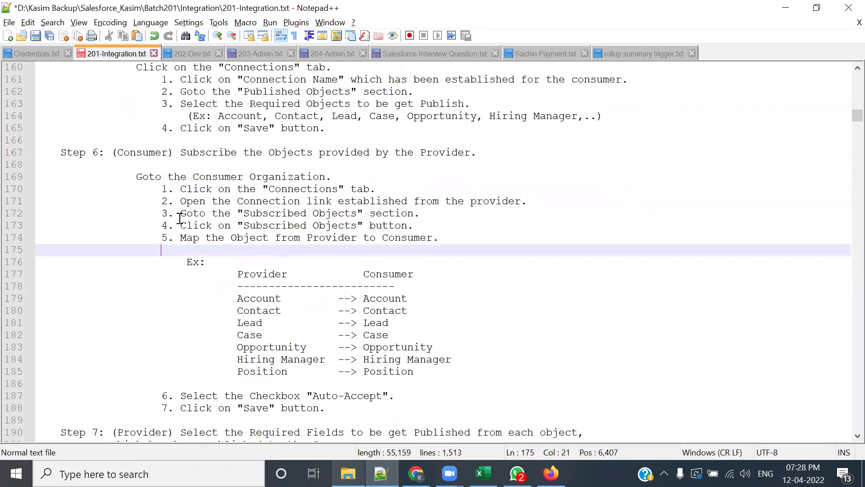
{"action": "left_click_drag", "start_coordinate": [176, 214], "coordinate": [506, 210]}
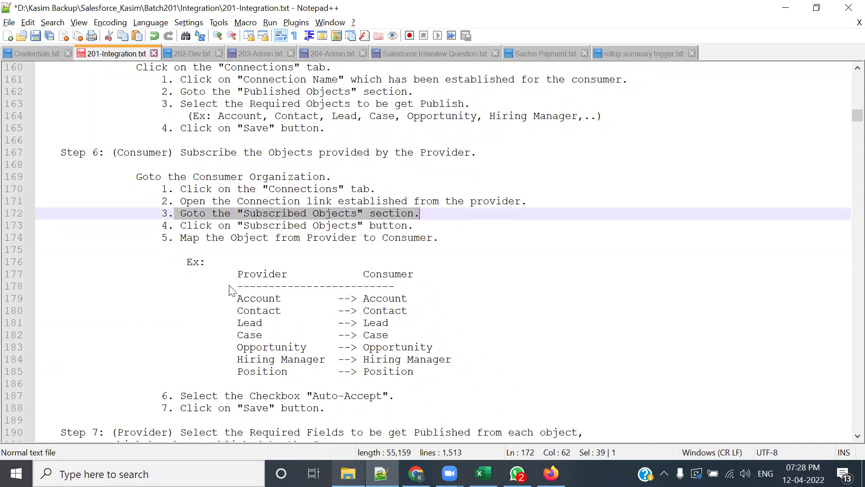
In Chrome, check which objects the provider org can subscribe to from Align Infotec Pvt Ltd, and return to the connection without saving
{"action": "key", "text": "alt+Tab"}
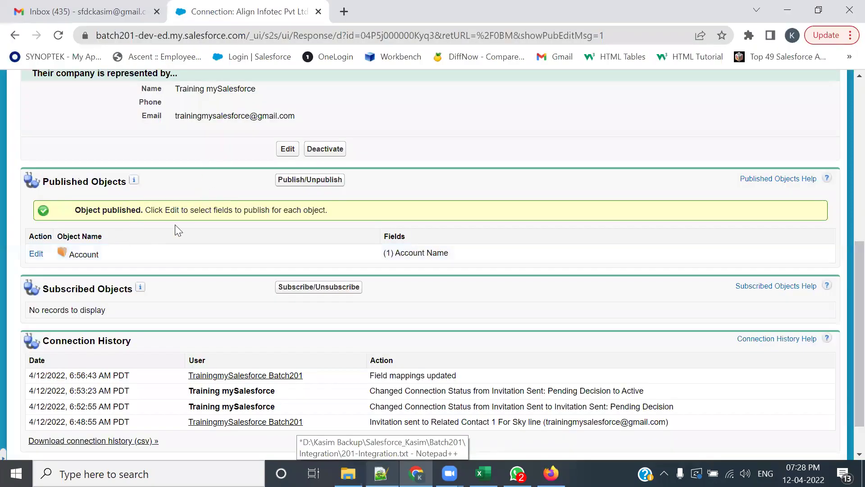
{"action": "left_click", "coordinate": [323, 293]}
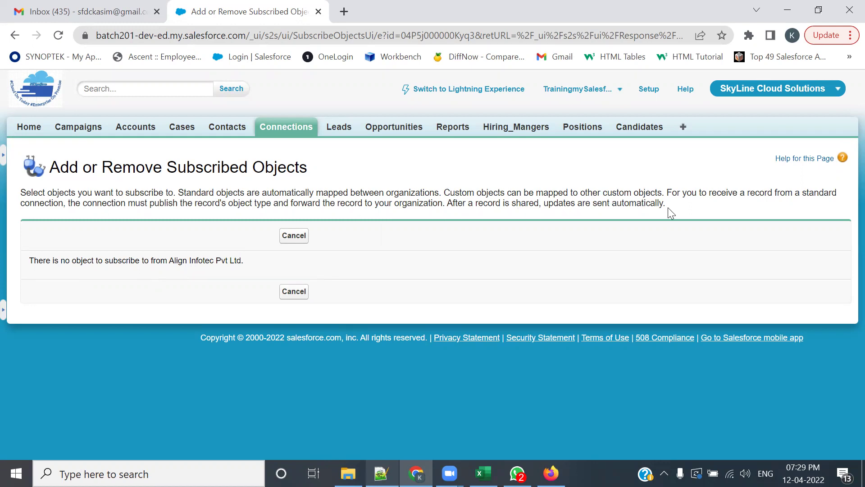
{"action": "left_click", "coordinate": [294, 236]}
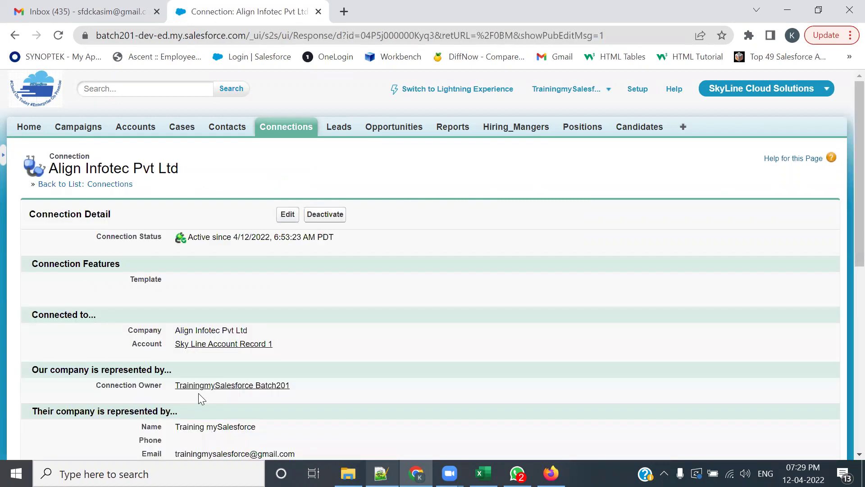
{"action": "scroll", "coordinate": [198, 399], "scroll_direction": "down", "scroll_amount": 6}
{"action": "scroll", "coordinate": [199, 393], "scroll_direction": "down", "scroll_amount": 2}
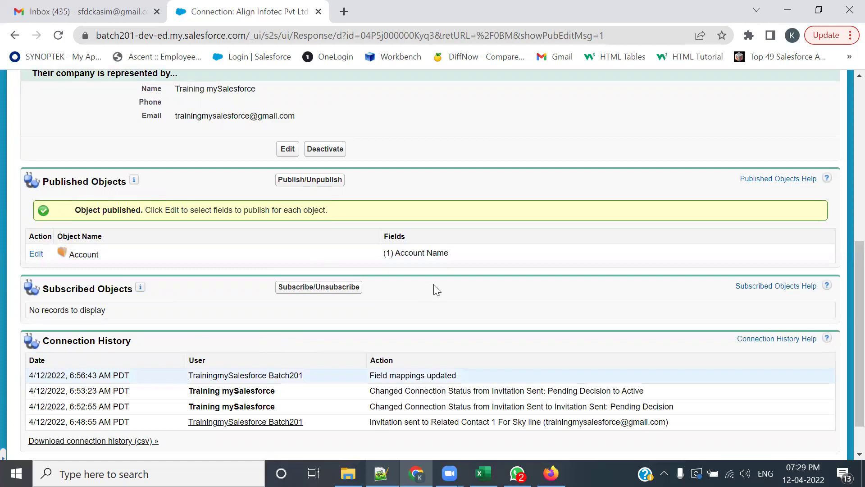
In the consumer org in Firefox, open the subscribed-object settings of the Batch201 connection and review the offered Batch201 objects
{"action": "key", "text": "alt+Tab"}
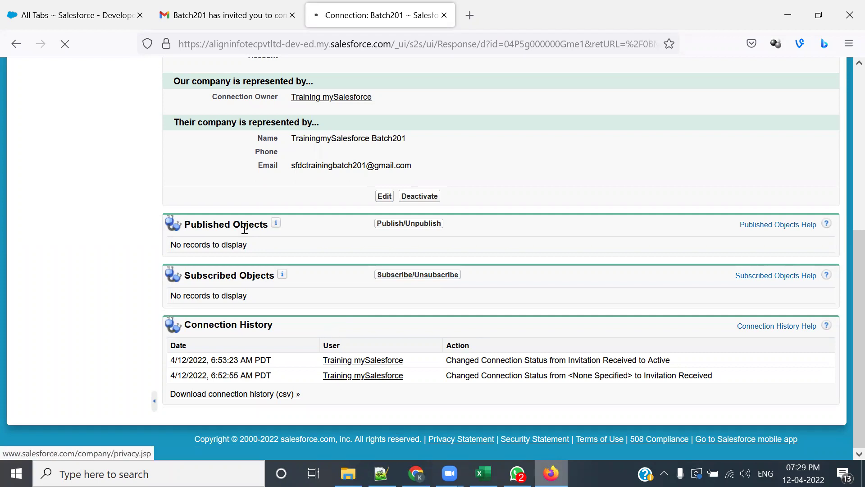
{"action": "scroll", "coordinate": [314, 239], "scroll_direction": "up", "scroll_amount": 5}
{"action": "scroll", "coordinate": [295, 221], "scroll_direction": "down", "scroll_amount": 5}
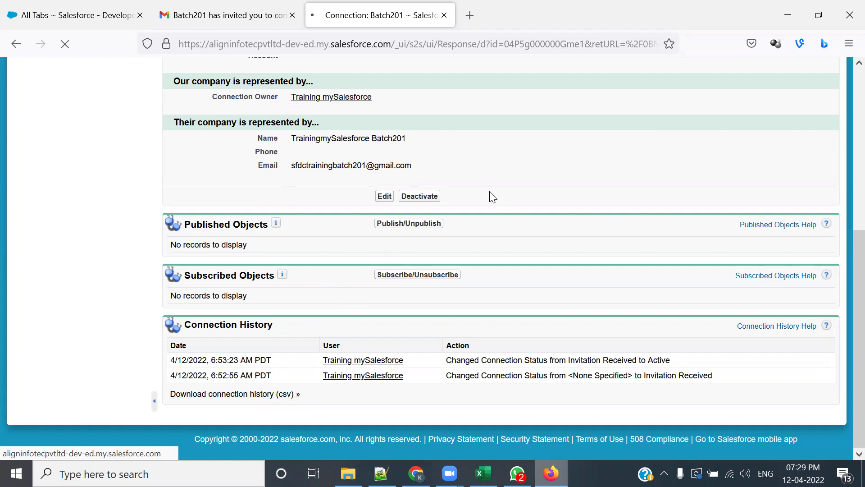
{"action": "scroll", "coordinate": [436, 265], "scroll_direction": "up", "scroll_amount": 5}
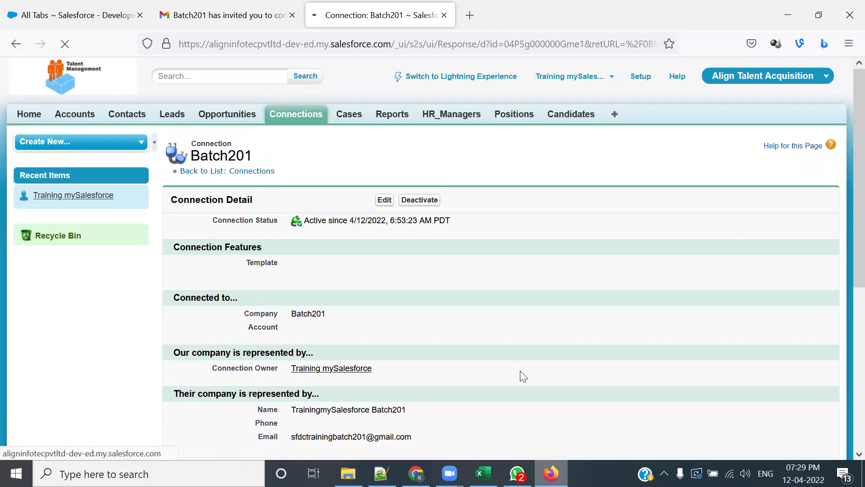
{"action": "scroll", "coordinate": [526, 367], "scroll_direction": "down", "scroll_amount": 6}
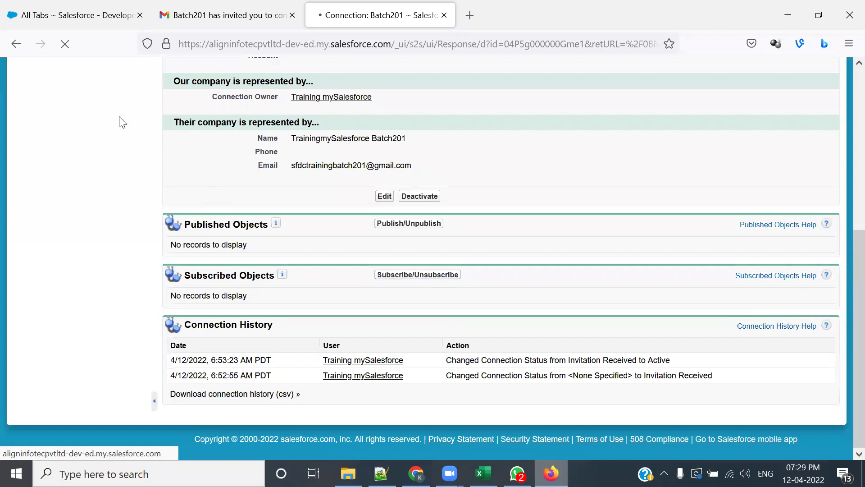
{"action": "left_click", "coordinate": [421, 280]}
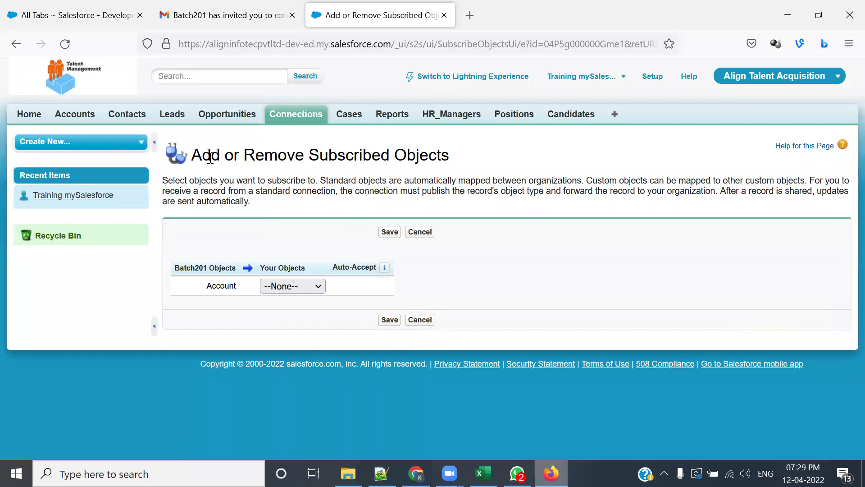
{"action": "double_click", "coordinate": [249, 156]}
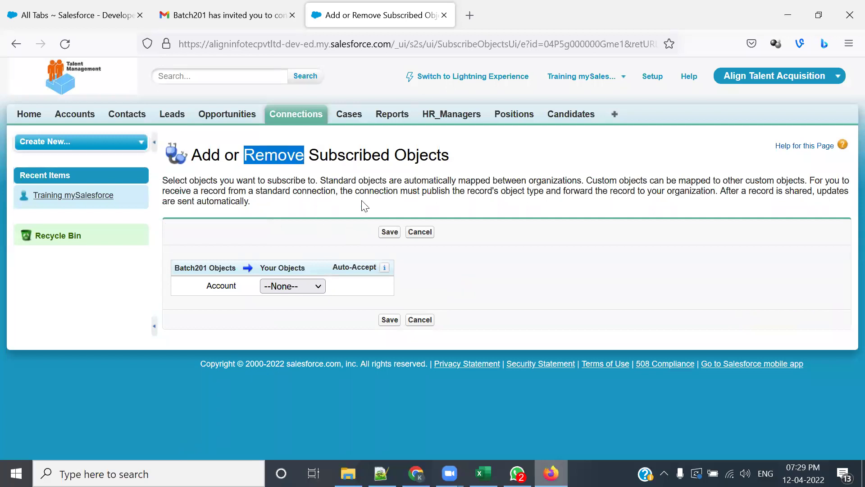
{"action": "left_click_drag", "start_coordinate": [176, 268], "coordinate": [234, 285]}
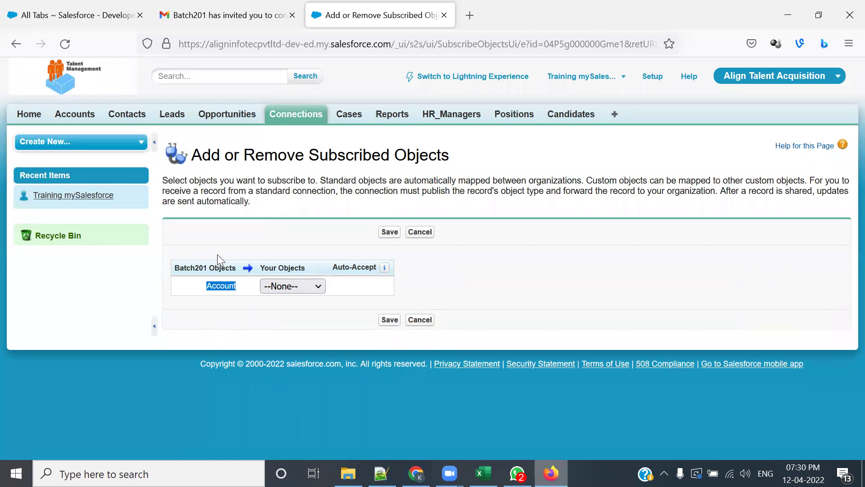
In Chrome, examine the provider connection's details and the Account object listed under its Published Objects
{"action": "key", "text": "alt+Tab"}
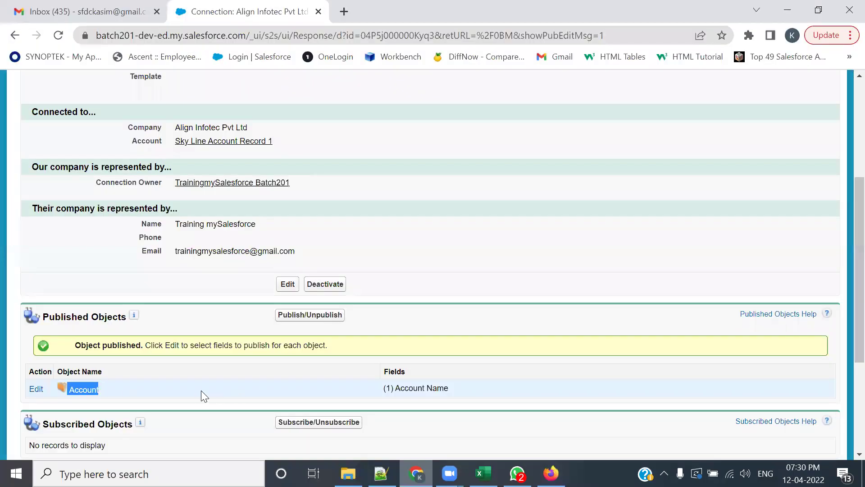
{"action": "scroll", "coordinate": [168, 357], "scroll_direction": "down", "scroll_amount": 1}
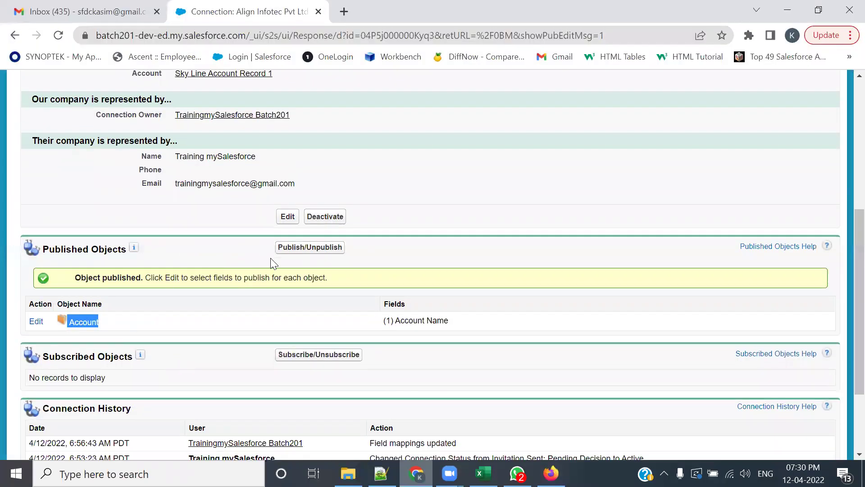
{"action": "scroll", "coordinate": [161, 229], "scroll_direction": "up", "scroll_amount": 1}
{"action": "scroll", "coordinate": [288, 339], "scroll_direction": "up", "scroll_amount": 3}
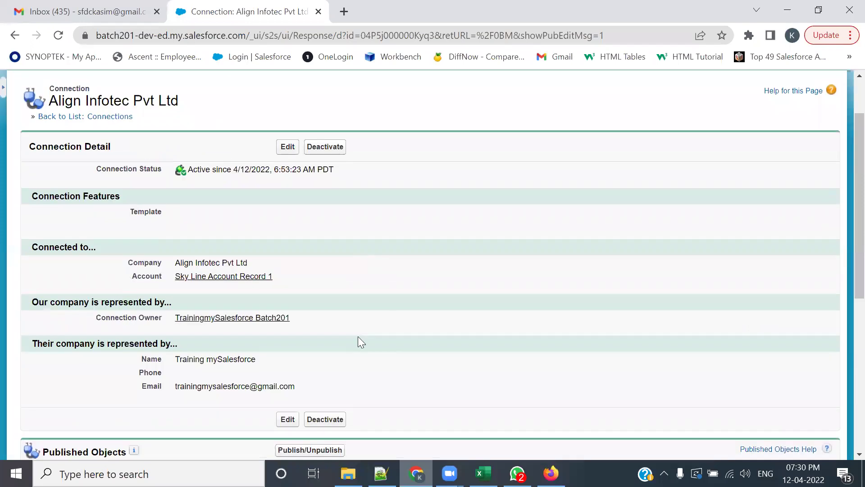
{"action": "scroll", "coordinate": [341, 343], "scroll_direction": "down", "scroll_amount": 6}
{"action": "left_click", "coordinate": [142, 258]}
{"action": "double_click", "coordinate": [95, 255]}
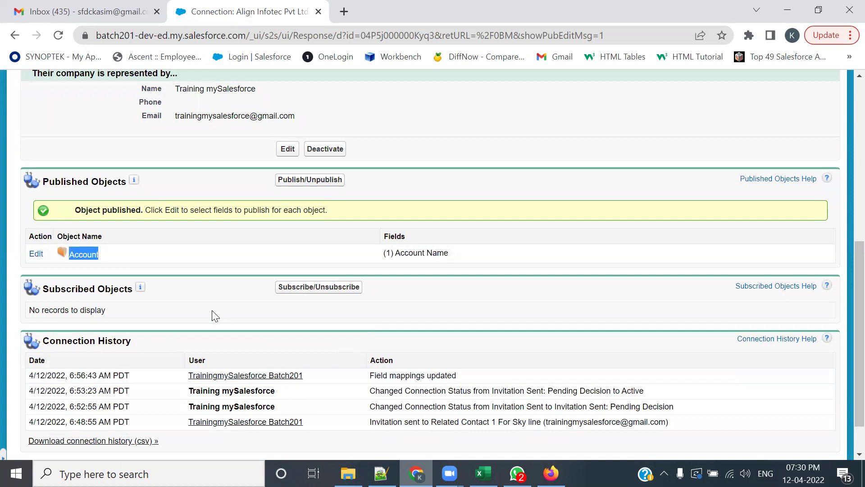
Compare with the consumer's subscription page, and open the provider's published Account fields for editing
{"action": "key", "text": "alt+Tab"}
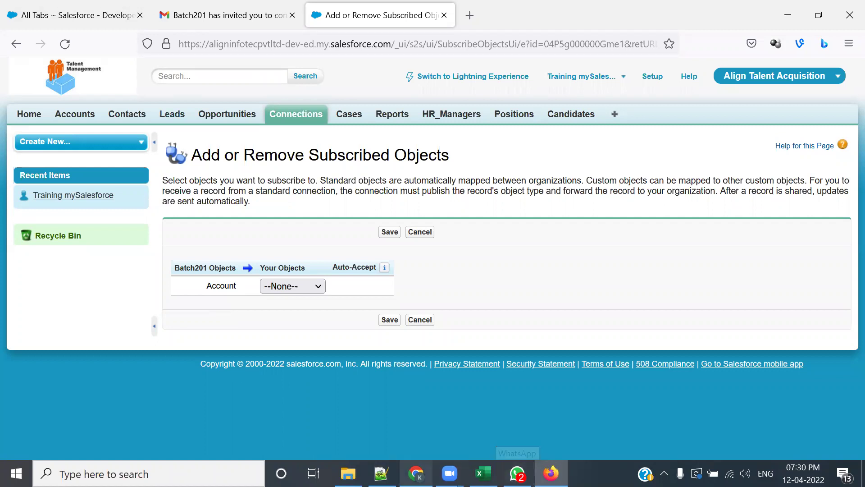
{"action": "key", "text": "alt+Tab"}
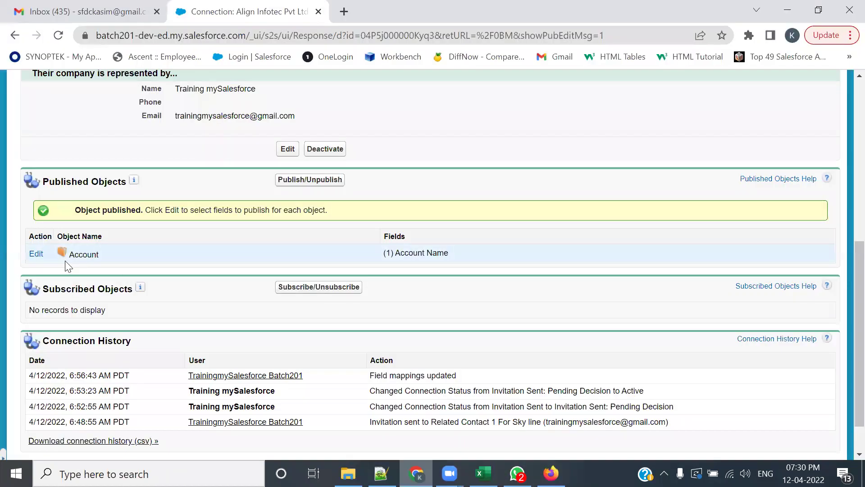
{"action": "left_click", "coordinate": [36, 254]}
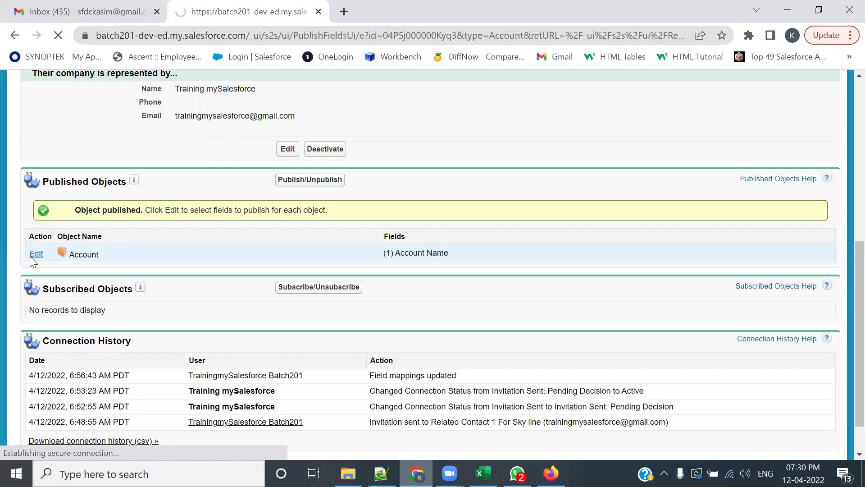
{"action": "scroll", "coordinate": [103, 280], "scroll_direction": "down", "scroll_amount": 1}
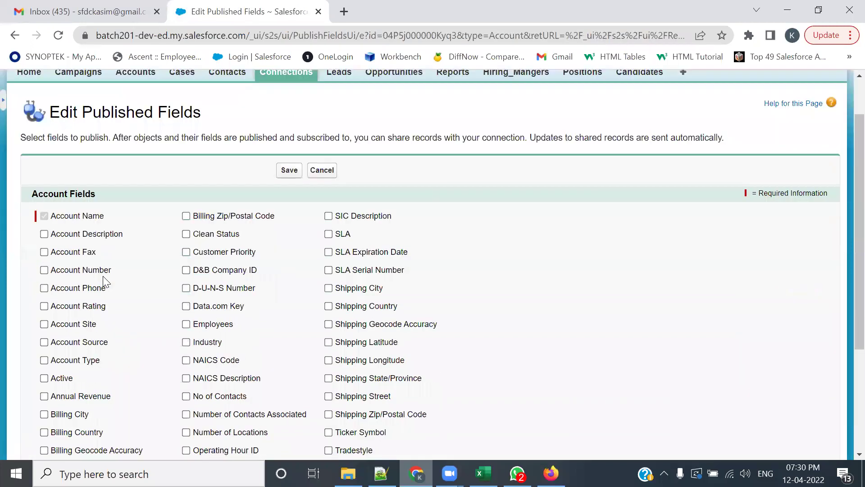
Review the Account fields available for publishing and return to the connection without saving
{"action": "scroll", "coordinate": [103, 276], "scroll_direction": "down", "scroll_amount": 3}
{"action": "scroll", "coordinate": [102, 272], "scroll_direction": "up", "scroll_amount": 4}
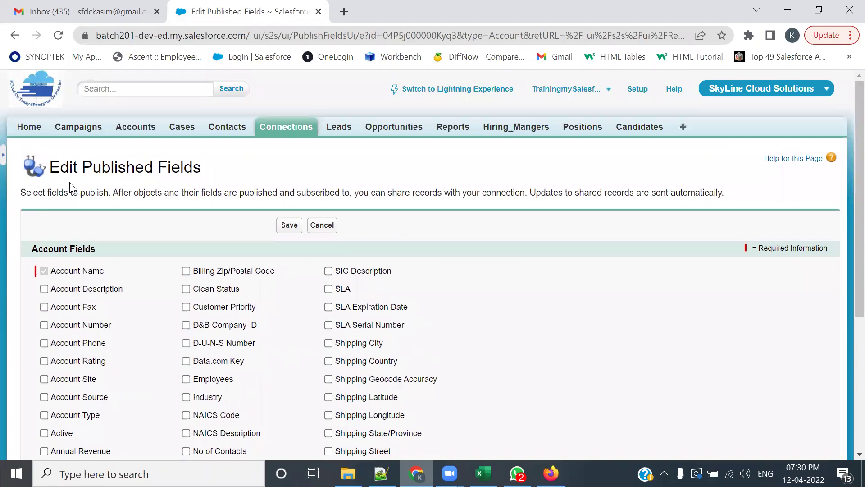
{"action": "left_click", "coordinate": [320, 228]}
Add Case, Contact and Hiring Manager to the connection's published objects alongside Account, and save
{"action": "scroll", "coordinate": [181, 343], "scroll_direction": "down", "scroll_amount": 4}
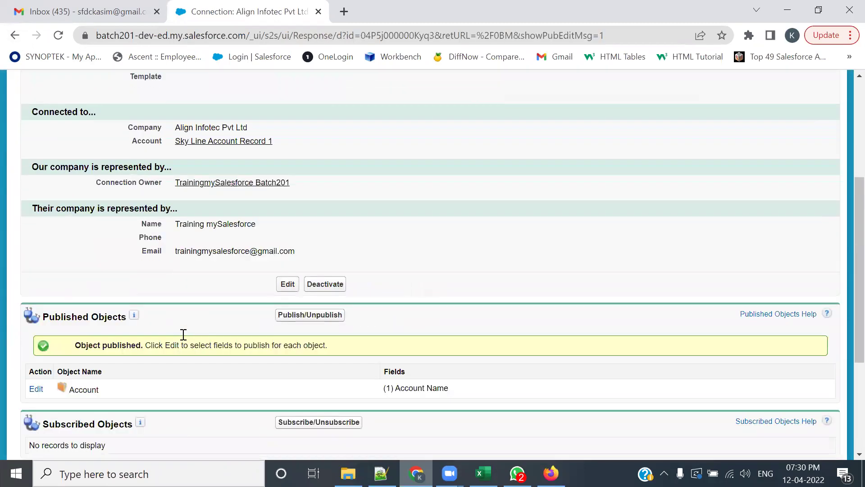
{"action": "left_click", "coordinate": [317, 320]}
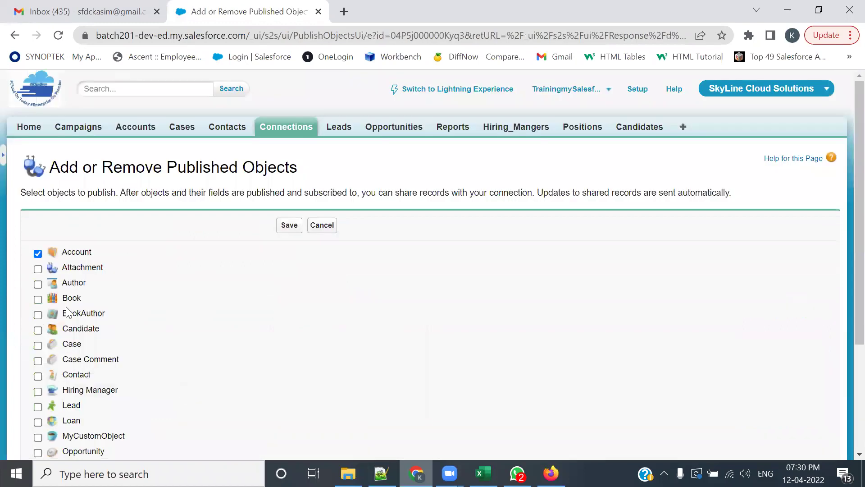
{"action": "scroll", "coordinate": [62, 298], "scroll_direction": "down", "scroll_amount": 1}
{"action": "left_click", "coordinate": [38, 278]}
{"action": "scroll", "coordinate": [167, 306], "scroll_direction": "down", "scroll_amount": 1}
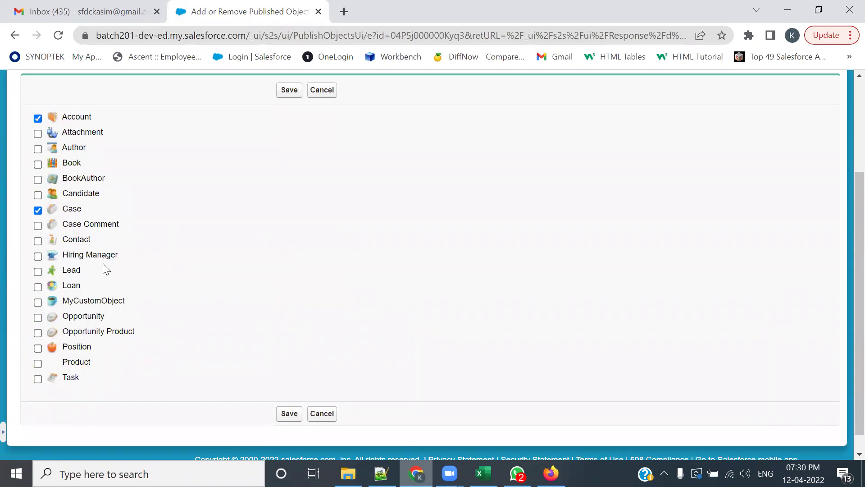
{"action": "left_click", "coordinate": [38, 256]}
{"action": "left_click", "coordinate": [38, 256]}
{"action": "left_click", "coordinate": [37, 348]}
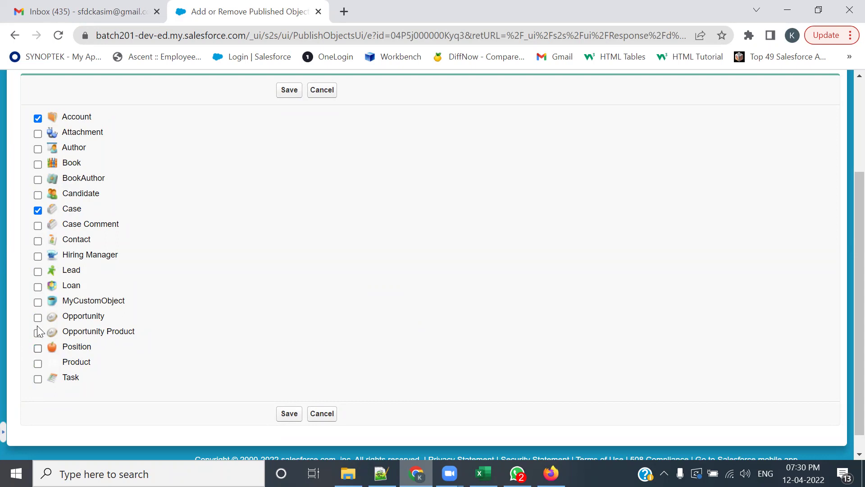
{"action": "left_click", "coordinate": [39, 257]}
{"action": "left_click", "coordinate": [38, 241]}
{"action": "left_click", "coordinate": [289, 413]}
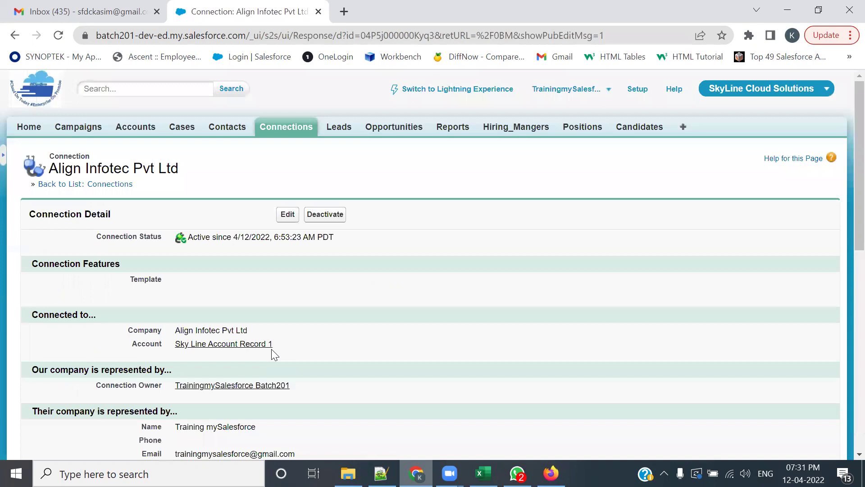
Review the objects and fields listed under Published Objects on the Align Infotec Pvt Ltd connection
{"action": "scroll", "coordinate": [273, 349], "scroll_direction": "down", "scroll_amount": 3}
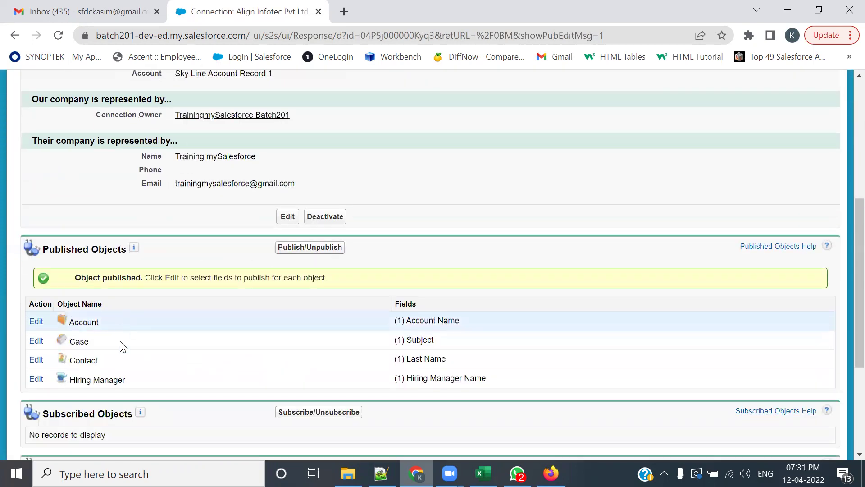
{"action": "left_click_drag", "start_coordinate": [43, 249], "coordinate": [82, 249]}
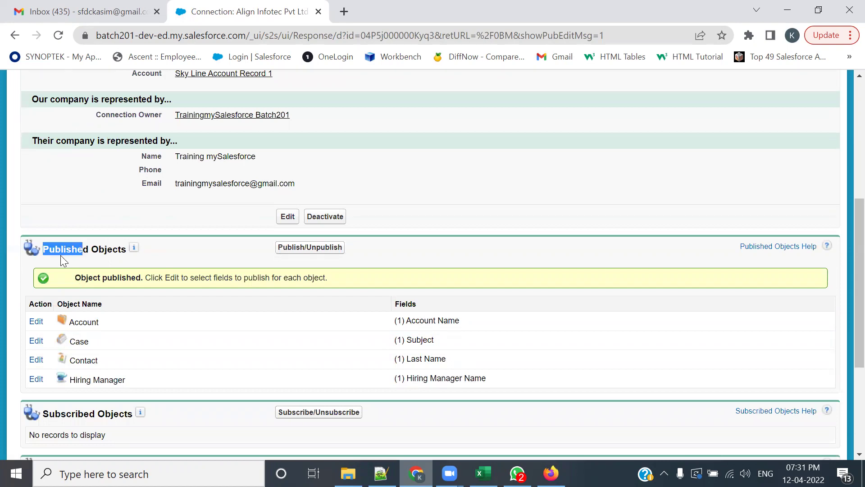
{"action": "scroll", "coordinate": [79, 263], "scroll_direction": "up", "scroll_amount": 5}
{"action": "scroll", "coordinate": [79, 263], "scroll_direction": "up", "scroll_amount": 2}
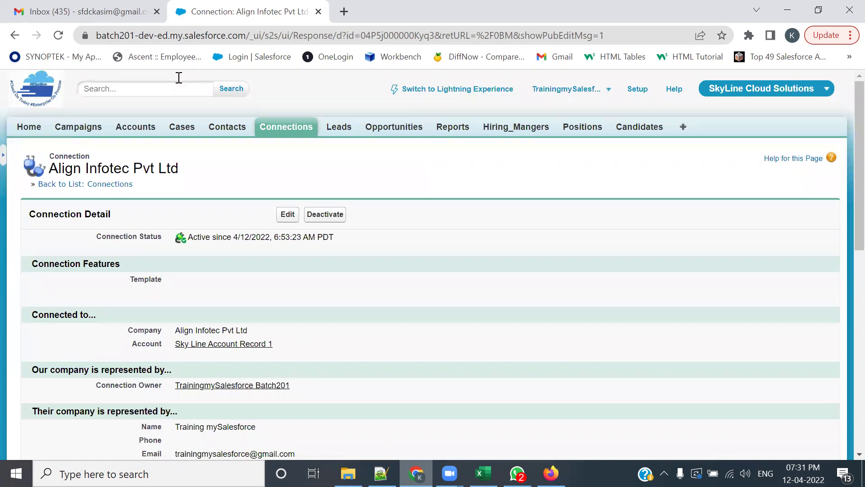
In the consumer org in Firefox, map Batch201's Account, Case and Contact to the same-named objects, and Hiring Manager to HR_Manager
{"action": "left_click", "coordinate": [551, 473]}
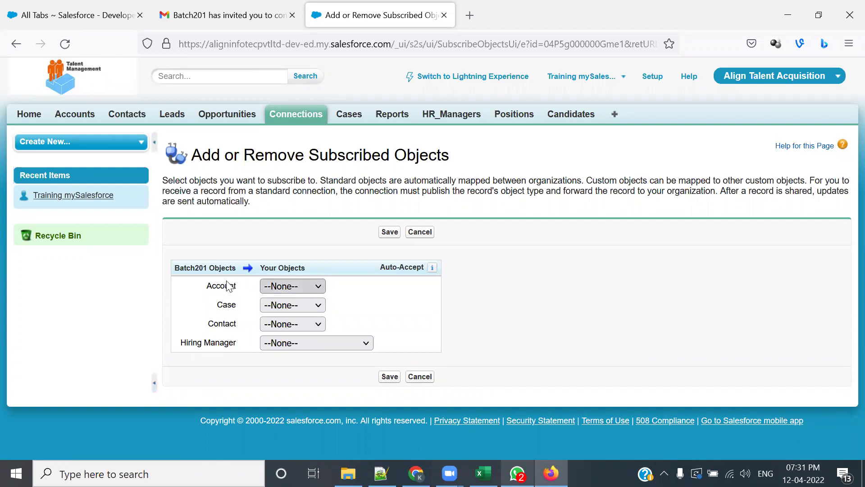
{"action": "left_click_drag", "start_coordinate": [179, 268], "coordinate": [231, 306]}
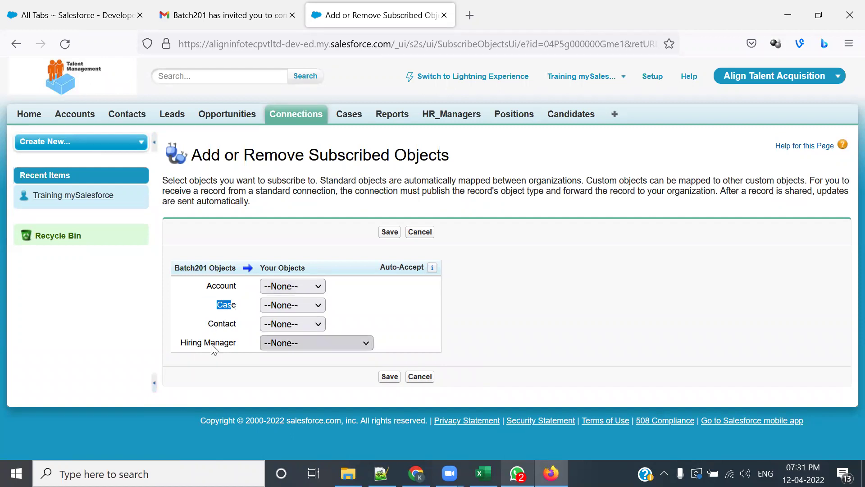
{"action": "left_click", "coordinate": [522, 297]}
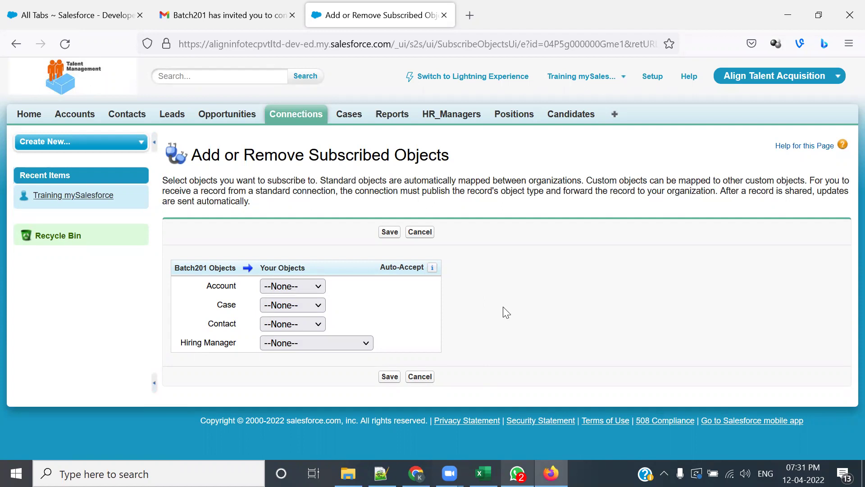
{"action": "left_click", "coordinate": [315, 287]}
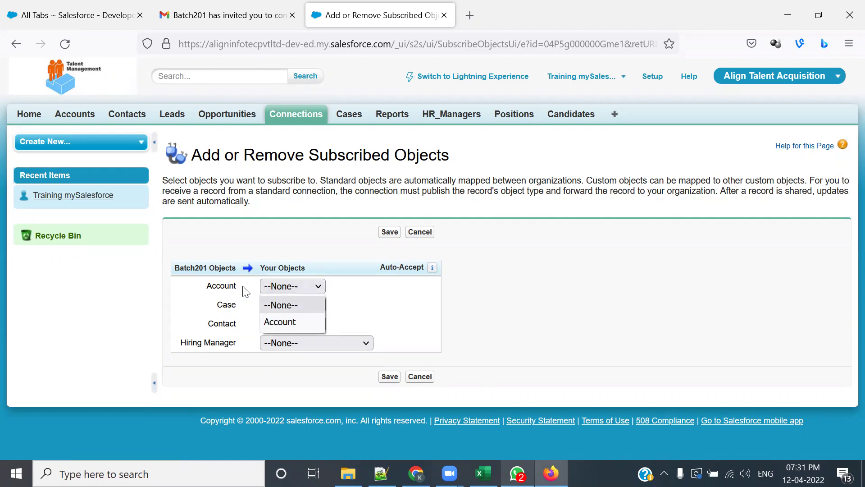
{"action": "left_click", "coordinate": [277, 320]}
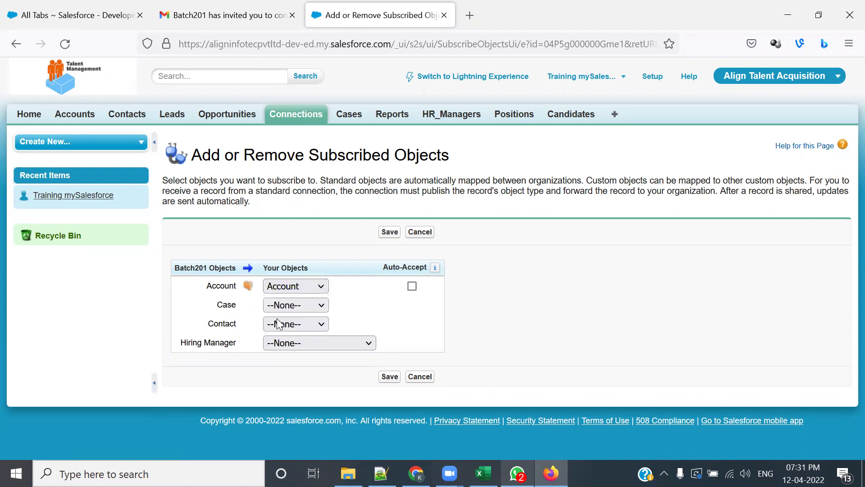
{"action": "left_click", "coordinate": [308, 310]}
{"action": "left_click", "coordinate": [297, 341]}
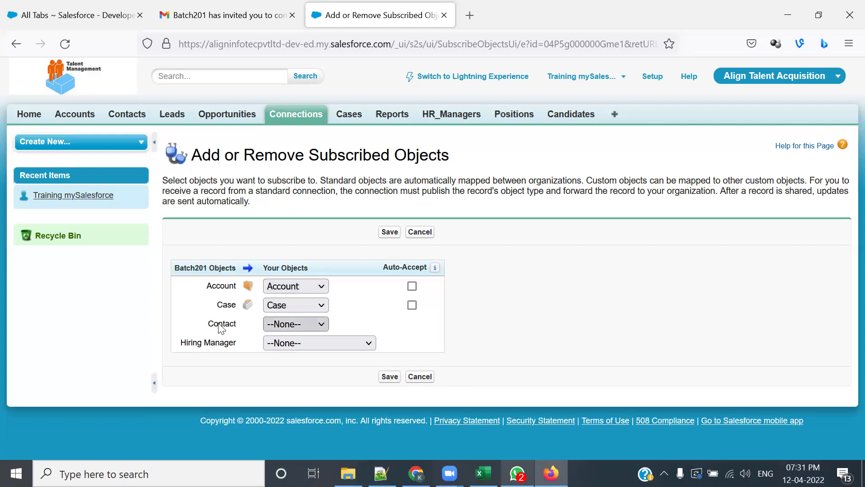
{"action": "left_click", "coordinate": [306, 324]}
{"action": "left_click", "coordinate": [293, 361]}
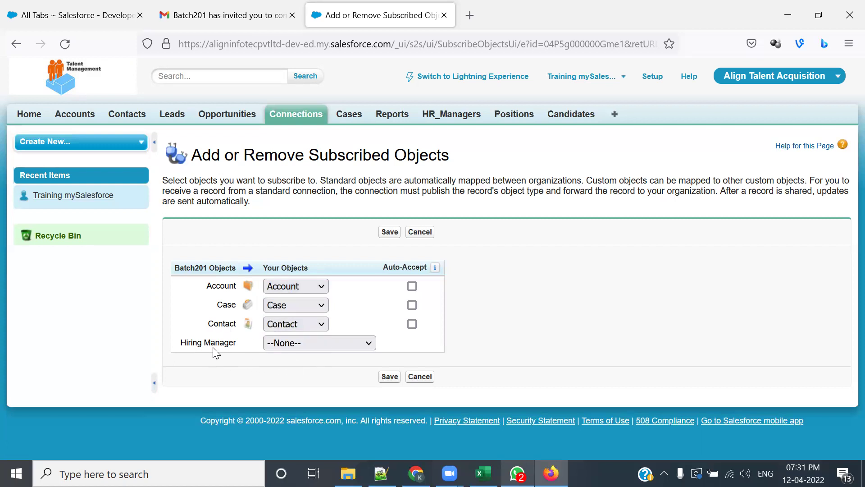
{"action": "left_click", "coordinate": [306, 345]}
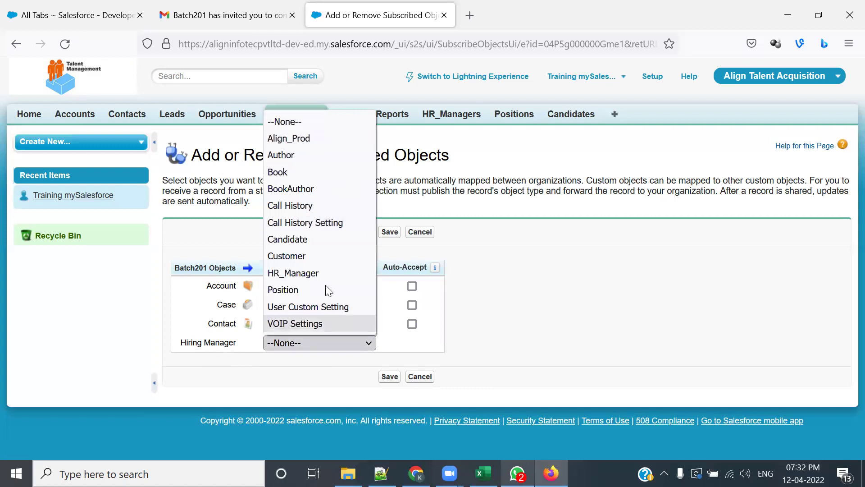
{"action": "left_click", "coordinate": [325, 273]}
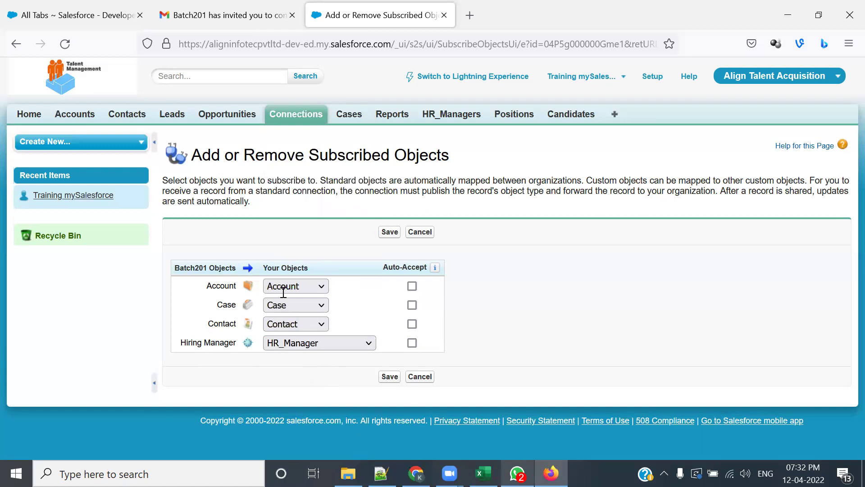
Check the Auto-Accept instruction in the Notepad++ notes, and enable Auto-Accept for Account, Case, Contact and Hiring Manager in Firefox
{"action": "key", "text": "alt+Tab"}
{"action": "left_click_drag", "start_coordinate": [180, 323], "coordinate": [391, 328]}
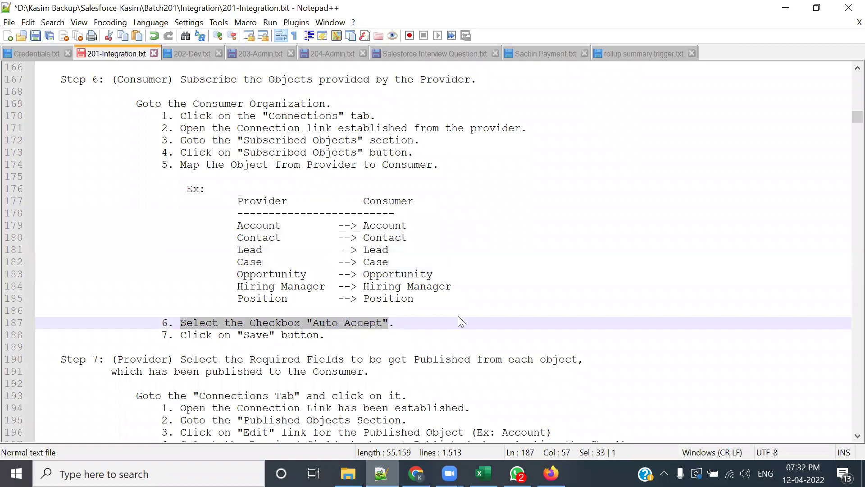
{"action": "key", "text": "alt+Tab"}
{"action": "left_click", "coordinate": [412, 286]}
{"action": "left_click", "coordinate": [412, 305]}
{"action": "left_click", "coordinate": [412, 323]}
{"action": "left_click", "coordinate": [412, 343]}
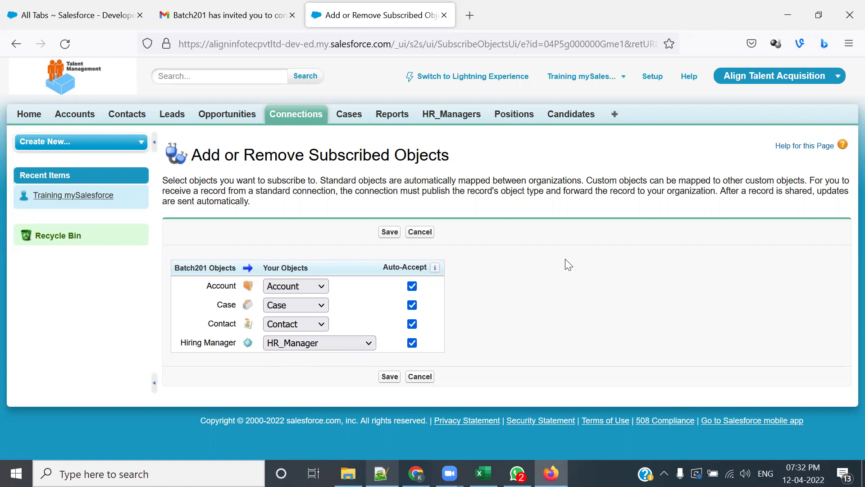
Recheck the Auto-Accept instruction in Notepad++, save the object subscriptions in Firefox and review the Subscribed Objects list
{"action": "key", "text": "alt+Tab"}
{"action": "left_click", "coordinate": [302, 310]}
{"action": "left_click_drag", "start_coordinate": [175, 322], "coordinate": [249, 323]}
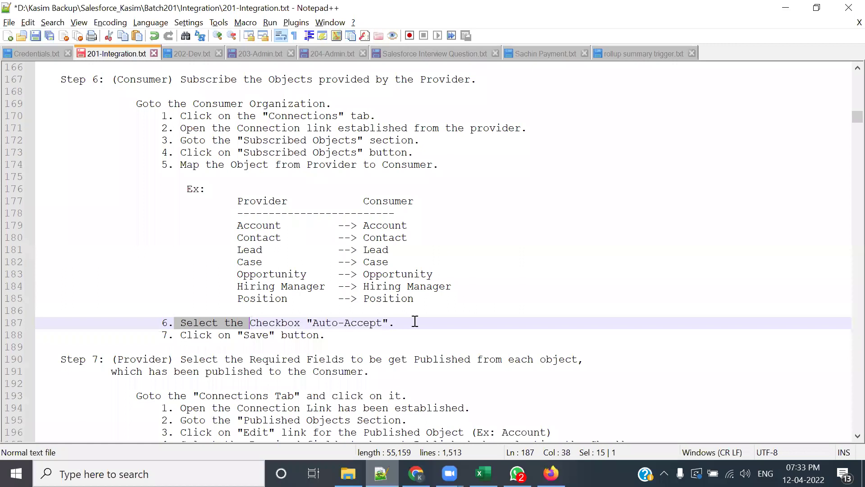
{"action": "key", "text": "alt+Tab"}
{"action": "left_click", "coordinate": [389, 379]}
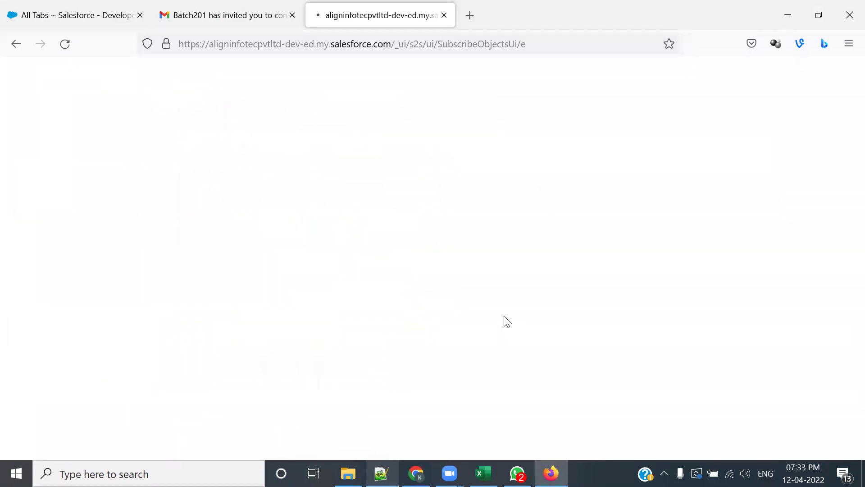
{"action": "scroll", "coordinate": [497, 302], "scroll_direction": "down", "scroll_amount": 6}
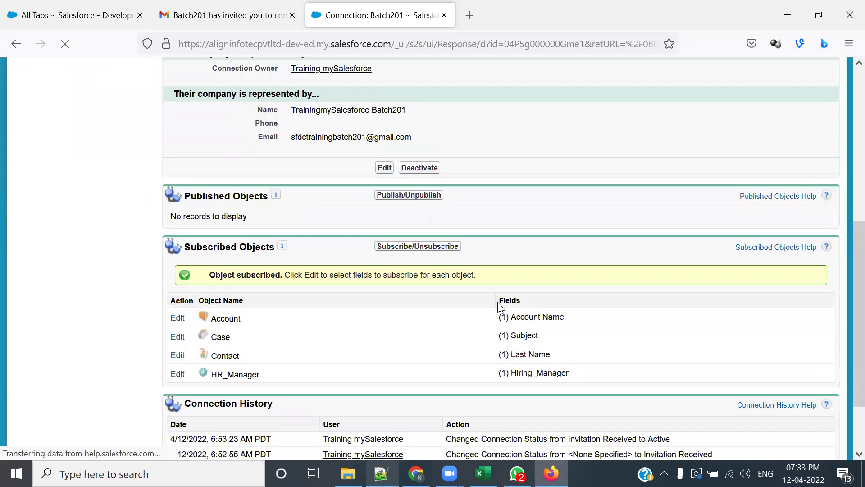
{"action": "scroll", "coordinate": [500, 307], "scroll_direction": "down", "scroll_amount": 3}
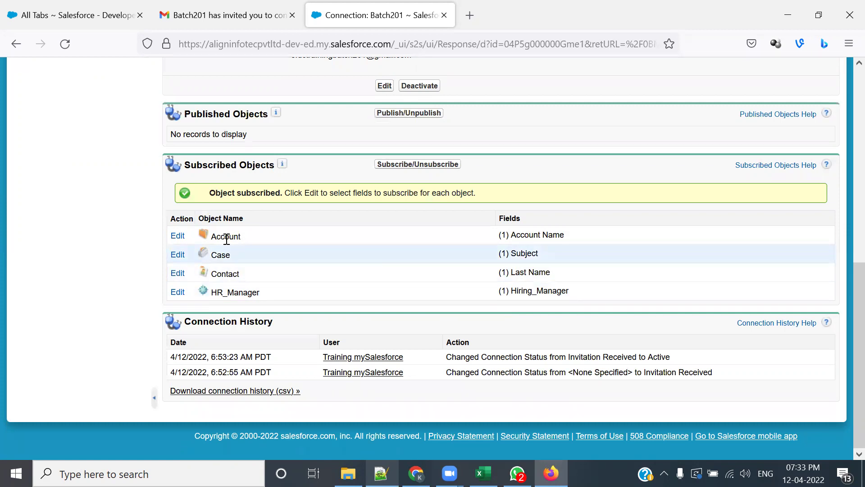
Read Step 7 in the Notepad++ integration notes about selecting the provider fields to publish
{"action": "key", "text": "alt+Tab"}
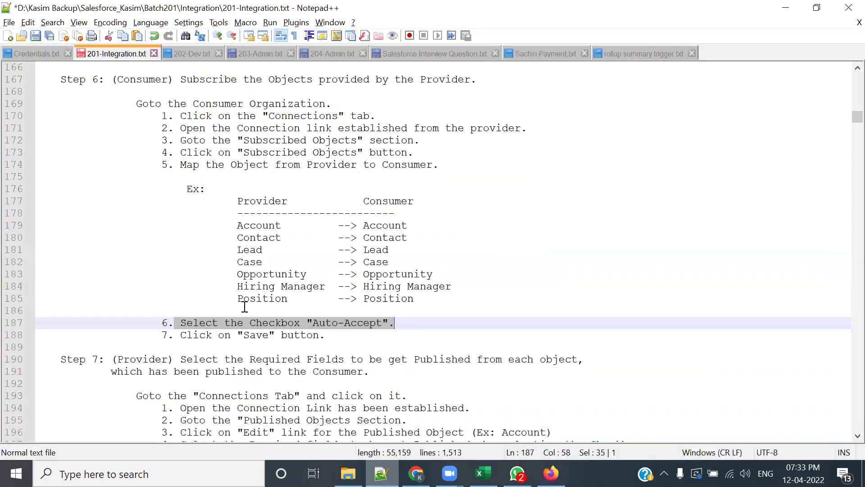
{"action": "scroll", "coordinate": [216, 295], "scroll_direction": "down", "scroll_amount": 3}
{"action": "left_click_drag", "start_coordinate": [174, 262], "coordinate": [478, 250]}
{"action": "left_click", "coordinate": [481, 284]}
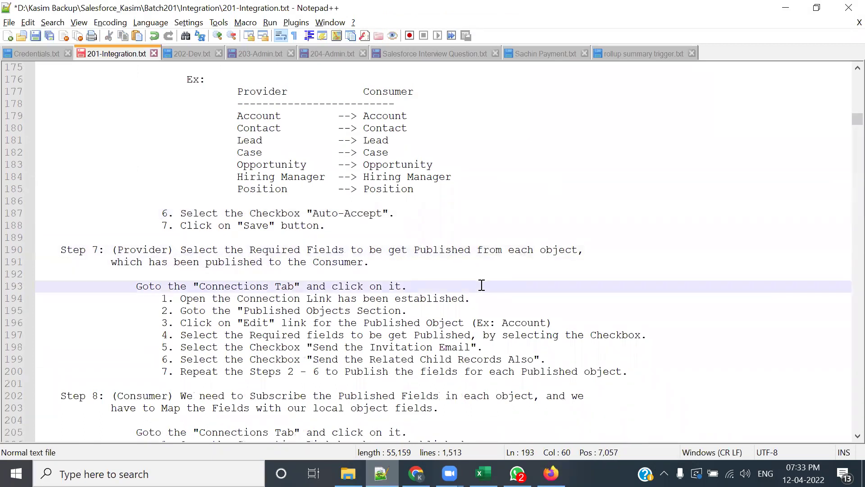
In Firefox, check the field mapping of the subscribed Account object and return to the Batch201 connection without saving
{"action": "key", "text": "alt+Tab"}
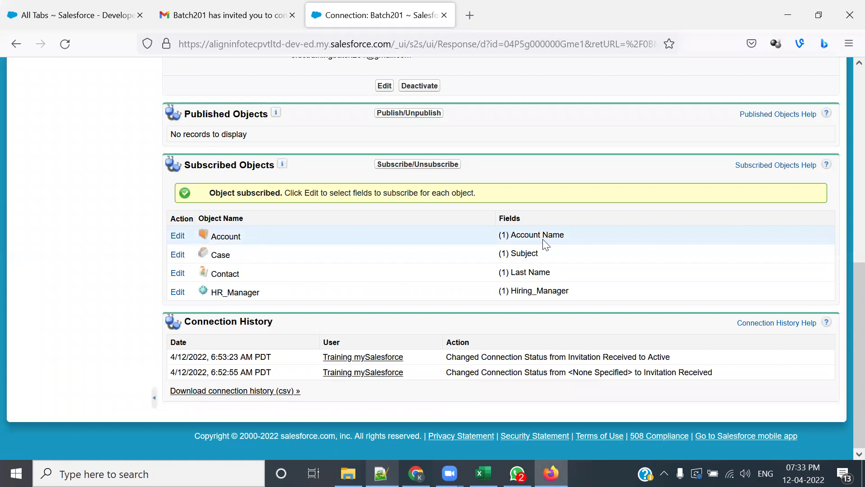
{"action": "left_click", "coordinate": [180, 236]}
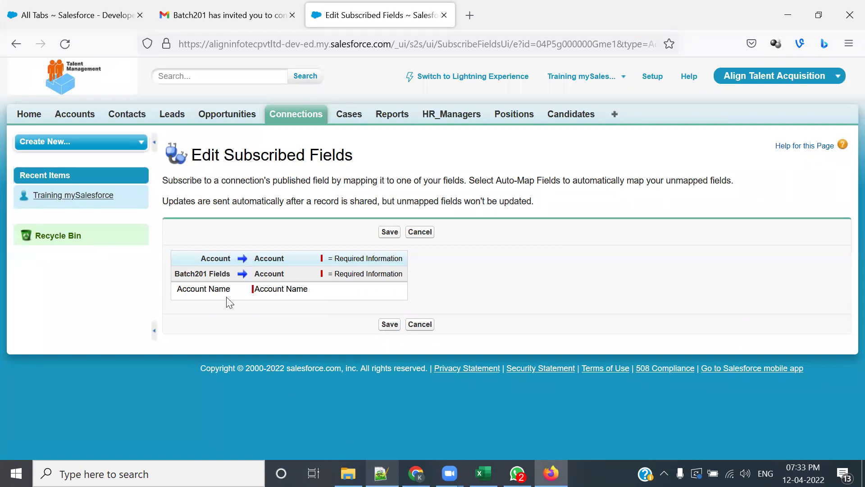
{"action": "key", "text": "alt"}
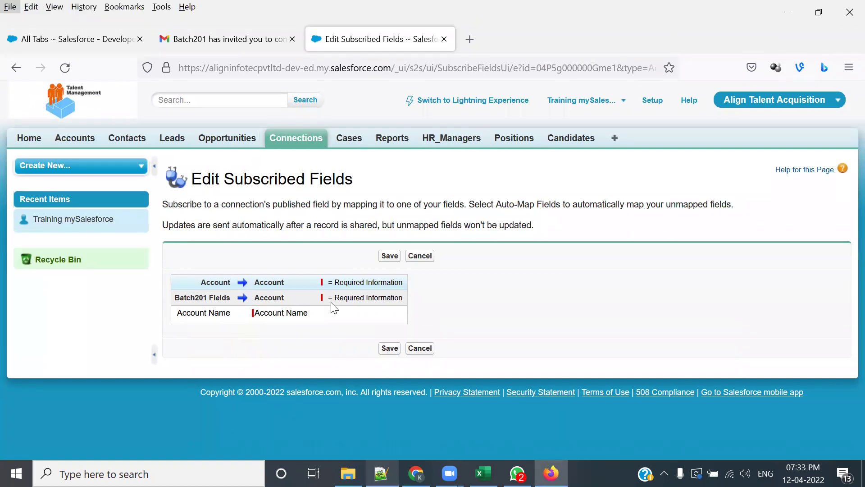
{"action": "left_click", "coordinate": [416, 262]}
{"action": "left_click", "coordinate": [419, 232]}
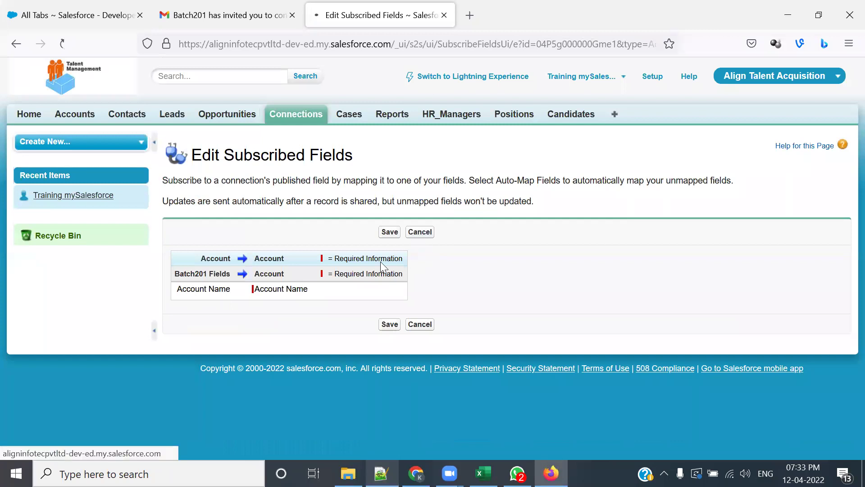
{"action": "scroll", "coordinate": [299, 332], "scroll_direction": "down", "scroll_amount": 8}
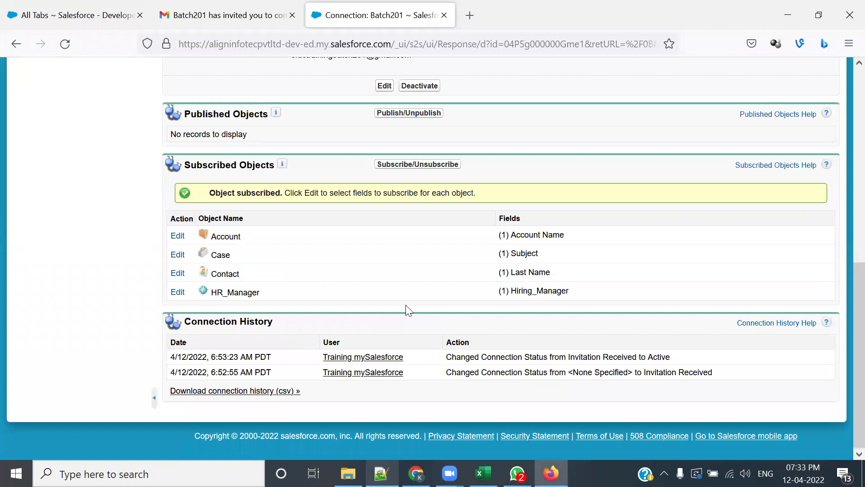
Switch to Chrome, edit the published Account fields and select Account Fax, Account Phone, Account Rating, Account Type and Active
{"action": "key", "text": "alt+Tab"}
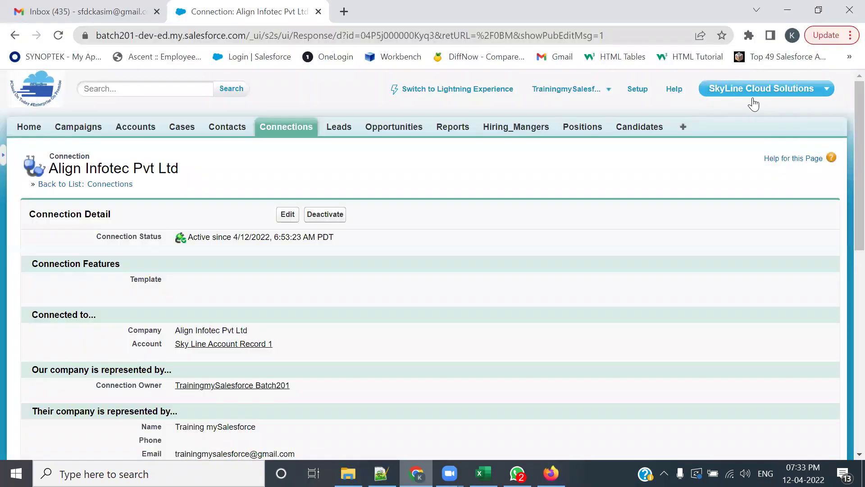
{"action": "scroll", "coordinate": [426, 310], "scroll_direction": "down", "scroll_amount": 3}
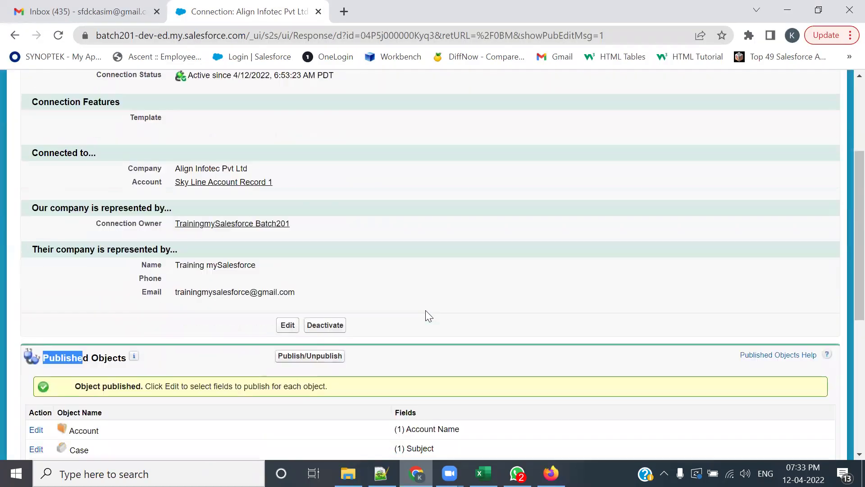
{"action": "scroll", "coordinate": [426, 311], "scroll_direction": "down", "scroll_amount": 3}
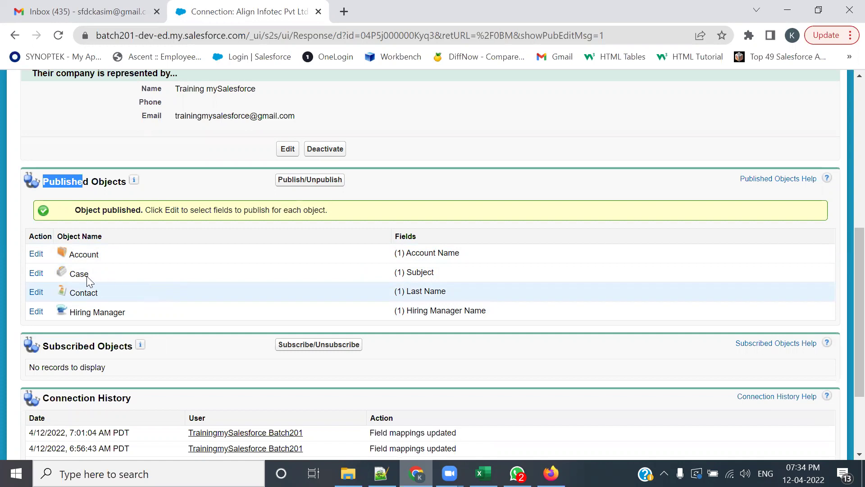
{"action": "left_click", "coordinate": [33, 255]}
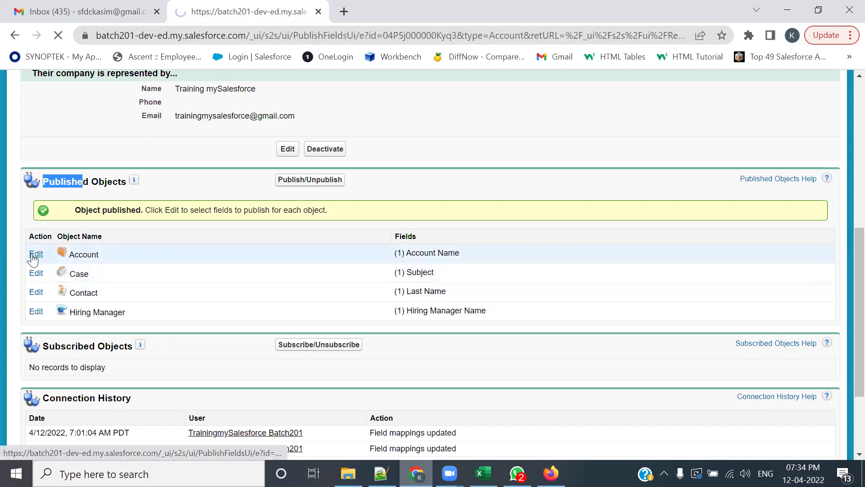
{"action": "scroll", "coordinate": [160, 243], "scroll_direction": "down", "scroll_amount": 1}
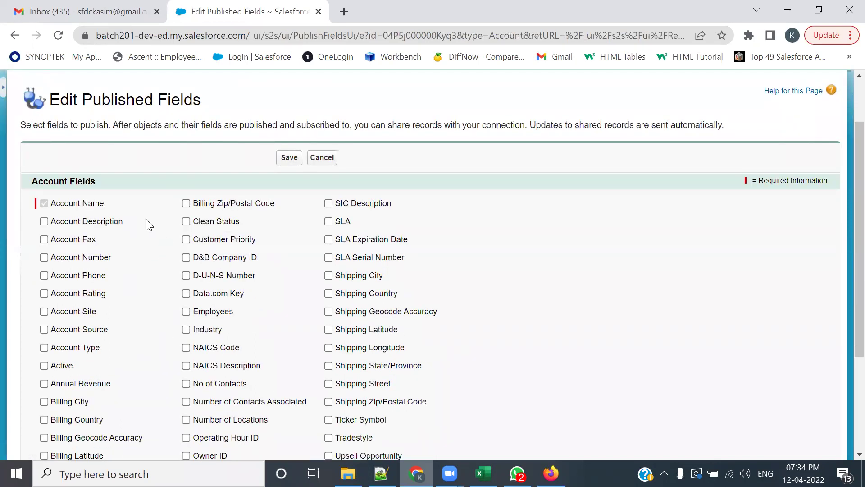
{"action": "left_click", "coordinate": [47, 240]}
{"action": "left_click", "coordinate": [45, 276]}
{"action": "left_click", "coordinate": [45, 295]}
{"action": "left_click", "coordinate": [44, 349]}
{"action": "left_click", "coordinate": [44, 365]}
Select Annual Revenue, Billing City, Billing Country, Billing State/Province and Billing Street for the published Account object
{"action": "scroll", "coordinate": [72, 354], "scroll_direction": "down", "scroll_amount": 1}
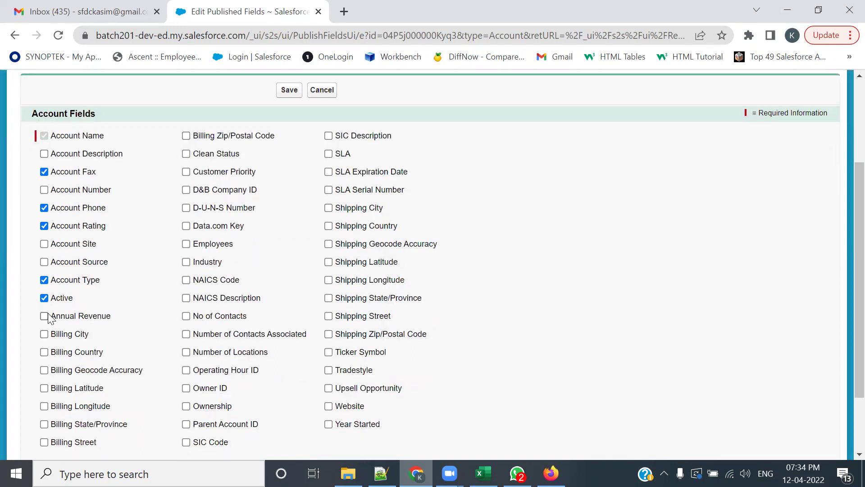
{"action": "left_click", "coordinate": [44, 334]}
{"action": "left_click", "coordinate": [44, 352]}
{"action": "left_click", "coordinate": [44, 442]}
{"action": "scroll", "coordinate": [155, 400], "scroll_direction": "down", "scroll_amount": 2}
{"action": "scroll", "coordinate": [198, 253], "scroll_direction": "up", "scroll_amount": 5}
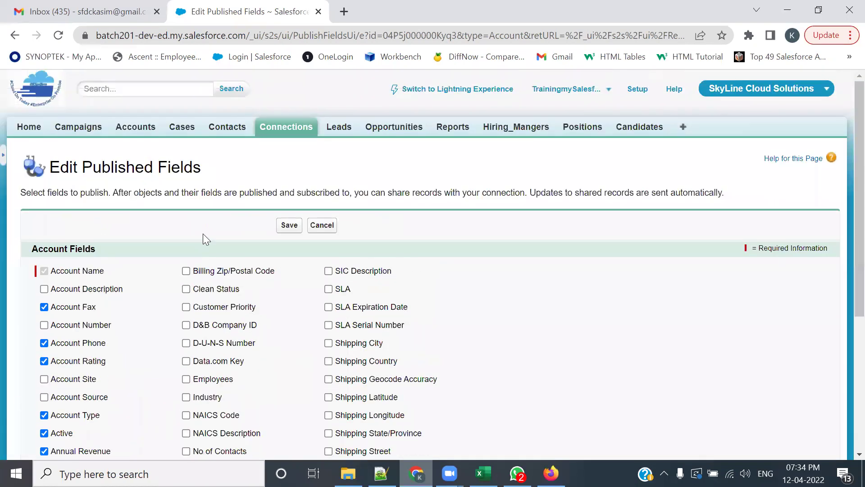
Add Billing Zip/Postal Code, Customer Priority and Industry to the Account fields selected for publishing
{"action": "left_click", "coordinate": [185, 271]}
{"action": "left_click", "coordinate": [186, 307]}
{"action": "scroll", "coordinate": [185, 309], "scroll_direction": "down", "scroll_amount": 2}
{"action": "scroll", "coordinate": [186, 308], "scroll_direction": "down", "scroll_amount": 2}
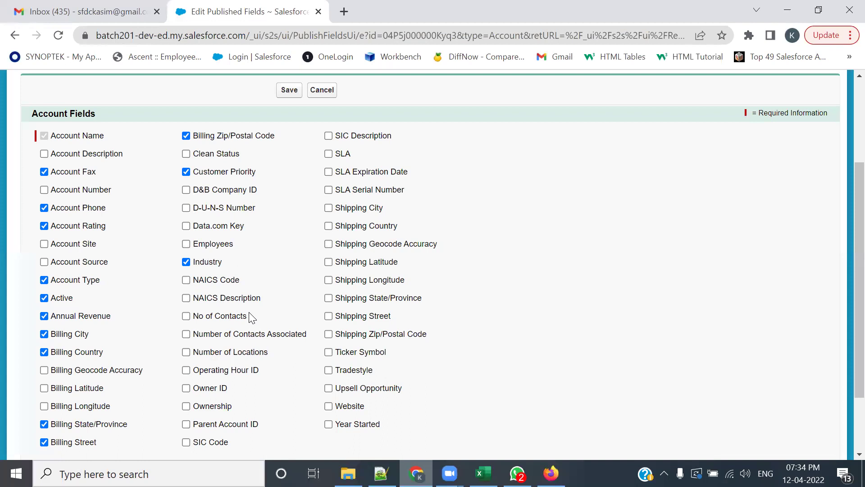
{"action": "left_click_drag", "start_coordinate": [251, 317], "coordinate": [193, 319]}
{"action": "left_click", "coordinate": [247, 322]}
Add Ownership and Website to the Account fields, save them and check the Account entry in Published Objects
{"action": "scroll", "coordinate": [232, 379], "scroll_direction": "down", "scroll_amount": 2}
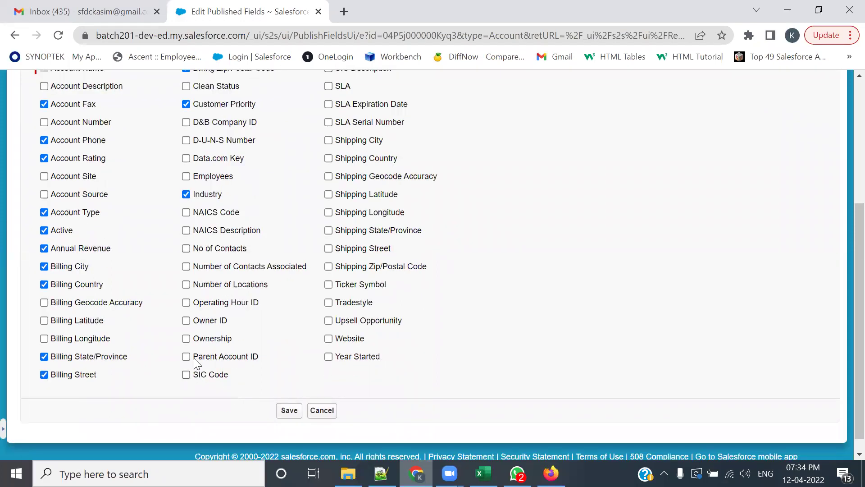
{"action": "left_click", "coordinate": [185, 338]}
{"action": "scroll", "coordinate": [327, 178], "scroll_direction": "up", "scroll_amount": 5}
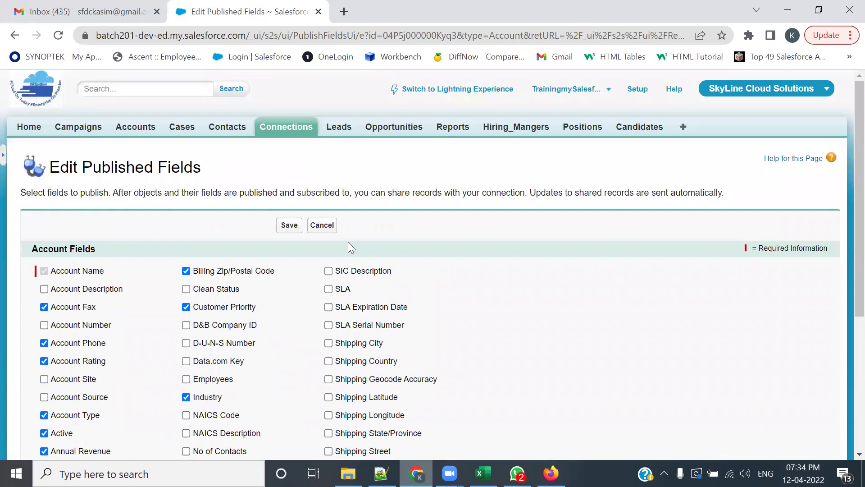
{"action": "scroll", "coordinate": [347, 289], "scroll_direction": "down", "scroll_amount": 1}
{"action": "scroll", "coordinate": [346, 290], "scroll_direction": "down", "scroll_amount": 1}
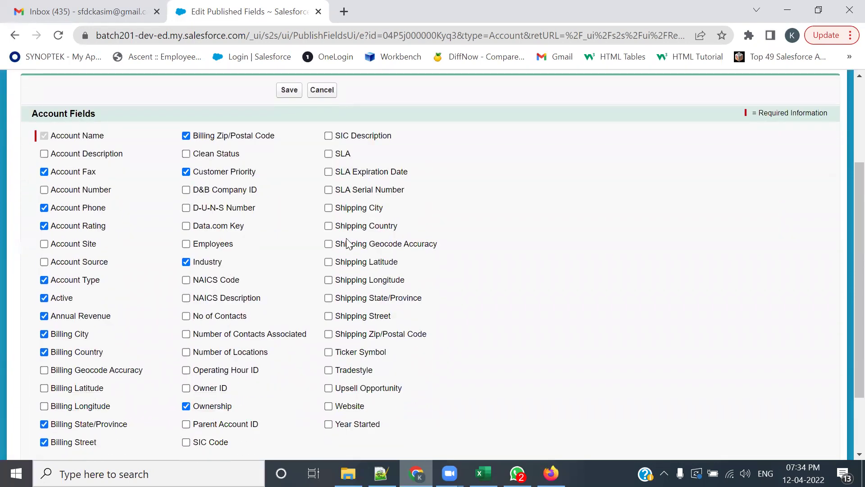
{"action": "scroll", "coordinate": [344, 309], "scroll_direction": "down", "scroll_amount": 1}
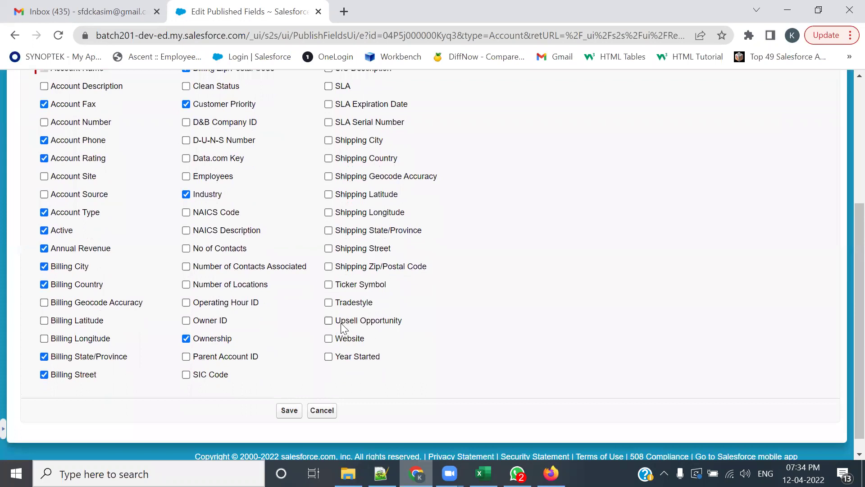
{"action": "left_click", "coordinate": [329, 338]}
{"action": "left_click", "coordinate": [289, 410]}
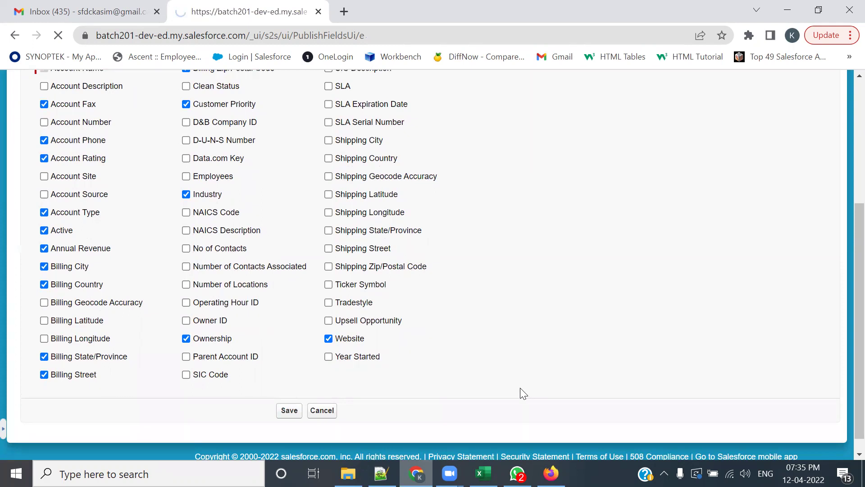
{"action": "scroll", "coordinate": [518, 385], "scroll_direction": "down", "scroll_amount": 5}
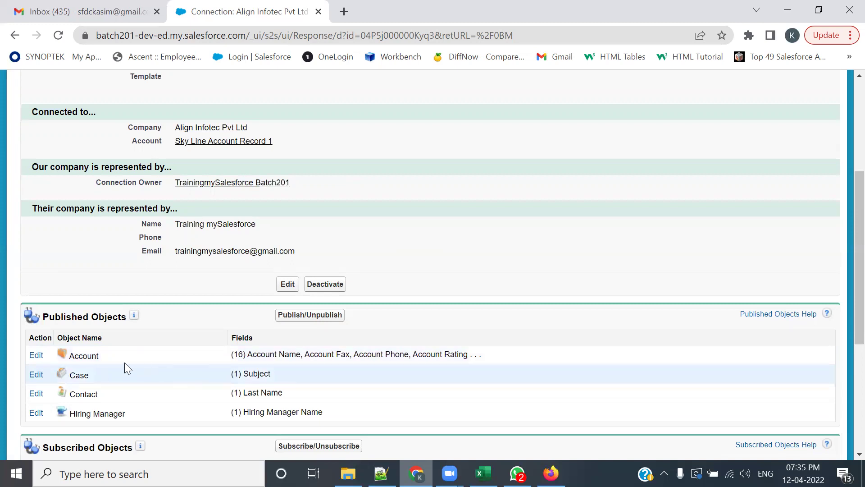
{"action": "left_click_drag", "start_coordinate": [246, 355], "coordinate": [232, 361]}
Publish the Case fields Case Number, Case Origin, Case Reason, Case Type, Description, Email Address, Phone and Status, and save
{"action": "left_click", "coordinate": [35, 375]}
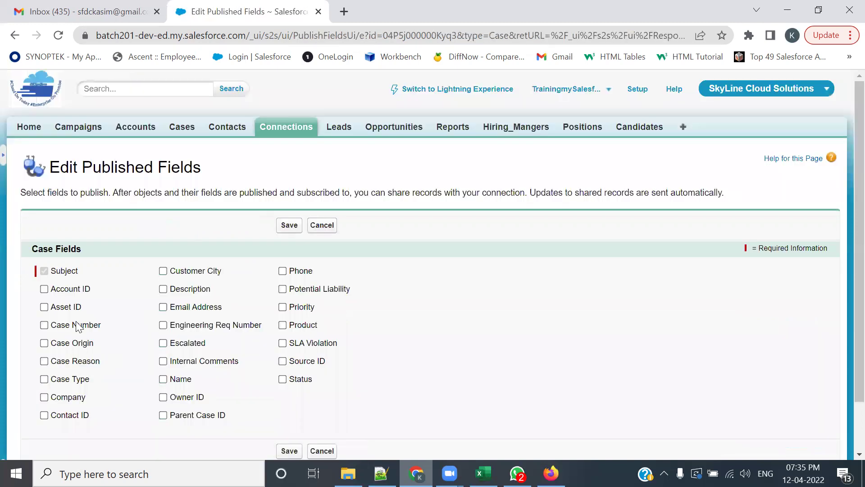
{"action": "left_click", "coordinate": [43, 325]}
{"action": "left_click", "coordinate": [44, 343]}
{"action": "left_click", "coordinate": [44, 361]}
{"action": "left_click", "coordinate": [45, 378]}
{"action": "left_click", "coordinate": [163, 289]}
{"action": "left_click", "coordinate": [163, 308]}
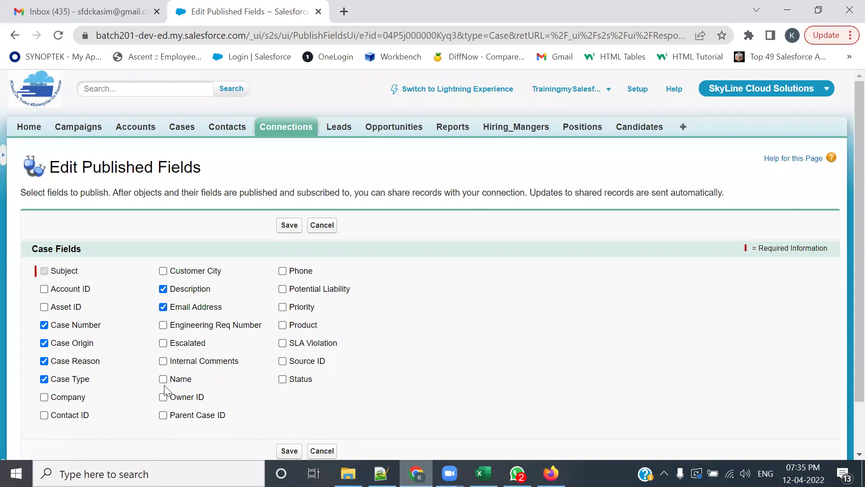
{"action": "left_click", "coordinate": [282, 271]}
{"action": "left_click", "coordinate": [282, 379]}
{"action": "left_click", "coordinate": [290, 229]}
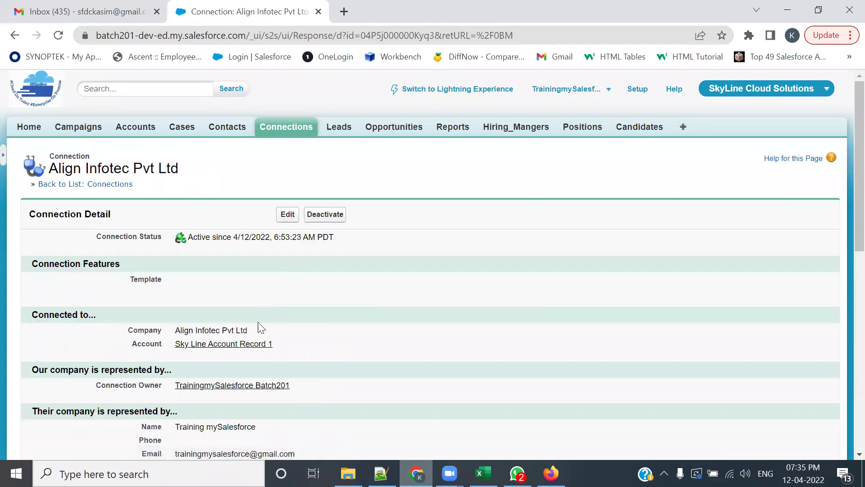
Edit the published Contact fields and select Email and First Name
{"action": "scroll", "coordinate": [259, 326], "scroll_direction": "down", "scroll_amount": 6}
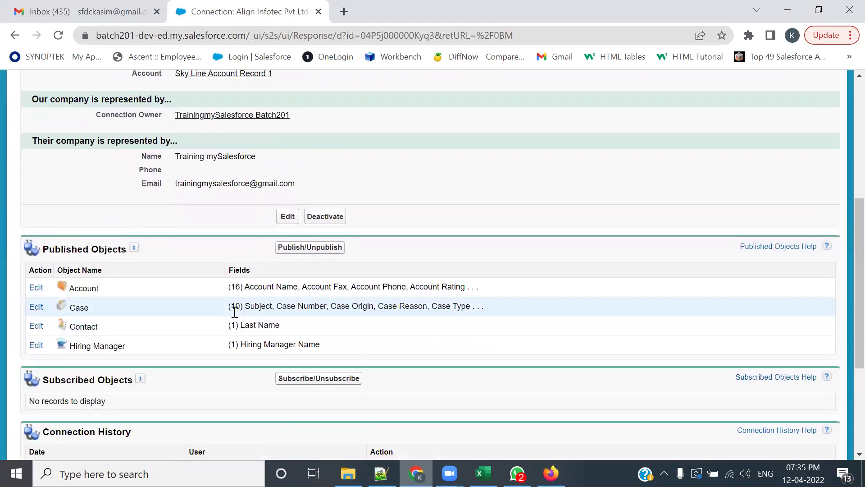
{"action": "left_click", "coordinate": [37, 327]}
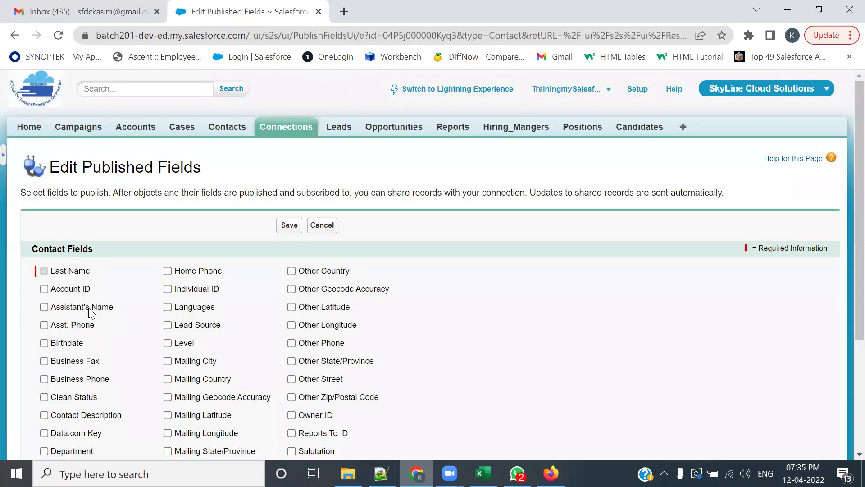
{"action": "scroll", "coordinate": [90, 311], "scroll_direction": "down", "scroll_amount": 3}
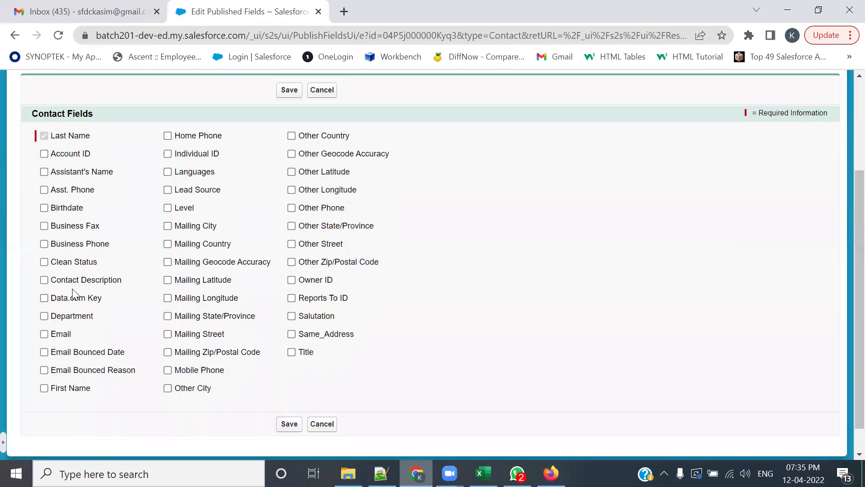
{"action": "left_click", "coordinate": [44, 334]}
{"action": "left_click", "coordinate": [45, 388]}
Select the Contact's Mailing City, Country, Latitude, Longitude, State/Province, Street and Zip/Postal Code fields, plus Mobile Phone
{"action": "left_click", "coordinate": [167, 226]}
{"action": "left_click", "coordinate": [168, 244]}
{"action": "left_click", "coordinate": [168, 280]}
{"action": "left_click", "coordinate": [168, 298]}
{"action": "left_click", "coordinate": [168, 316]}
{"action": "left_click", "coordinate": [168, 334]}
{"action": "left_click", "coordinate": [169, 353]}
{"action": "left_click", "coordinate": [168, 370]}
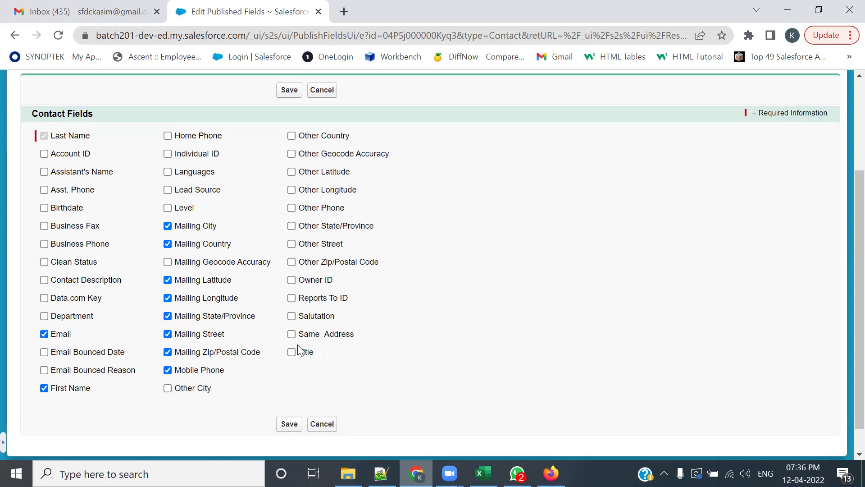
Add Title to the Contact fields, leave Salutation unselected and save the published Contact fields
{"action": "left_click", "coordinate": [291, 315]}
{"action": "left_click", "coordinate": [292, 352]}
{"action": "left_click", "coordinate": [292, 316]}
{"action": "left_click", "coordinate": [290, 423]}
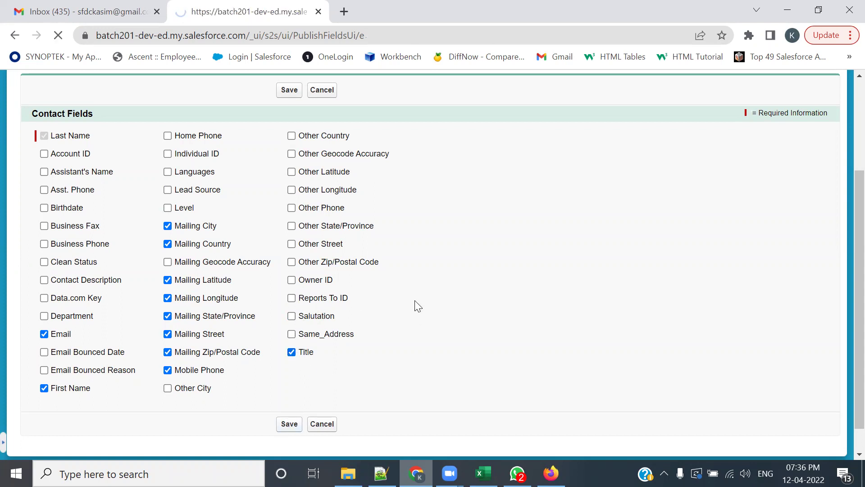
Publish the Hiring Manager fields Contact Number, HR Email ID and Location, save, and review the Published Objects list
{"action": "scroll", "coordinate": [340, 328], "scroll_direction": "down", "scroll_amount": 5}
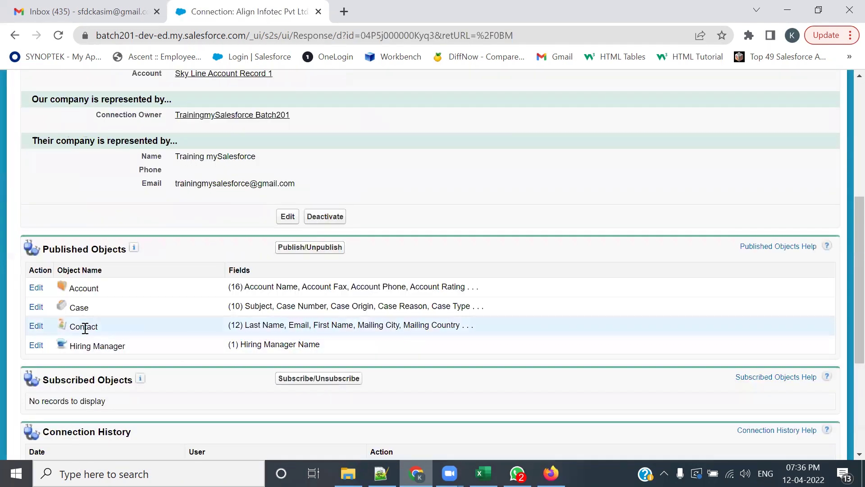
{"action": "left_click", "coordinate": [36, 347]}
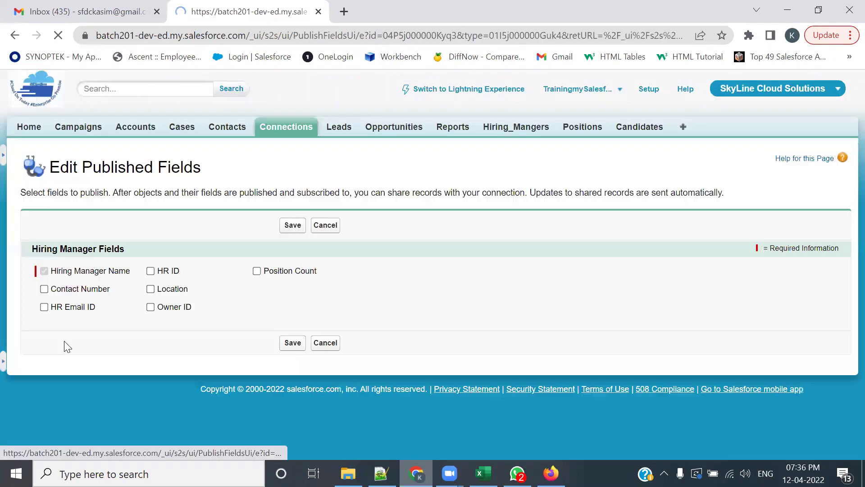
{"action": "left_click", "coordinate": [44, 307]}
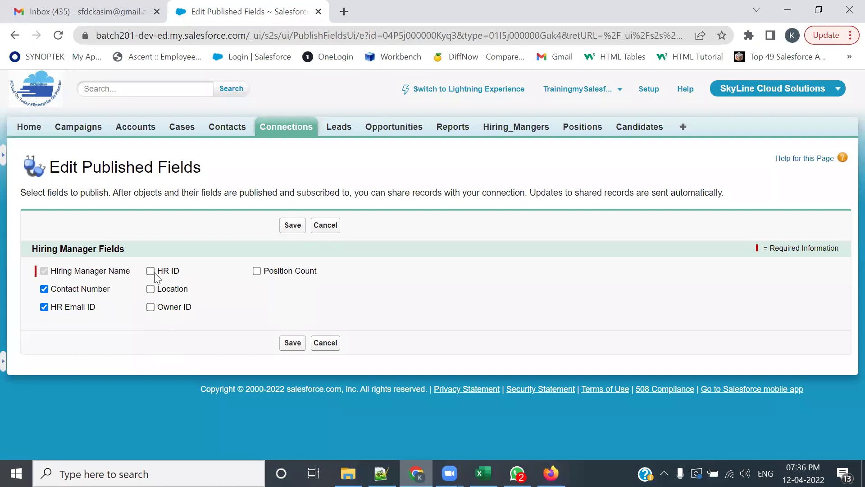
{"action": "left_click", "coordinate": [151, 290]}
{"action": "left_click", "coordinate": [293, 343]}
{"action": "scroll", "coordinate": [225, 399], "scroll_direction": "down", "scroll_amount": 8}
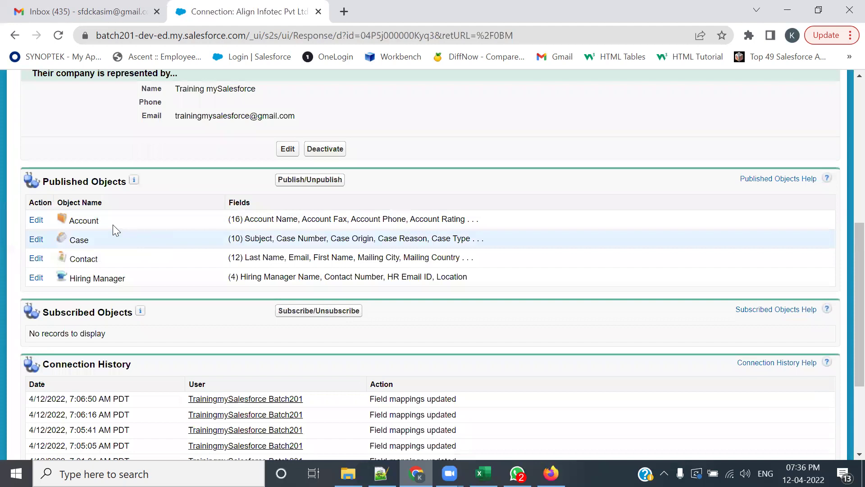
{"action": "left_click_drag", "start_coordinate": [99, 221], "coordinate": [95, 221]}
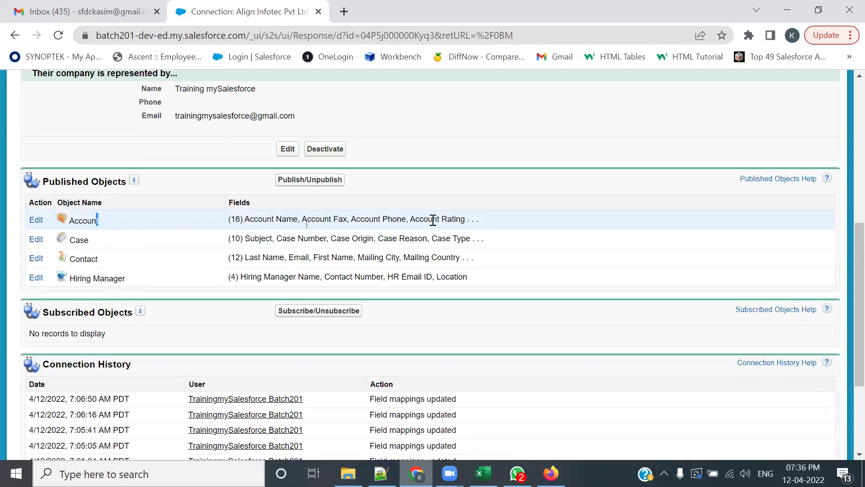
{"action": "left_click", "coordinate": [205, 227]}
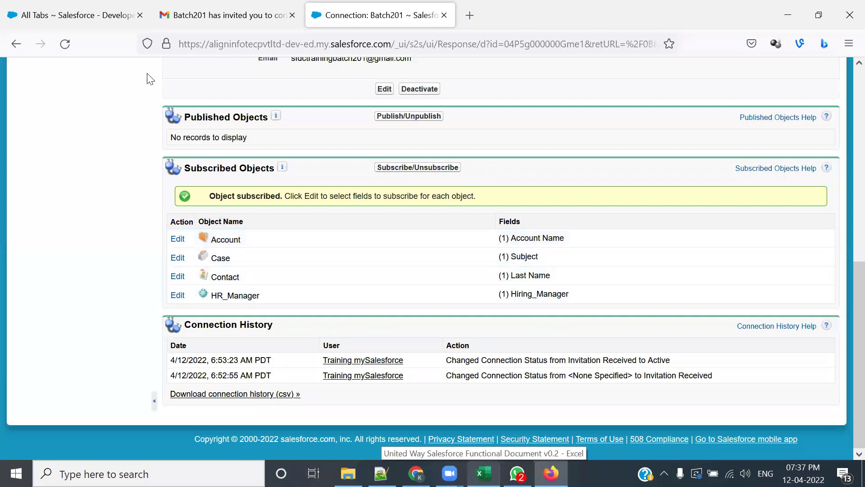
Switch to Firefox, reload the Batch201 connection and open the subscribed Account fields for mapping
{"action": "left_click", "coordinate": [65, 44]}
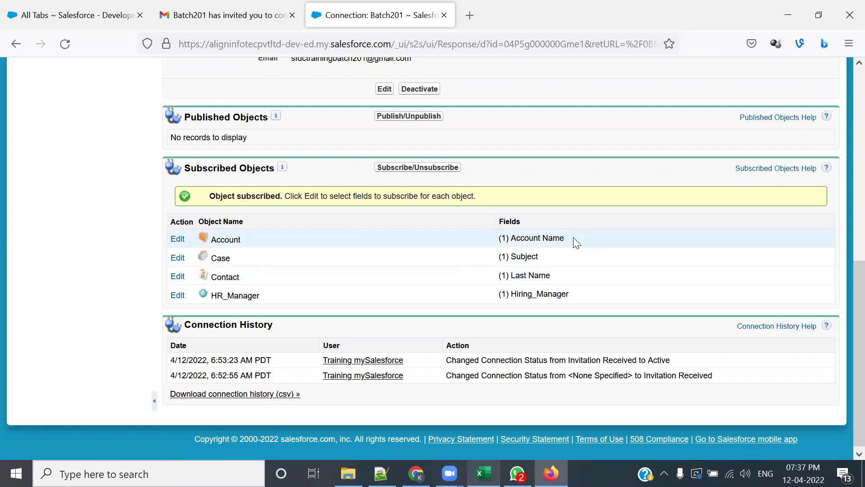
{"action": "left_click_drag", "start_coordinate": [574, 239], "coordinate": [492, 241]}
{"action": "left_click", "coordinate": [178, 240]}
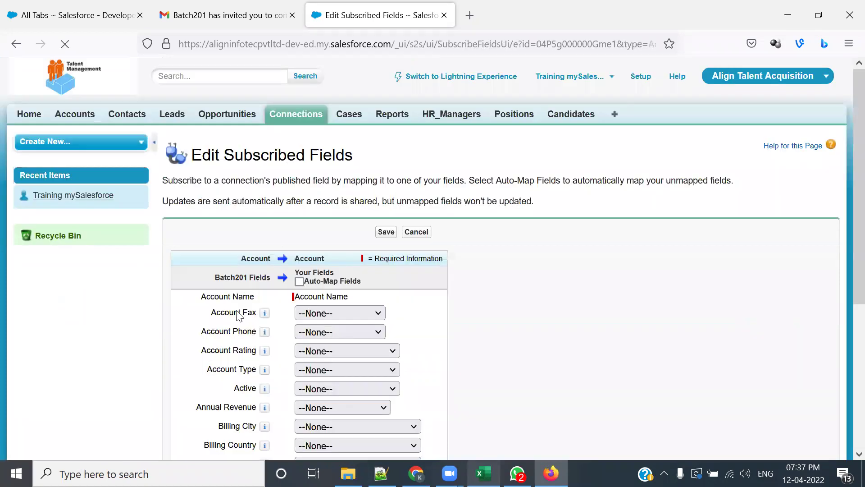
{"action": "scroll", "coordinate": [242, 311], "scroll_direction": "down", "scroll_amount": 2}
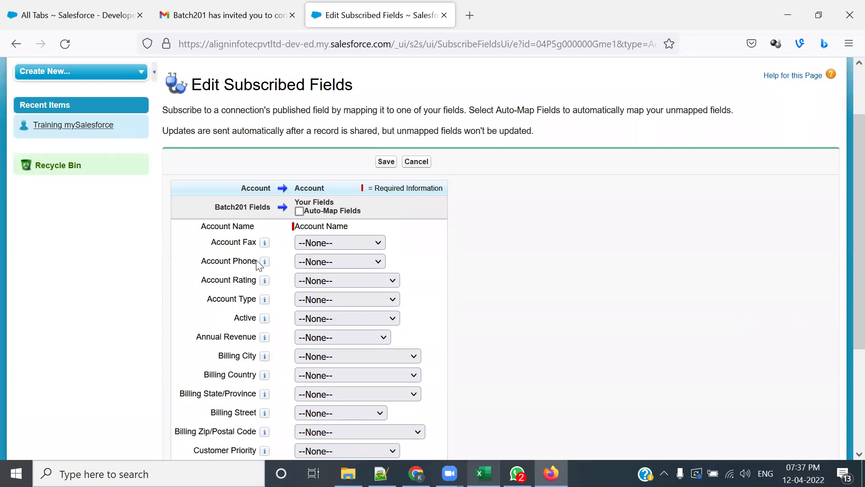
{"action": "mouse_move", "coordinate": [257, 264]}
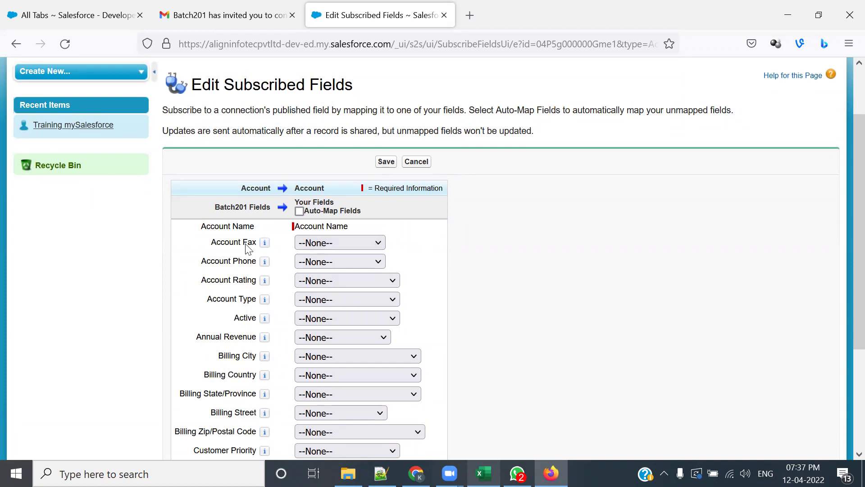
Check which consumer fields are available for mapping Account Fax, Account Phone and Account Rating, without choosing any
{"action": "left_click", "coordinate": [350, 238]}
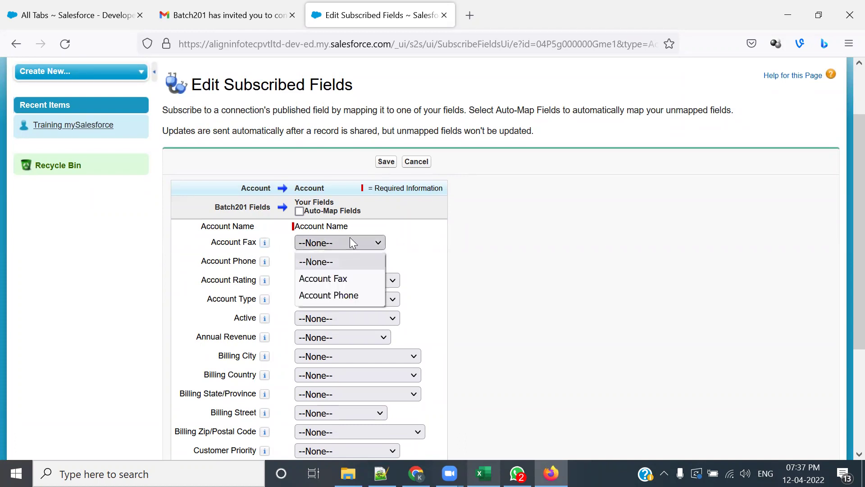
{"action": "left_click", "coordinate": [419, 245]}
{"action": "left_click", "coordinate": [334, 261]}
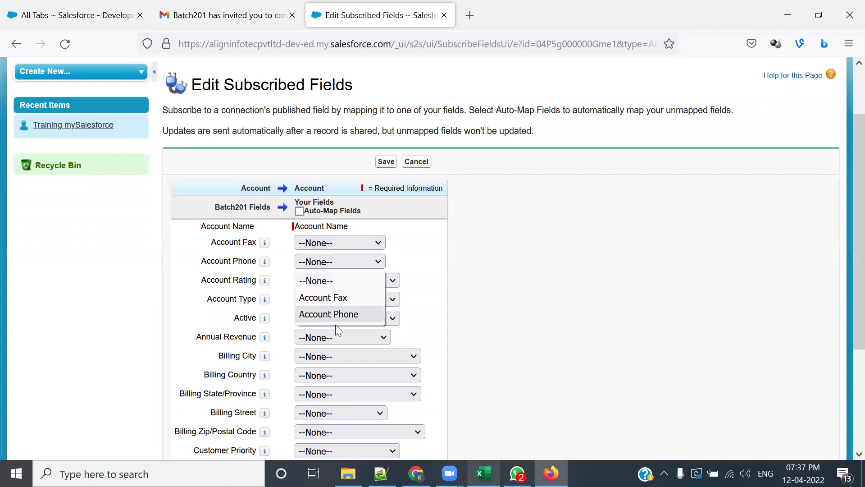
{"action": "left_click", "coordinate": [436, 261]}
{"action": "left_click", "coordinate": [338, 279]}
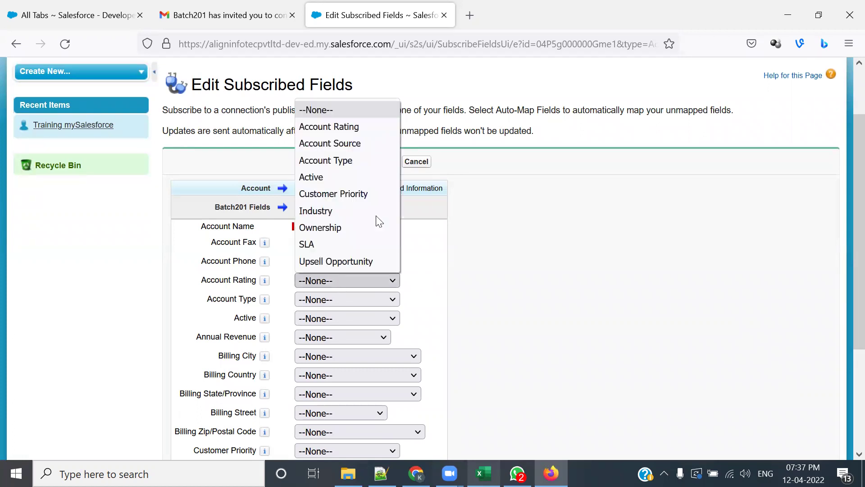
{"action": "left_click", "coordinate": [435, 259]}
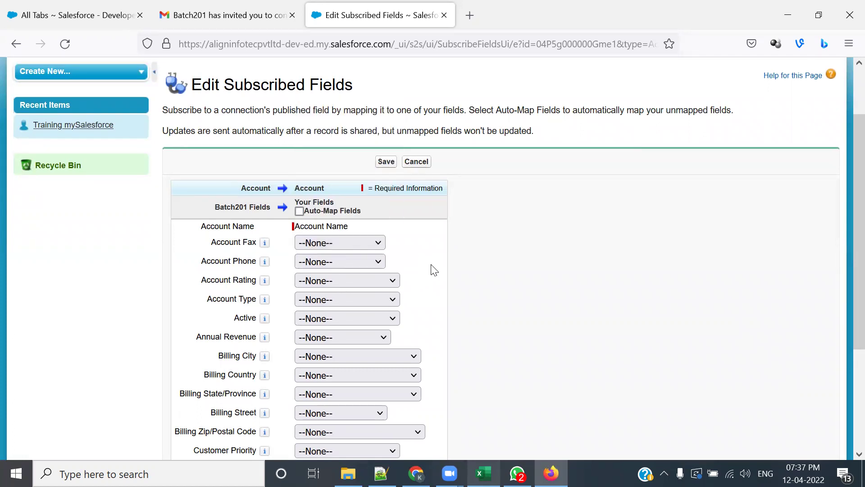
Auto-map the subscribed Account fields, review the resulting field pairs and save the mapping
{"action": "left_click", "coordinate": [299, 211]}
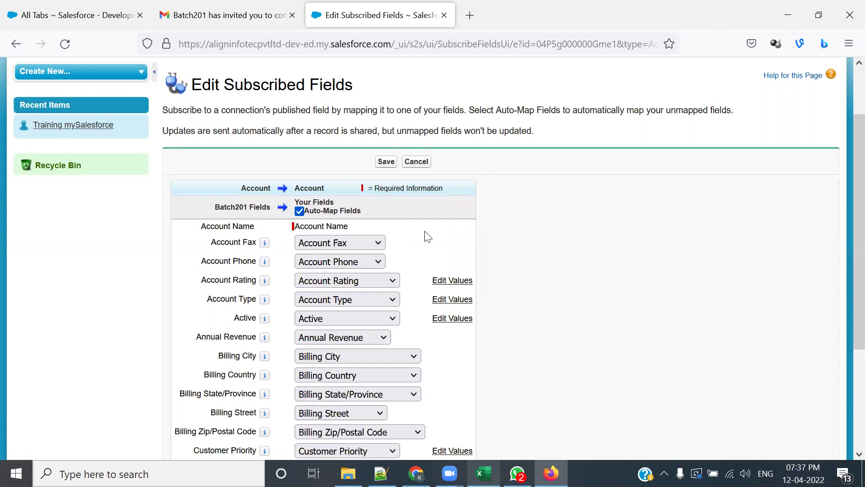
{"action": "scroll", "coordinate": [429, 237], "scroll_direction": "down", "scroll_amount": 2}
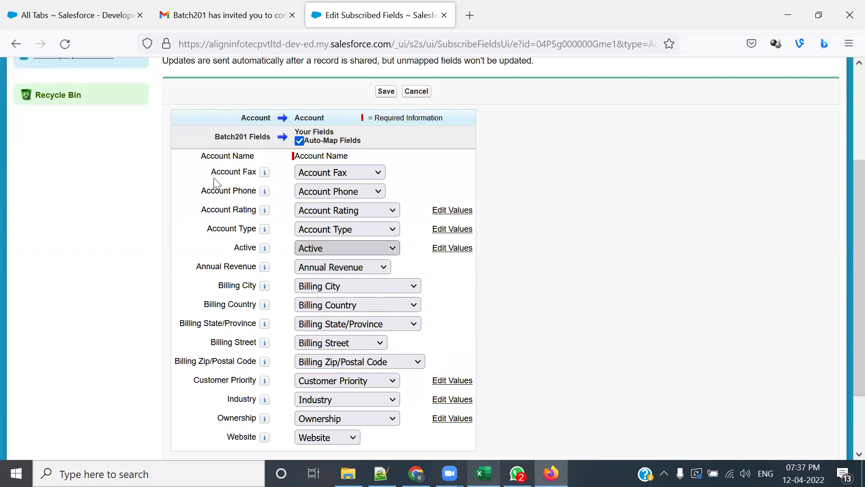
{"action": "scroll", "coordinate": [444, 234], "scroll_direction": "down", "scroll_amount": 3}
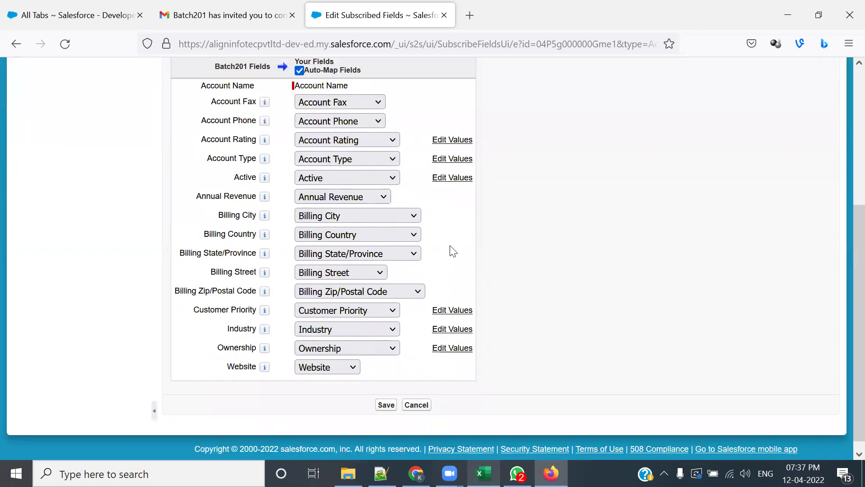
{"action": "scroll", "coordinate": [428, 239], "scroll_direction": "up", "scroll_amount": 3}
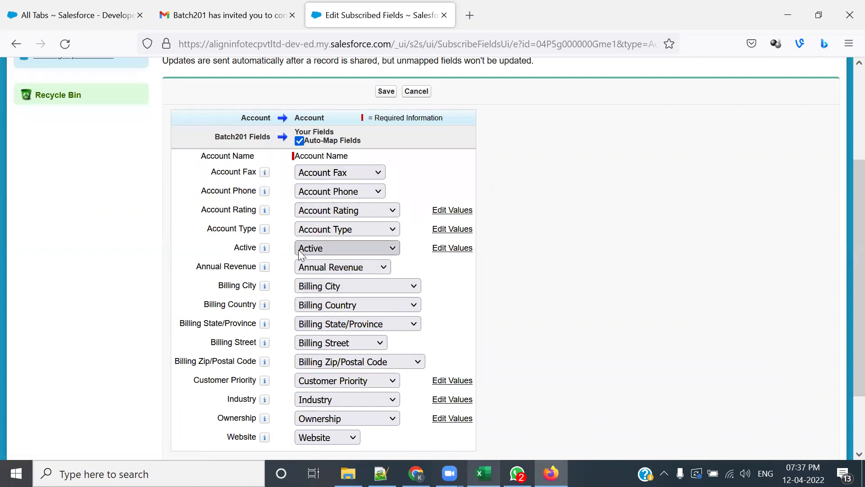
{"action": "scroll", "coordinate": [359, 319], "scroll_direction": "down", "scroll_amount": 3}
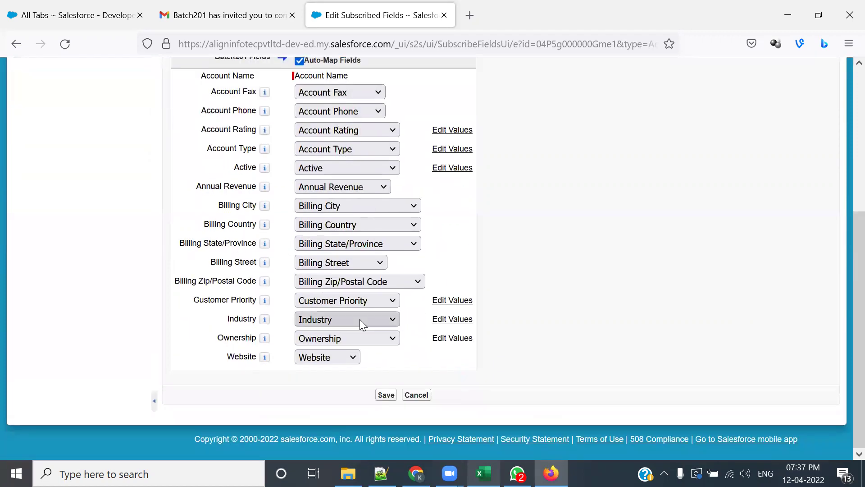
{"action": "scroll", "coordinate": [360, 324], "scroll_direction": "up", "scroll_amount": 5}
{"action": "scroll", "coordinate": [341, 293], "scroll_direction": "down", "scroll_amount": 3}
{"action": "mouse_move", "coordinate": [265, 150]}
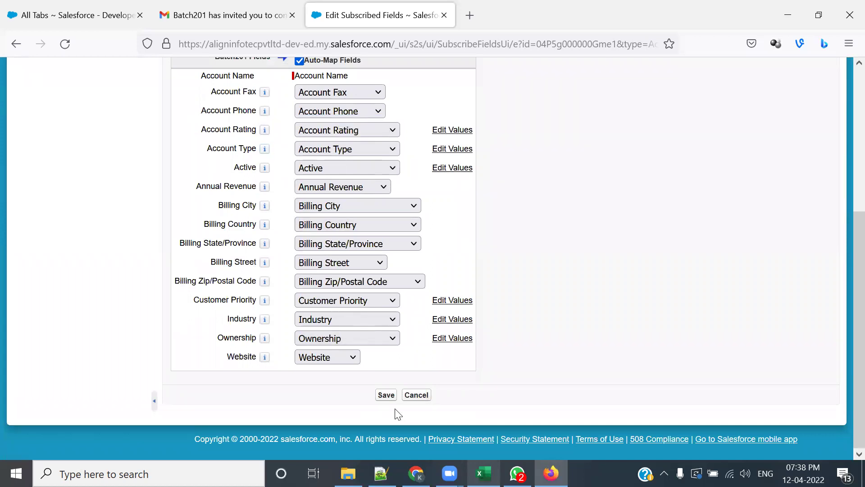
{"action": "left_click", "coordinate": [385, 397]}
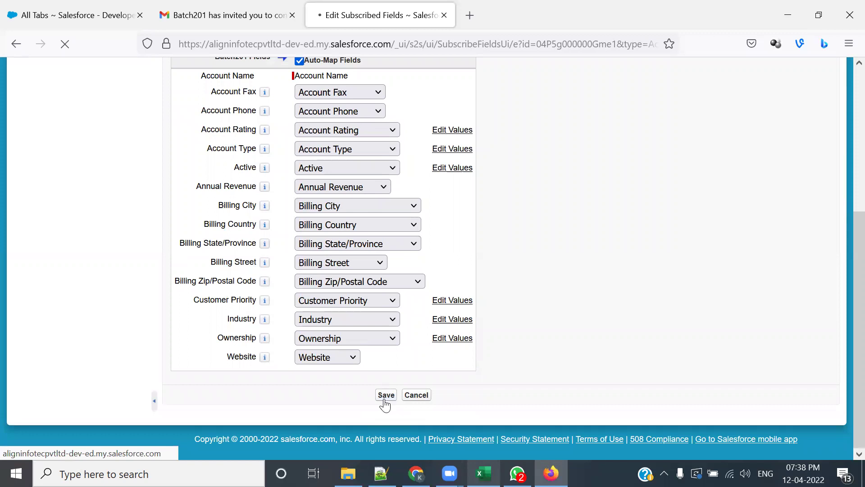
Review the Case and Contact rows under Subscribed Objects, then open the Case fields for editing and auto-map them
{"action": "scroll", "coordinate": [278, 331], "scroll_direction": "down", "scroll_amount": 7}
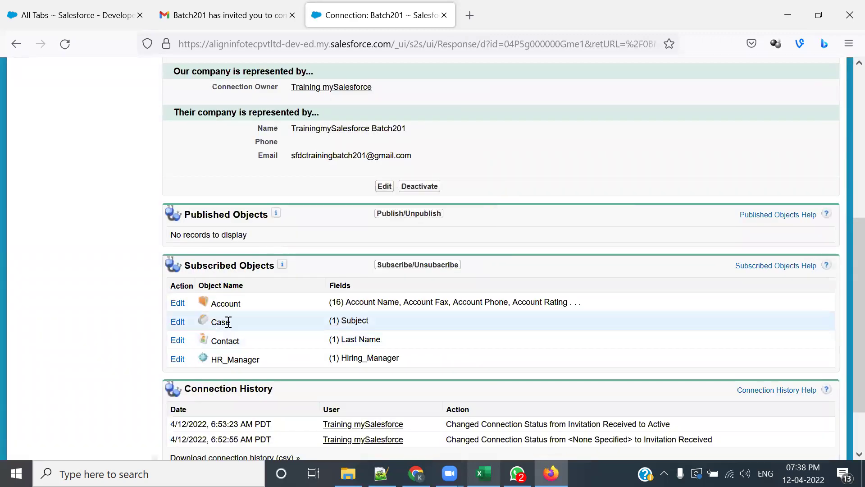
{"action": "left_click_drag", "start_coordinate": [372, 320], "coordinate": [315, 324]}
{"action": "left_click_drag", "start_coordinate": [387, 340], "coordinate": [303, 352]}
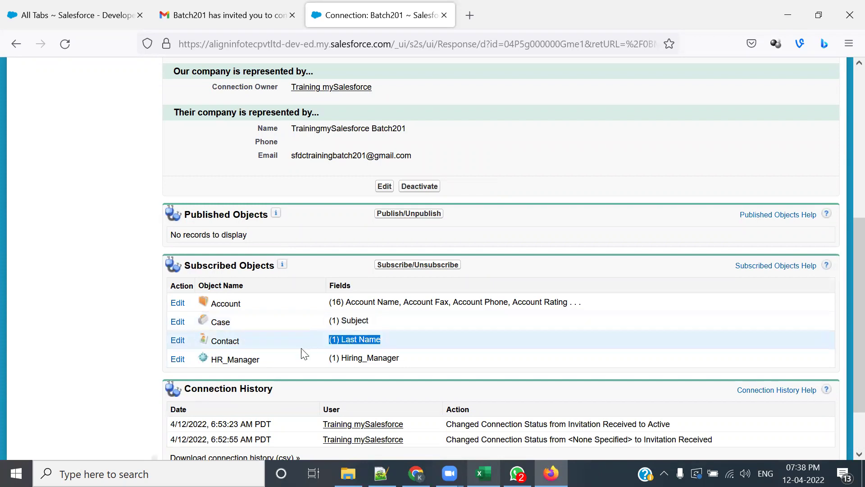
{"action": "left_click", "coordinate": [178, 323]}
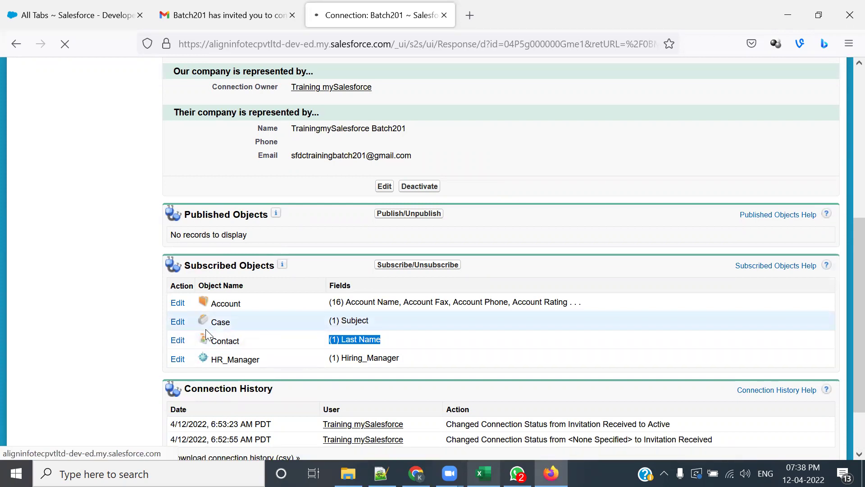
{"action": "scroll", "coordinate": [451, 309], "scroll_direction": "down", "scroll_amount": 3}
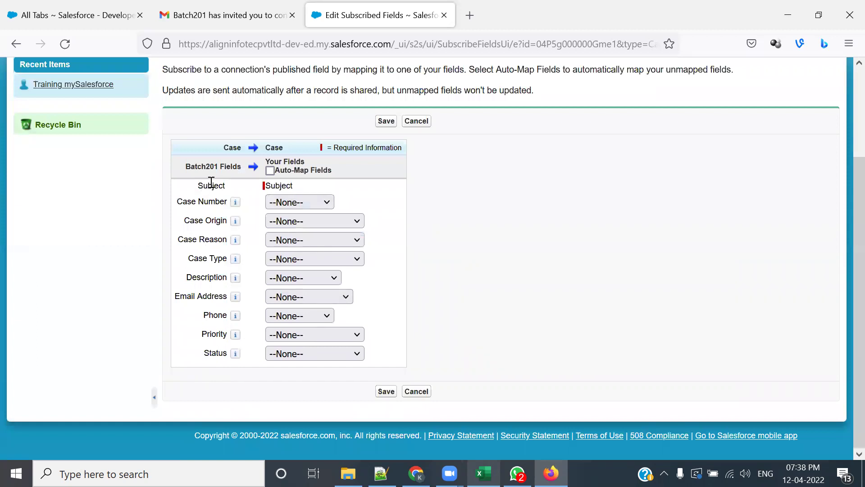
{"action": "left_click", "coordinate": [269, 171]}
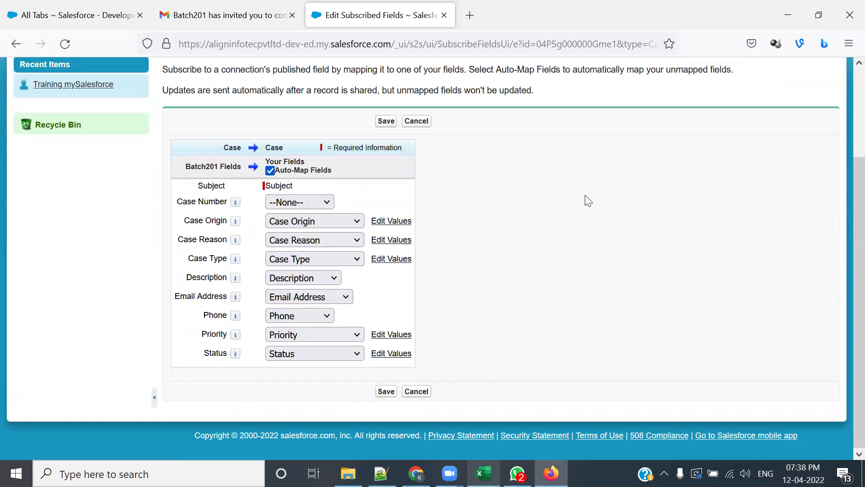
Check Case Number's data type and mapping options, leave it set to --None-- and save the subscribed Case fields
{"action": "left_click", "coordinate": [326, 204]}
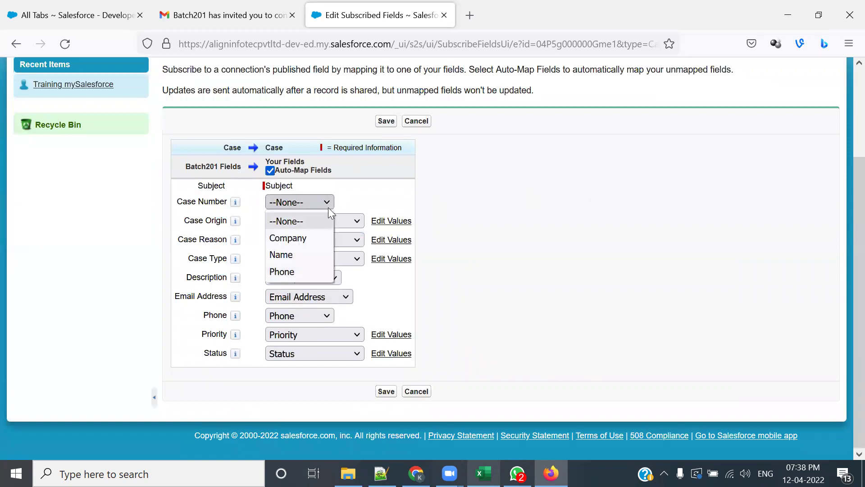
{"action": "left_click", "coordinate": [391, 193]}
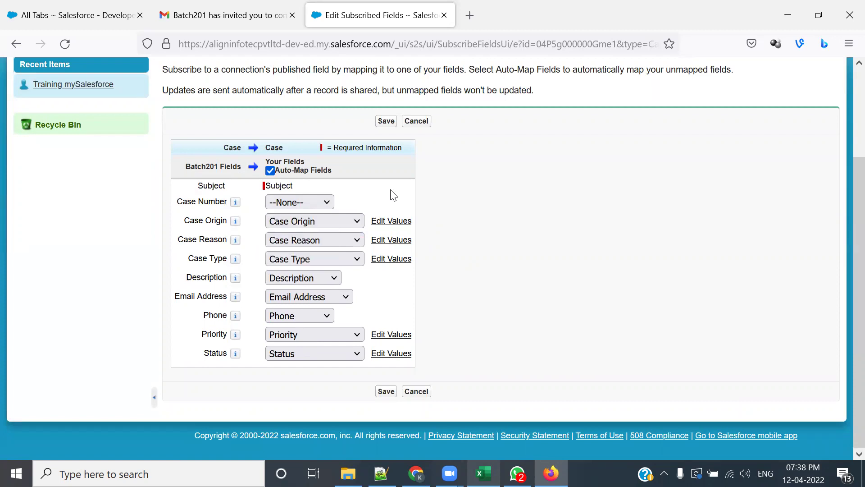
{"action": "left_click", "coordinate": [309, 202]}
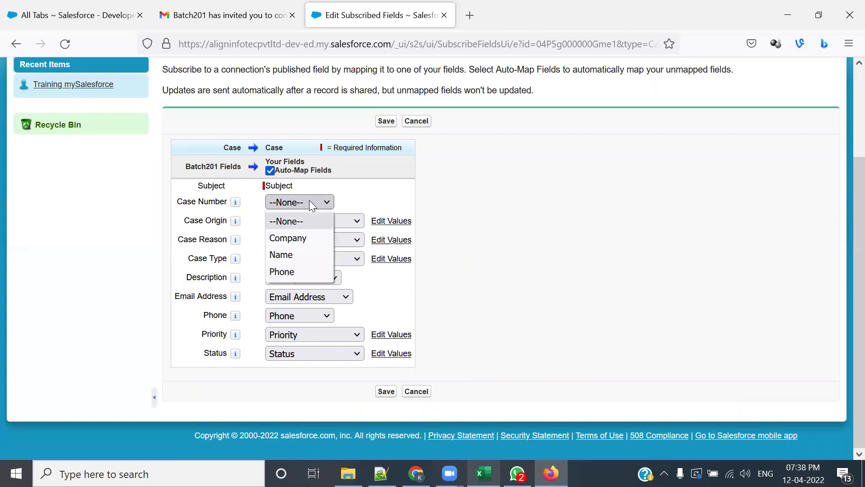
{"action": "left_click", "coordinate": [309, 202]}
{"action": "left_click_drag", "start_coordinate": [174, 210], "coordinate": [309, 210]}
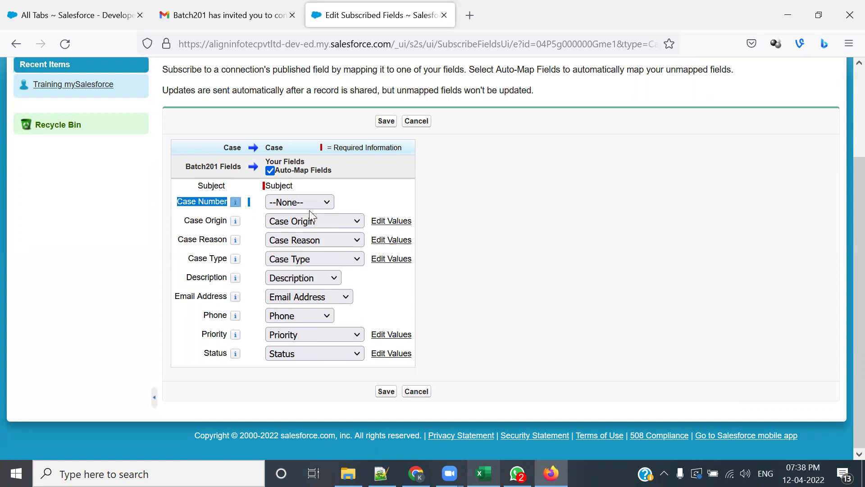
{"action": "left_click", "coordinate": [359, 201]}
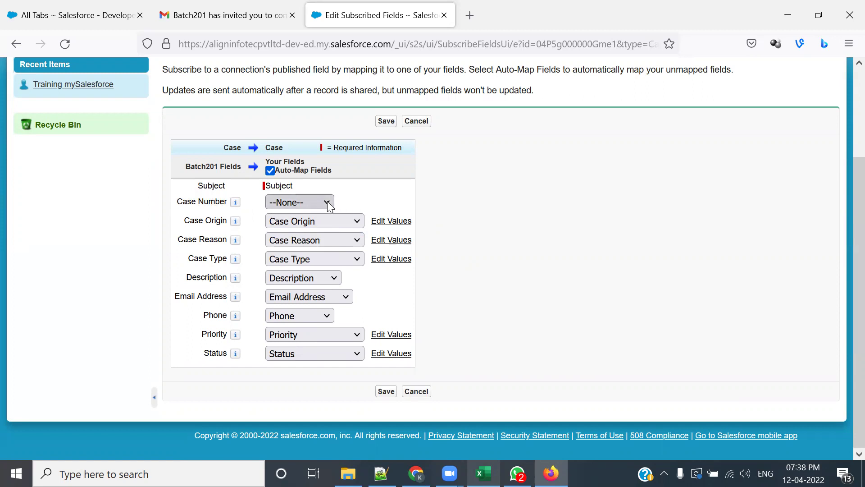
{"action": "left_click", "coordinate": [327, 201]}
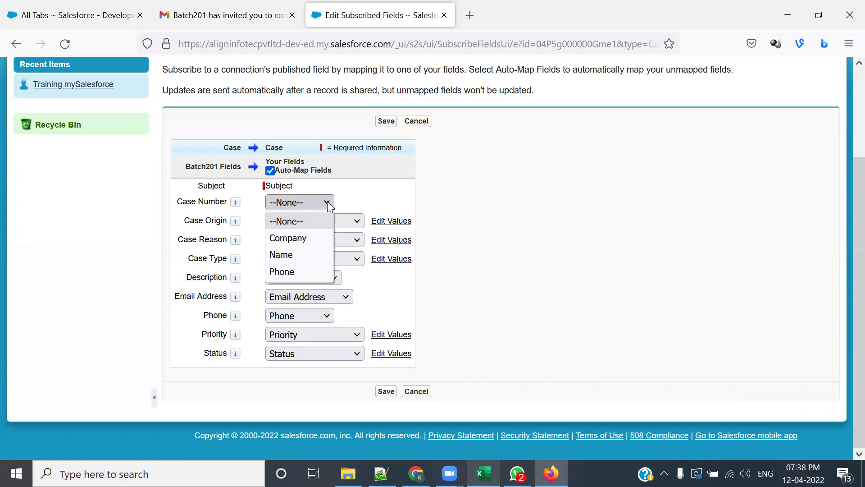
{"action": "left_click", "coordinate": [235, 203]}
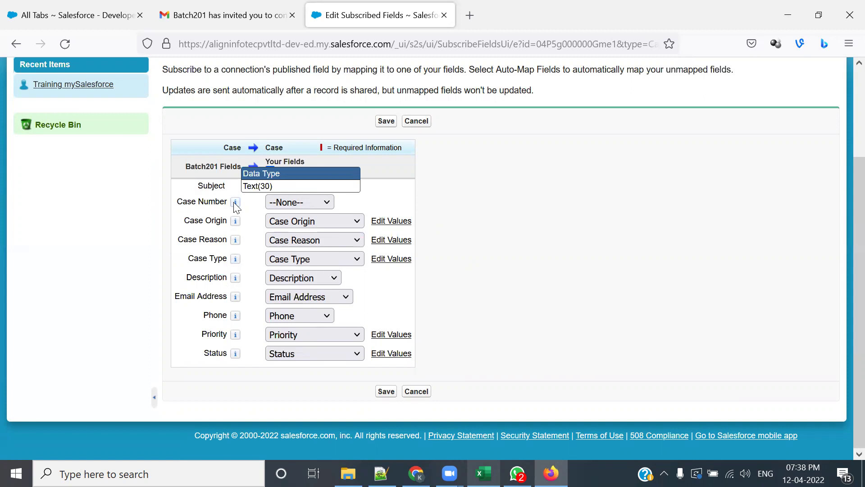
{"action": "left_click", "coordinate": [319, 202]}
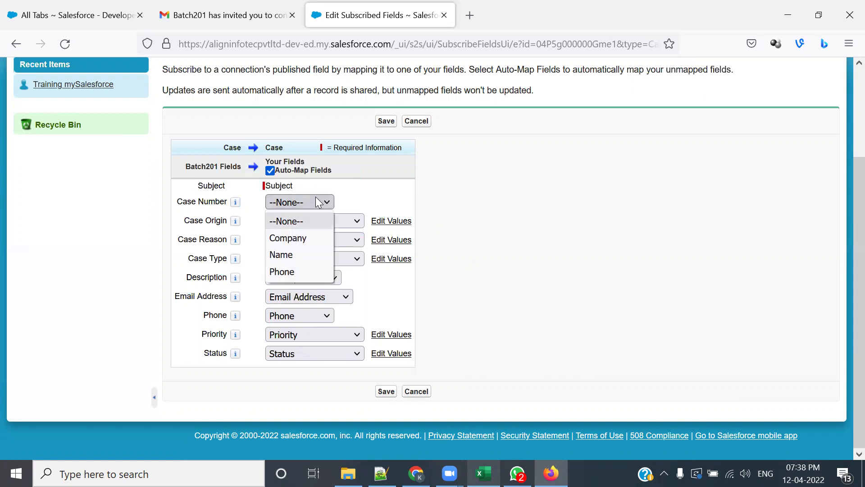
{"action": "left_click", "coordinate": [360, 201]}
{"action": "left_click", "coordinate": [387, 392]}
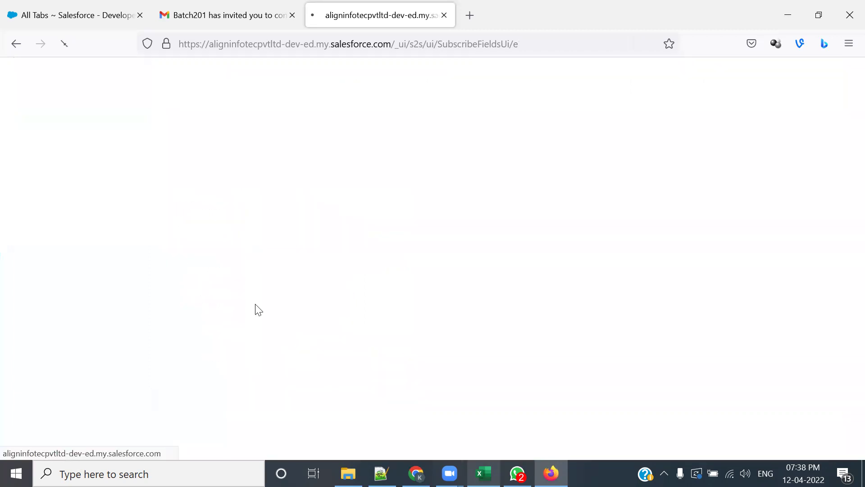
Open the subscribed Contact fields for editing, auto-map them and save the mapping
{"action": "scroll", "coordinate": [358, 311], "scroll_direction": "down", "scroll_amount": 8}
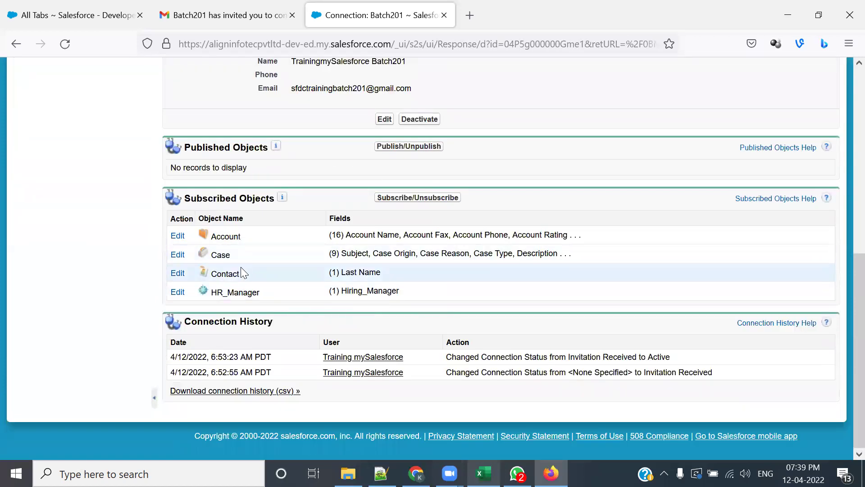
{"action": "left_click", "coordinate": [176, 275]}
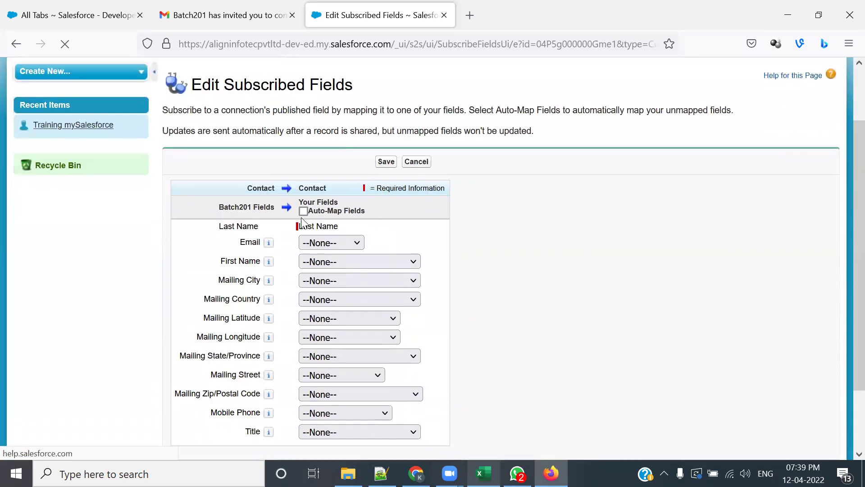
{"action": "left_click", "coordinate": [303, 211]}
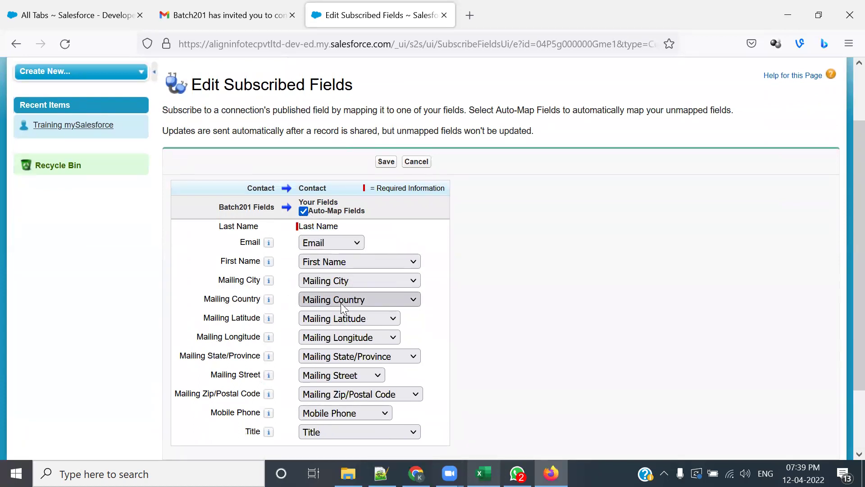
{"action": "scroll", "coordinate": [314, 337], "scroll_direction": "down", "scroll_amount": 3}
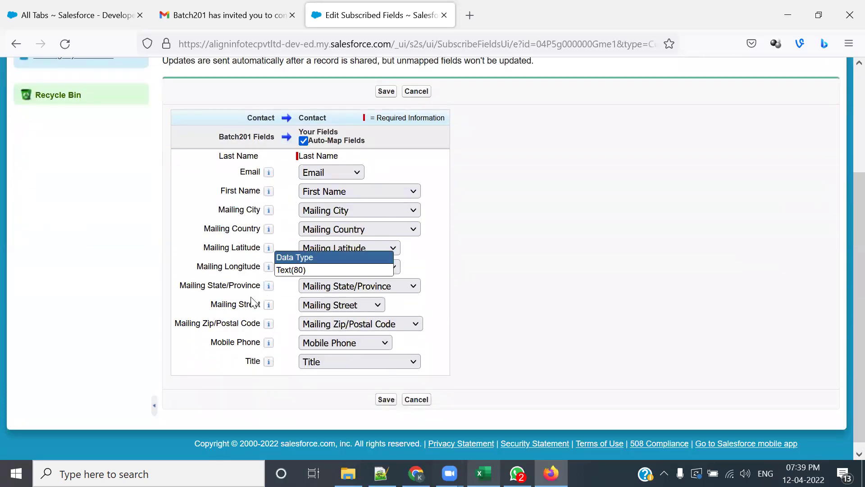
{"action": "left_click", "coordinate": [384, 401]}
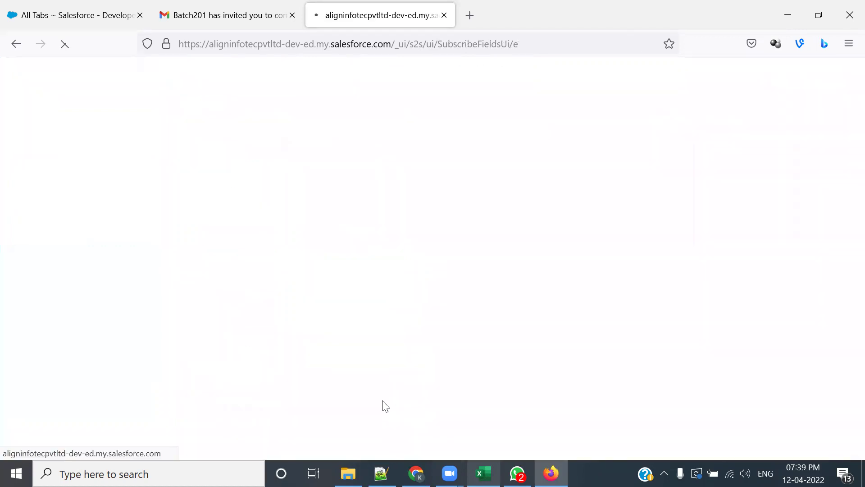
Open the subscribed HR_Manager fields and manually map Contact Number, HR Email ID and Location to the fields of the same names
{"action": "scroll", "coordinate": [381, 353], "scroll_direction": "down", "scroll_amount": 8}
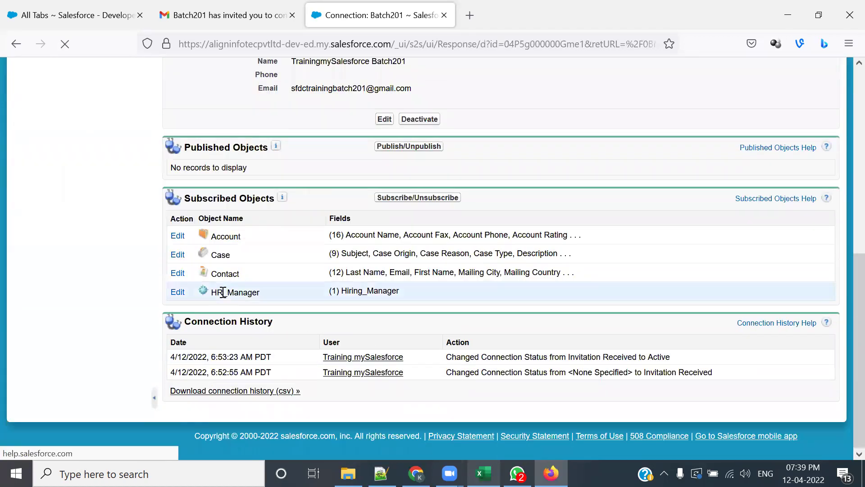
{"action": "left_click", "coordinate": [175, 294]}
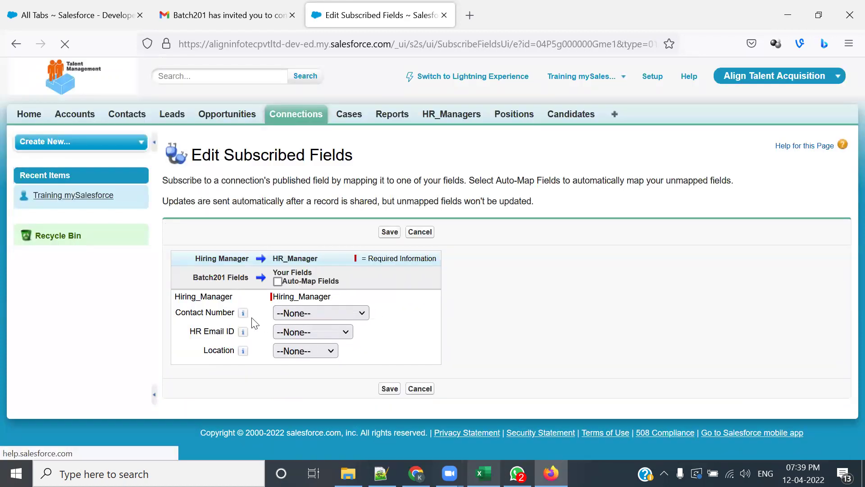
{"action": "left_click", "coordinate": [338, 317]}
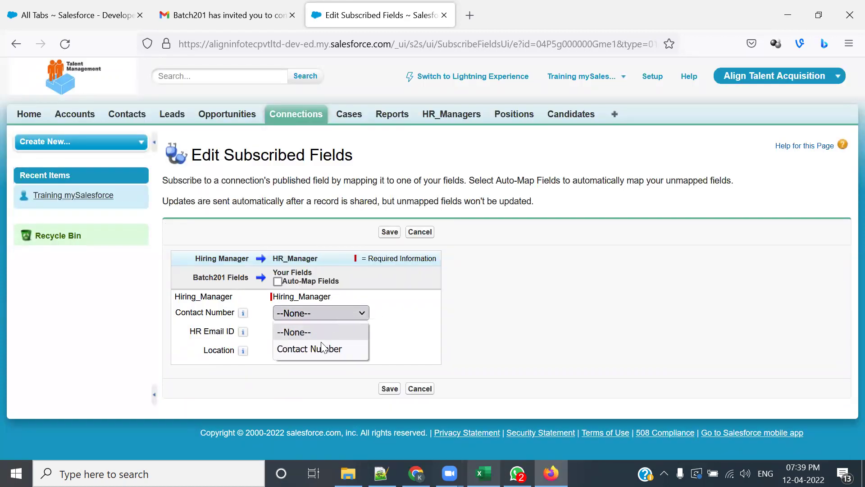
{"action": "left_click", "coordinate": [325, 350]}
{"action": "left_click", "coordinate": [343, 332]}
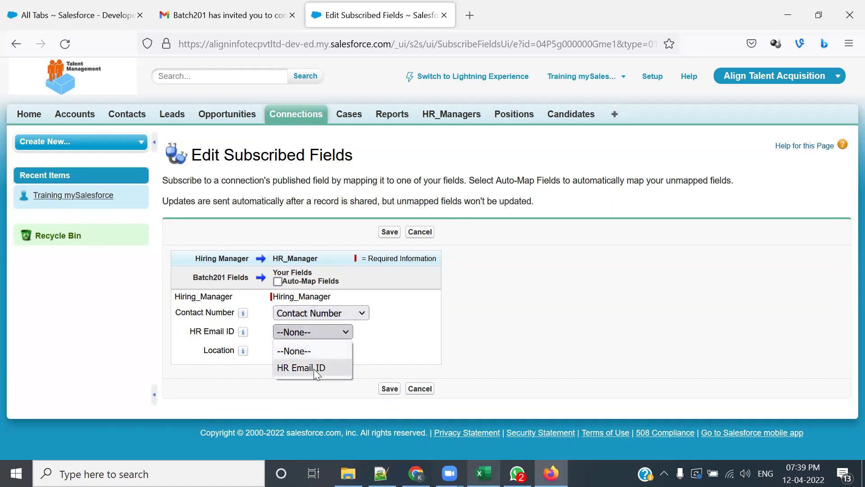
{"action": "left_click", "coordinate": [321, 369]}
{"action": "left_click", "coordinate": [297, 352]}
{"action": "left_click", "coordinate": [295, 387]}
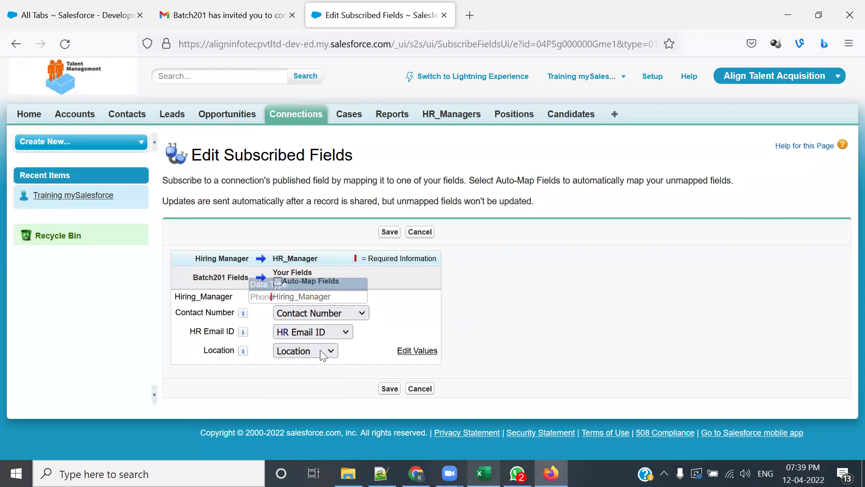
Save the HR_Manager field mapping and check the Subscribed Objects list of the Batch201 connection
{"action": "left_click", "coordinate": [391, 389]}
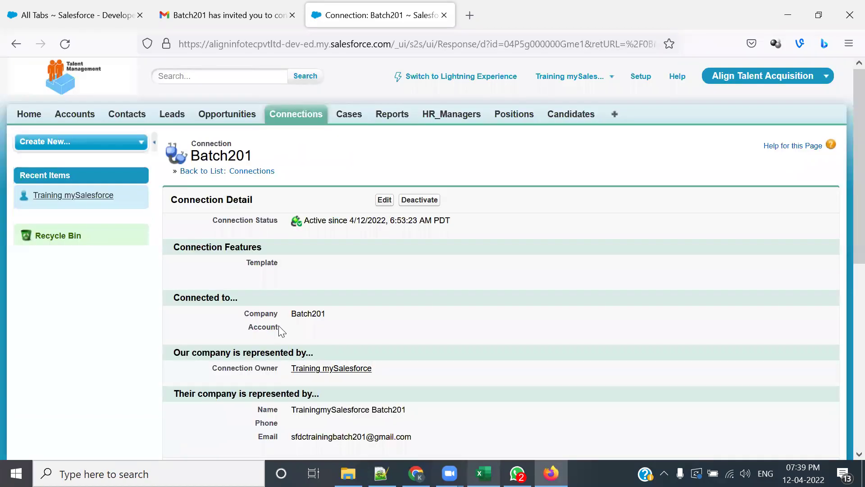
{"action": "scroll", "coordinate": [380, 341], "scroll_direction": "down", "scroll_amount": 6}
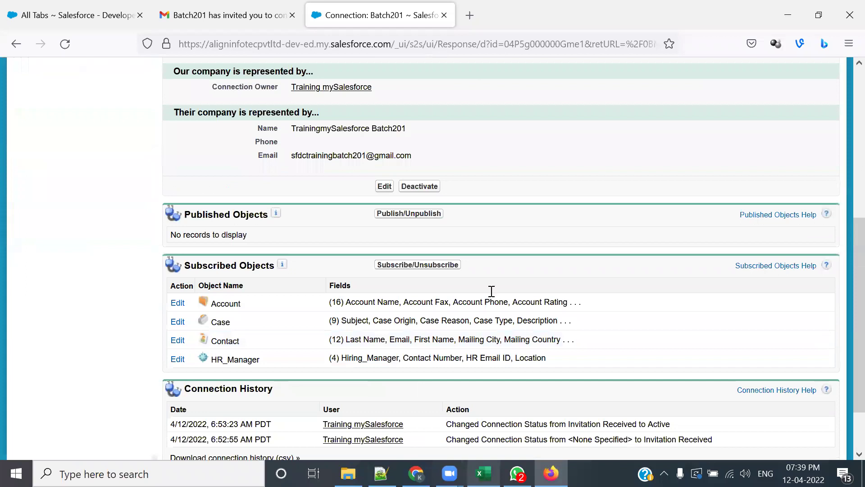
Switch to the 201-Integration.txt notes in Notepad++ and review the object mapping example and the Step 7 instructions on publishing fields
{"action": "key", "text": "alt+Tab"}
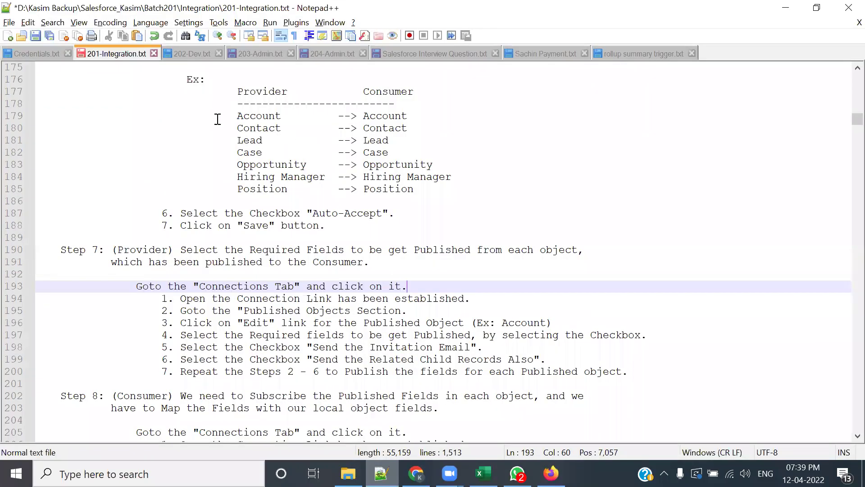
{"action": "left_click_drag", "start_coordinate": [213, 117], "coordinate": [427, 128]}
{"action": "scroll", "coordinate": [416, 235], "scroll_direction": "down", "scroll_amount": 1}
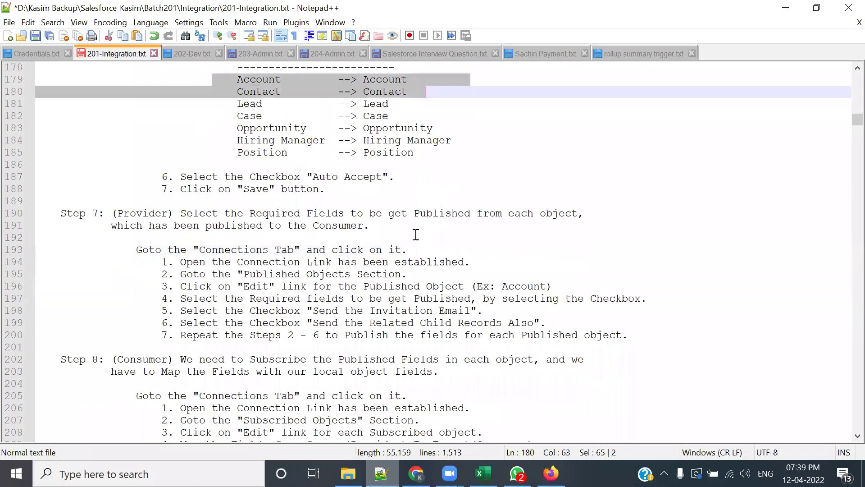
{"action": "scroll", "coordinate": [416, 235], "scroll_direction": "down", "scroll_amount": 1}
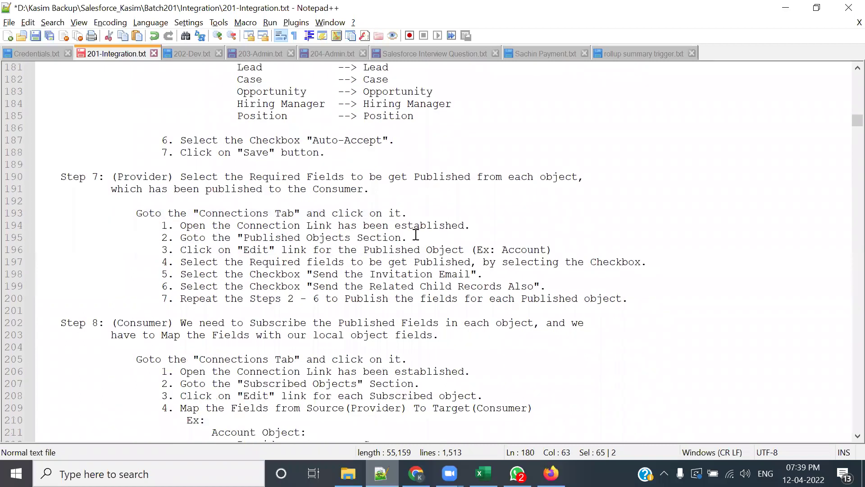
{"action": "scroll", "coordinate": [409, 271], "scroll_direction": "down", "scroll_amount": 2}
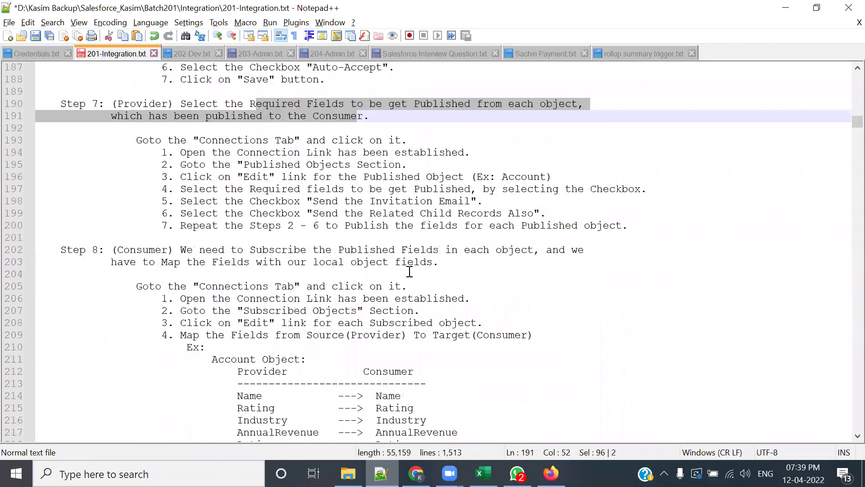
{"action": "scroll", "coordinate": [410, 272], "scroll_direction": "down", "scroll_amount": 2}
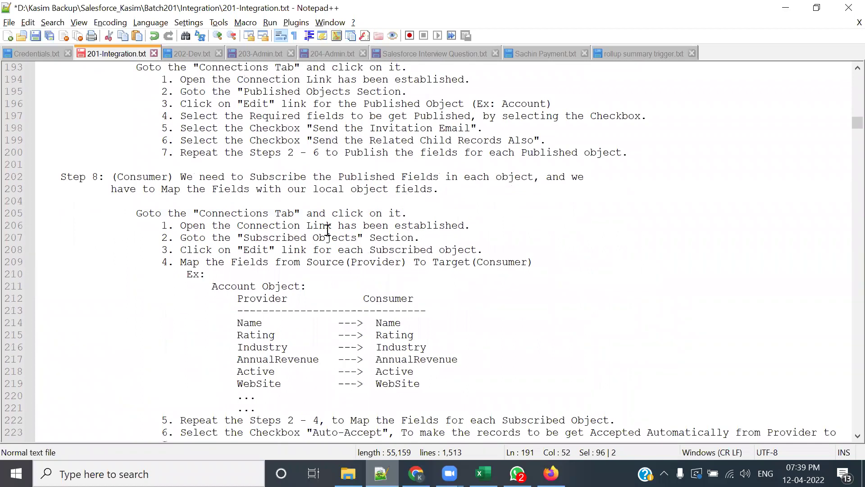
{"action": "scroll", "coordinate": [301, 277], "scroll_direction": "down", "scroll_amount": 1}
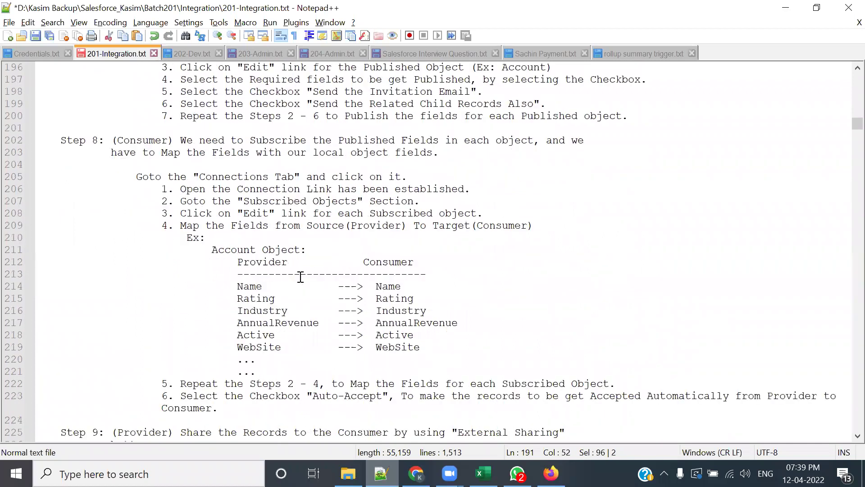
{"action": "scroll", "coordinate": [275, 230], "scroll_direction": "up", "scroll_amount": 3}
{"action": "left_click", "coordinate": [256, 141]}
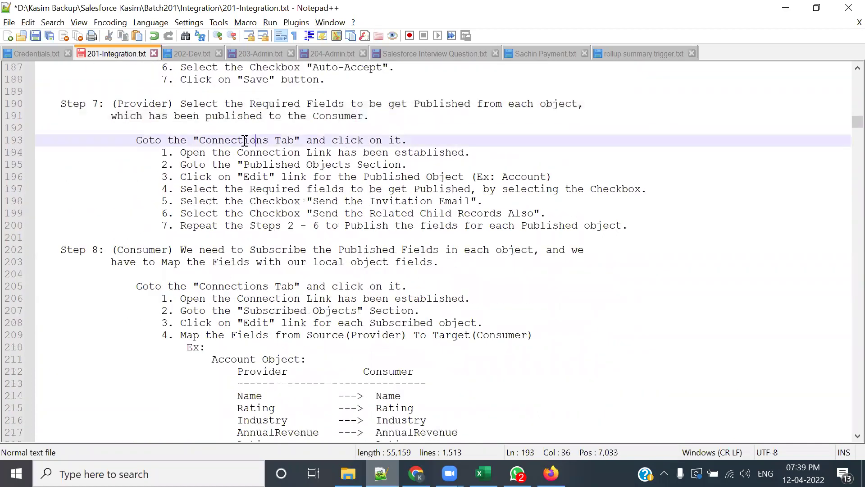
{"action": "left_click_drag", "start_coordinate": [238, 140], "coordinate": [309, 249]}
{"action": "scroll", "coordinate": [341, 306], "scroll_direction": "down", "scroll_amount": 1}
{"action": "left_click", "coordinate": [253, 313]}
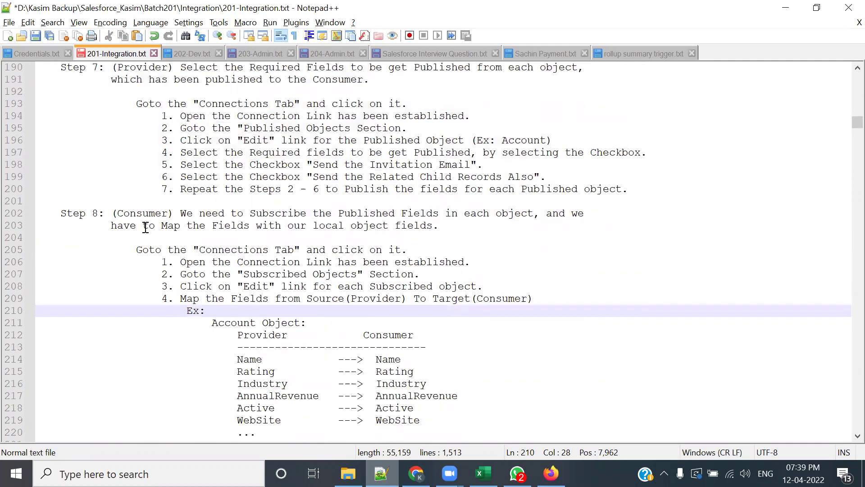
Review Step 8 on subscribing and mapping fields in the notes, comparing it with the consumer org's Subscribed Objects
{"action": "left_click_drag", "start_coordinate": [184, 206], "coordinate": [523, 271]}
{"action": "left_click", "coordinate": [488, 310]}
{"action": "left_click_drag", "start_coordinate": [332, 213], "coordinate": [469, 226]}
{"action": "scroll", "coordinate": [487, 323], "scroll_direction": "down", "scroll_amount": 2}
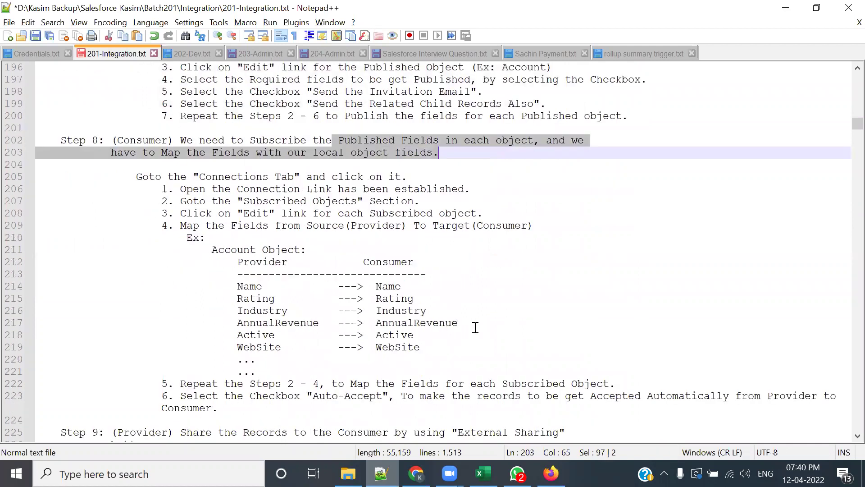
{"action": "left_click", "coordinate": [444, 284]}
{"action": "left_click_drag", "start_coordinate": [199, 290], "coordinate": [412, 293]}
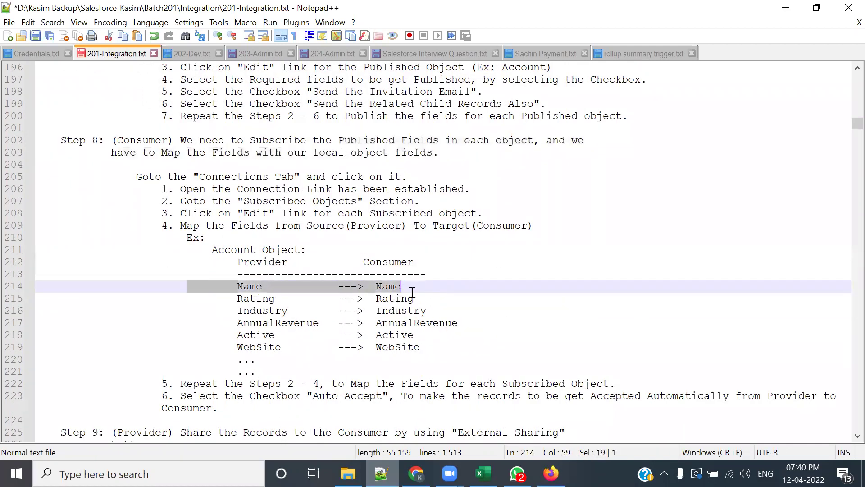
{"action": "scroll", "coordinate": [411, 292], "scroll_direction": "down", "scroll_amount": 3}
{"action": "left_click_drag", "start_coordinate": [250, 275], "coordinate": [376, 275]}
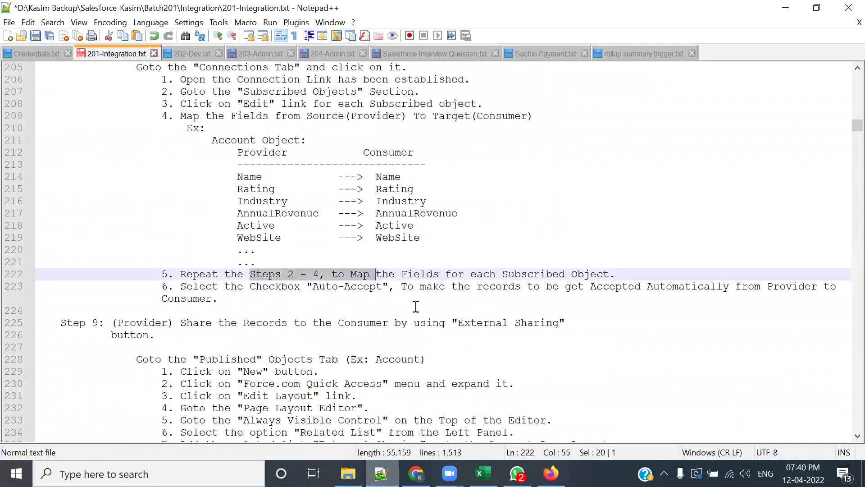
{"action": "scroll", "coordinate": [424, 306], "scroll_direction": "down", "scroll_amount": 2}
{"action": "left_click_drag", "start_coordinate": [503, 201], "coordinate": [606, 202]}
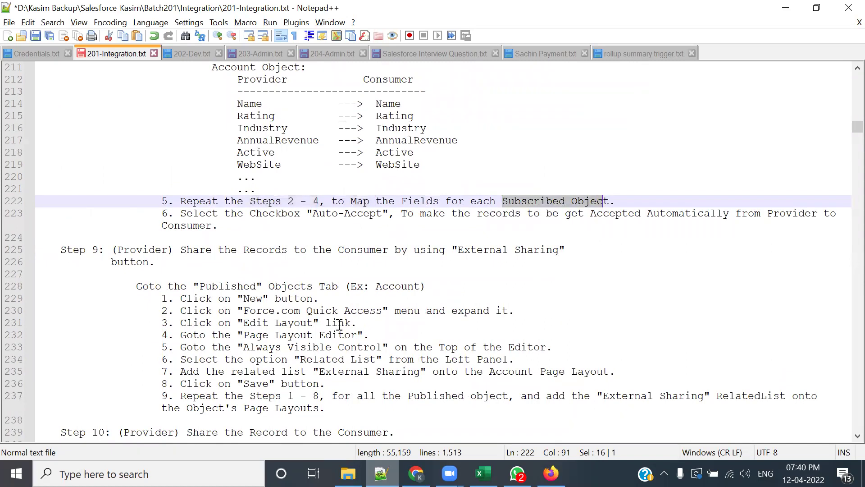
{"action": "key", "text": "alt+Tab"}
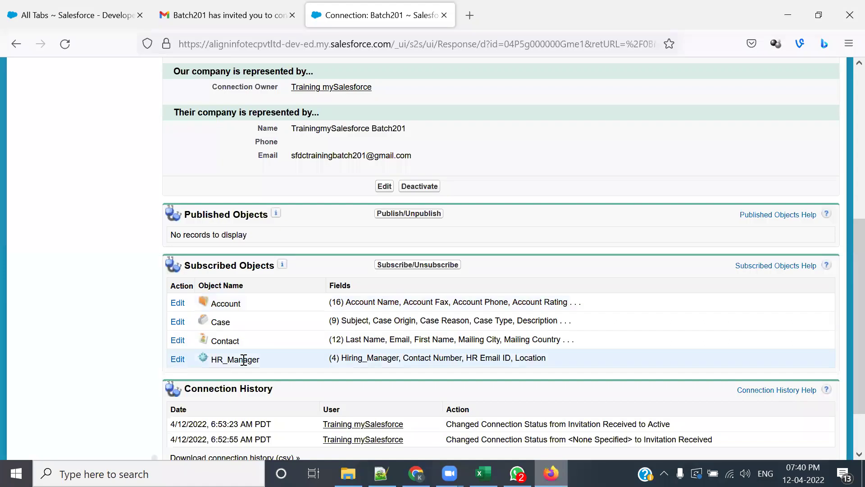
{"action": "key", "text": "alt+Tab"}
{"action": "scroll", "coordinate": [410, 371], "scroll_direction": "down", "scroll_amount": 1}
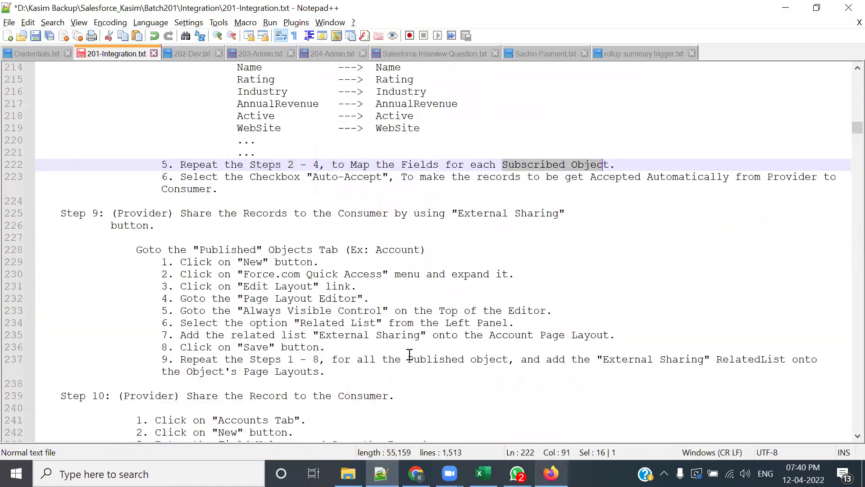
Read the Step 9 heading in the notes about sharing provider records through External Sharing
{"action": "double_click", "coordinate": [140, 214]}
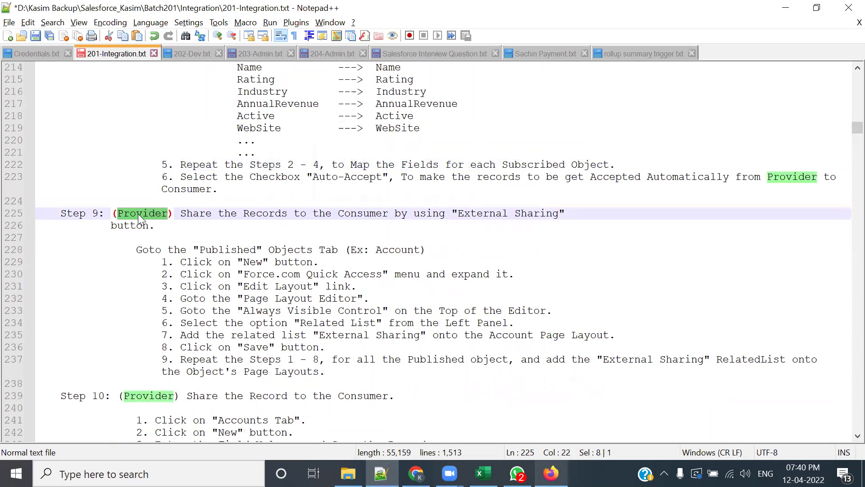
{"action": "left_click_drag", "start_coordinate": [237, 214], "coordinate": [565, 213]}
{"action": "left_click", "coordinate": [401, 238]}
{"action": "left_click_drag", "start_coordinate": [97, 230], "coordinate": [217, 229]}
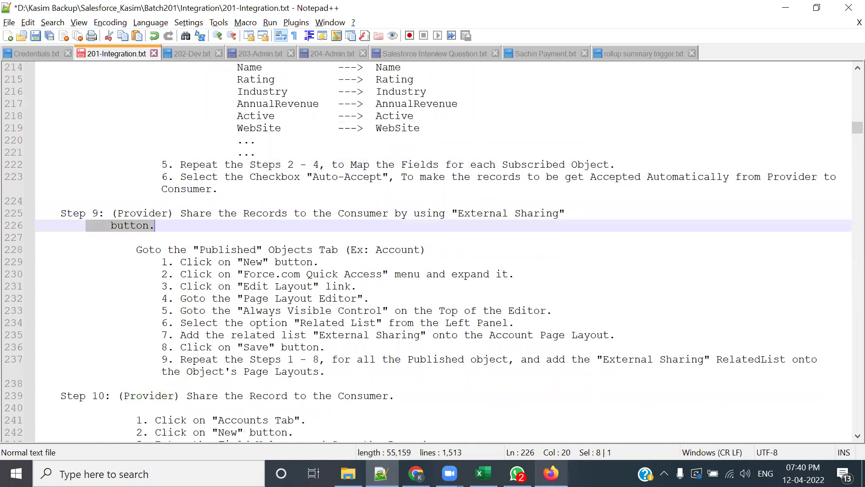
Switch to the provider org in Chrome and inspect the Aethna Home Products and Sky Line Account Record 1 accounts for External Sharing
{"action": "key", "text": "alt+Tab"}
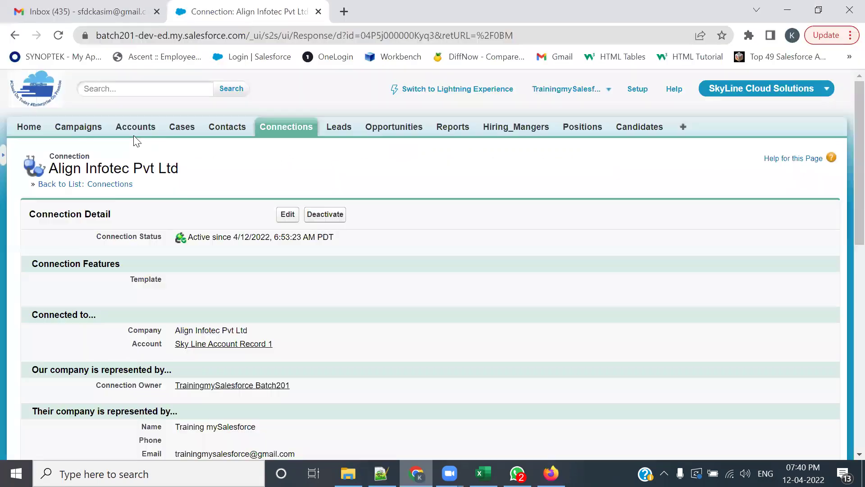
{"action": "middle_click", "coordinate": [134, 127]}
{"action": "left_click", "coordinate": [439, 14]}
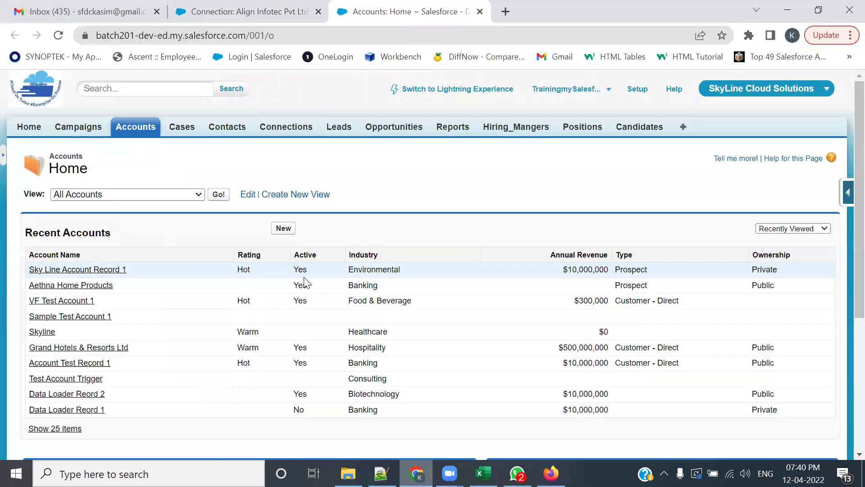
{"action": "left_click", "coordinate": [66, 286]}
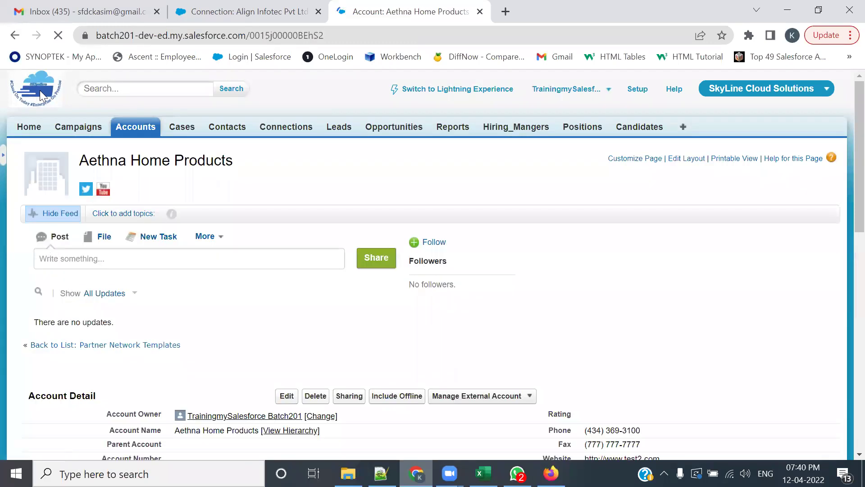
{"action": "left_click", "coordinate": [15, 35]}
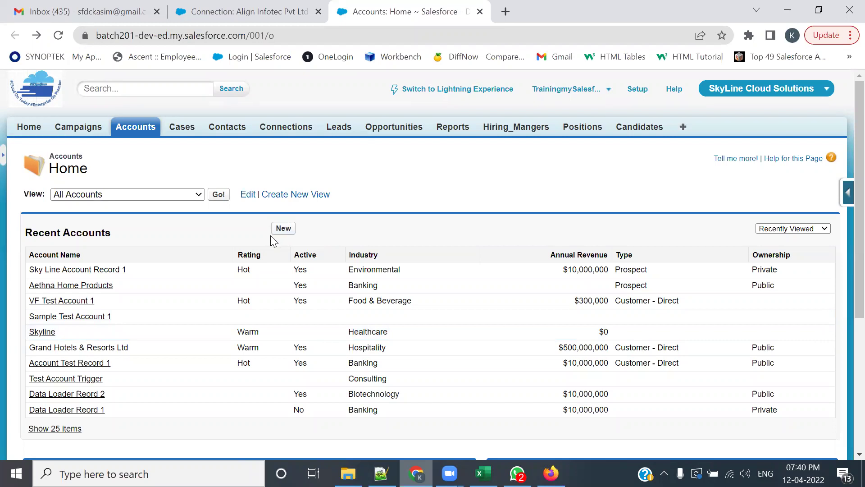
{"action": "left_click", "coordinate": [68, 270]}
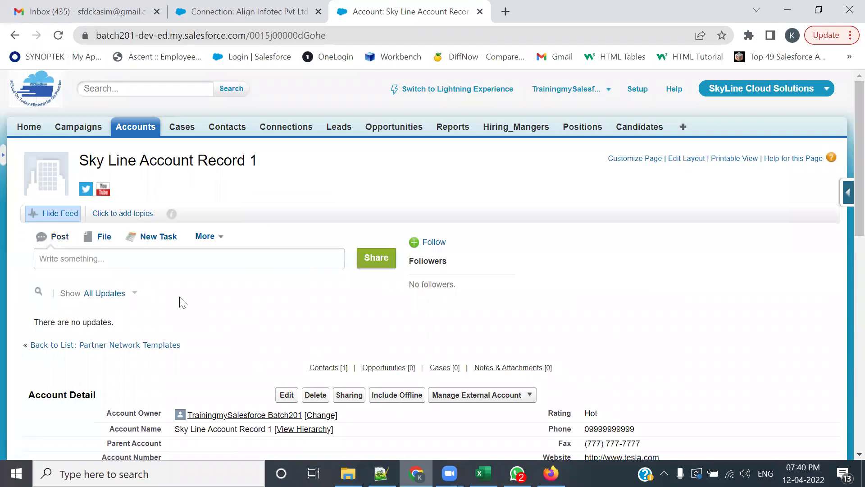
{"action": "scroll", "coordinate": [182, 302], "scroll_direction": "down", "scroll_amount": 3}
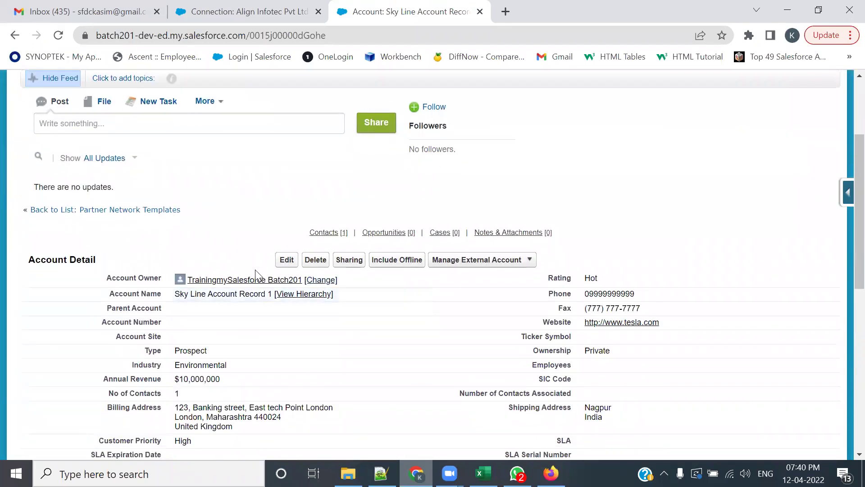
{"action": "scroll", "coordinate": [110, 168], "scroll_direction": "up", "scroll_amount": 3}
Open a blank new account form to examine its available actions, and return to the Accounts home without saving
{"action": "left_click", "coordinate": [126, 129]}
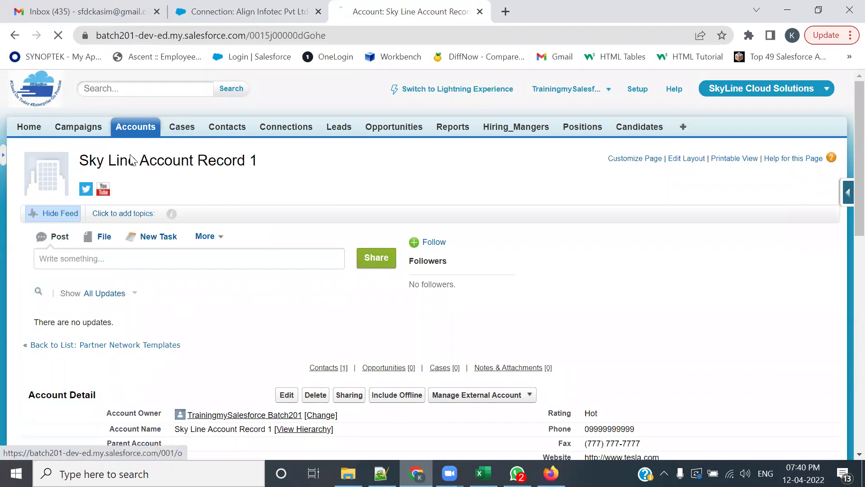
{"action": "left_click", "coordinate": [283, 229]}
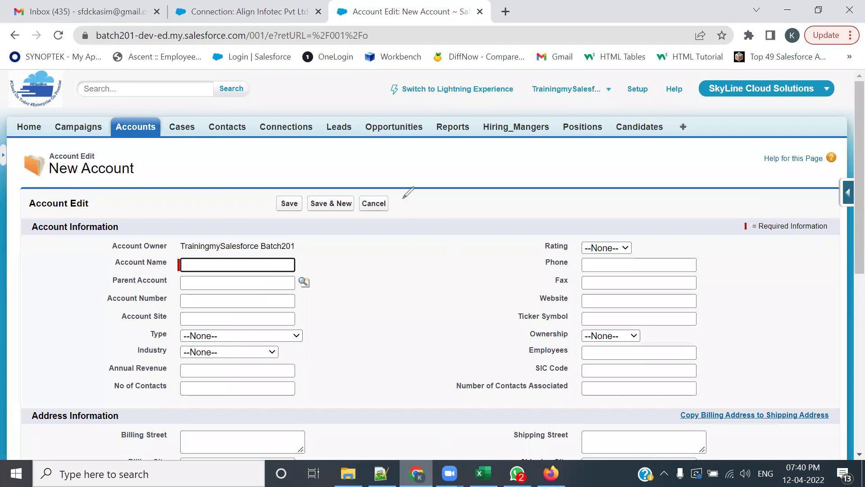
{"action": "left_click_drag", "start_coordinate": [489, 198], "coordinate": [396, 198]}
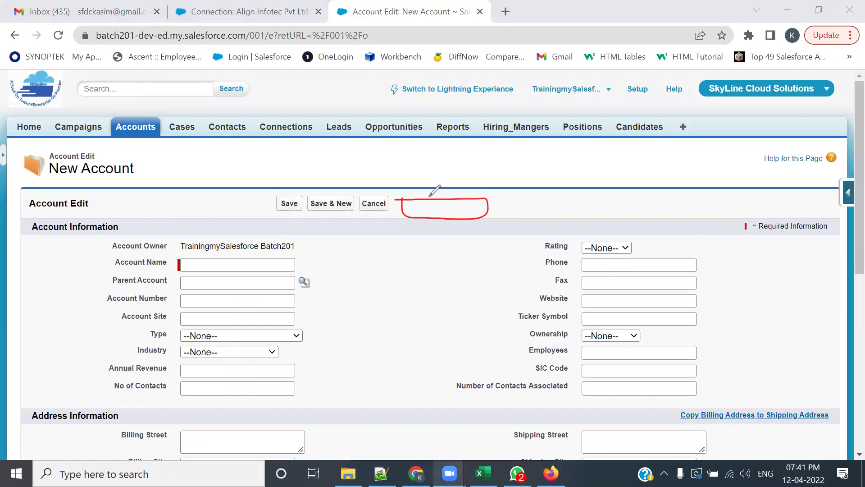
{"action": "left_click_drag", "start_coordinate": [435, 194], "coordinate": [529, 163]}
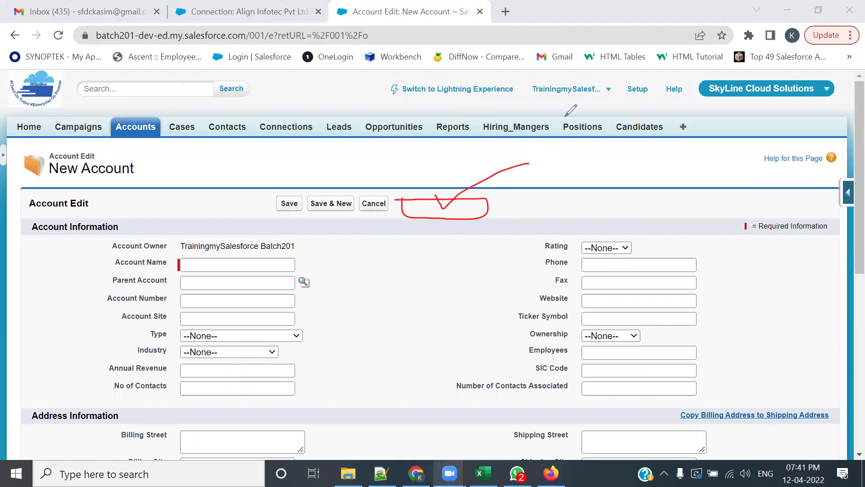
{"action": "left_click", "coordinate": [260, 150]}
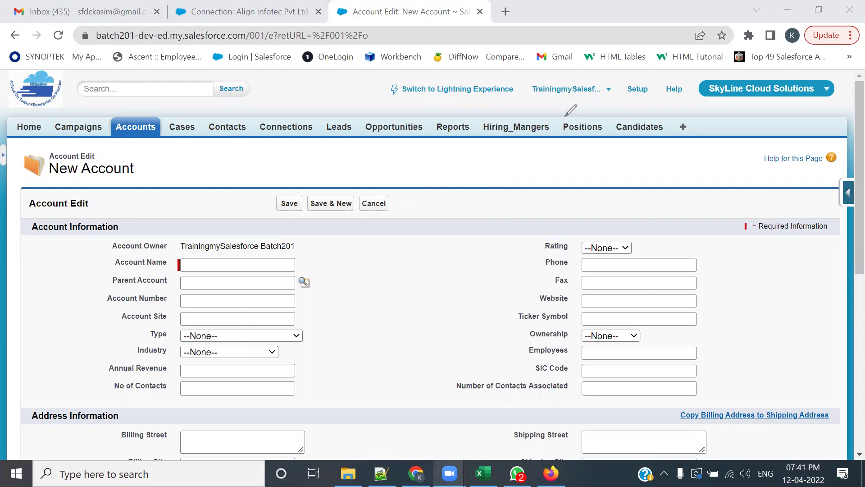
{"action": "left_click", "coordinate": [141, 128]}
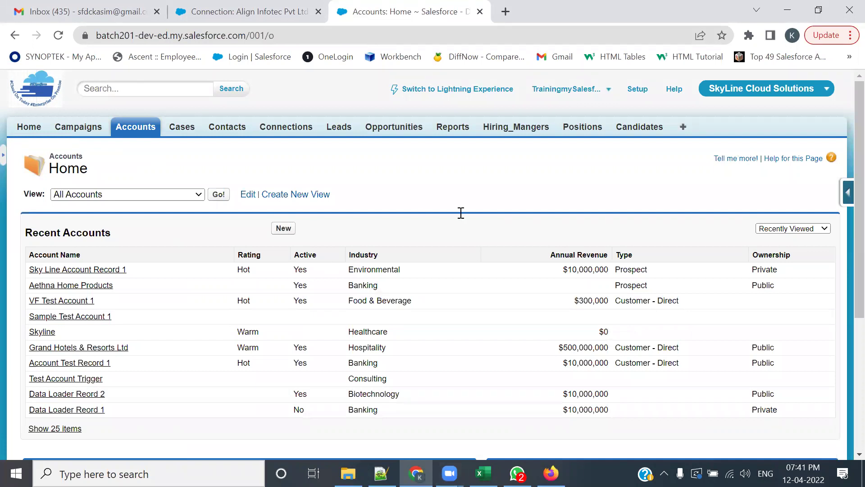
Reread the Step 9 instructions in the Notepad++ notes on adding External Sharing to published objects' layouts, and return to the consumer org
{"action": "key", "text": "alt+Tab"}
{"action": "left_click_drag", "start_coordinate": [458, 213], "coordinate": [556, 216]}
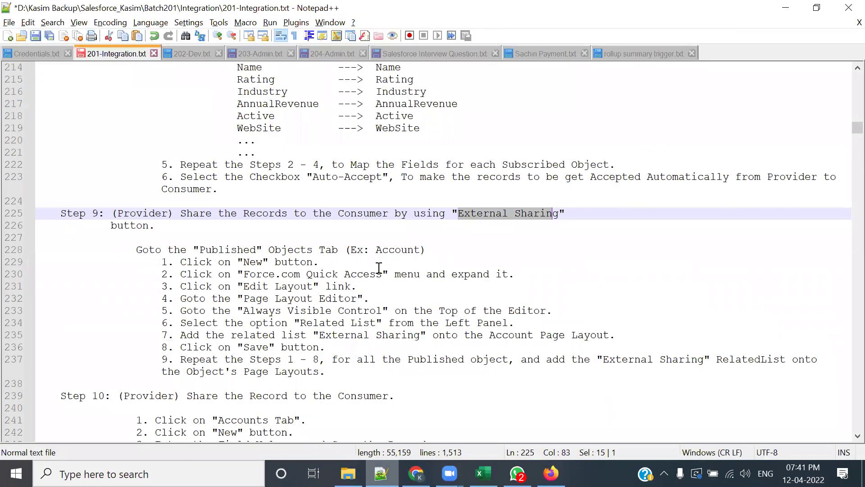
{"action": "scroll", "coordinate": [379, 267], "scroll_direction": "down", "scroll_amount": 1}
{"action": "scroll", "coordinate": [205, 269], "scroll_direction": "down", "scroll_amount": 1}
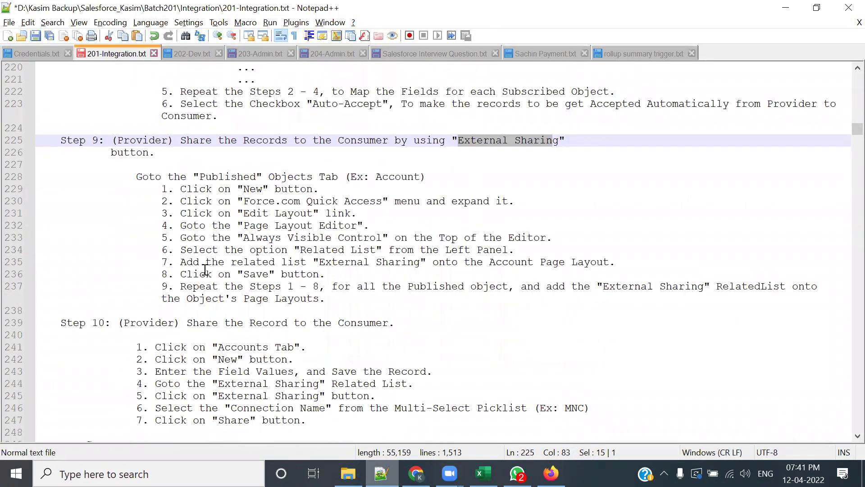
{"action": "left_click_drag", "start_coordinate": [126, 175], "coordinate": [470, 176]}
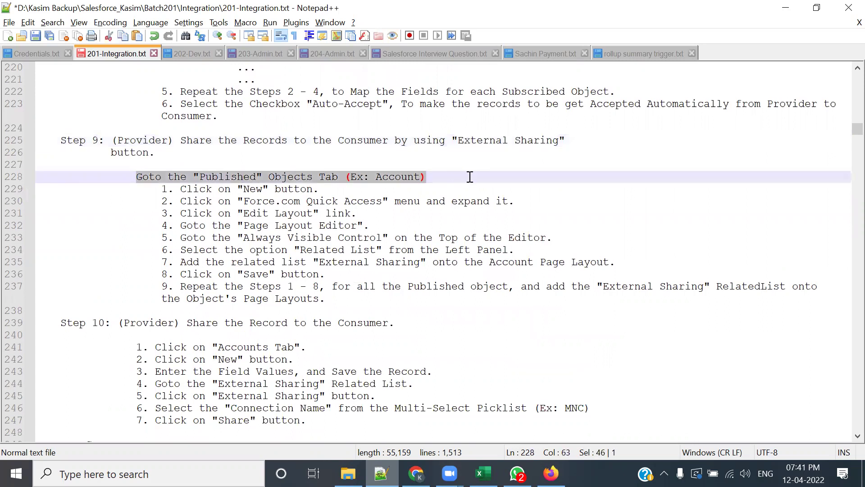
{"action": "left_click", "coordinate": [454, 198]}
{"action": "left_click_drag", "start_coordinate": [363, 177], "coordinate": [427, 178]}
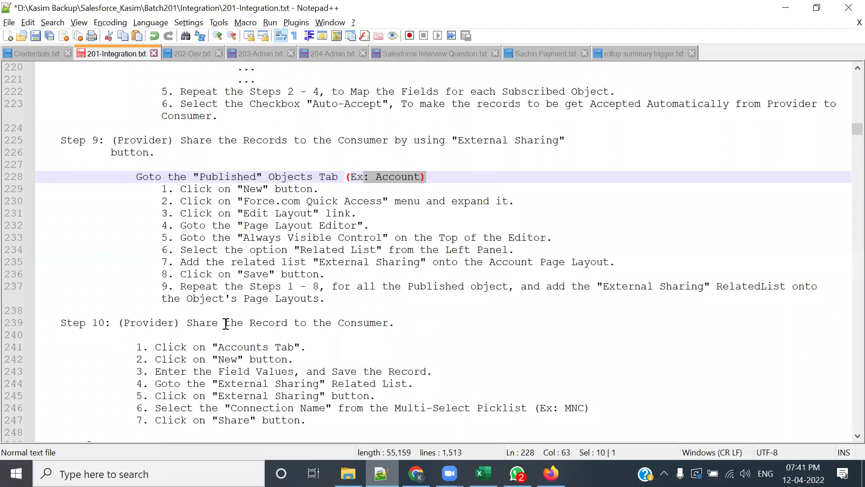
{"action": "key", "text": "alt+Tab"}
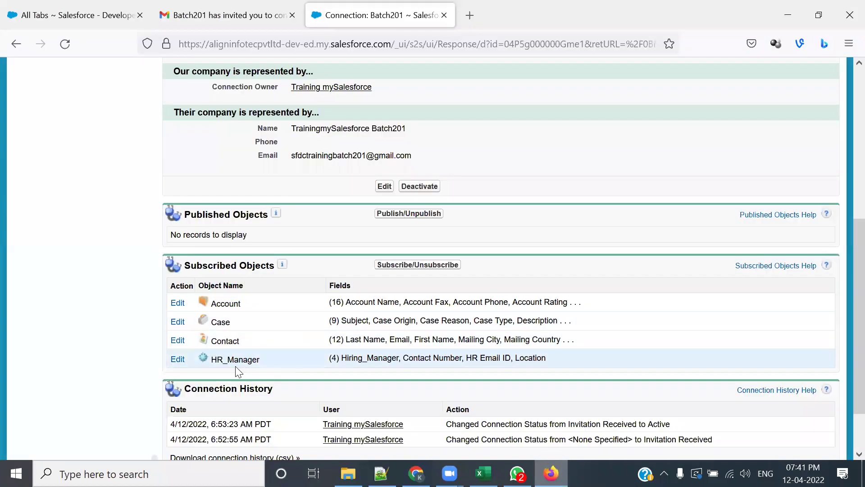
Switch to the Notepad++ notes and read the first Step 9 instructions on reaching a published object's layout from a new record
{"action": "key", "text": "alt+Tab"}
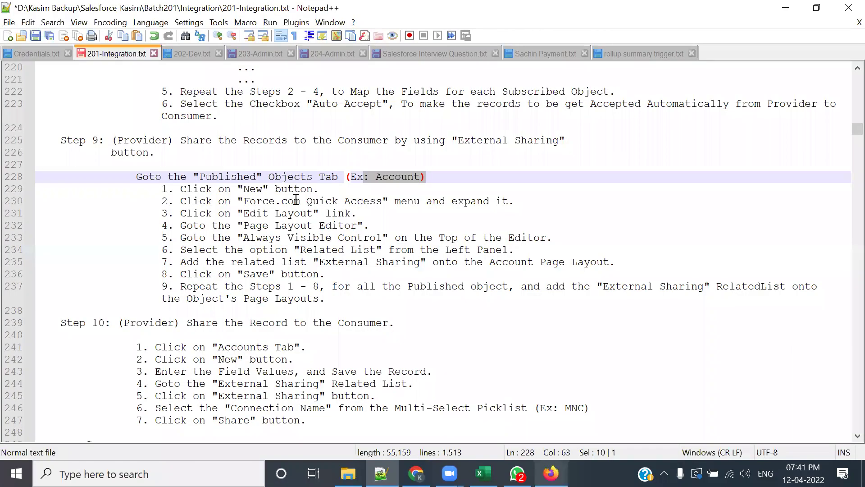
{"action": "left_click_drag", "start_coordinate": [180, 189], "coordinate": [317, 189]}
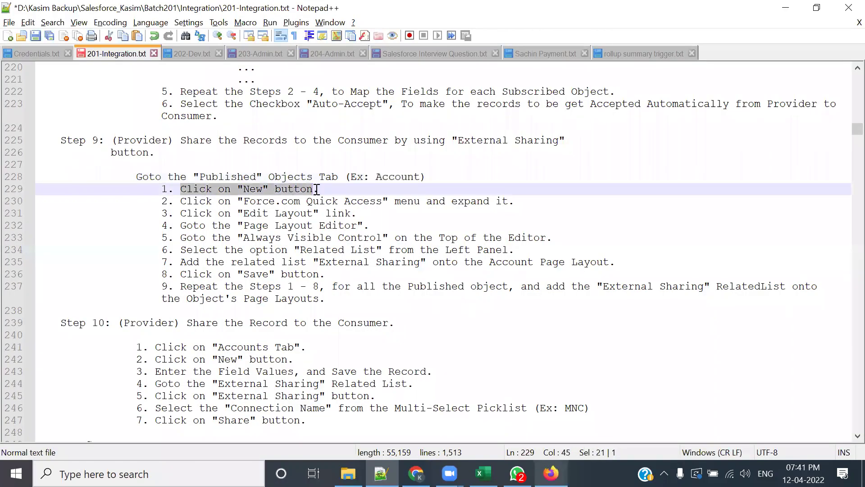
{"action": "left_click", "coordinate": [281, 228]}
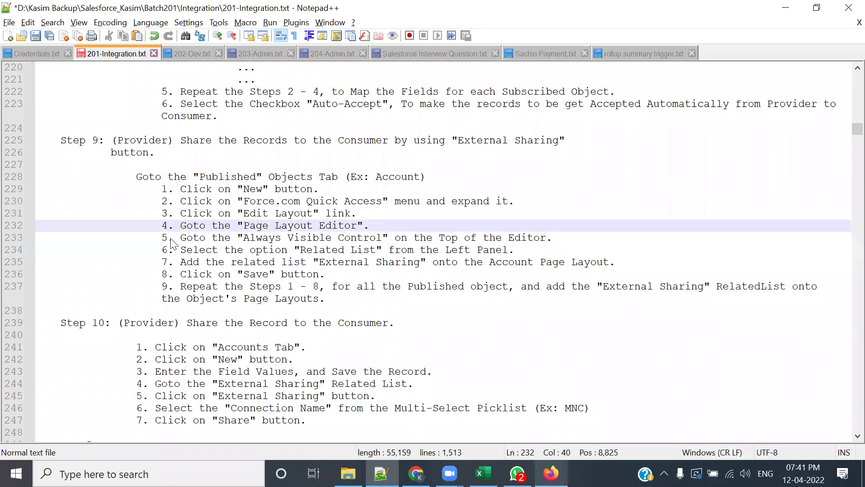
In the provider org in Chrome, open the Account page layout for editing from a new account form, and read the Related List instructions in the notes
{"action": "key", "text": "alt+Tab"}
{"action": "left_click", "coordinate": [284, 228]}
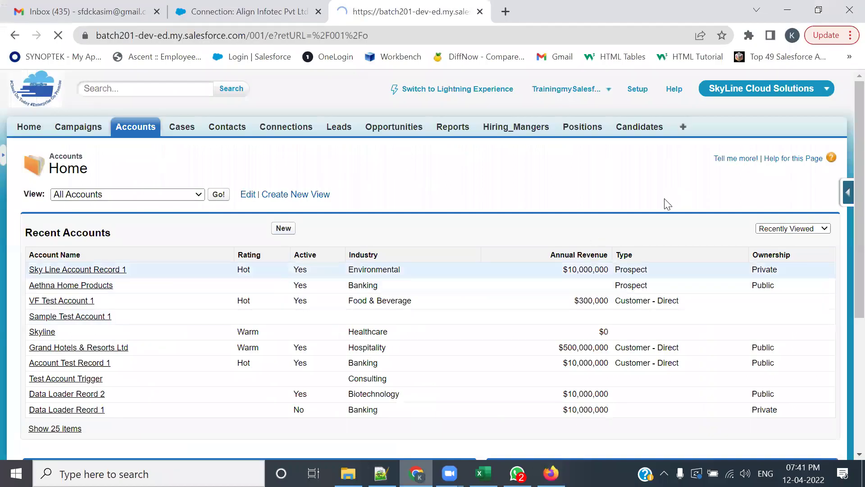
{"action": "mouse_move", "coordinate": [846, 192]}
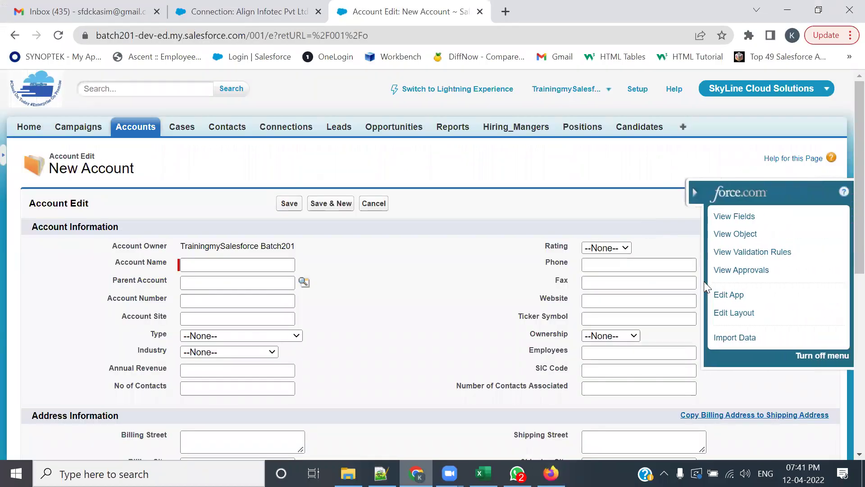
{"action": "key", "text": "alt+Tab"}
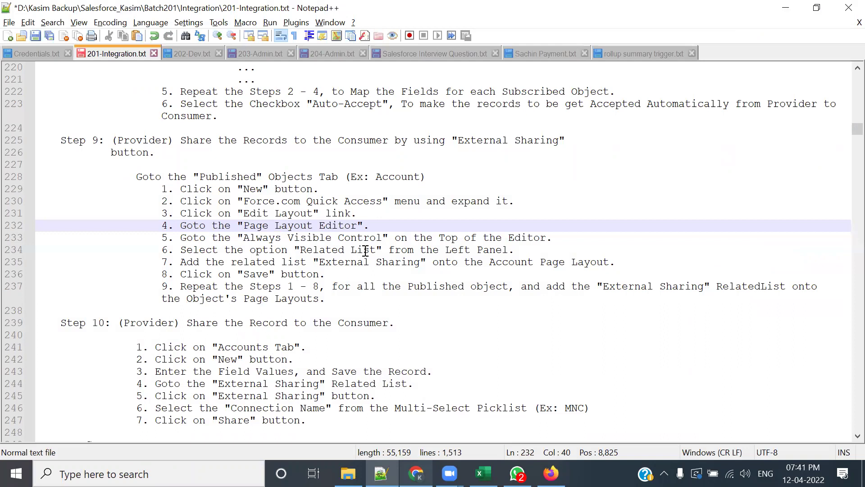
{"action": "left_click_drag", "start_coordinate": [237, 214], "coordinate": [375, 218]}
{"action": "left_click_drag", "start_coordinate": [232, 226], "coordinate": [378, 231]}
{"action": "left_click_drag", "start_coordinate": [237, 237], "coordinate": [548, 238]}
{"action": "left_click_drag", "start_coordinate": [294, 250], "coordinate": [376, 251]}
Add the External Sharing related list above Contacts on the Account Layout, as described in the notes
{"action": "key", "text": "alt+Tab"}
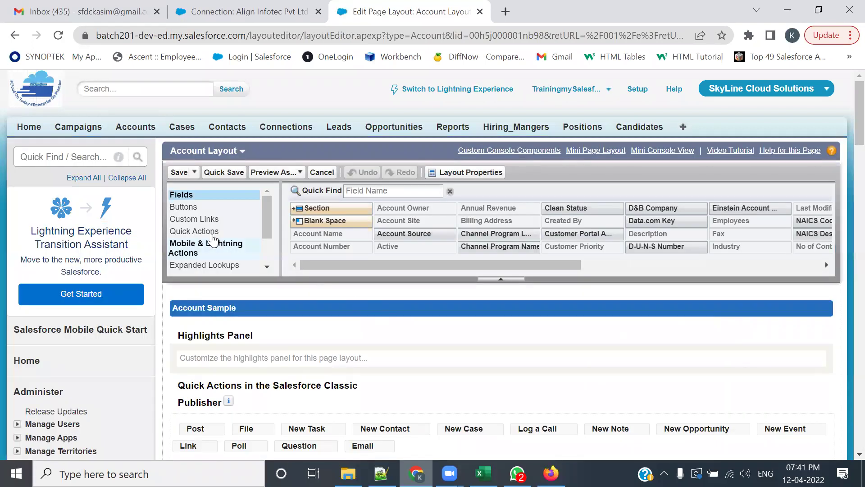
{"action": "scroll", "coordinate": [189, 226], "scroll_direction": "down", "scroll_amount": 2}
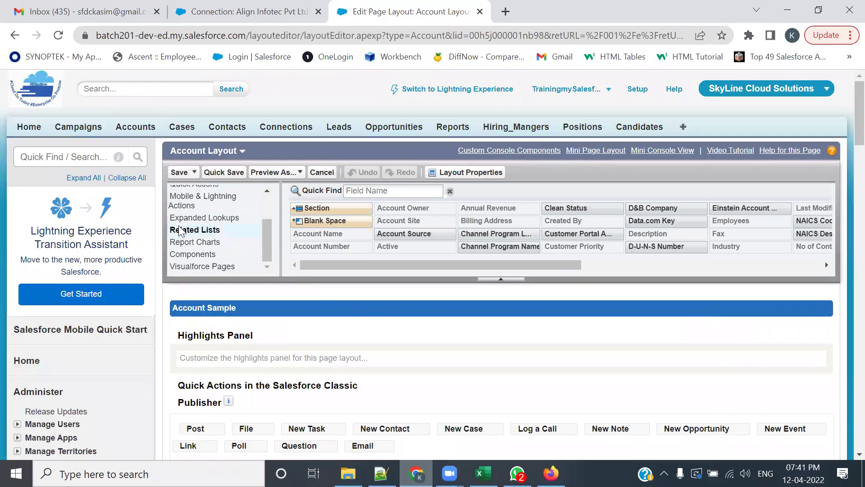
{"action": "left_click", "coordinate": [181, 230]}
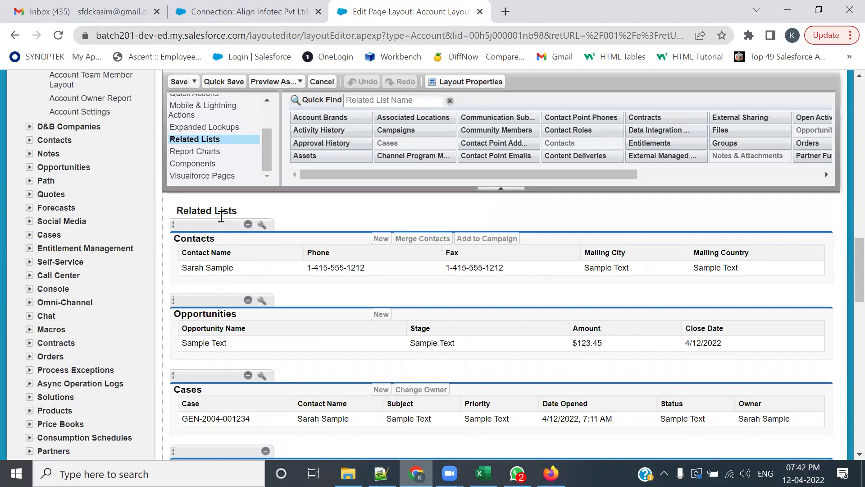
{"action": "key", "text": "alt+Tab"}
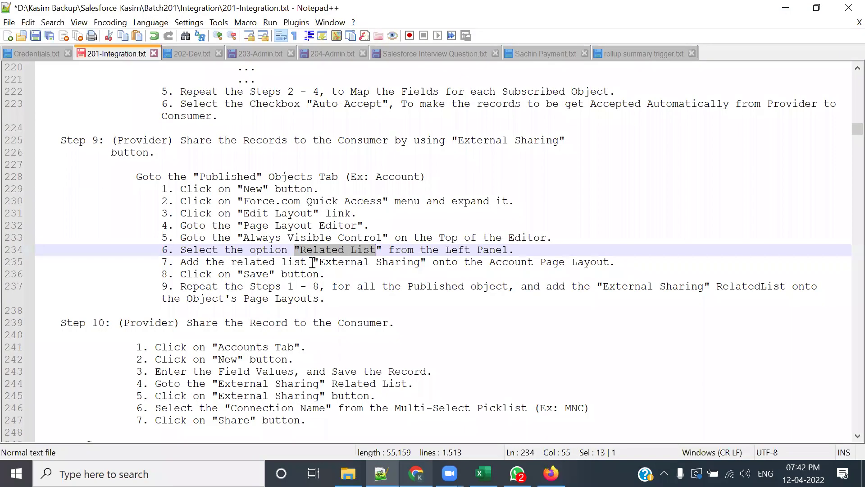
{"action": "left_click_drag", "start_coordinate": [322, 261], "coordinate": [421, 266]}
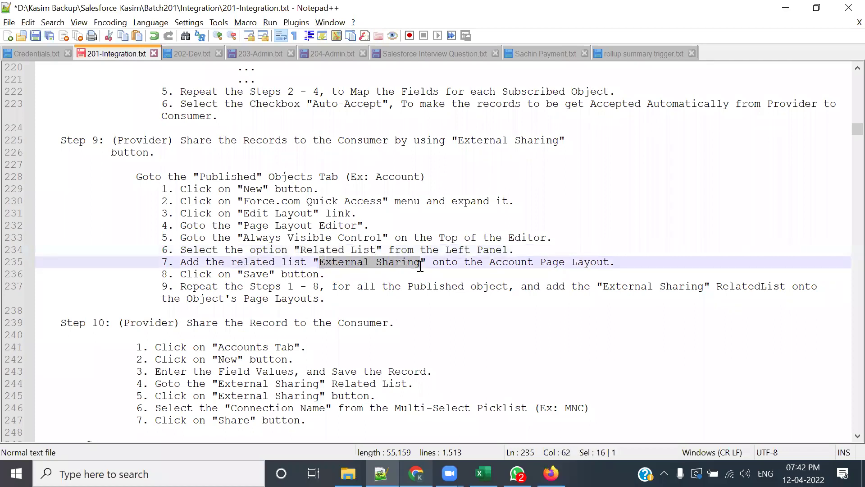
{"action": "key", "text": "alt+Tab"}
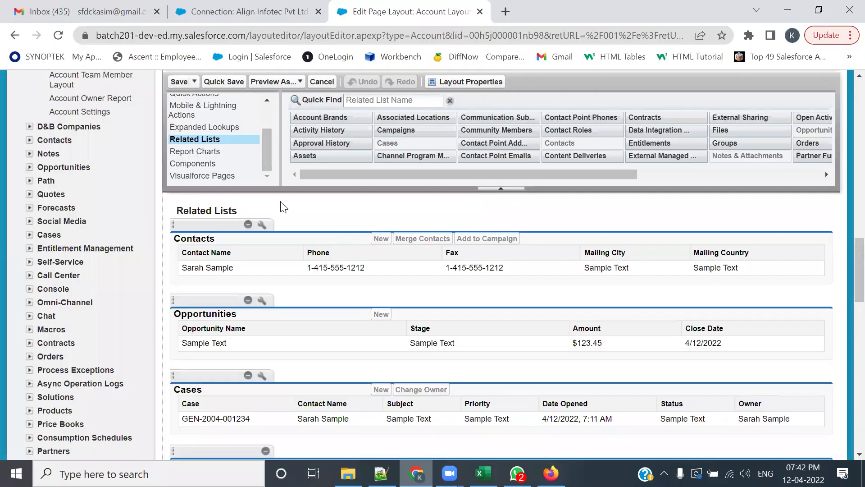
{"action": "left_click_drag", "start_coordinate": [431, 172], "coordinate": [546, 175]}
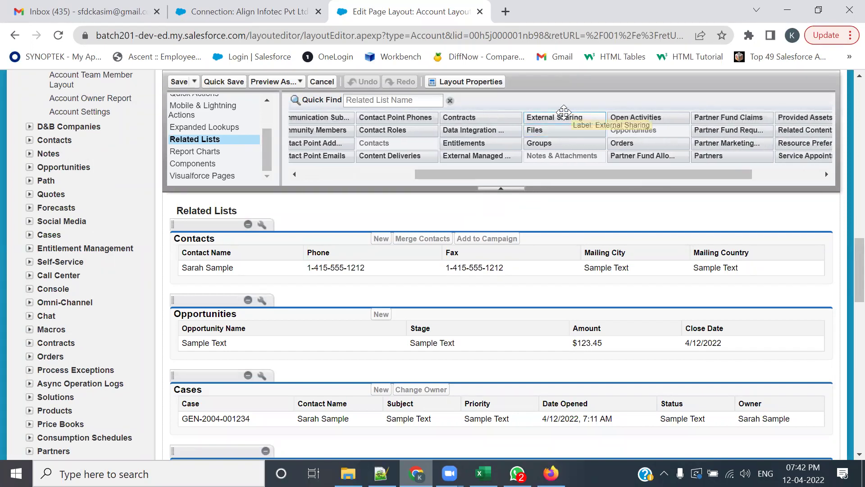
{"action": "left_click_drag", "start_coordinate": [564, 112], "coordinate": [436, 280]}
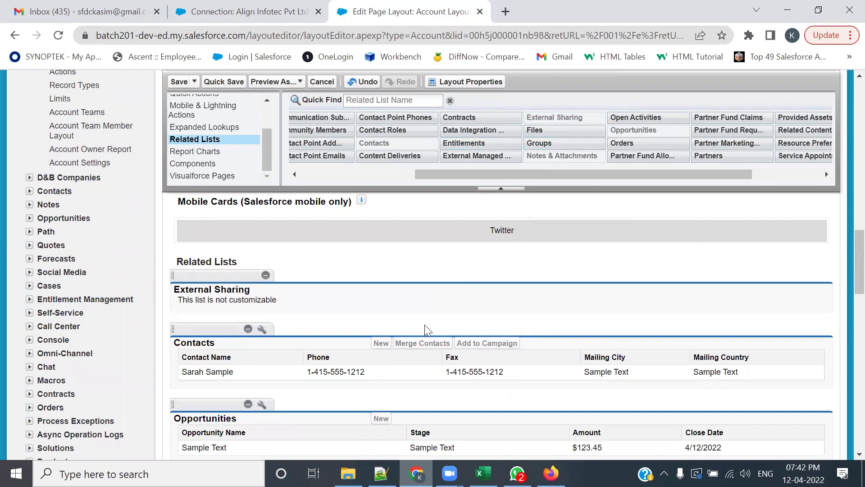
Check the remaining Step 9 instructions and save the Account Layout, overwriting users' related list customizations
{"action": "key", "text": "alt+Tab"}
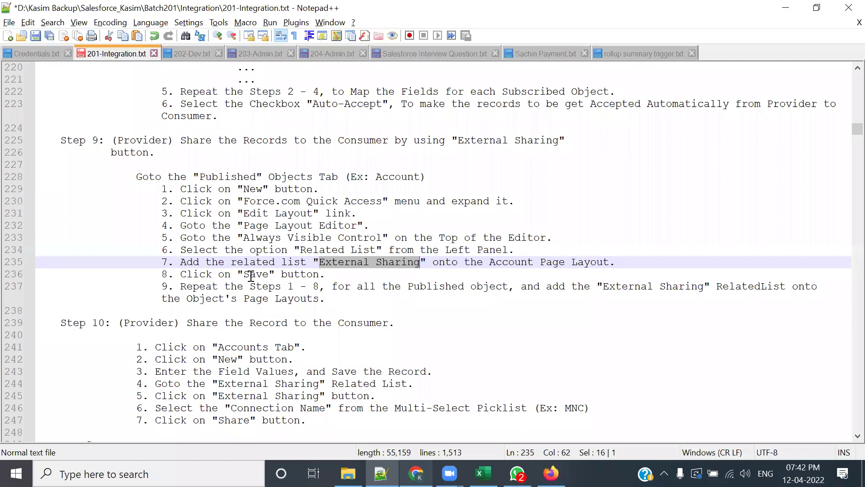
{"action": "left_click_drag", "start_coordinate": [218, 274], "coordinate": [319, 274]}
{"action": "left_click_drag", "start_coordinate": [263, 287], "coordinate": [522, 287]}
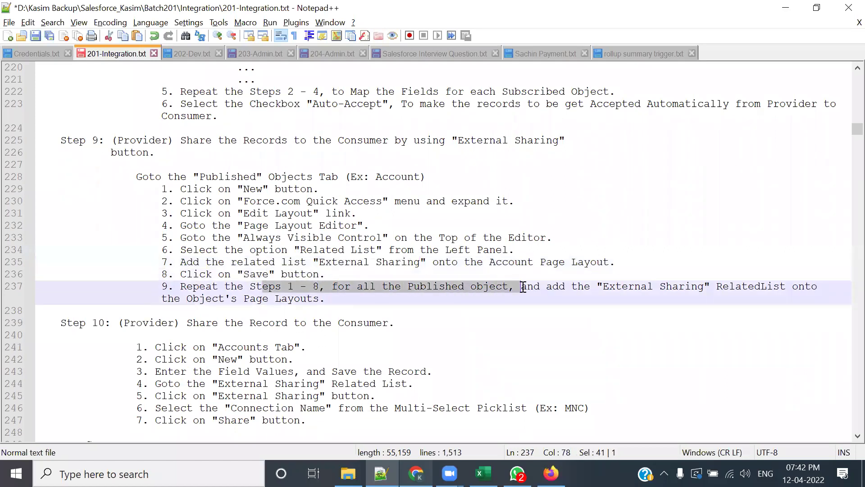
{"action": "key", "text": "alt+Tab"}
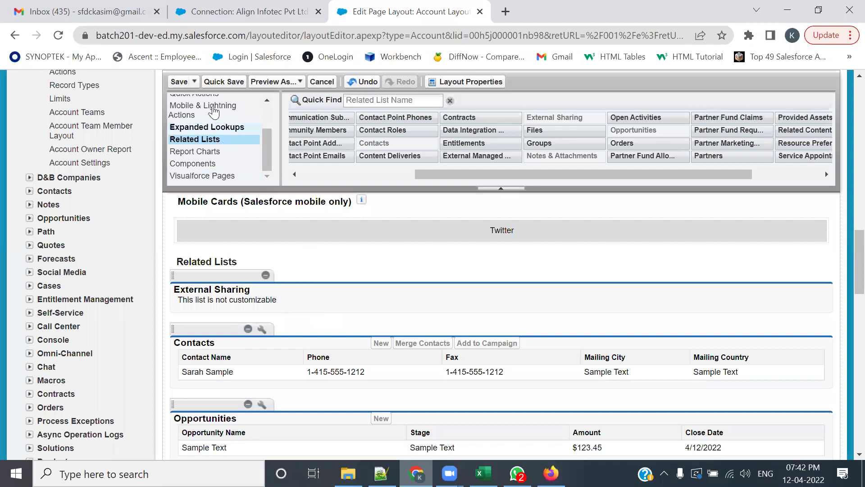
{"action": "left_click", "coordinate": [179, 82]}
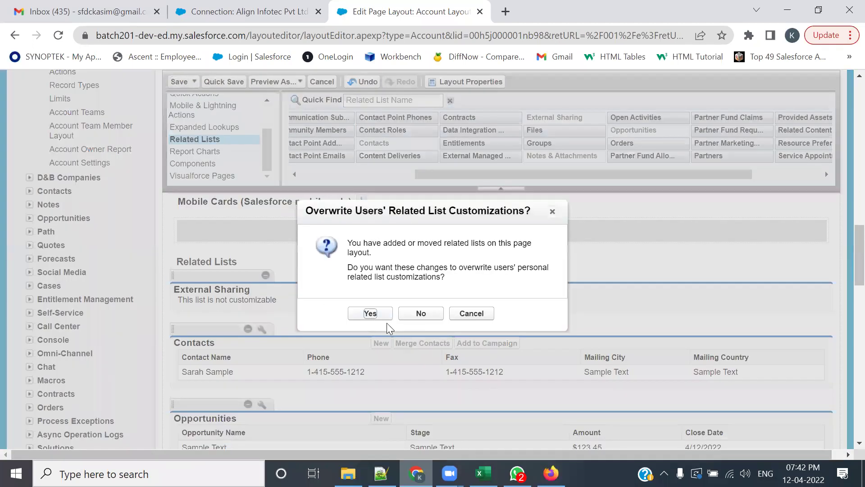
{"action": "left_click", "coordinate": [370, 314]}
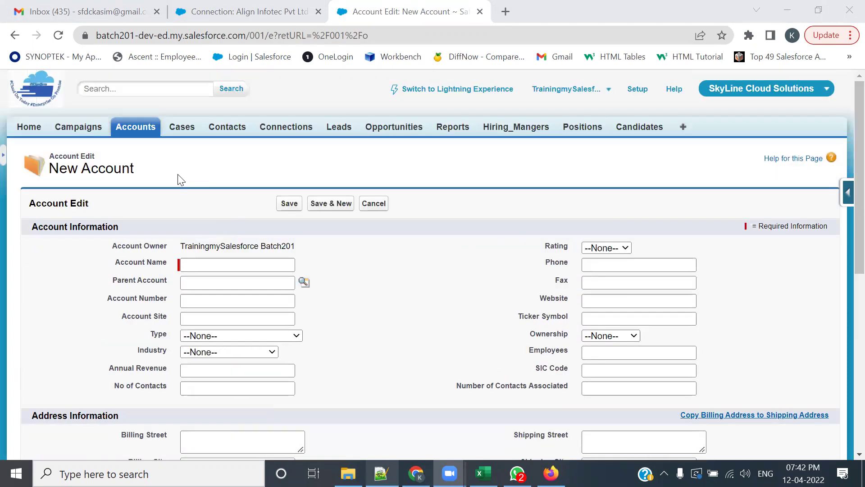
Open the Sky Line Account Record 1 account and examine its External Sharing related list
{"action": "left_click", "coordinate": [143, 128]}
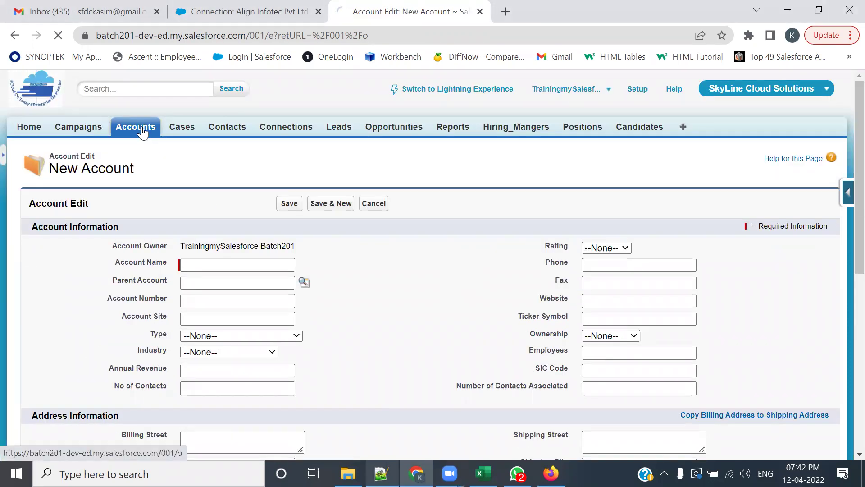
{"action": "scroll", "coordinate": [221, 327], "scroll_direction": "down", "scroll_amount": 2}
{"action": "left_click", "coordinate": [97, 205]}
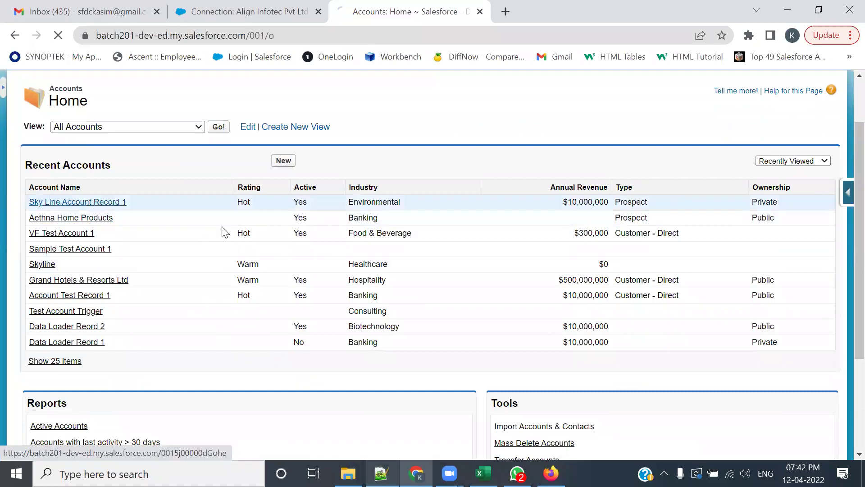
{"action": "scroll", "coordinate": [227, 279], "scroll_direction": "down", "scroll_amount": 12}
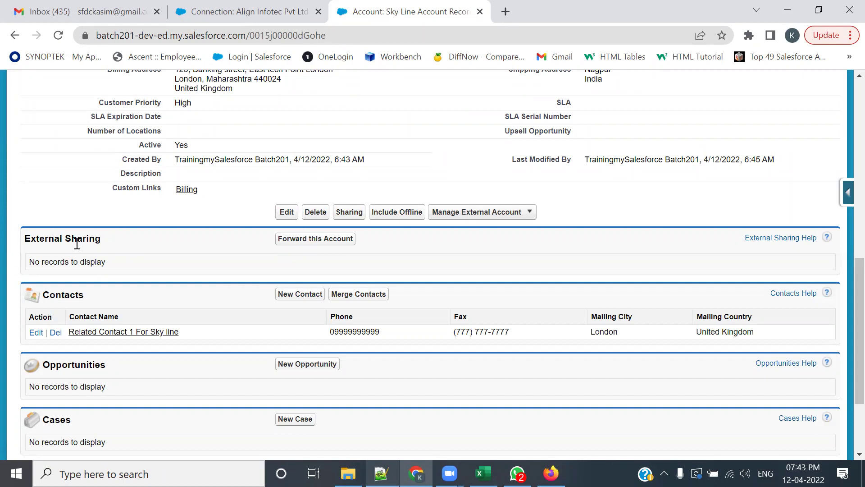
{"action": "left_click_drag", "start_coordinate": [103, 239], "coordinate": [20, 253]}
{"action": "scroll", "coordinate": [214, 255], "scroll_direction": "up", "scroll_amount": 1}
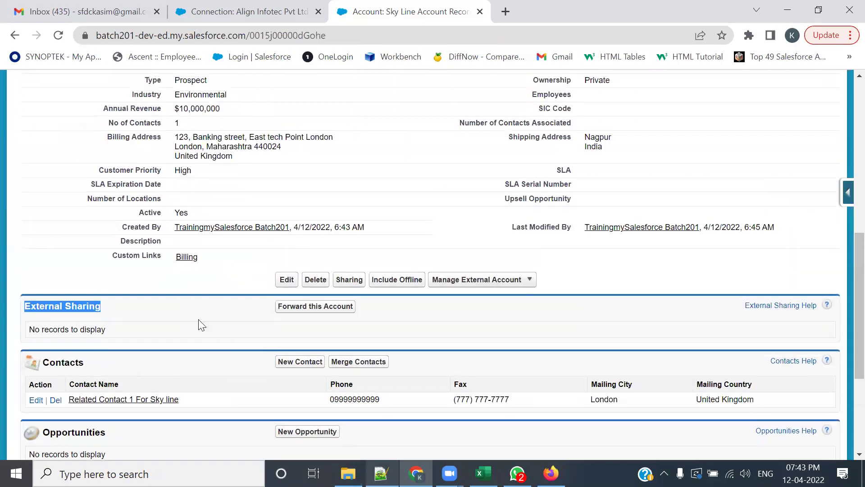
{"action": "left_click", "coordinate": [238, 336]}
{"action": "scroll", "coordinate": [215, 325], "scroll_direction": "up", "scroll_amount": 3}
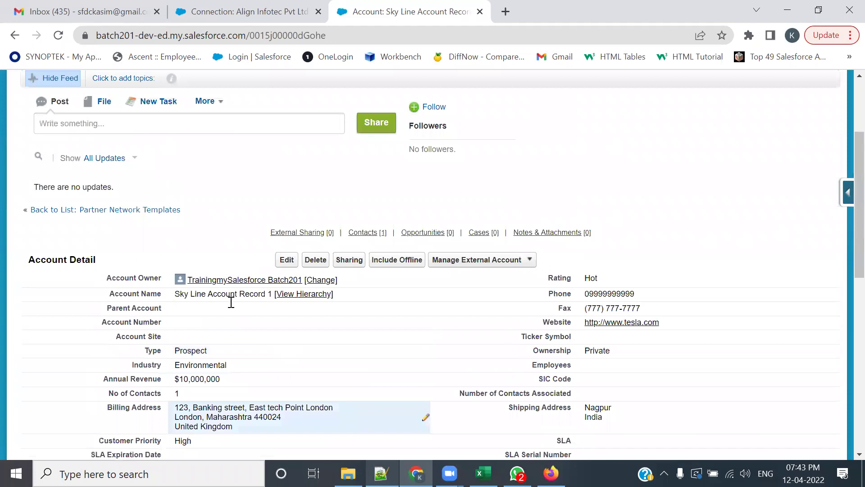
{"action": "scroll", "coordinate": [180, 203], "scroll_direction": "up", "scroll_amount": 3}
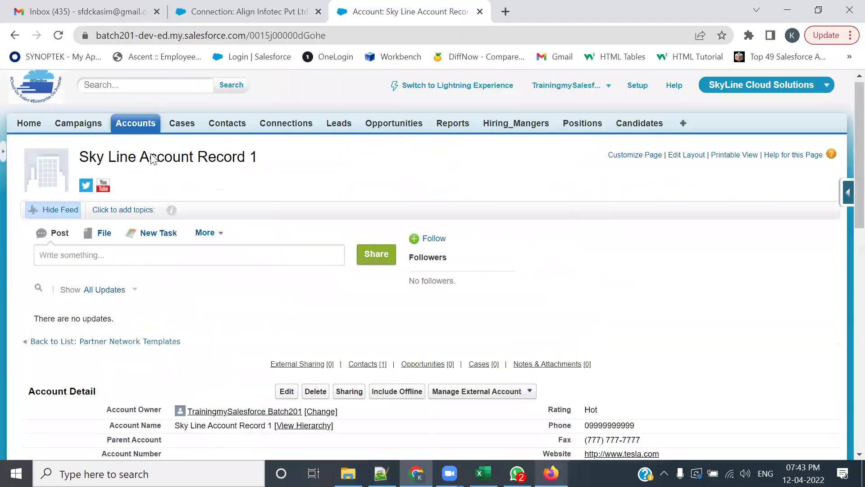
Open the Device Failure case in the provider org and start editing its page layout
{"action": "left_click", "coordinate": [188, 132]}
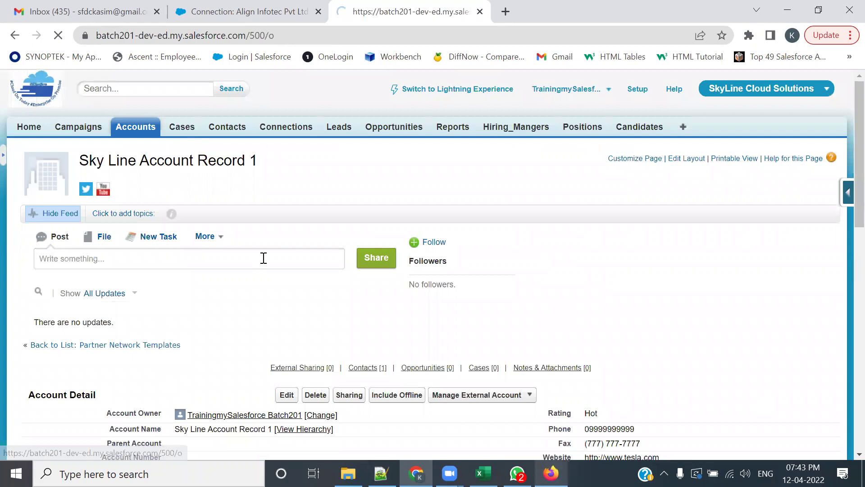
{"action": "left_click", "coordinate": [284, 229]}
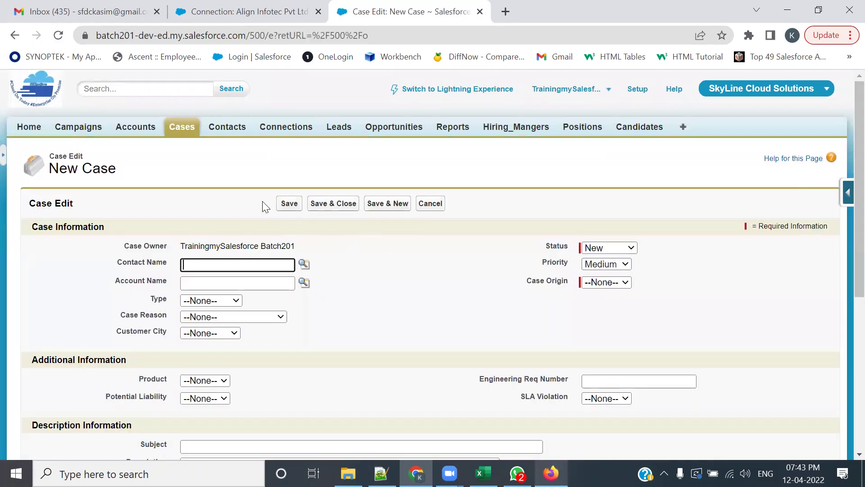
{"action": "left_click", "coordinate": [175, 131]}
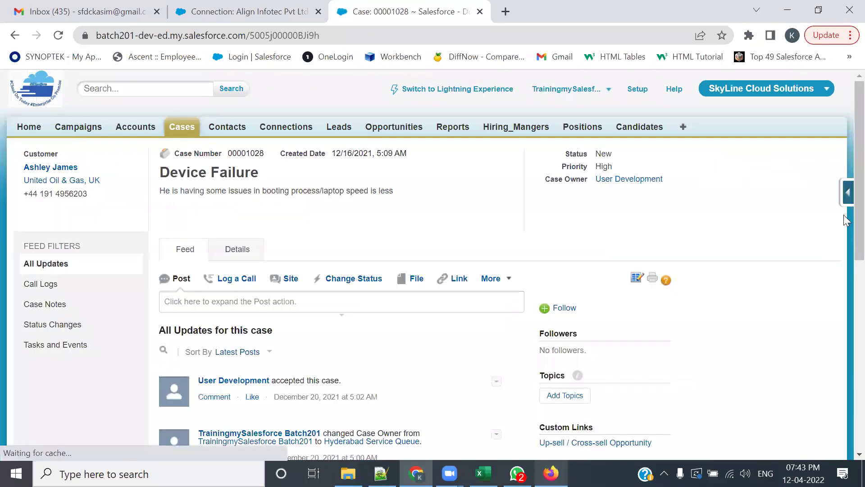
{"action": "mouse_move", "coordinate": [847, 193]}
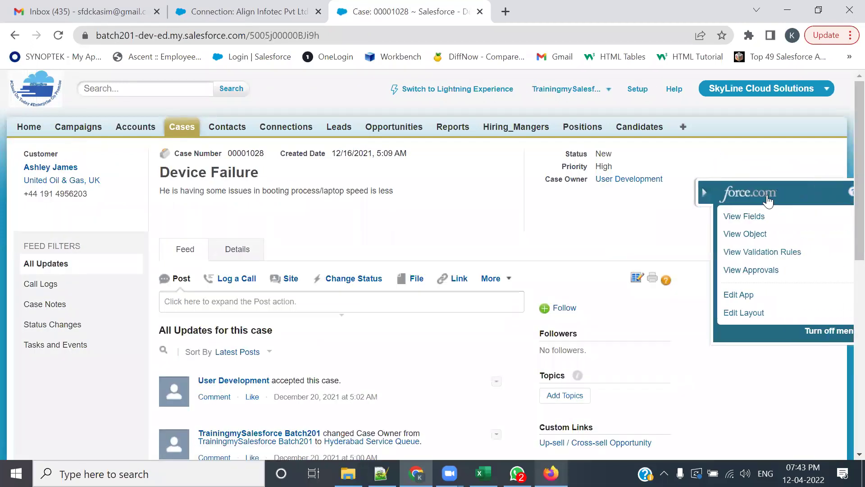
{"action": "left_click", "coordinate": [735, 313]}
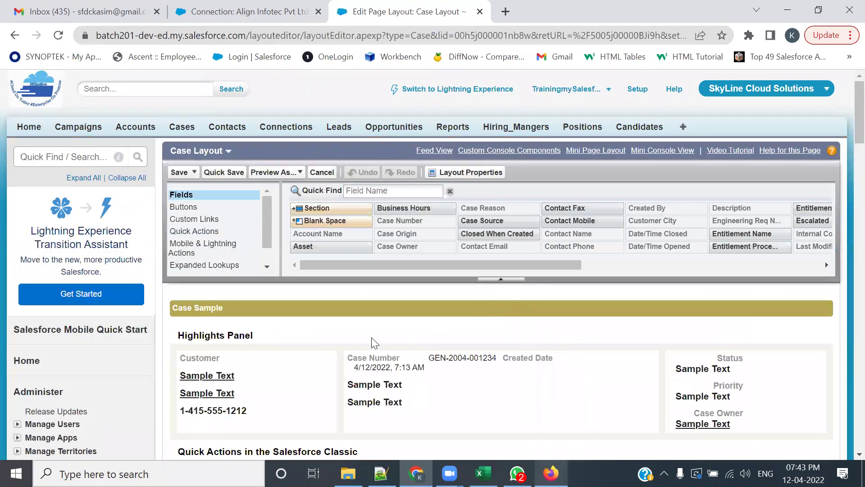
Add the External Sharing related list above Solutions on the Case Layout and save it, overwriting users' related list customizations
{"action": "scroll", "coordinate": [206, 254], "scroll_direction": "down", "scroll_amount": 2}
{"action": "left_click", "coordinate": [194, 254]}
{"action": "scroll", "coordinate": [259, 248], "scroll_direction": "down", "scroll_amount": 15}
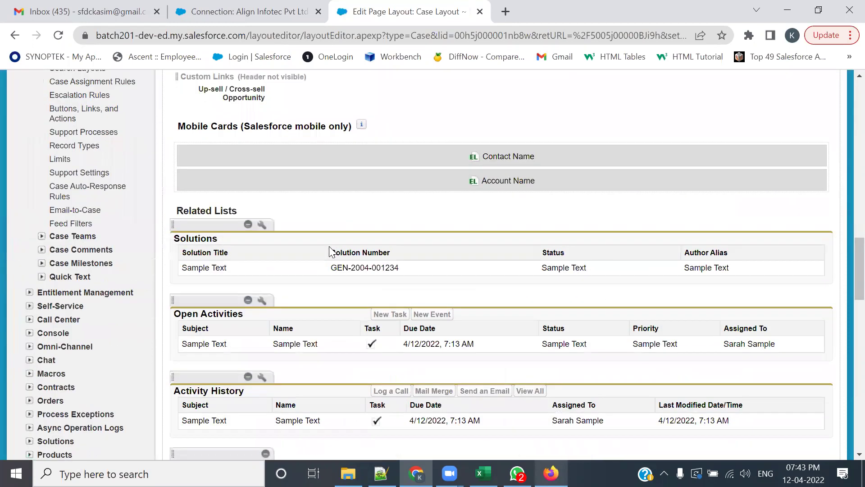
{"action": "left_click_drag", "start_coordinate": [520, 155], "coordinate": [461, 284]}
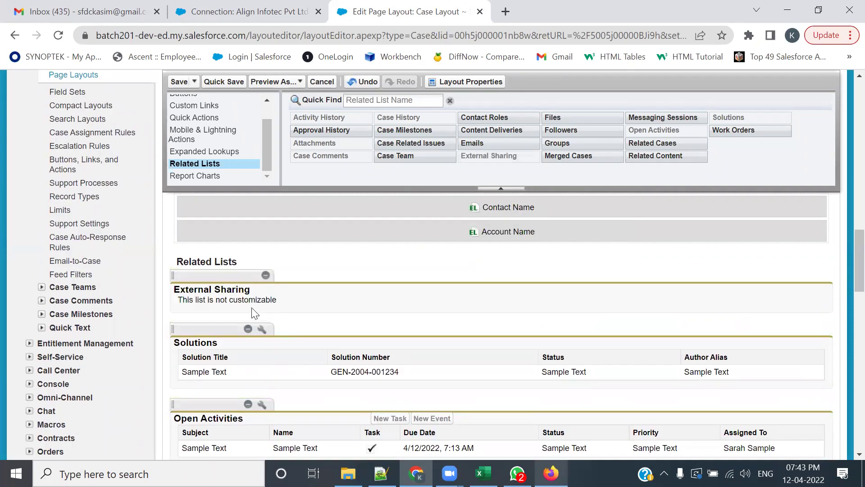
{"action": "left_click", "coordinate": [179, 82]}
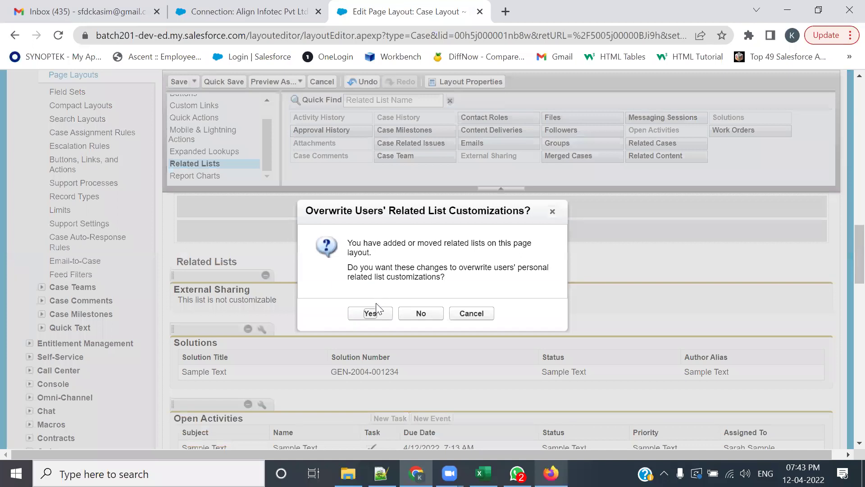
{"action": "left_click", "coordinate": [370, 313]}
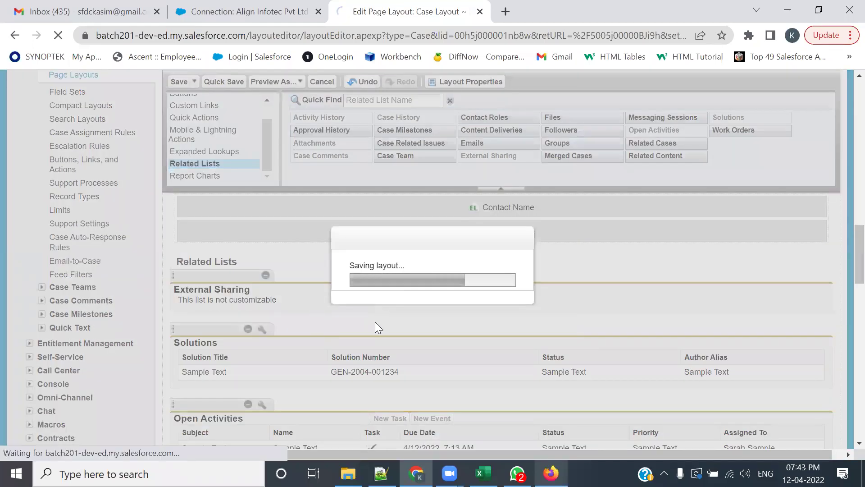
{"action": "scroll", "coordinate": [286, 334], "scroll_direction": "down", "scroll_amount": 3}
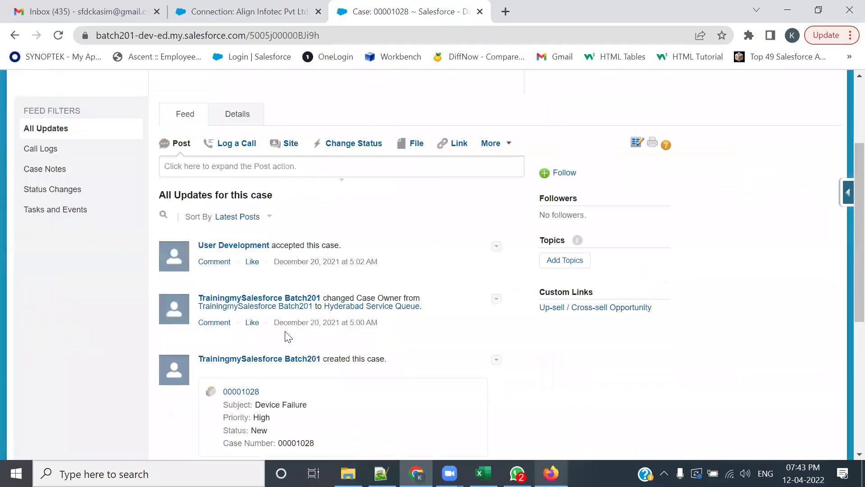
Open the Device Failure case's details and examine its External Sharing related list
{"action": "scroll", "coordinate": [286, 336], "scroll_direction": "down", "scroll_amount": 5}
{"action": "scroll", "coordinate": [245, 131], "scroll_direction": "up", "scroll_amount": 8}
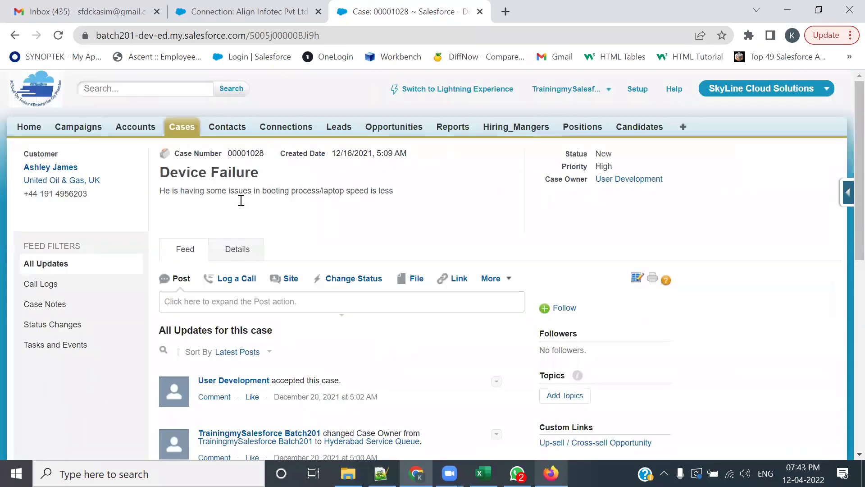
{"action": "left_click", "coordinate": [237, 250]}
{"action": "scroll", "coordinate": [482, 289], "scroll_direction": "down", "scroll_amount": 10}
{"action": "scroll", "coordinate": [290, 237], "scroll_direction": "up", "scroll_amount": 1}
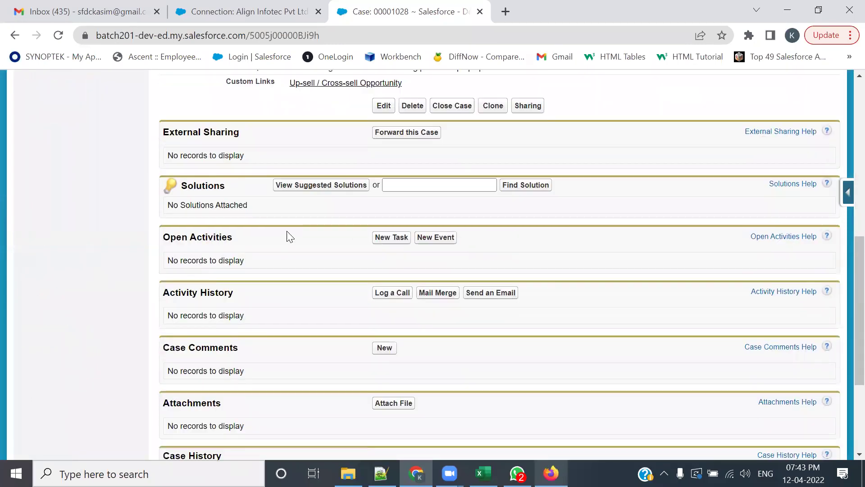
{"action": "scroll", "coordinate": [392, 171], "scroll_direction": "up", "scroll_amount": 10}
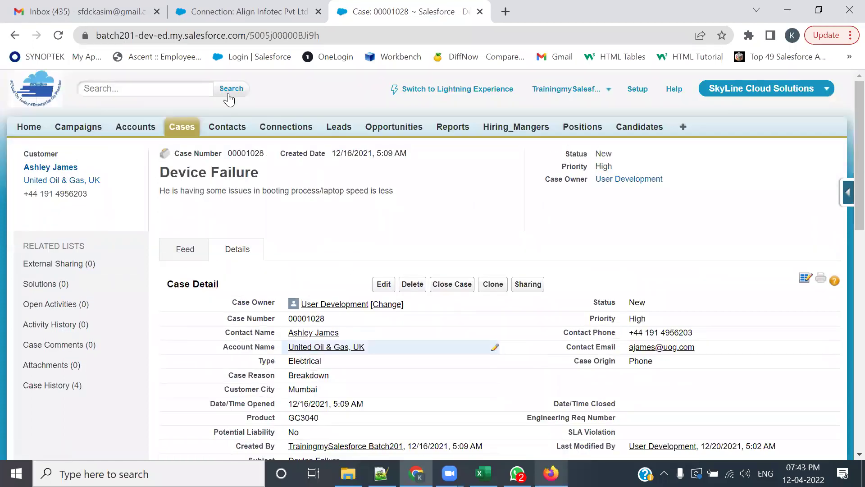
Open the Related Contact 1 For Sky line contact and start editing its page layout
{"action": "left_click", "coordinate": [228, 126]}
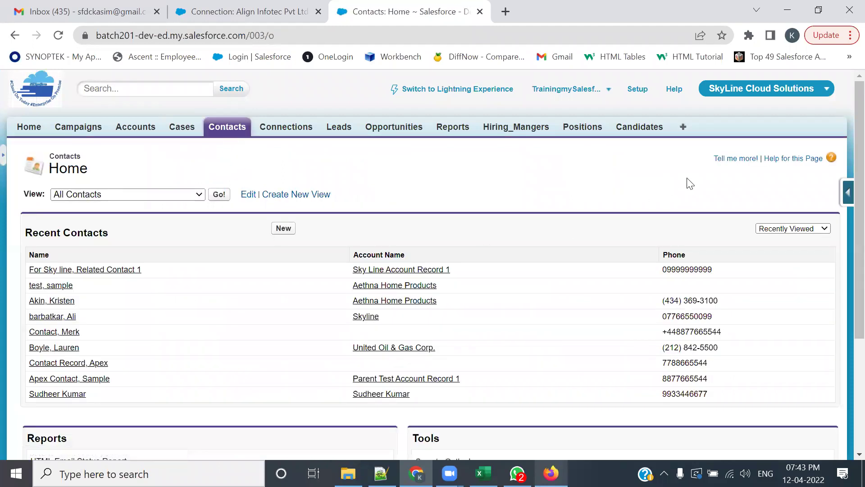
{"action": "left_click", "coordinate": [92, 270]}
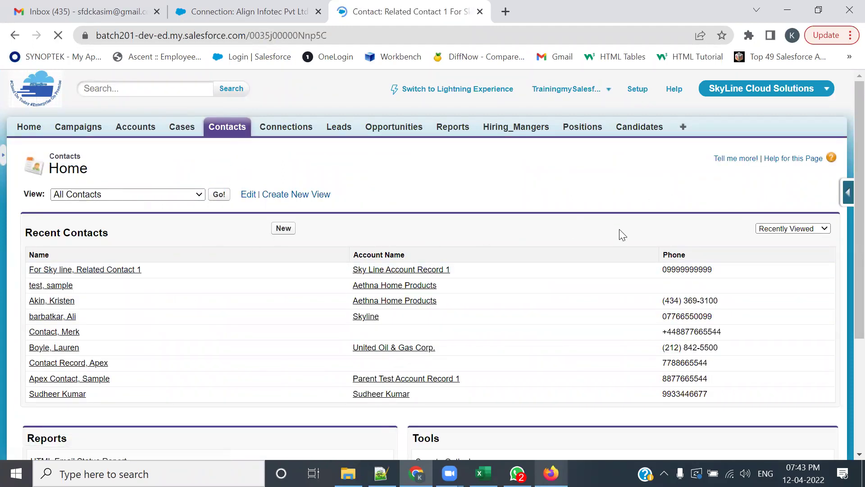
{"action": "left_click", "coordinate": [846, 195]}
{"action": "left_click", "coordinate": [733, 313]}
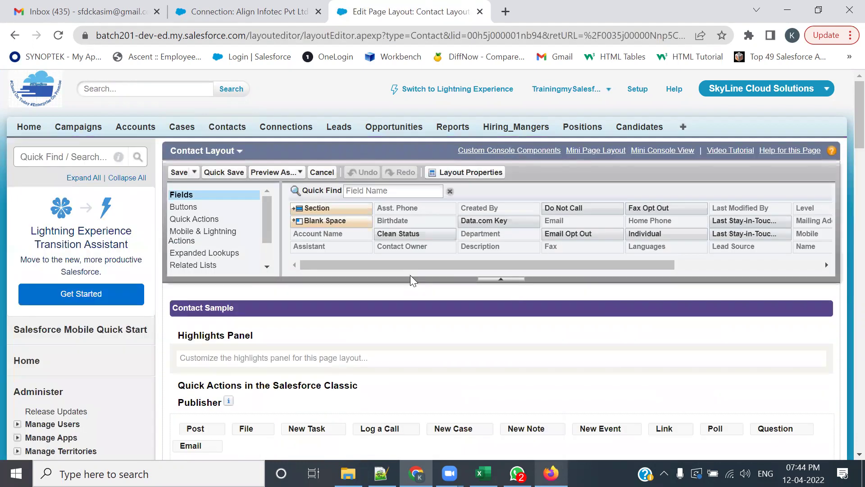
Add the External Sharing related list above Opportunities on the Contact Layout and save it, overwriting users' related list customizations
{"action": "scroll", "coordinate": [212, 243], "scroll_direction": "down", "scroll_amount": 1}
{"action": "left_click", "coordinate": [195, 229]}
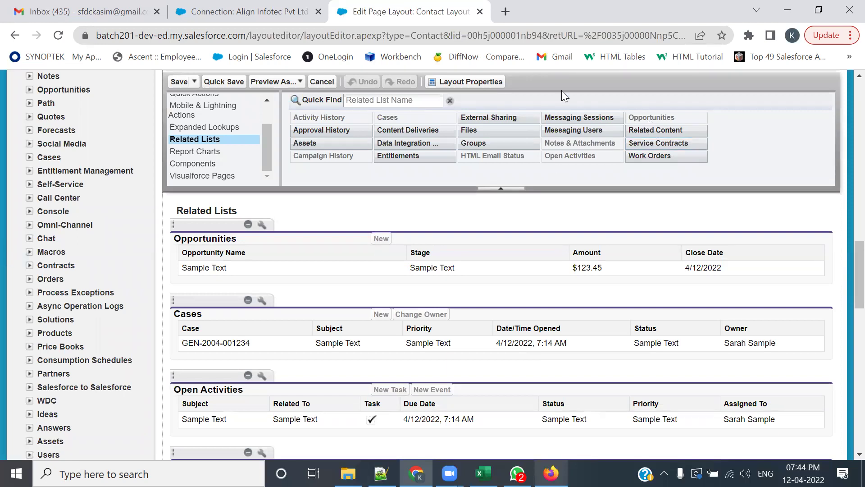
{"action": "left_click_drag", "start_coordinate": [476, 109], "coordinate": [420, 224]}
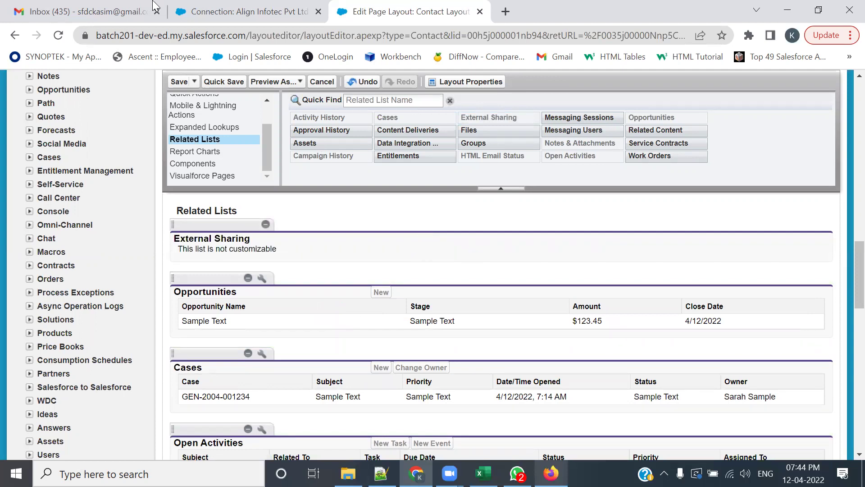
{"action": "left_click", "coordinate": [179, 81]}
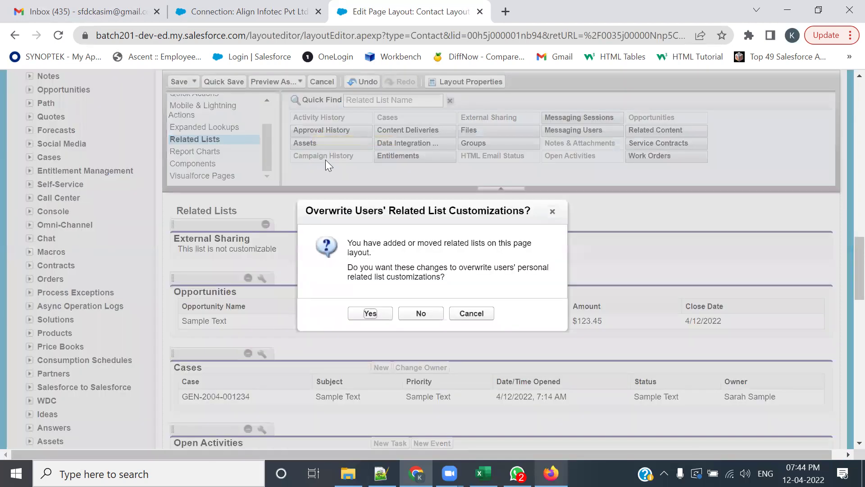
{"action": "left_click", "coordinate": [372, 312]}
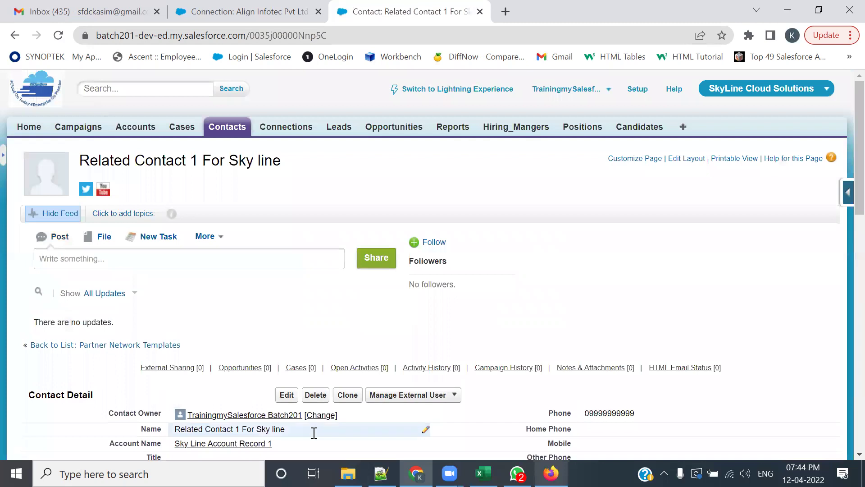
Open the first recent Hiring Manager record and start editing its page layout
{"action": "left_click", "coordinate": [499, 128]}
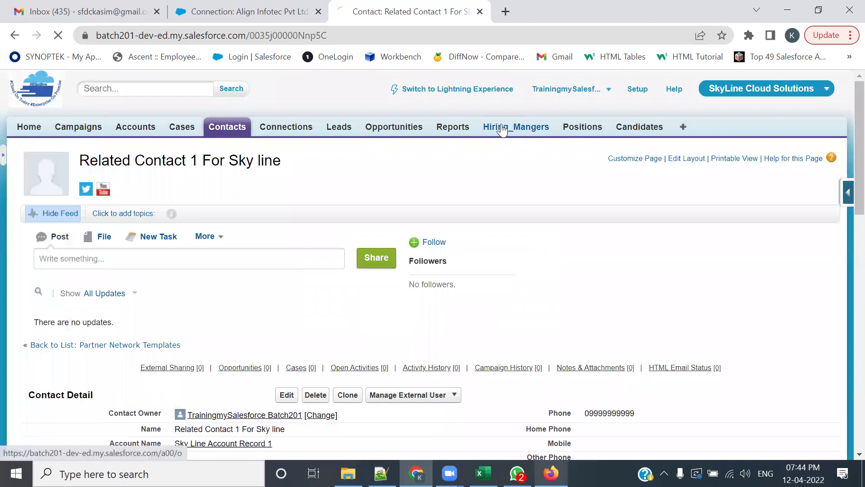
{"action": "left_click", "coordinate": [70, 270]}
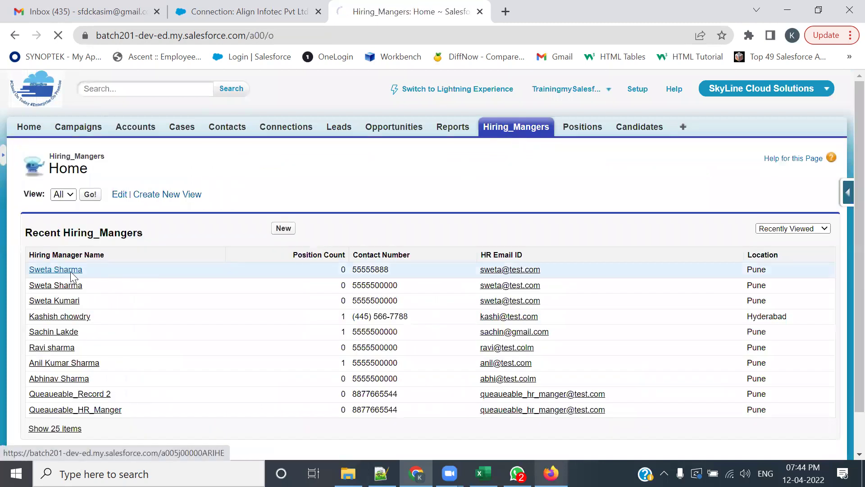
{"action": "left_click", "coordinate": [849, 192]}
{"action": "left_click", "coordinate": [721, 331]}
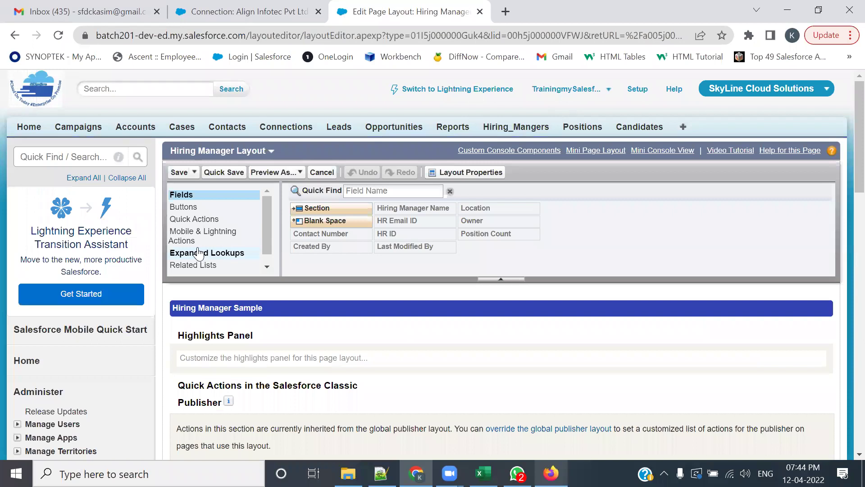
Add the External Sharing related list above Open Activities on the Hiring Manager Layout and save it, overwriting users' related list customizations
{"action": "scroll", "coordinate": [189, 263], "scroll_direction": "down", "scroll_amount": 10}
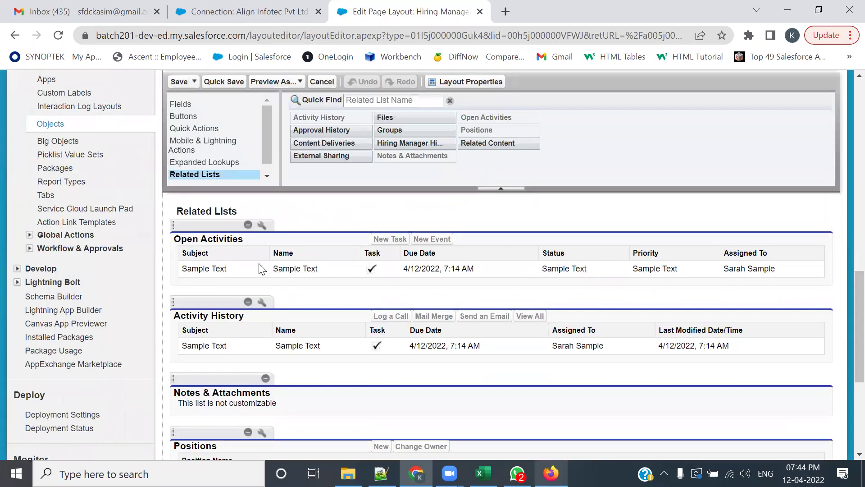
{"action": "left_click_drag", "start_coordinate": [334, 157], "coordinate": [333, 230]}
{"action": "left_click", "coordinate": [179, 81]}
{"action": "left_click", "coordinate": [370, 314]}
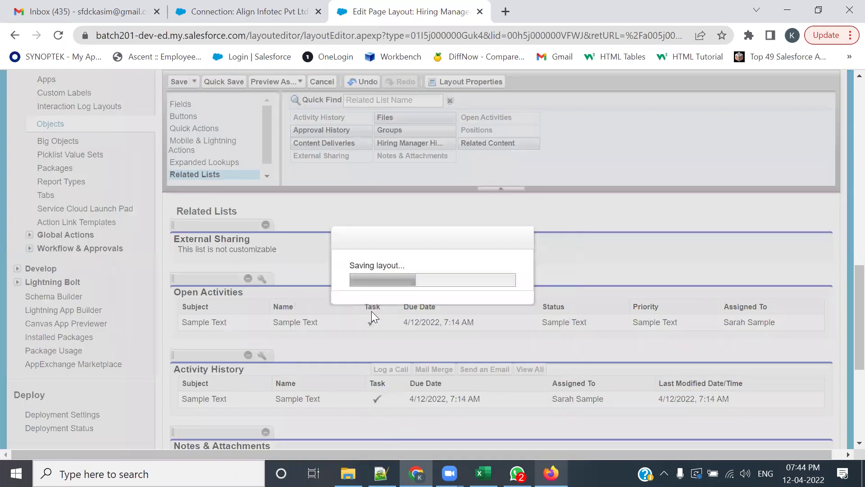
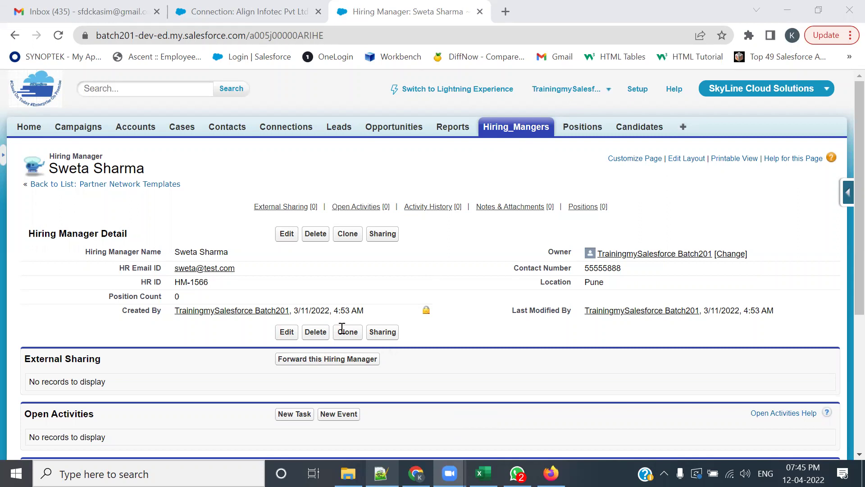
Review the Step 9 notes in Notepad++ and check the Subscribed Objects on the consumer org's connection in Firefox
{"action": "key", "text": "alt+Tab"}
{"action": "left_click_drag", "start_coordinate": [453, 141], "coordinate": [559, 145]}
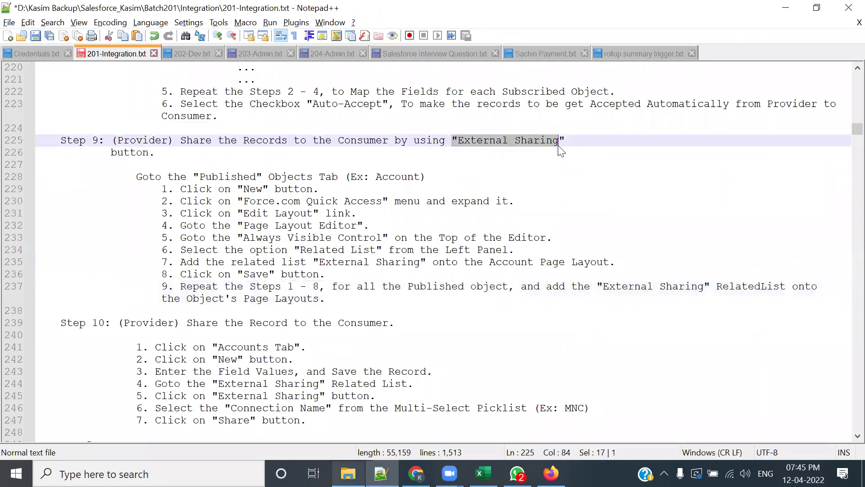
{"action": "double_click", "coordinate": [217, 176]}
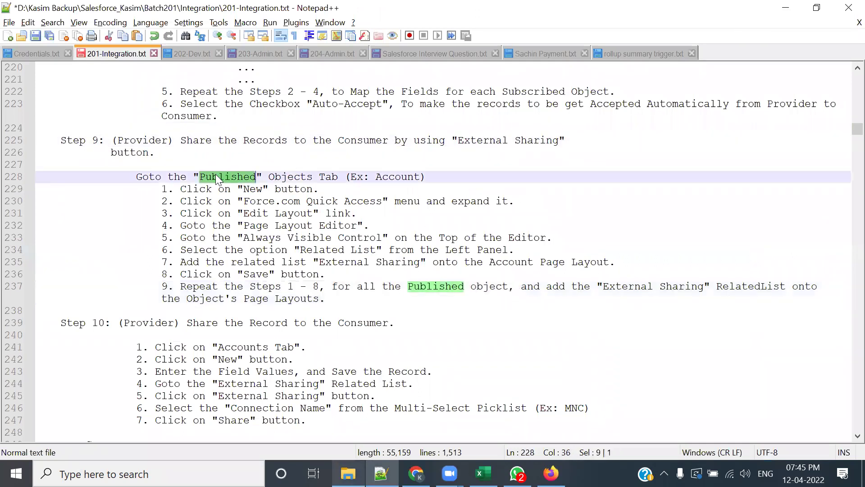
{"action": "left_click", "coordinate": [550, 473]}
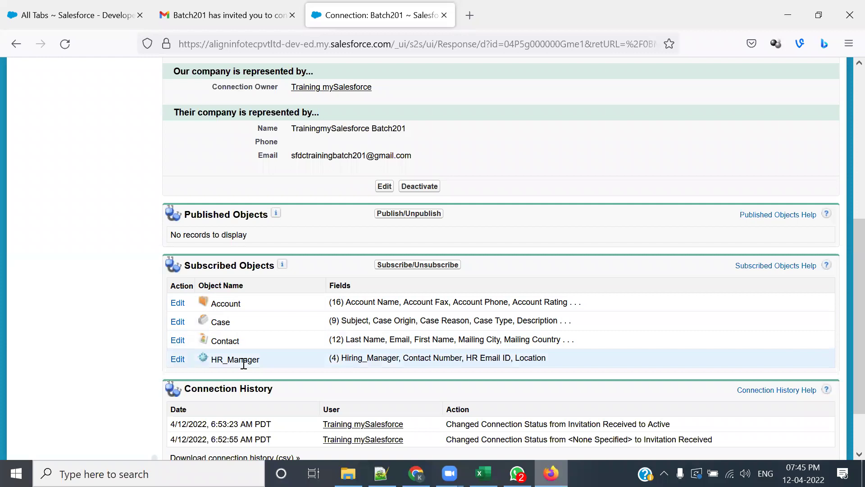
{"action": "key", "text": "alt+Tab"}
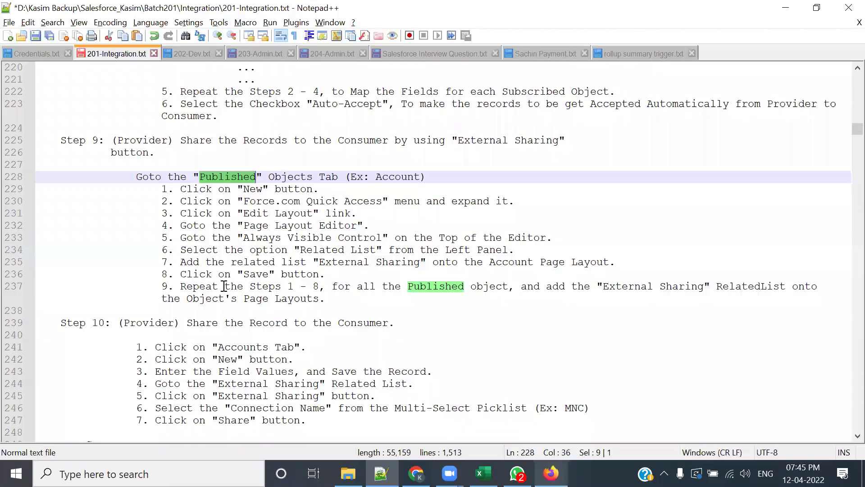
{"action": "key", "text": "alt+Tab"}
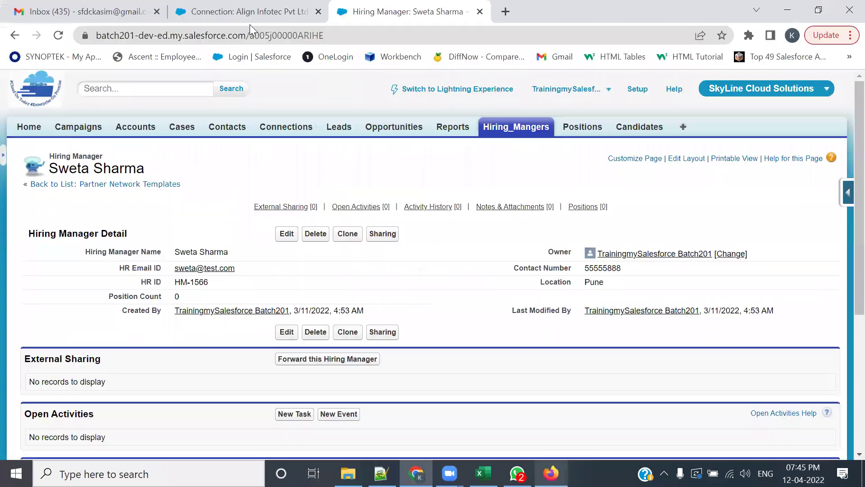
Check the Published Objects on the provider org's connection and the related lists of the open Hiring Manager record
{"action": "left_click", "coordinate": [249, 14]}
{"action": "scroll", "coordinate": [216, 281], "scroll_direction": "down", "scroll_amount": 7}
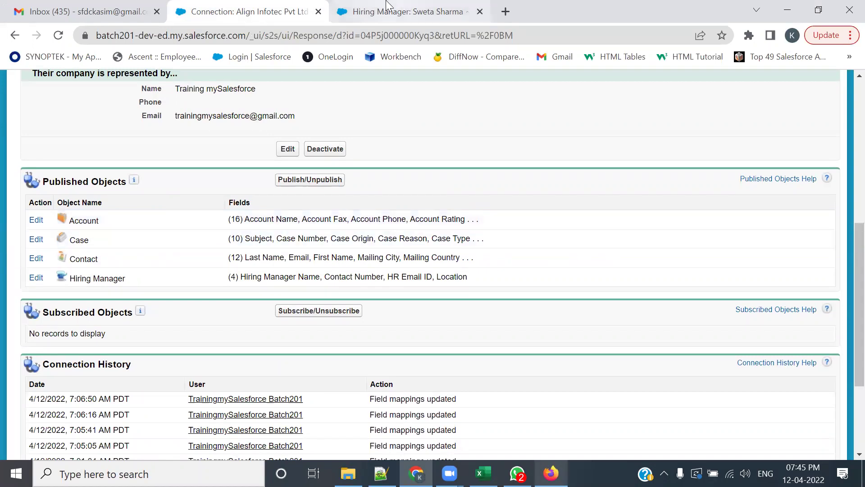
{"action": "left_click", "coordinate": [397, 12]}
{"action": "scroll", "coordinate": [78, 188], "scroll_direction": "down", "scroll_amount": 5}
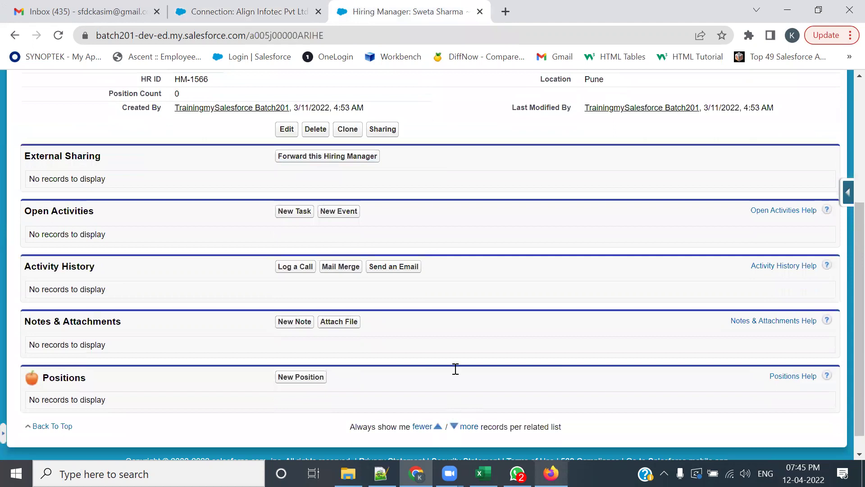
Switch to Notepad++ and read the Step 10 instructions for sharing a provider record with the consumer
{"action": "key", "text": "alt+Tab"}
{"action": "left_click_drag", "start_coordinate": [190, 203], "coordinate": [367, 214]}
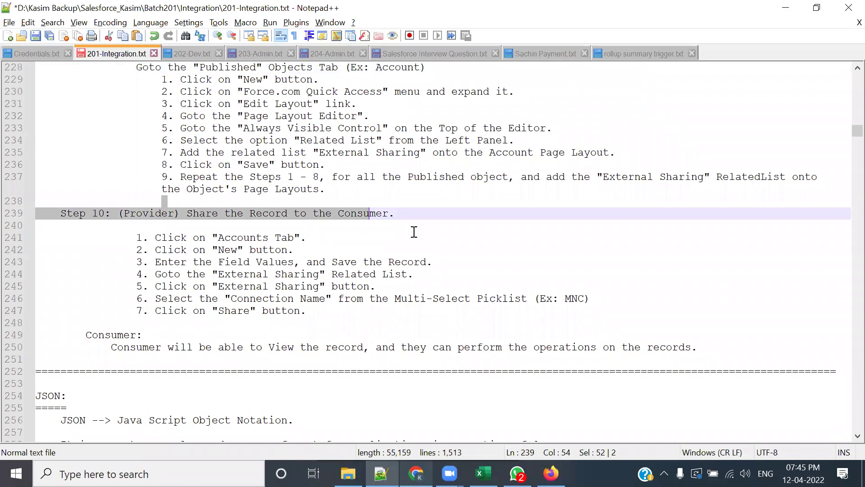
{"action": "left_click", "coordinate": [301, 263]}
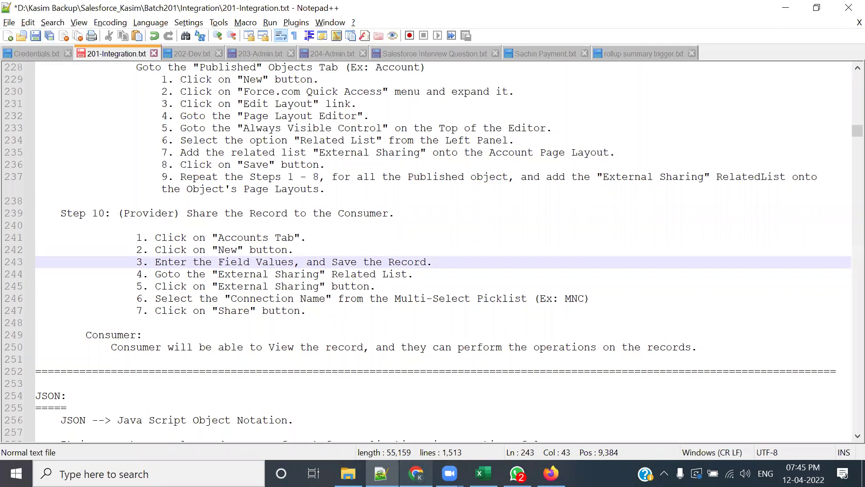
Switch to the provider org in Chrome and open the Skyline account's details
{"action": "key", "text": "alt+Tab"}
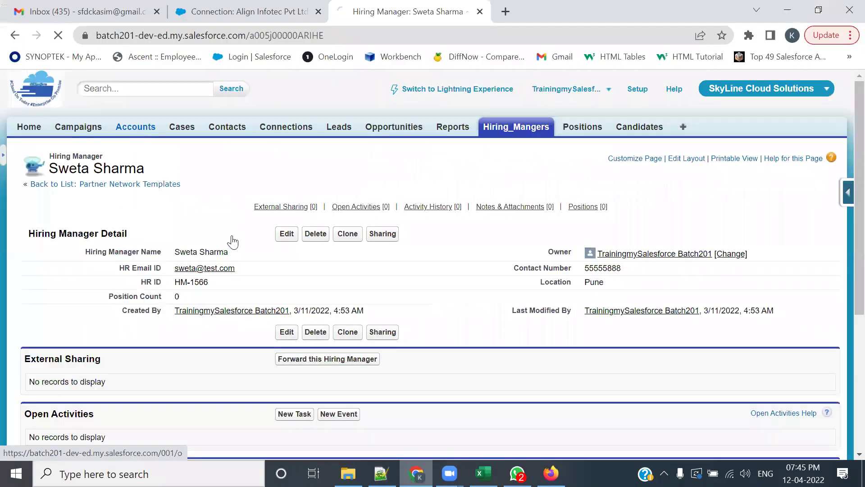
{"action": "left_click", "coordinate": [135, 127]}
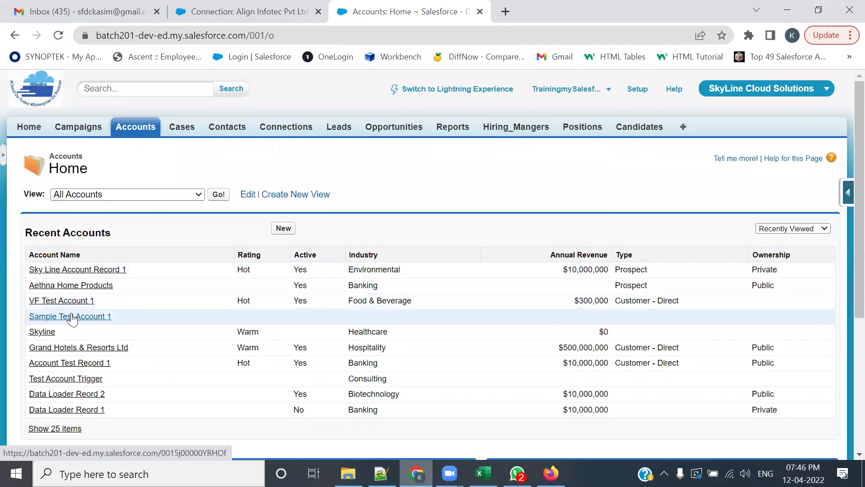
{"action": "left_click", "coordinate": [41, 336]}
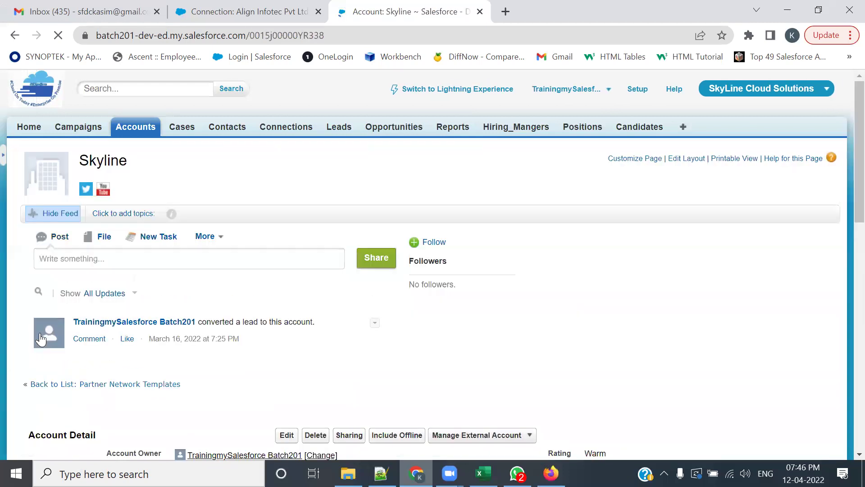
{"action": "scroll", "coordinate": [204, 325], "scroll_direction": "down", "scroll_amount": 2}
{"action": "scroll", "coordinate": [204, 326], "scroll_direction": "down", "scroll_amount": 2}
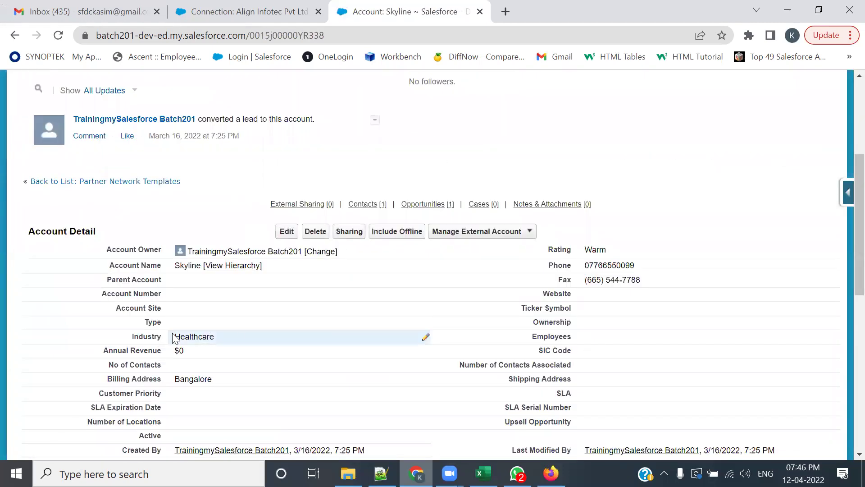
Set the Skyline account's Type to Customer - Direct and its Annual Revenue to 9879679
{"action": "double_click", "coordinate": [201, 321]}
{"action": "left_click", "coordinate": [201, 324]}
{"action": "left_click", "coordinate": [202, 357]}
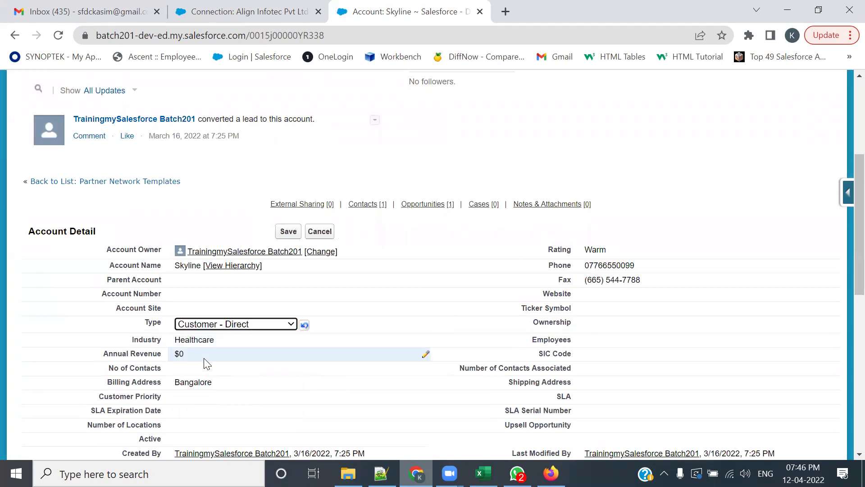
{"action": "double_click", "coordinate": [200, 355]}
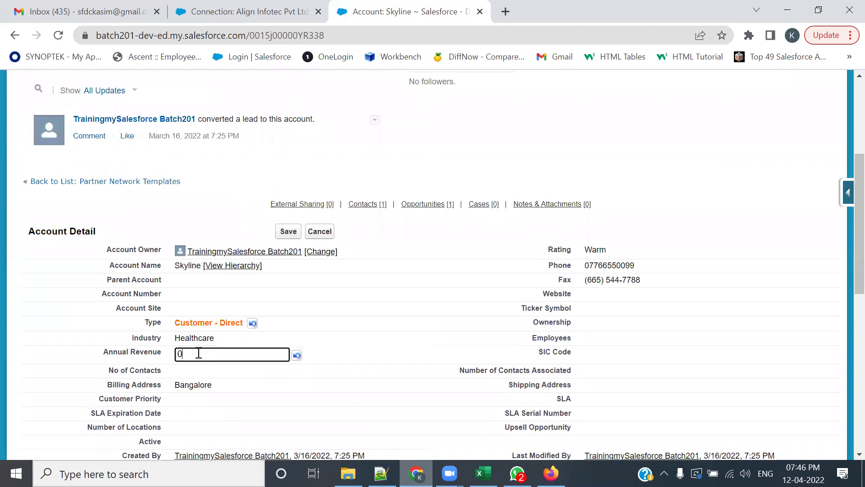
{"action": "type", "text": "9879679"}
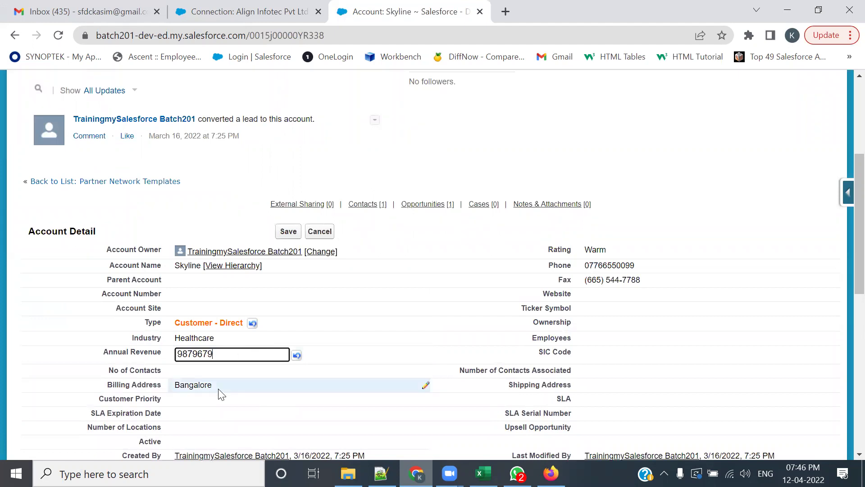
Set the Skyline account's Customer Priority to High and its Active field to Yes
{"action": "double_click", "coordinate": [202, 404]}
{"action": "left_click", "coordinate": [204, 398]}
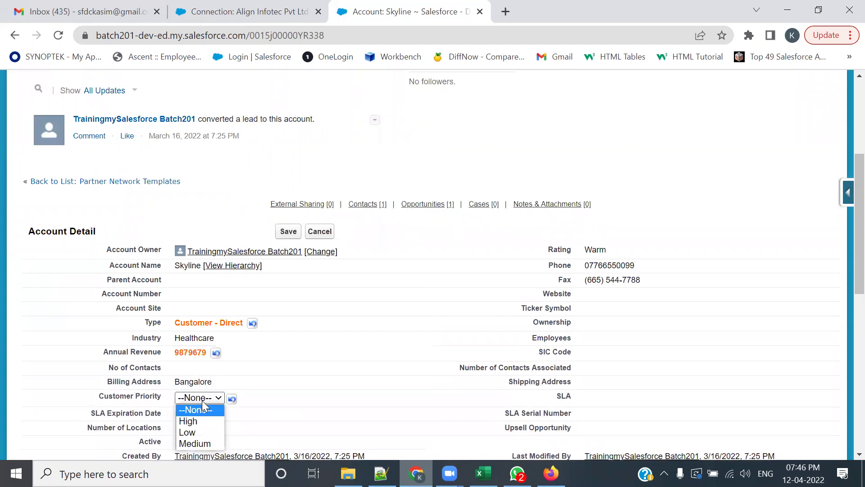
{"action": "left_click", "coordinate": [202, 419]}
{"action": "scroll", "coordinate": [224, 415], "scroll_direction": "down", "scroll_amount": 1}
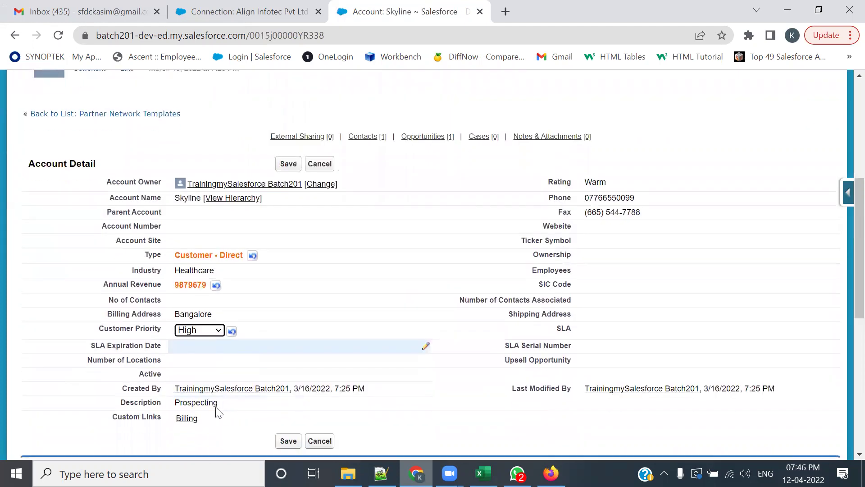
{"action": "double_click", "coordinate": [208, 374]}
{"action": "left_click", "coordinate": [205, 376]}
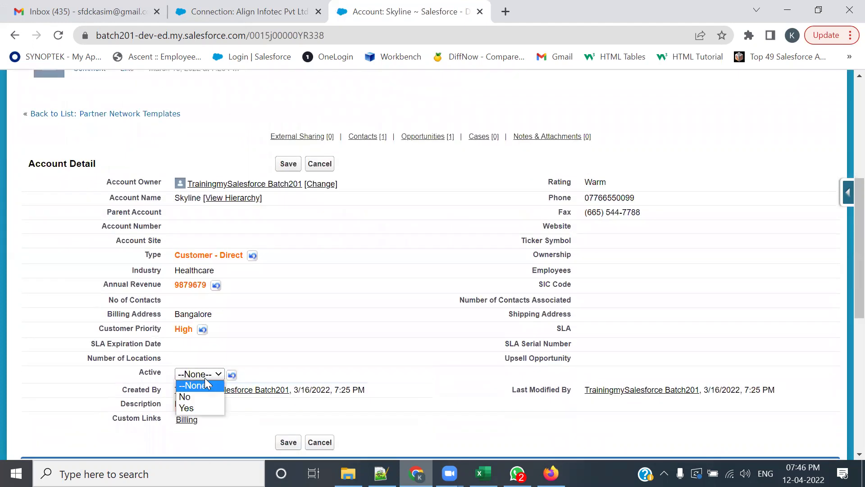
{"action": "left_click", "coordinate": [194, 407]}
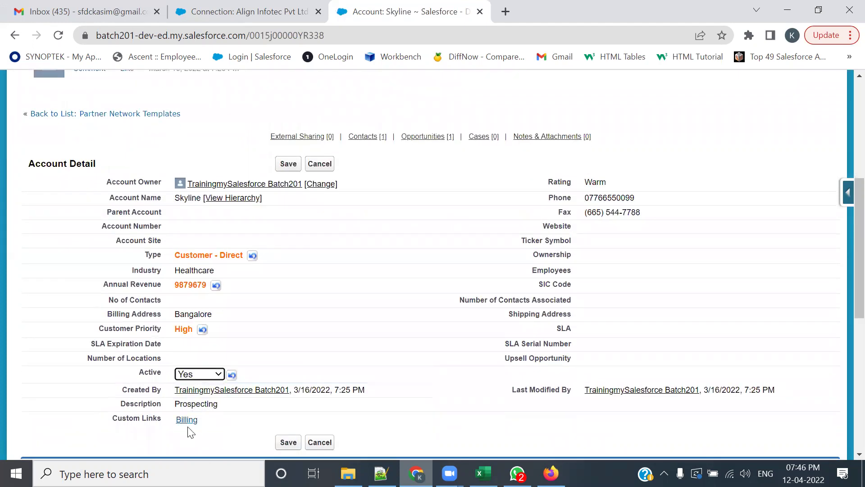
{"action": "double_click", "coordinate": [616, 232]}
{"action": "left_click", "coordinate": [614, 230]}
{"action": "left_click", "coordinate": [608, 255]}
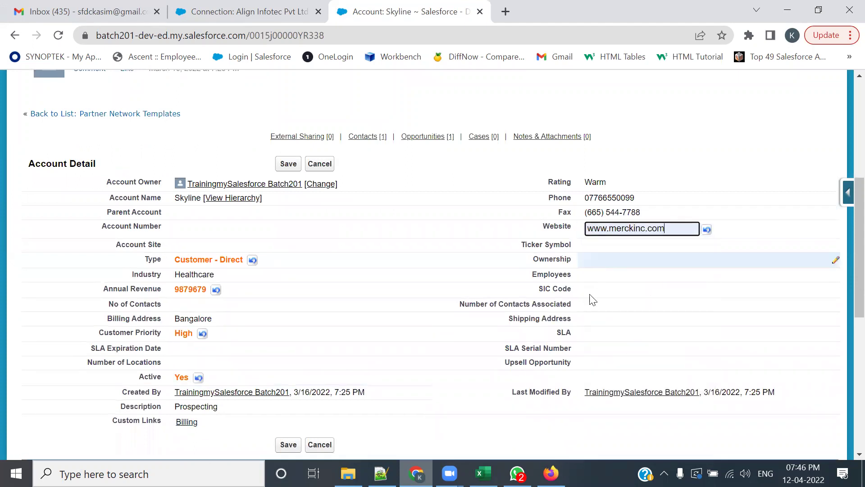
{"action": "left_click", "coordinate": [605, 258]}
{"action": "left_click", "coordinate": [606, 262]}
{"action": "left_click", "coordinate": [599, 280]}
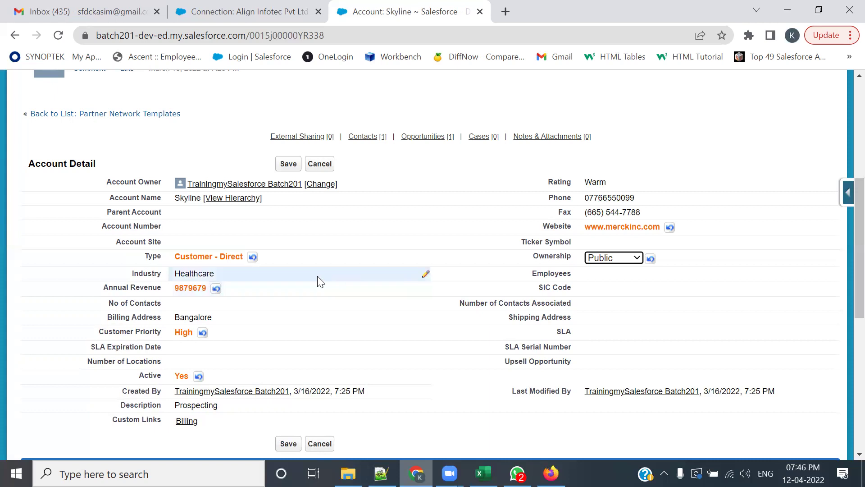
Set the Skyline account's Account Site to Nagpur and save the record
{"action": "double_click", "coordinate": [208, 244]}
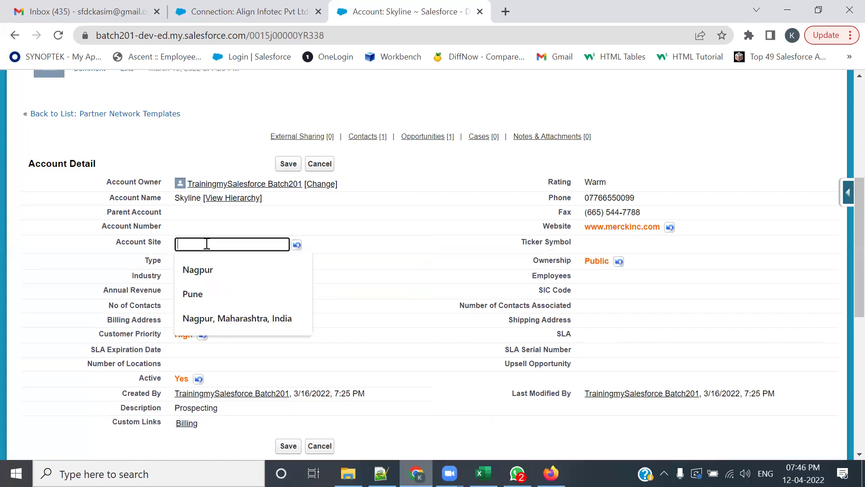
{"action": "left_click", "coordinate": [201, 268]}
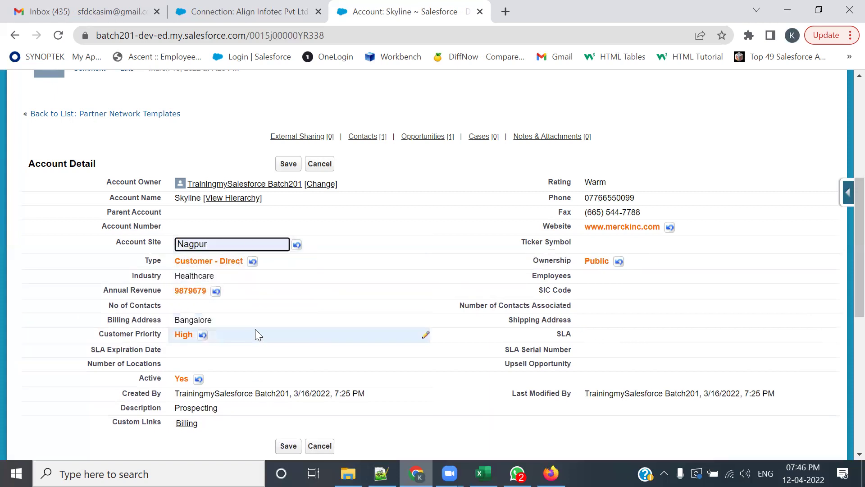
{"action": "scroll", "coordinate": [297, 372], "scroll_direction": "down", "scroll_amount": 1}
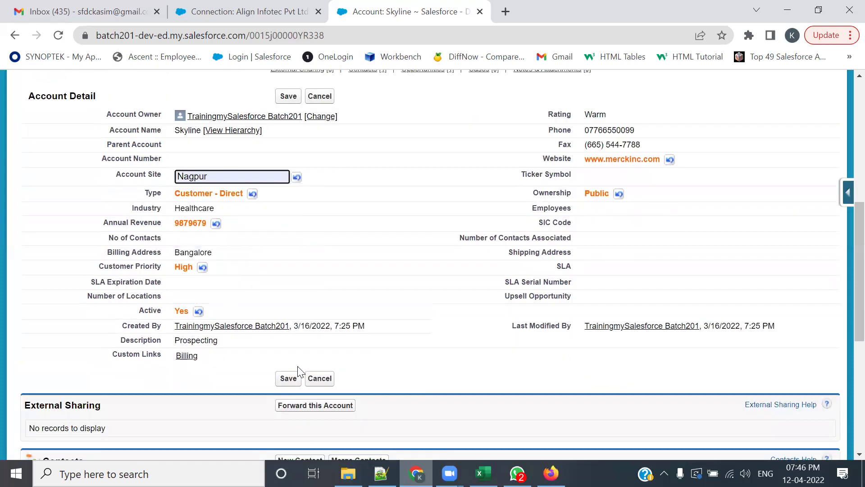
{"action": "left_click", "coordinate": [285, 382]}
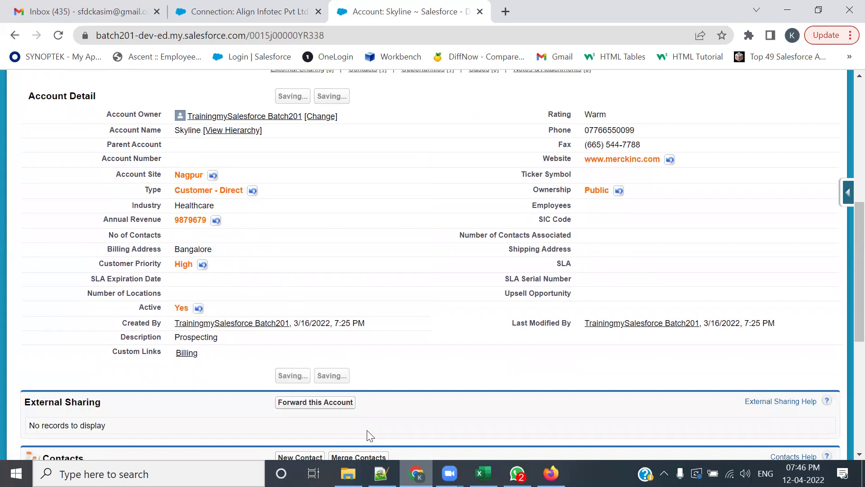
Run an internet speed test on fast.com in a separate browser tab and return to the Skyline account
{"action": "left_click", "coordinate": [505, 13]}
{"action": "type", "text": "fas"}
{"action": "key", "text": "Return"}
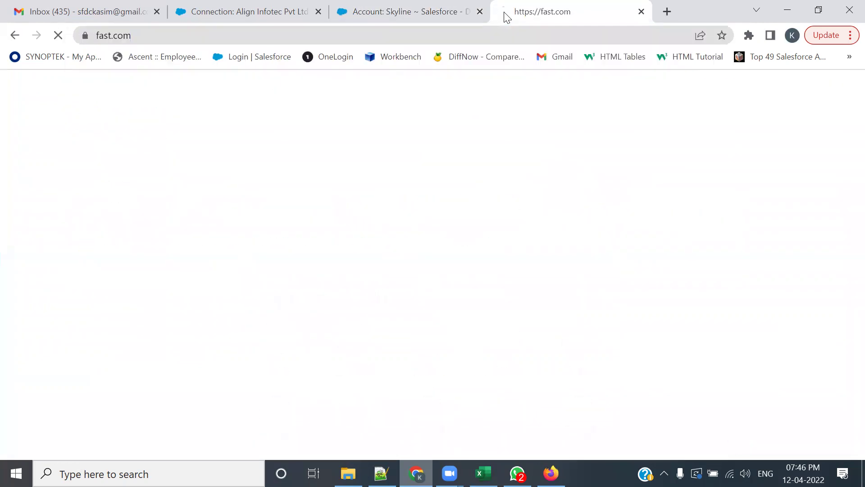
{"action": "left_click", "coordinate": [438, 7]}
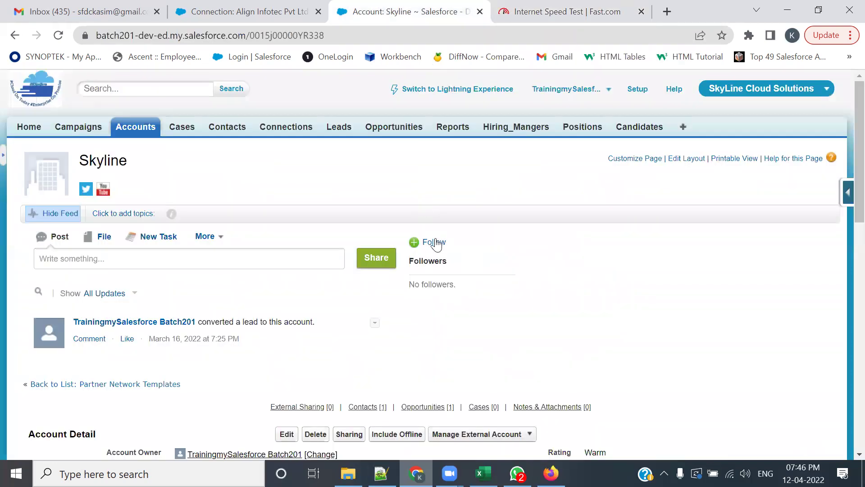
{"action": "scroll", "coordinate": [435, 245], "scroll_direction": "down", "scroll_amount": 3}
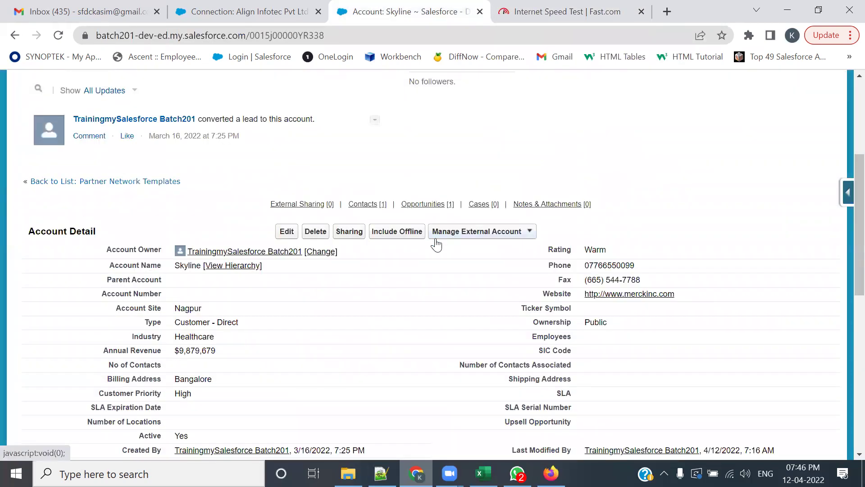
{"action": "left_click", "coordinate": [533, 6]}
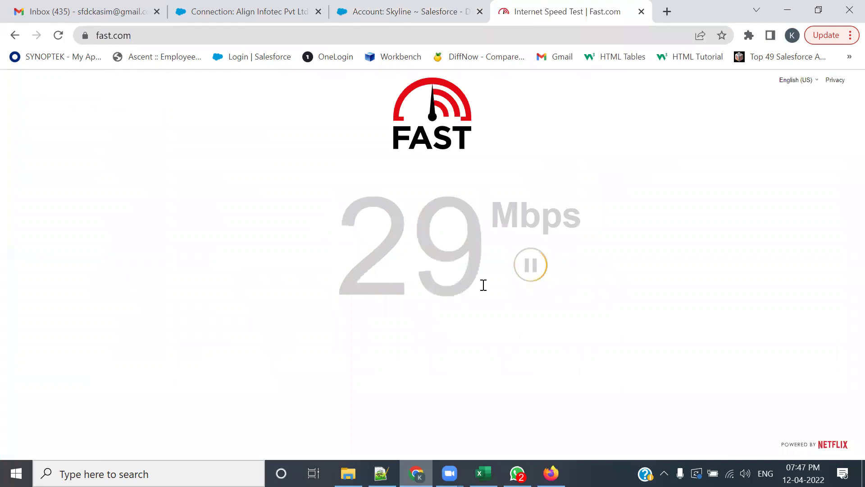
{"action": "left_click", "coordinate": [422, 6]}
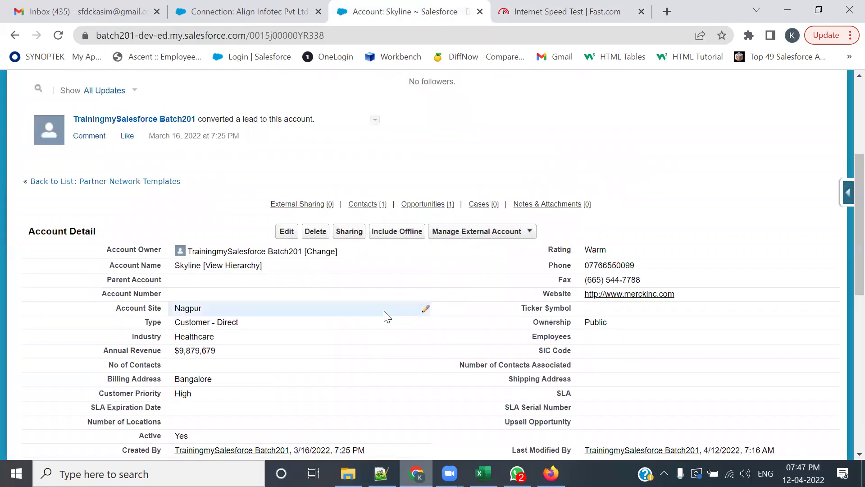
Review the saved details of the Skyline account and highlight its account name
{"action": "scroll", "coordinate": [385, 315], "scroll_direction": "down", "scroll_amount": 5}
{"action": "scroll", "coordinate": [385, 315], "scroll_direction": "up", "scroll_amount": 3}
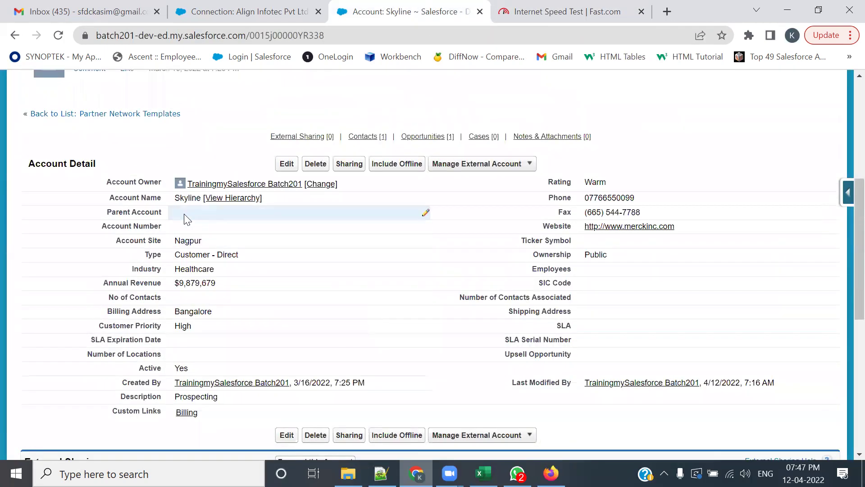
{"action": "left_click_drag", "start_coordinate": [195, 200], "coordinate": [201, 199]}
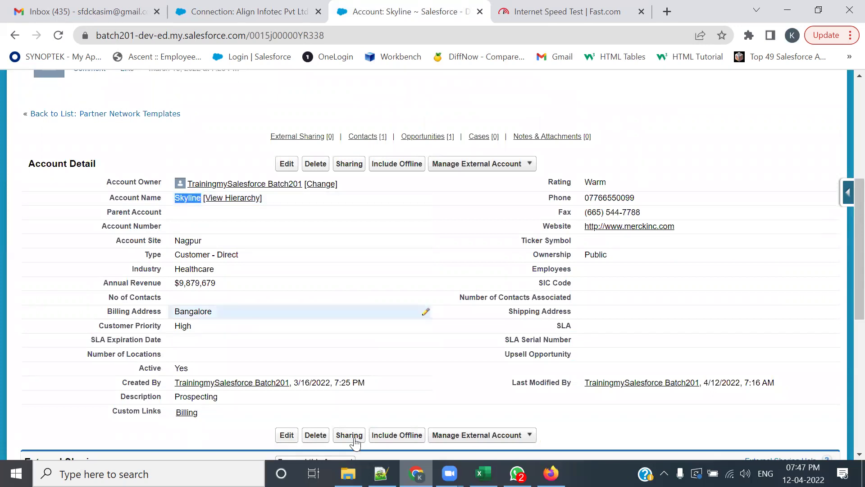
{"action": "right_click", "coordinate": [517, 473]}
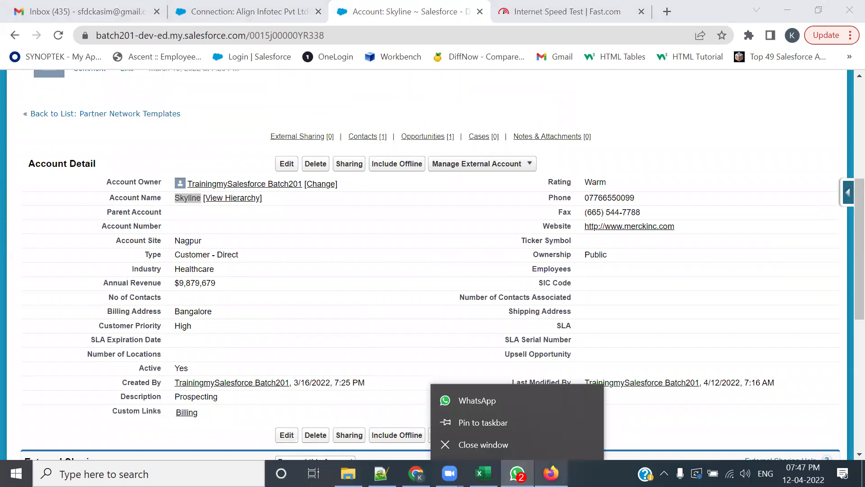
Switch to the consumer org in Firefox and look through the All Accounts list for accounts starting with S
{"action": "left_click", "coordinate": [550, 473]}
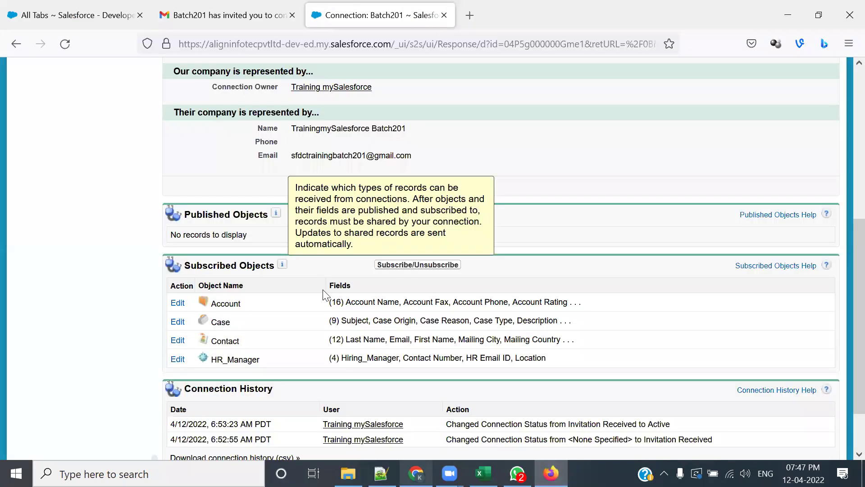
{"action": "scroll", "coordinate": [211, 222], "scroll_direction": "up", "scroll_amount": 5}
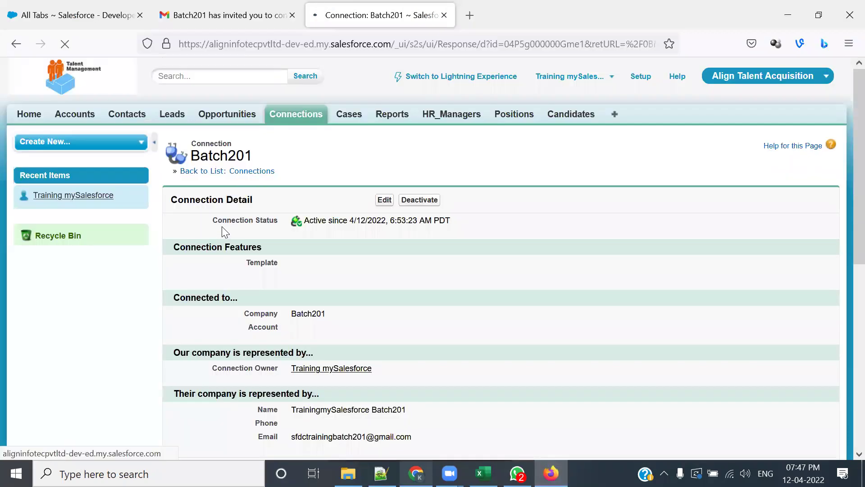
{"action": "left_click", "coordinate": [88, 116]}
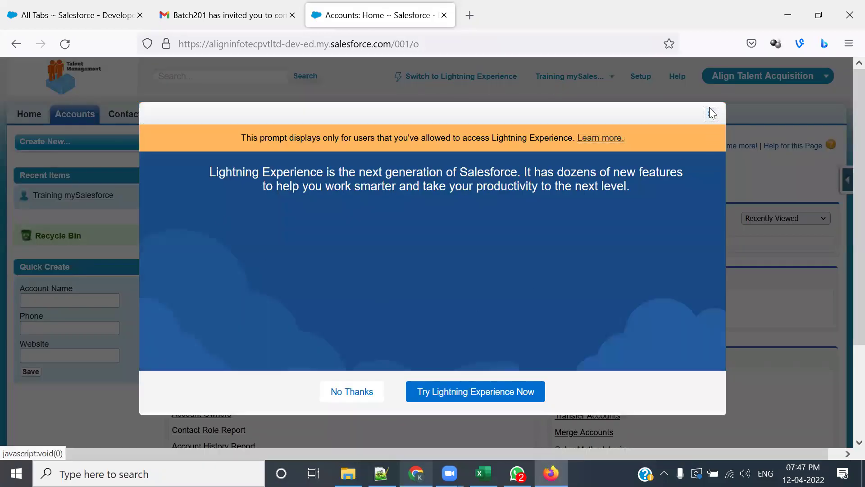
{"action": "left_click", "coordinate": [711, 113]}
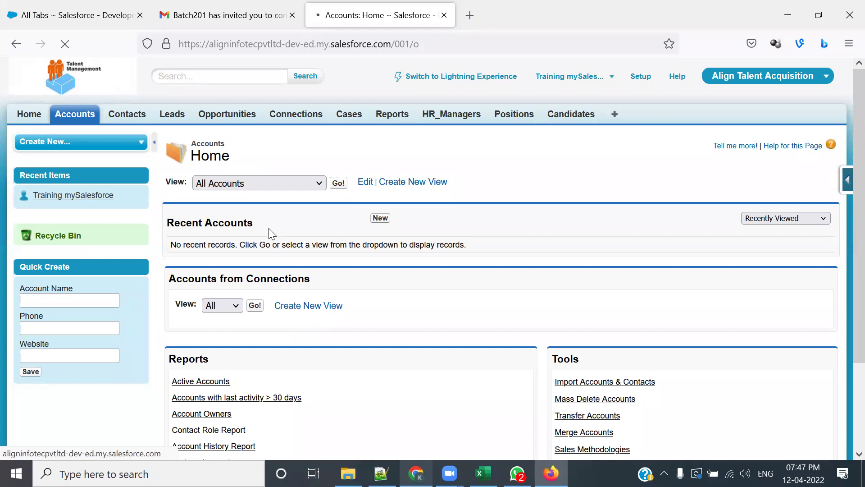
{"action": "left_click", "coordinate": [339, 183]}
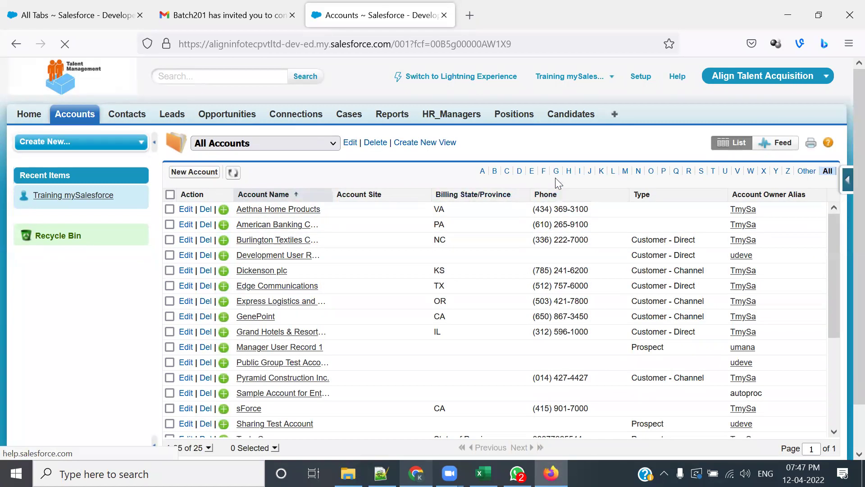
{"action": "left_click", "coordinate": [701, 174]}
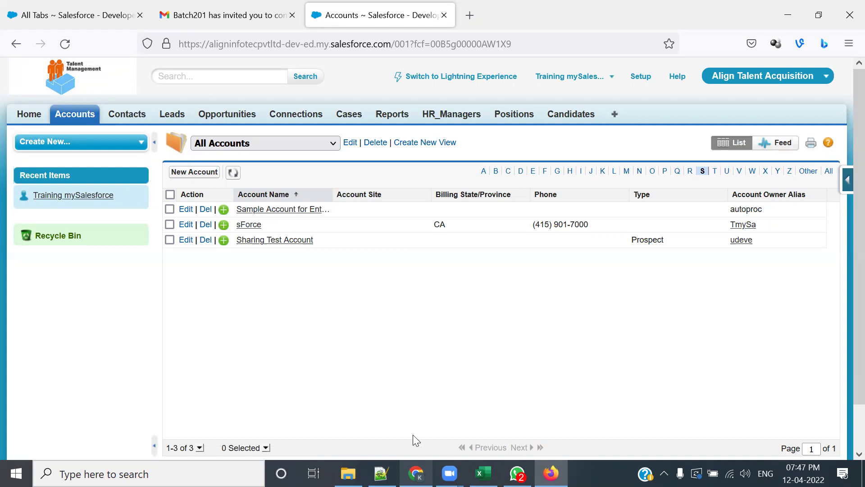
Switch to the provider org in Chrome and forward the Skyline account to Align Infotec Pvt Ltd, including its related Cases and Contacts
{"action": "key", "text": "alt+Tab"}
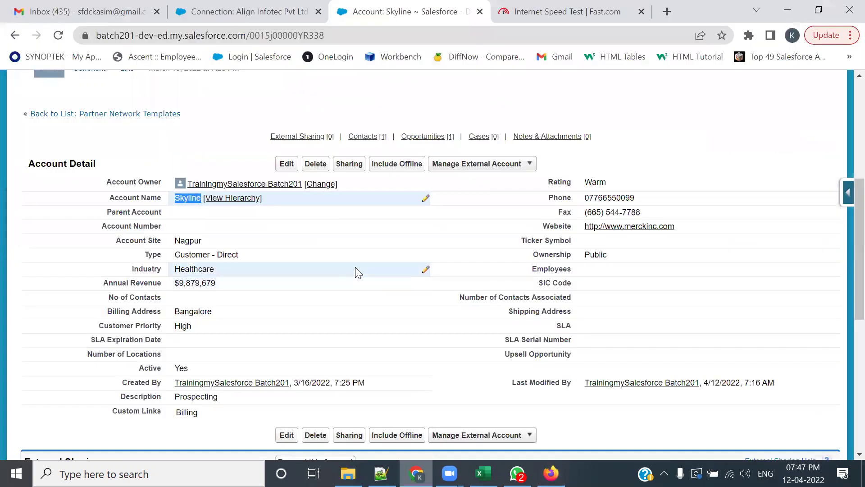
{"action": "scroll", "coordinate": [298, 289], "scroll_direction": "down", "scroll_amount": 3}
{"action": "left_click_drag", "start_coordinate": [113, 330], "coordinate": [23, 330]}
{"action": "left_click", "coordinate": [290, 328]}
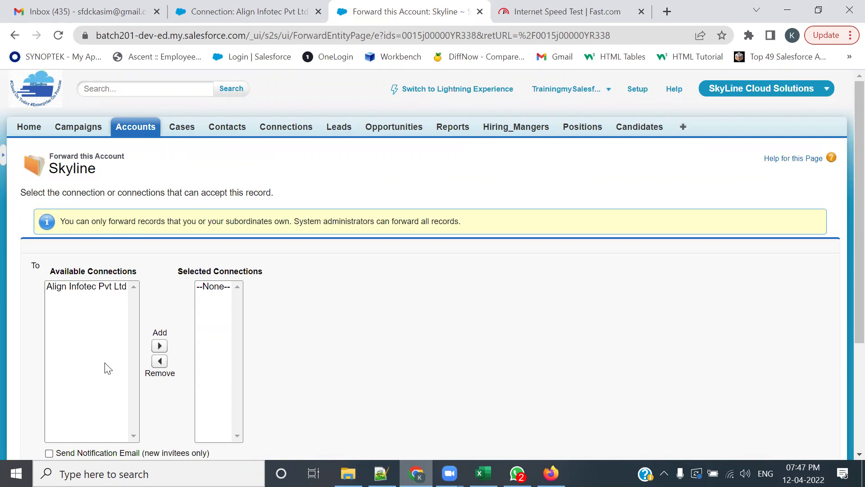
{"action": "left_click", "coordinate": [91, 288]}
{"action": "left_click", "coordinate": [160, 346]}
{"action": "scroll", "coordinate": [336, 323], "scroll_direction": "down", "scroll_amount": 3}
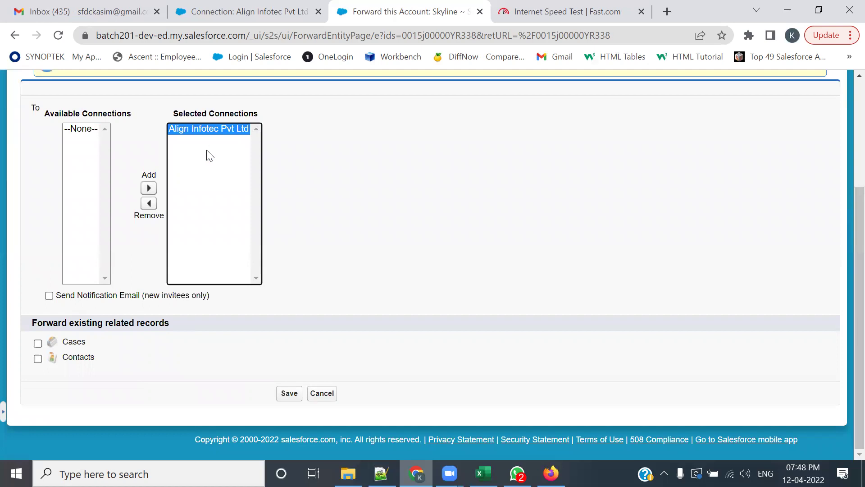
{"action": "left_click", "coordinate": [39, 343]}
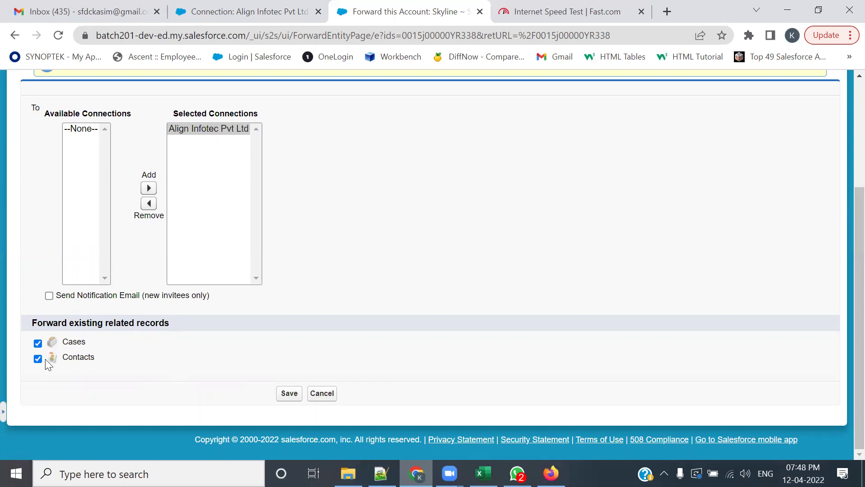
{"action": "left_click", "coordinate": [290, 394]}
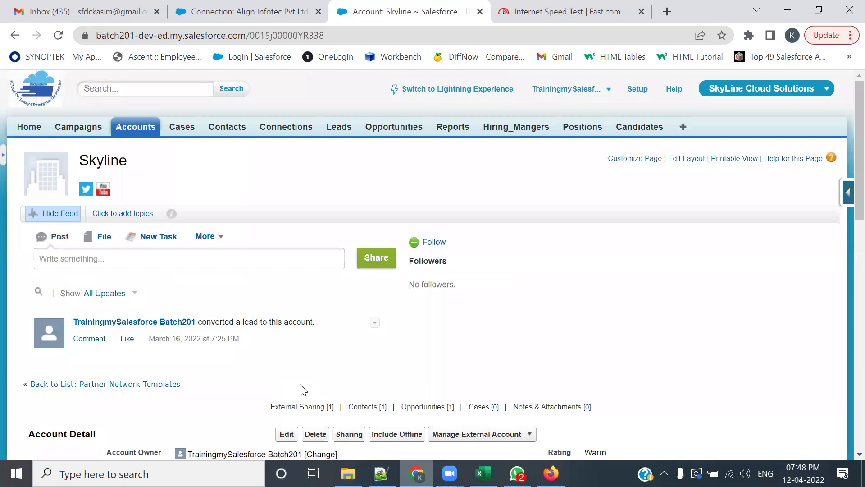
Check the Skyline account's External Sharing status and reload the Gmail inbox
{"action": "scroll", "coordinate": [217, 336], "scroll_direction": "down", "scroll_amount": 2}
{"action": "scroll", "coordinate": [216, 335], "scroll_direction": "down", "scroll_amount": 9}
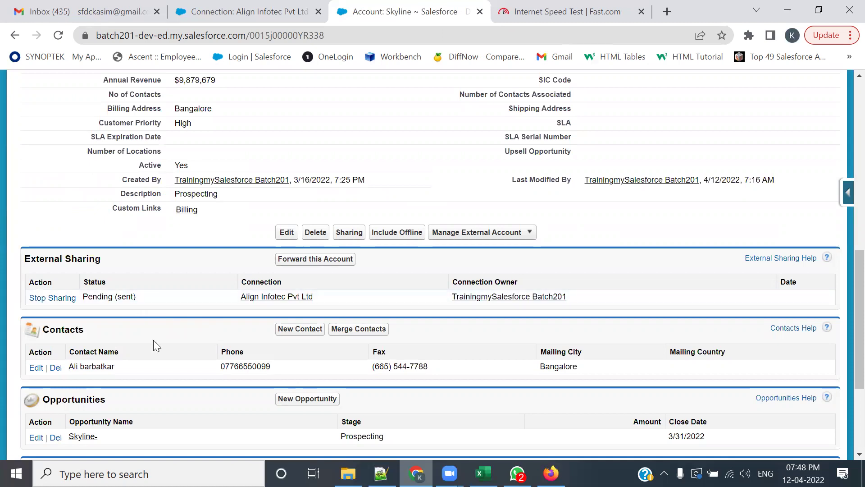
{"action": "left_click", "coordinate": [56, 14]}
{"action": "left_click", "coordinate": [58, 35]}
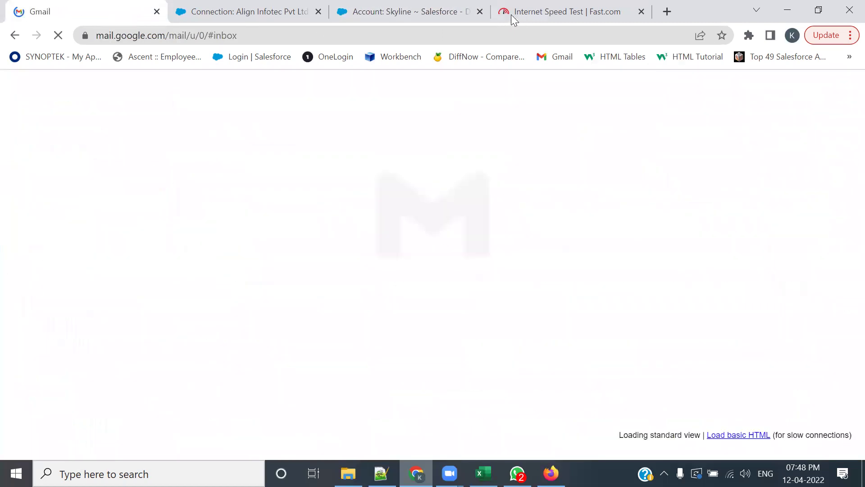
Reload the Skyline account page and recheck its External Sharing entry and related lists
{"action": "left_click", "coordinate": [303, 5]}
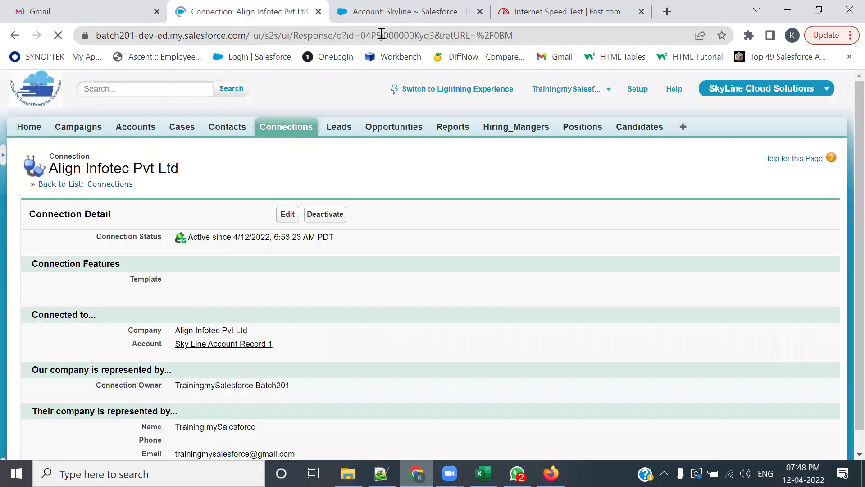
{"action": "left_click", "coordinate": [405, 11]}
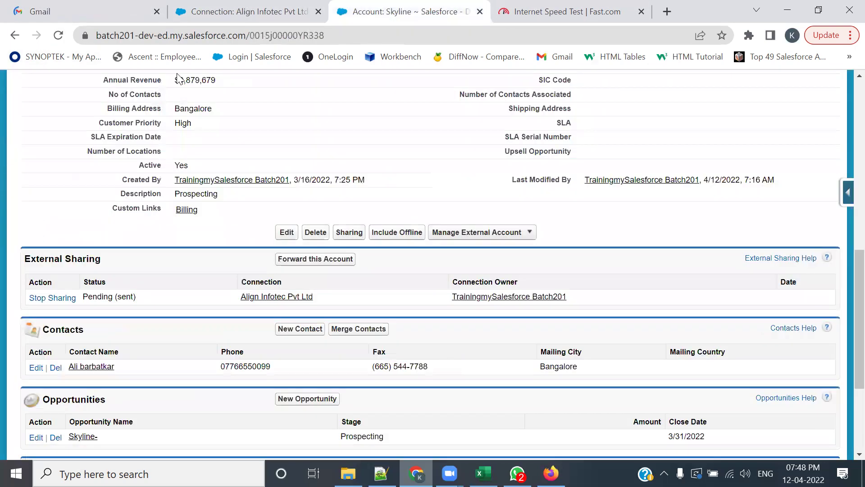
{"action": "left_click", "coordinate": [58, 35]}
{"action": "scroll", "coordinate": [133, 361], "scroll_direction": "down", "scroll_amount": 5}
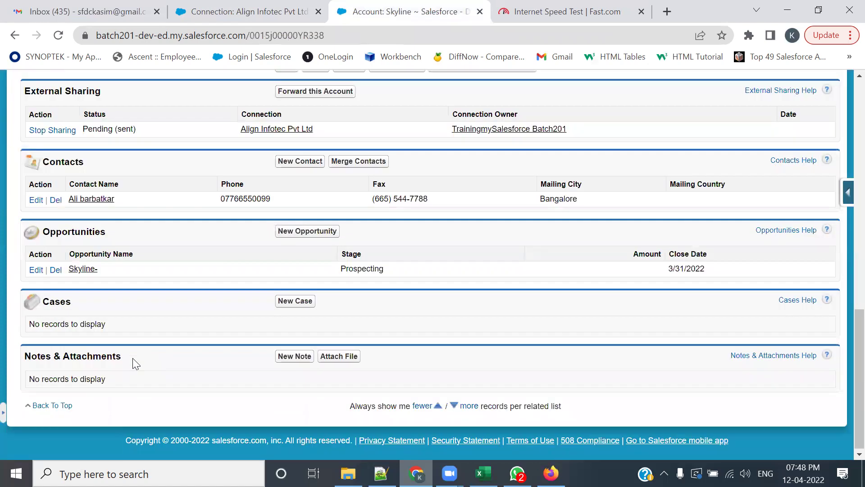
{"action": "scroll", "coordinate": [132, 358], "scroll_direction": "up", "scroll_amount": 1}
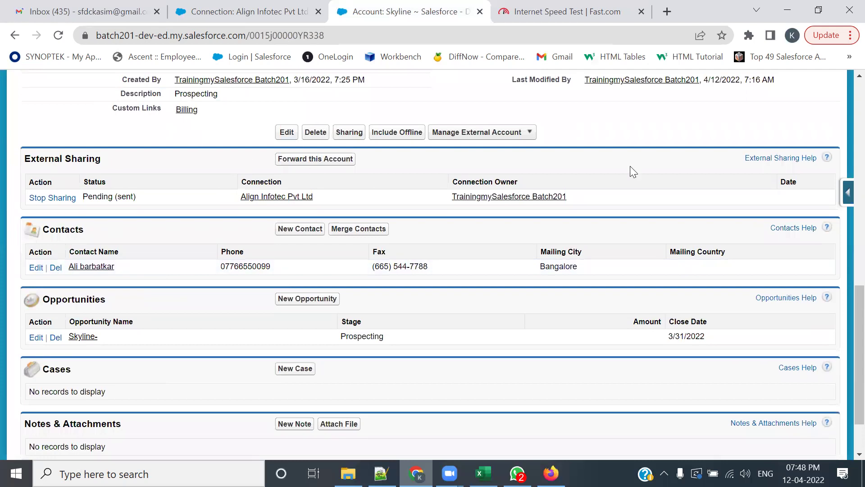
Reload the consumer org's accounts list in Firefox, and reload the provider's Skyline account in Chrome to check its External Sharing status
{"action": "key", "text": "alt+Tab"}
{"action": "left_click", "coordinate": [66, 45]}
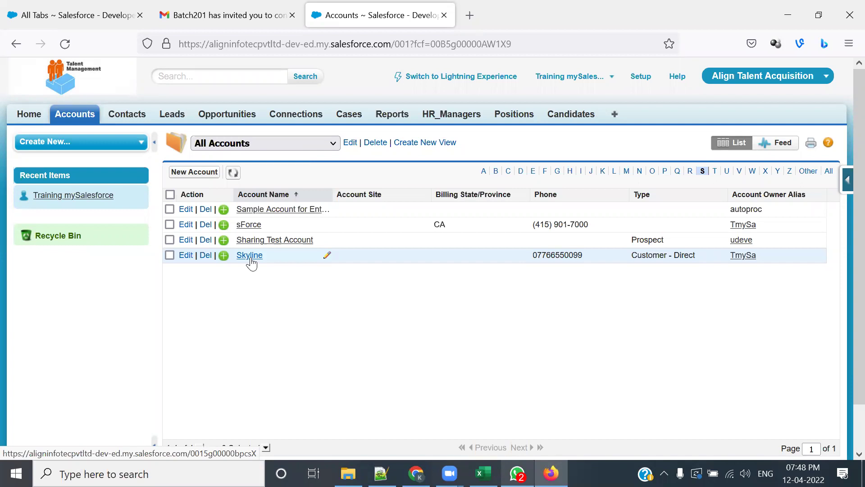
{"action": "key", "text": "alt+Tab"}
{"action": "left_click", "coordinate": [58, 35]}
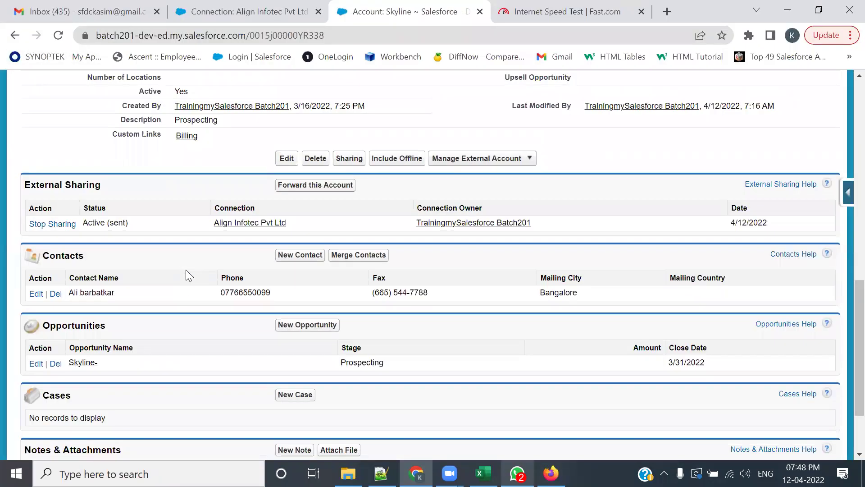
{"action": "left_click_drag", "start_coordinate": [130, 222], "coordinate": [105, 222]}
{"action": "left_click", "coordinate": [150, 220]}
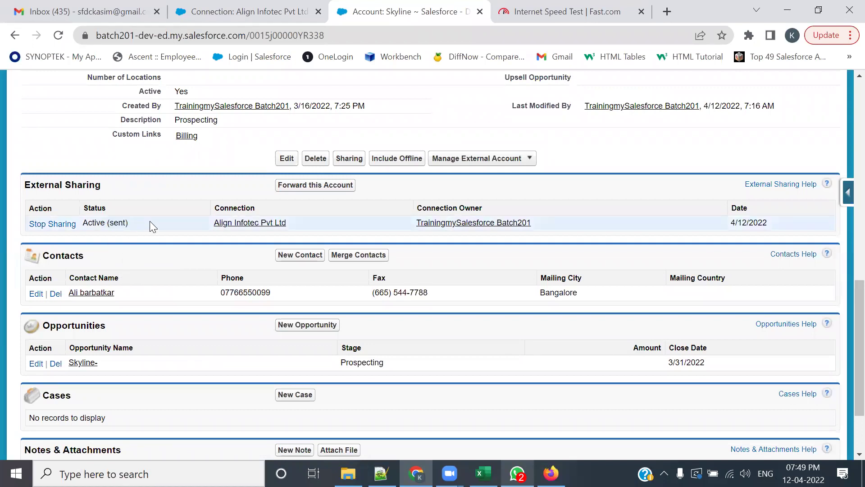
Switch to the consumer org in Firefox, open the Skyline account and examine its external sharing notice, including source connection and date
{"action": "key", "text": "alt+Tab"}
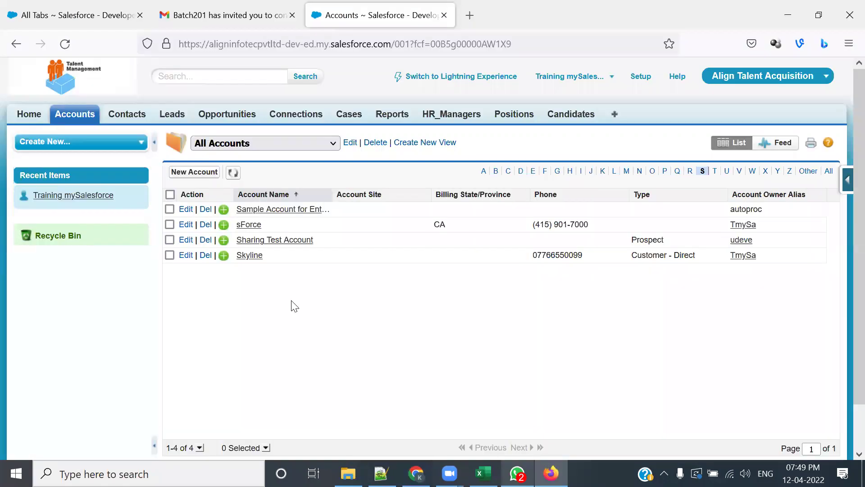
{"action": "left_click", "coordinate": [254, 260]}
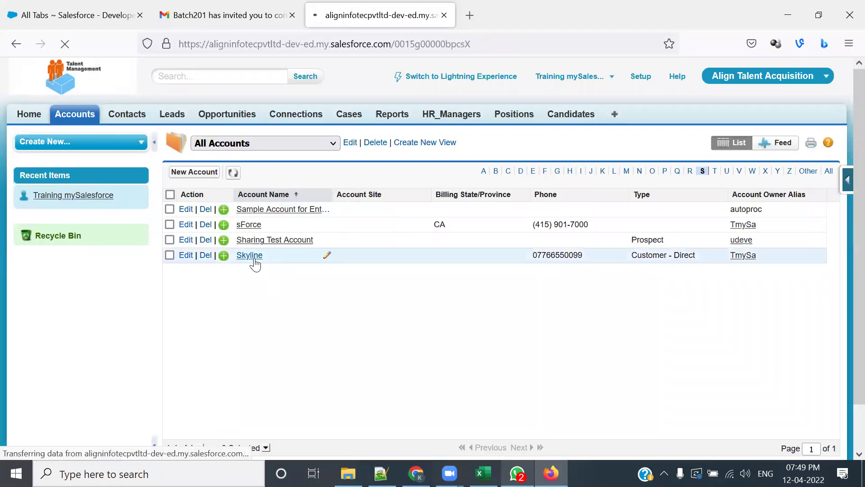
{"action": "scroll", "coordinate": [234, 316], "scroll_direction": "down", "scroll_amount": 2}
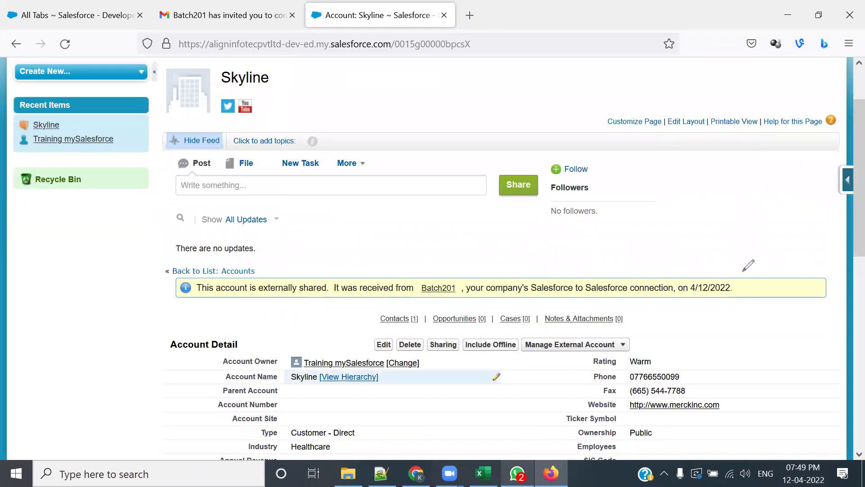
{"action": "left_click_drag", "start_coordinate": [744, 271], "coordinate": [218, 261]}
{"action": "left_click_drag", "start_coordinate": [423, 298], "coordinate": [434, 296]}
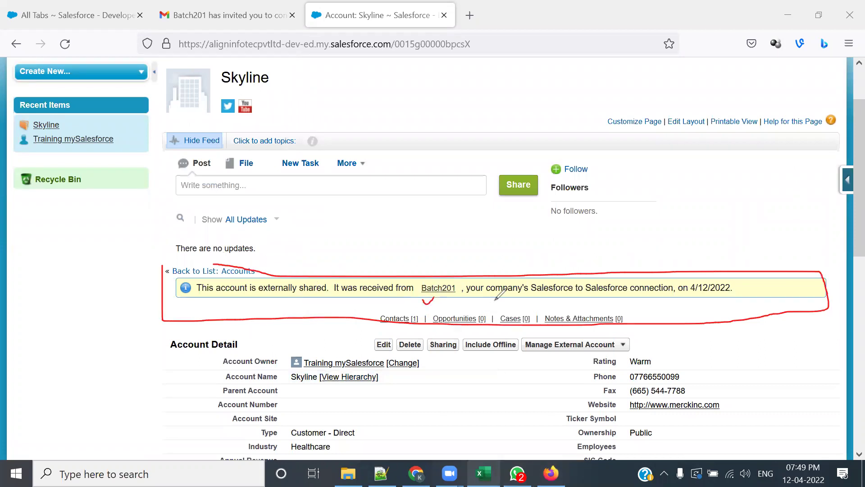
{"action": "mouse_move", "coordinate": [682, 298]}
{"action": "left_mouse_down"}
{"action": "mouse_move", "coordinate": [742, 280]}
{"action": "mouse_move", "coordinate": [680, 282]}
{"action": "mouse_move", "coordinate": [678, 299]}
{"action": "left_mouse_up"}
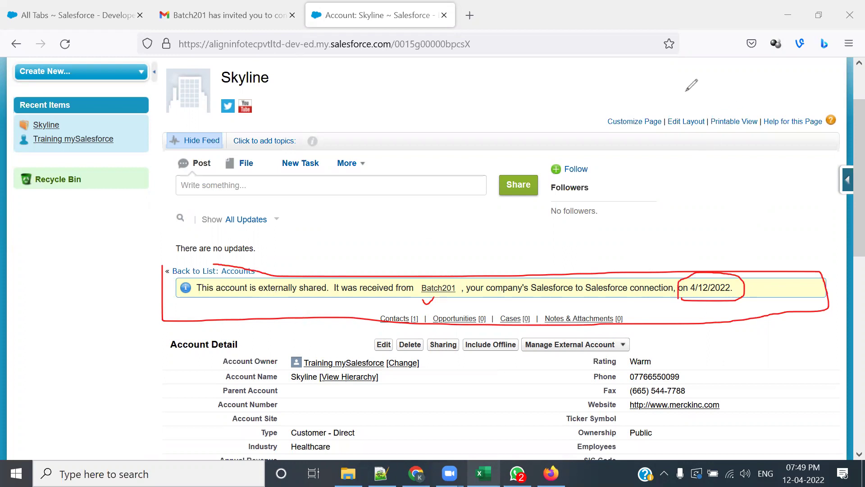
{"action": "key", "text": "Escape"}
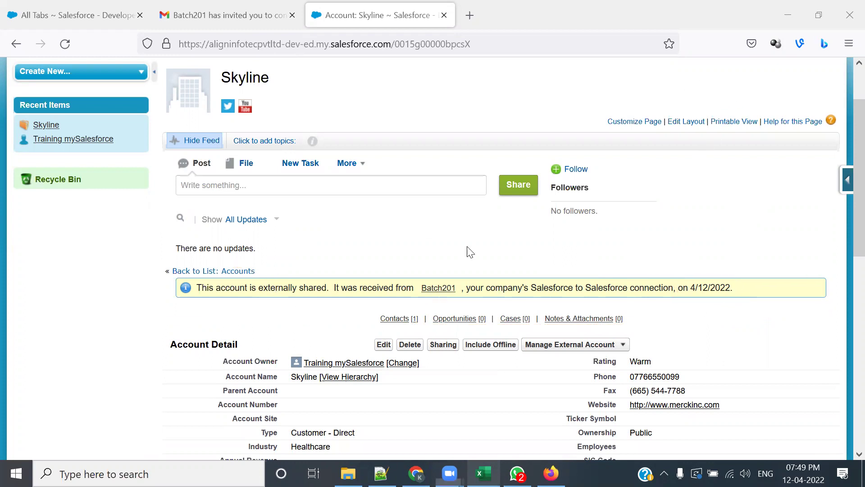
Review the shared Skyline account's detail fields and inspect its record ID in the page address
{"action": "scroll", "coordinate": [466, 251], "scroll_direction": "down", "scroll_amount": 3}
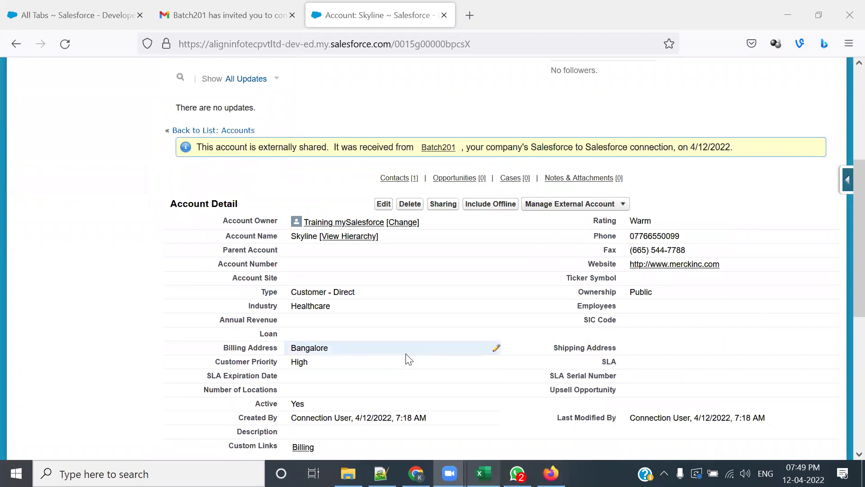
{"action": "scroll", "coordinate": [409, 359], "scroll_direction": "up", "scroll_amount": 3}
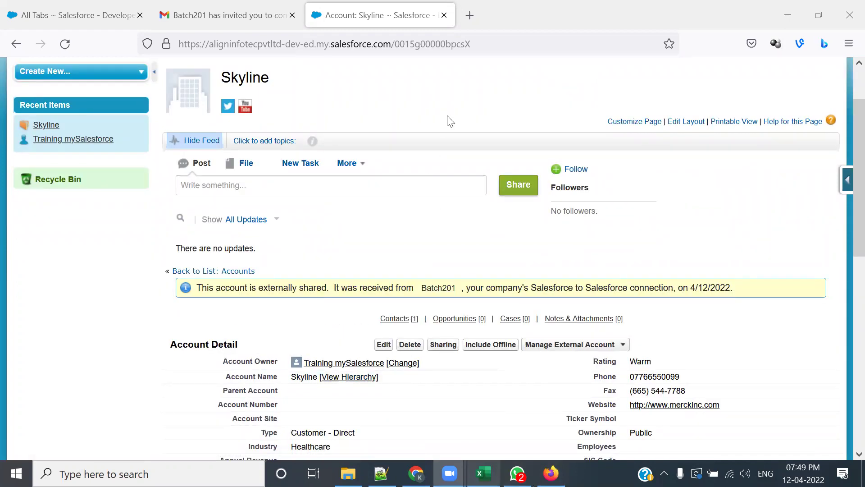
{"action": "double_click", "coordinate": [442, 44]}
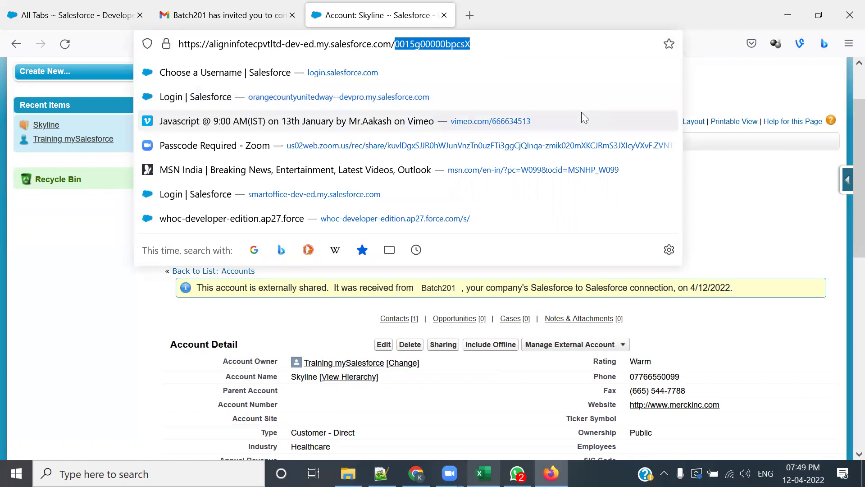
{"action": "left_click", "coordinate": [771, 217]}
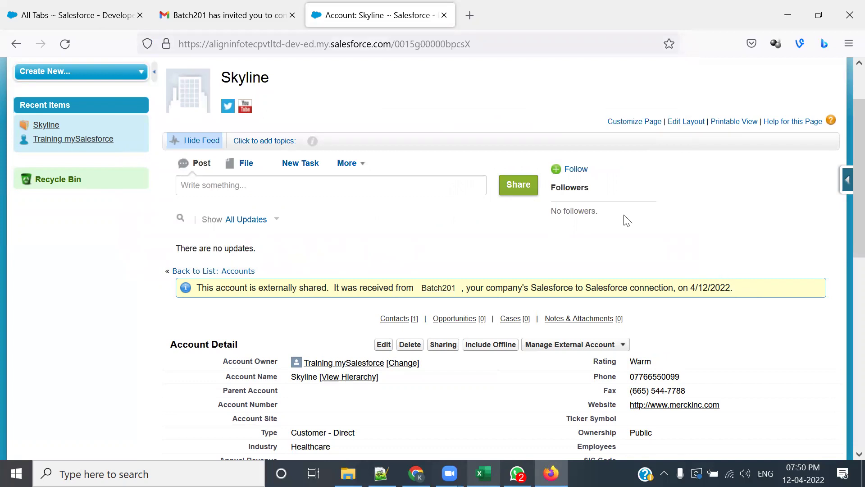
{"action": "double_click", "coordinate": [449, 44]}
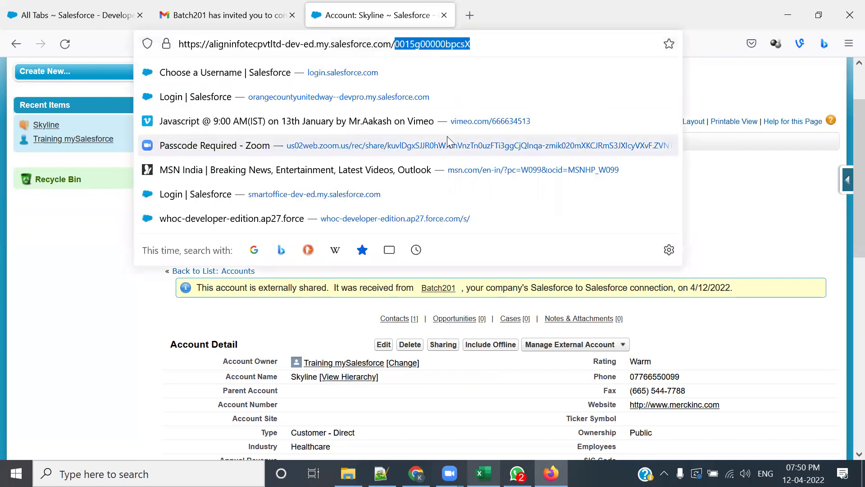
{"action": "left_click", "coordinate": [797, 223]}
Examine the Contacts, Opportunities and Cases related lists of the consumer org's Skyline account
{"action": "scroll", "coordinate": [785, 228], "scroll_direction": "down", "scroll_amount": 7}
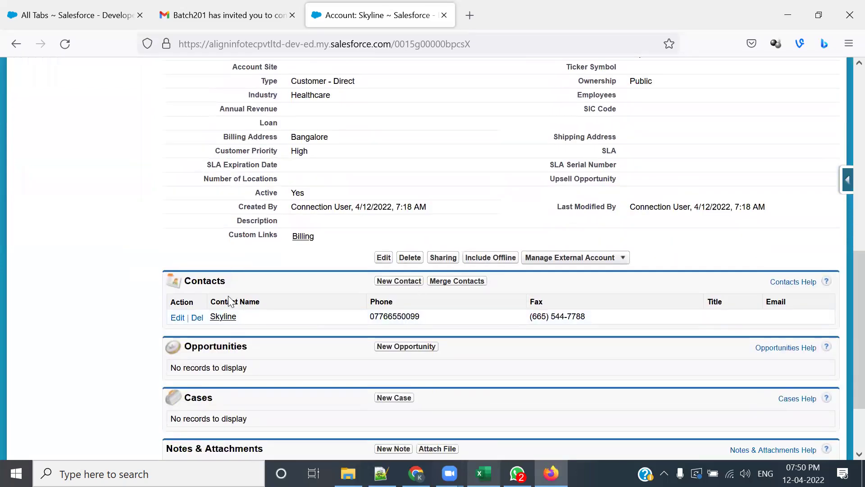
{"action": "scroll", "coordinate": [245, 342], "scroll_direction": "down", "scroll_amount": 2}
{"action": "scroll", "coordinate": [243, 338], "scroll_direction": "down", "scroll_amount": 1}
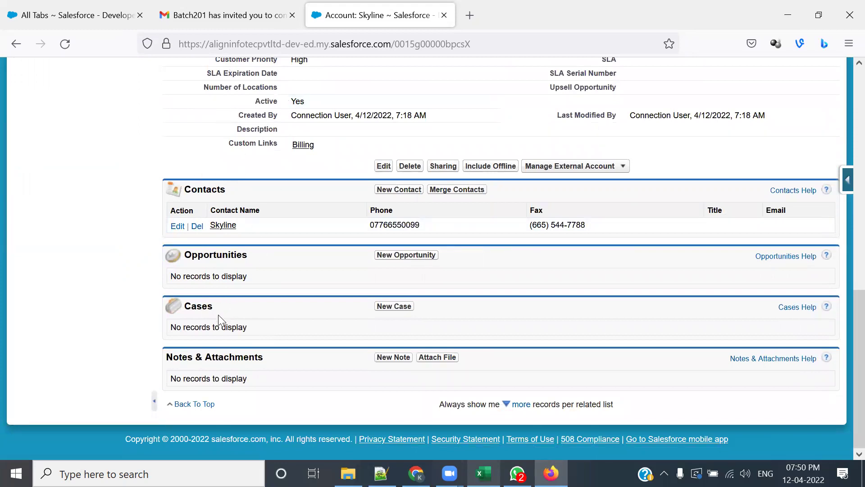
{"action": "scroll", "coordinate": [302, 383], "scroll_direction": "up", "scroll_amount": 1}
{"action": "scroll", "coordinate": [299, 379], "scroll_direction": "up", "scroll_amount": 10}
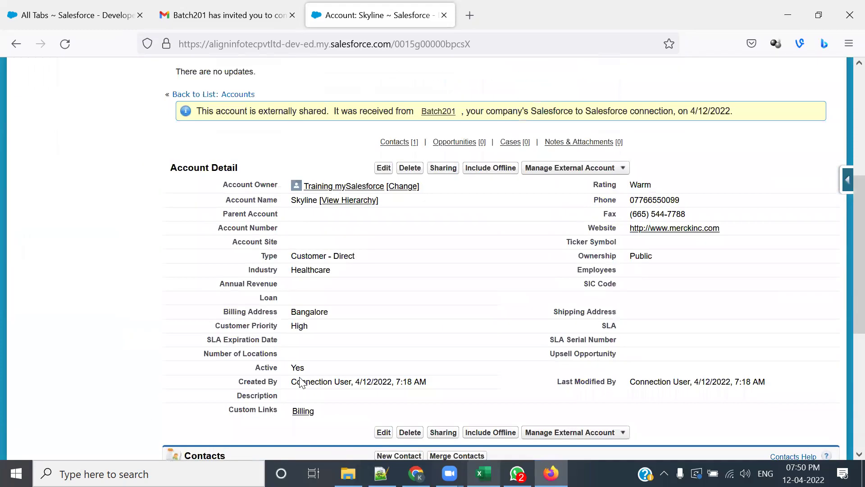
{"action": "scroll", "coordinate": [300, 377], "scroll_direction": "up", "scroll_amount": 3}
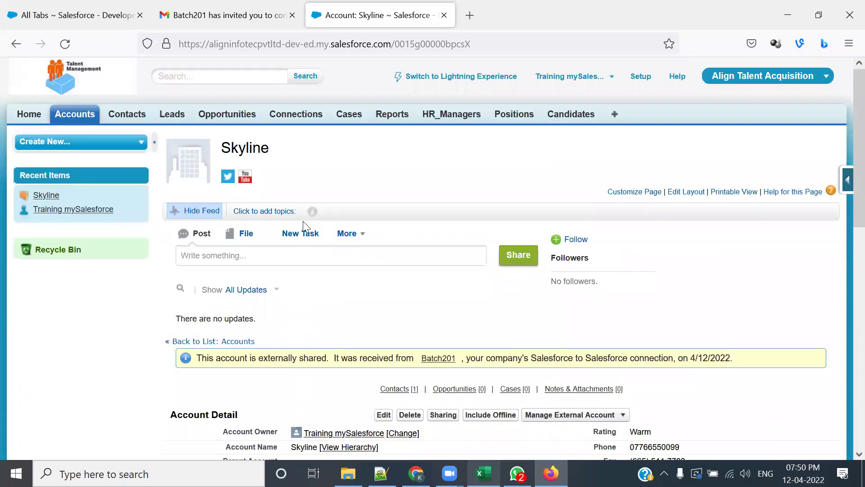
Display the consumer org's HR_Managers list and, in the provider org in Chrome, open the first recent Hiring_Mangers record
{"action": "left_click", "coordinate": [463, 116]}
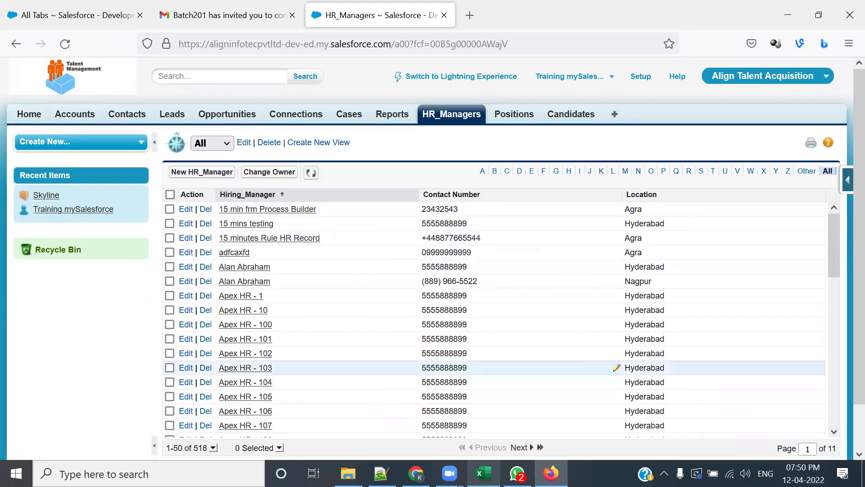
{"action": "left_click", "coordinate": [416, 474]}
{"action": "scroll", "coordinate": [391, 238], "scroll_direction": "up", "scroll_amount": 10}
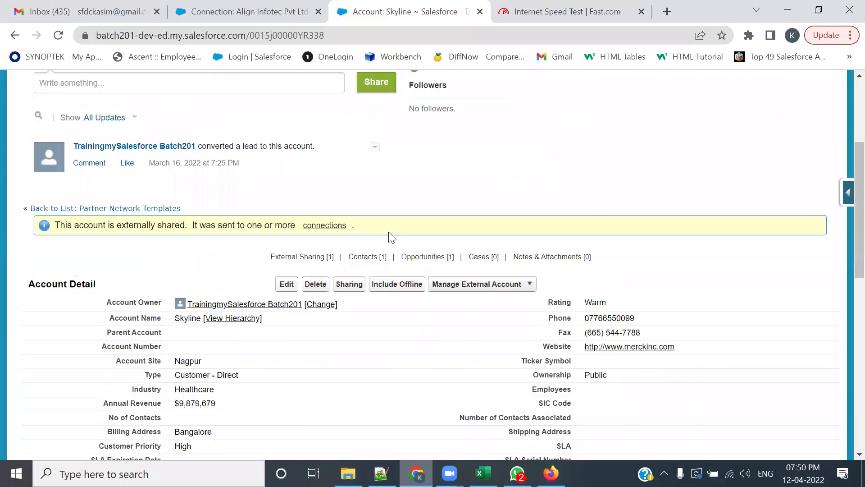
{"action": "left_click", "coordinate": [526, 133]}
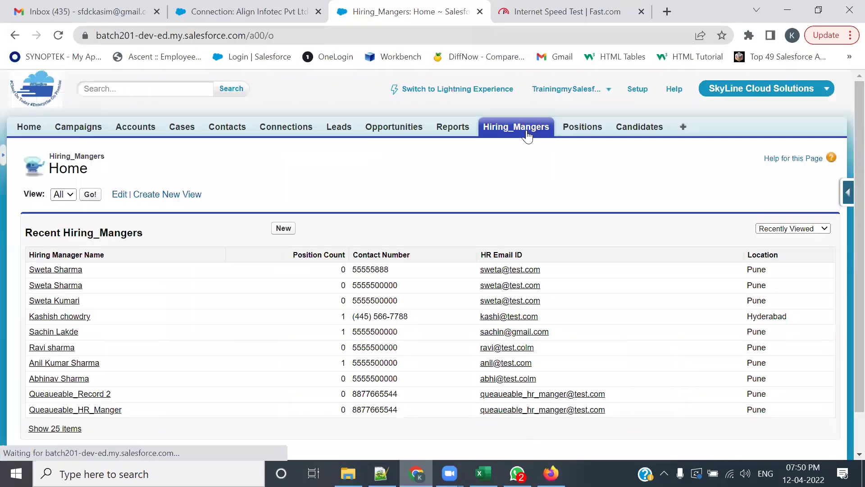
{"action": "left_click", "coordinate": [54, 270]}
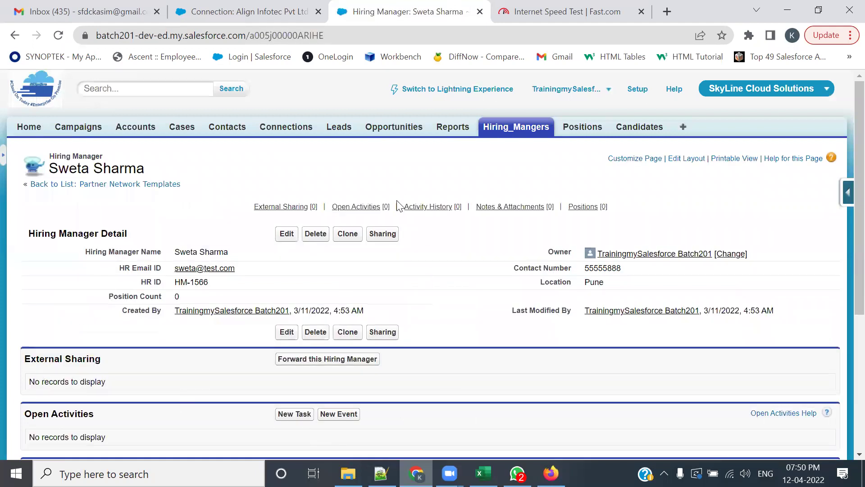
Switch to the consumer org in Firefox and filter the HR_Managers list to names starting with S
{"action": "key", "text": "alt+Tab"}
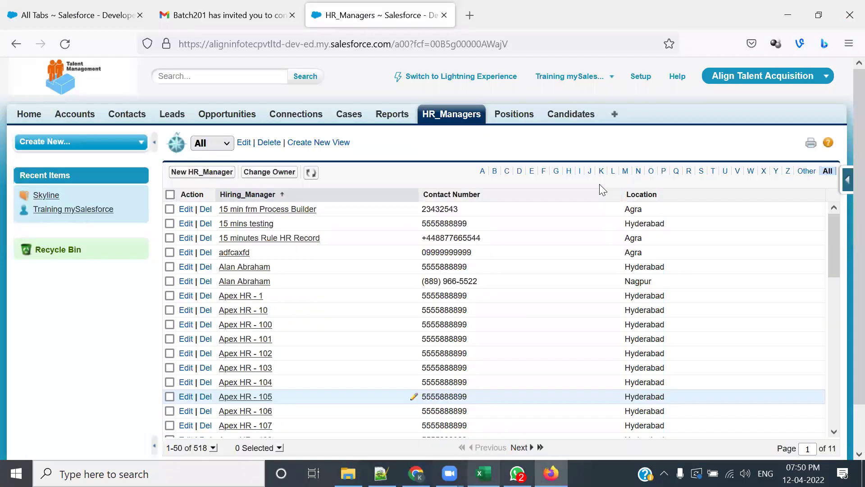
{"action": "left_click", "coordinate": [701, 171]}
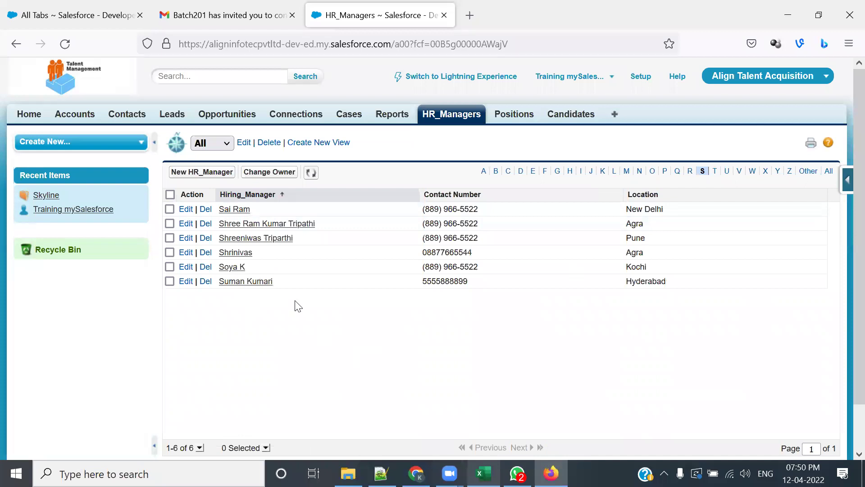
Switch to the provider org in Chrome and forward the open hiring manager record to the Align Infotec Pvt Ltd connection
{"action": "key", "text": "alt+Tab"}
{"action": "scroll", "coordinate": [296, 310], "scroll_direction": "down", "scroll_amount": 3}
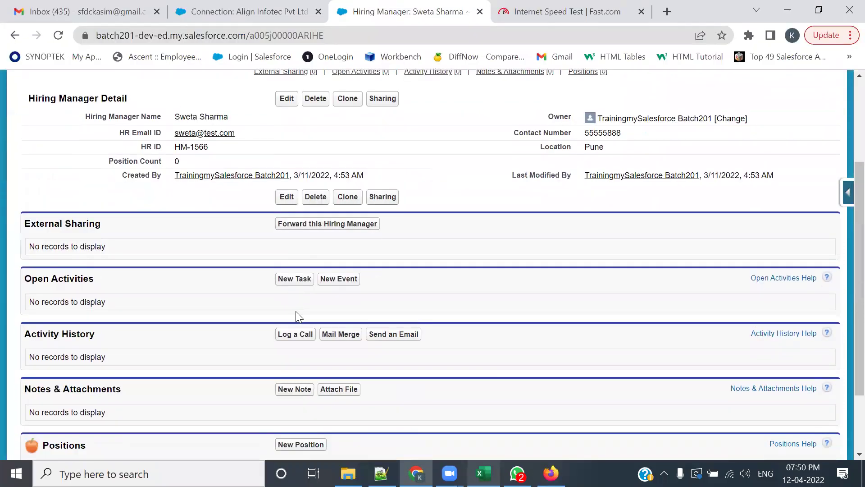
{"action": "scroll", "coordinate": [296, 311], "scroll_direction": "down", "scroll_amount": 2}
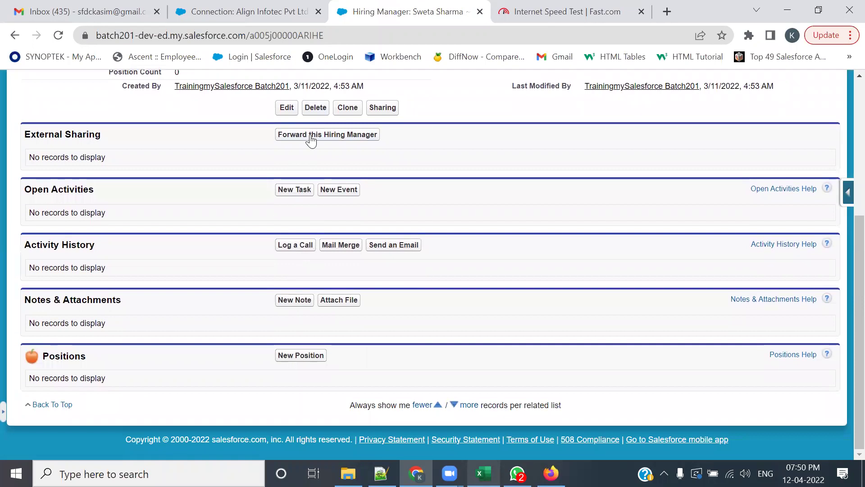
{"action": "left_click", "coordinate": [311, 136]}
{"action": "left_click", "coordinate": [76, 293]}
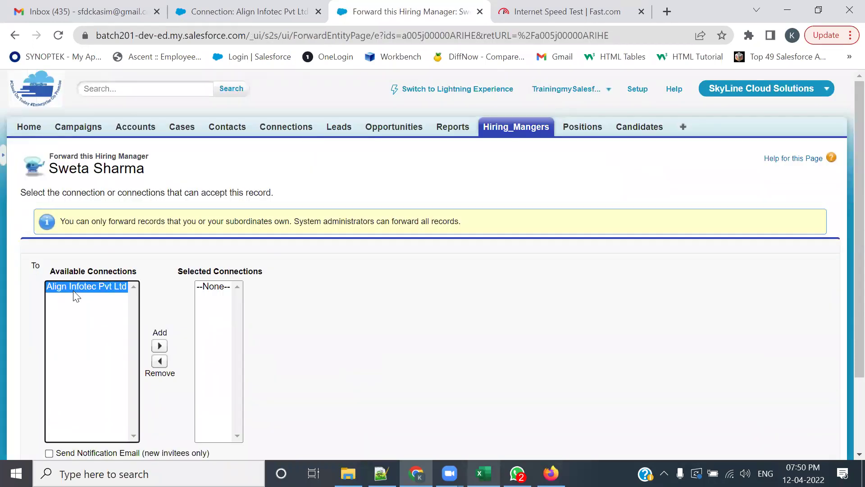
{"action": "left_click", "coordinate": [159, 346]}
{"action": "scroll", "coordinate": [342, 328], "scroll_direction": "down", "scroll_amount": 2}
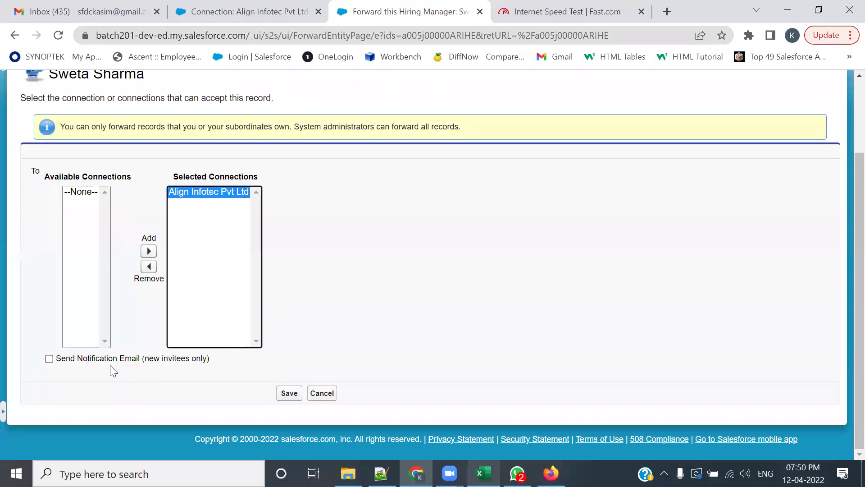
{"action": "left_click", "coordinate": [288, 393]}
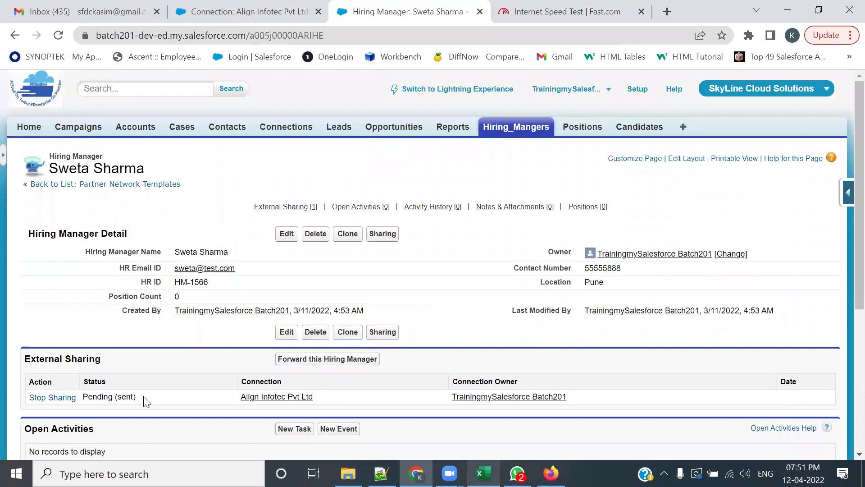
Check the hiring manager's External Sharing status and refresh the consumer org's HR_Managers list in Firefox
{"action": "left_click_drag", "start_coordinate": [140, 397], "coordinate": [79, 397]}
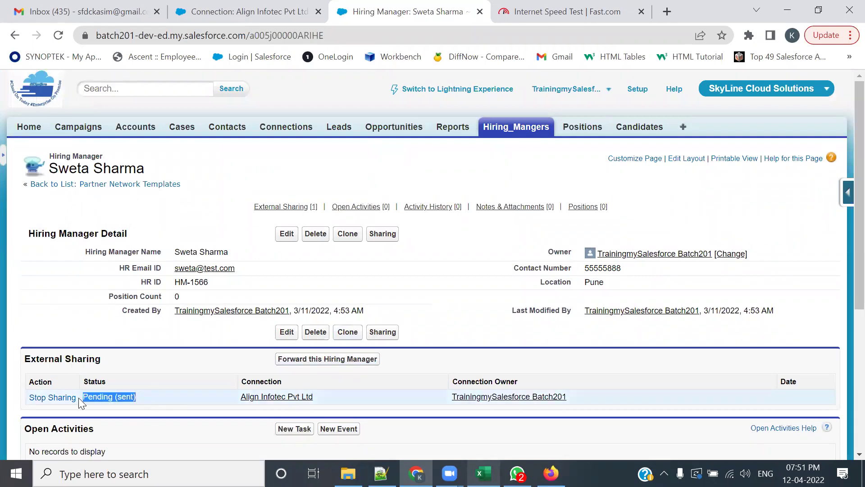
{"action": "left_click", "coordinate": [171, 362]}
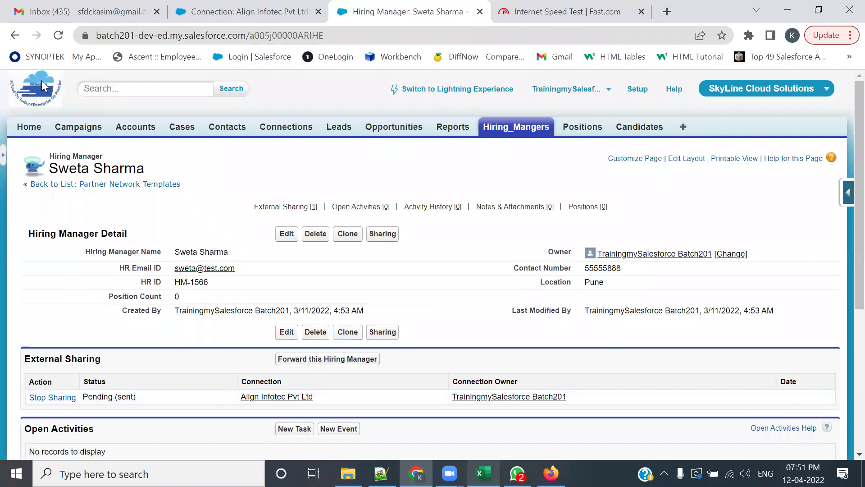
{"action": "key", "text": "alt+Tab"}
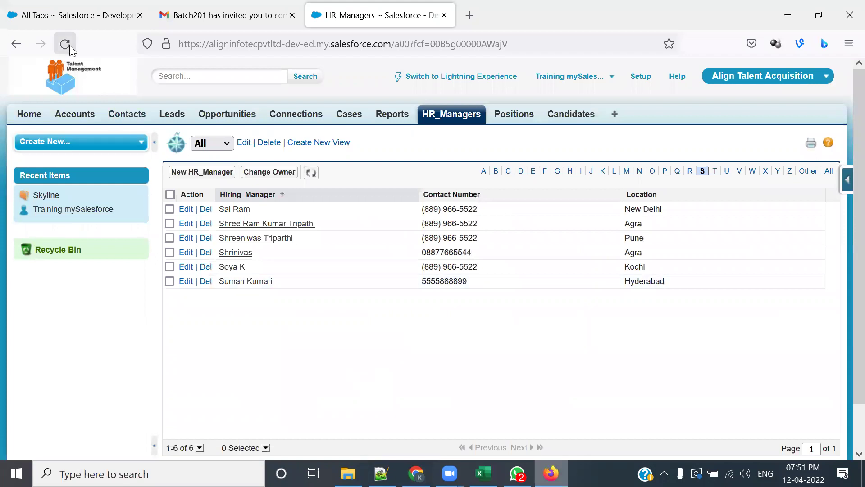
{"action": "left_click", "coordinate": [311, 175]}
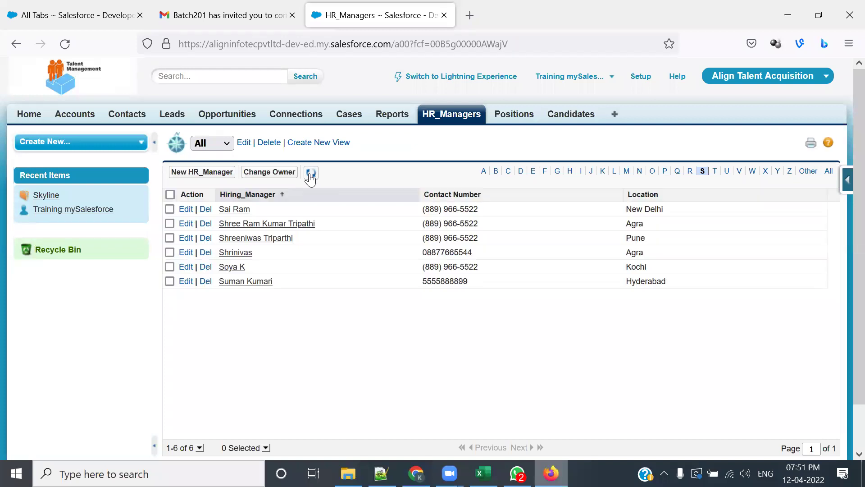
{"action": "left_click", "coordinate": [311, 174]}
Reload the provider's hiring manager page in Chrome and return to the consumer org's HR_Managers list in Firefox
{"action": "key", "text": "alt+Tab"}
{"action": "key", "text": "F5"}
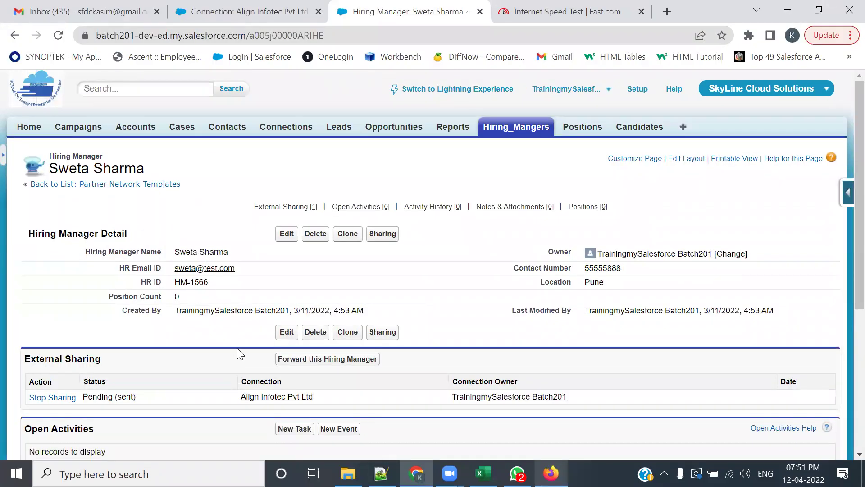
{"action": "key", "text": "alt+Tab"}
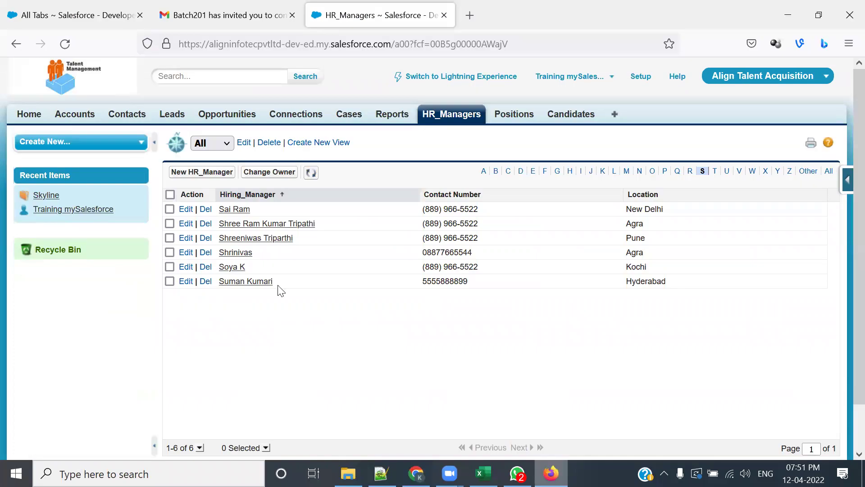
Refresh the consumer's HR_Managers list, then switch to the provider org in Chrome and reload the hiring manager page to check its External Sharing status
{"action": "left_click", "coordinate": [309, 173]}
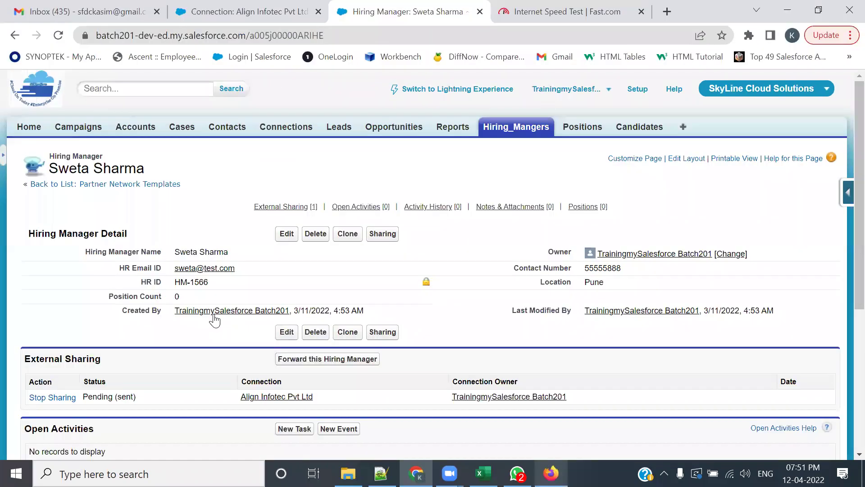
{"action": "key", "text": "alt+Tab"}
{"action": "left_click", "coordinate": [59, 36]}
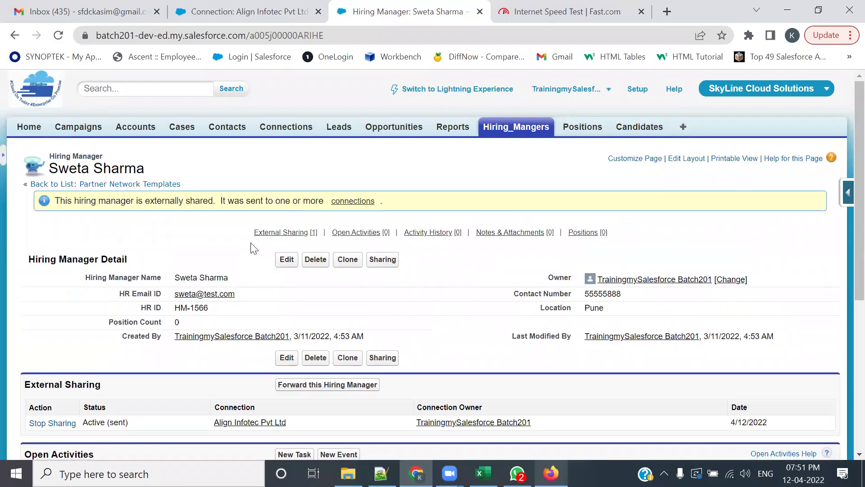
{"action": "left_click_drag", "start_coordinate": [141, 423], "coordinate": [86, 424]}
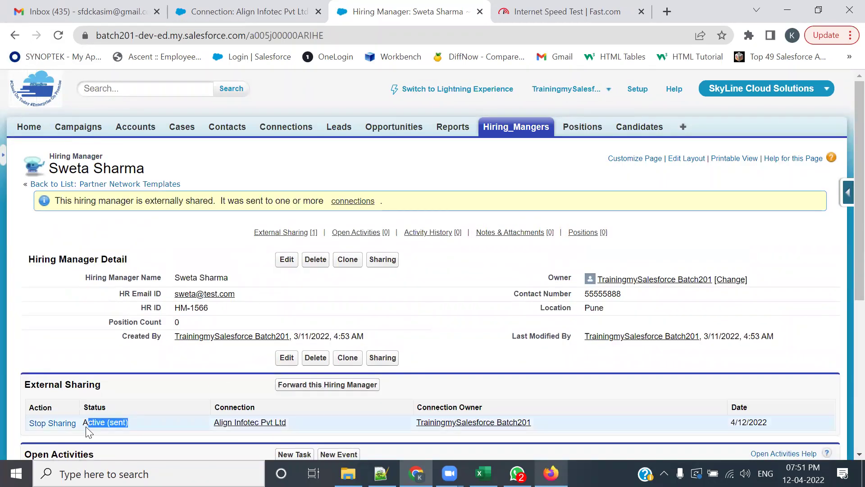
{"action": "left_click", "coordinate": [162, 429]}
Reload the consumer org in Firefox, review the received hiring manager's details and related lists, and compare them with the provider's record in Chrome
{"action": "key", "text": "alt+Tab"}
{"action": "left_click", "coordinate": [65, 44]}
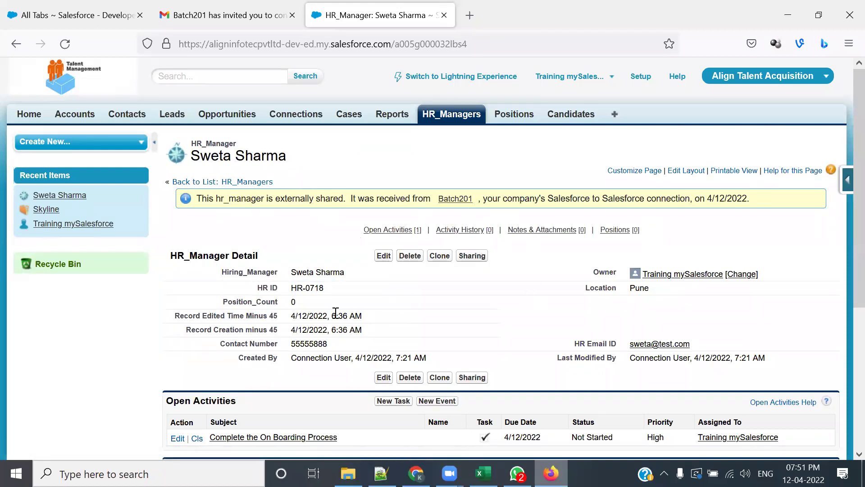
{"action": "scroll", "coordinate": [496, 334], "scroll_direction": "down", "scroll_amount": 3}
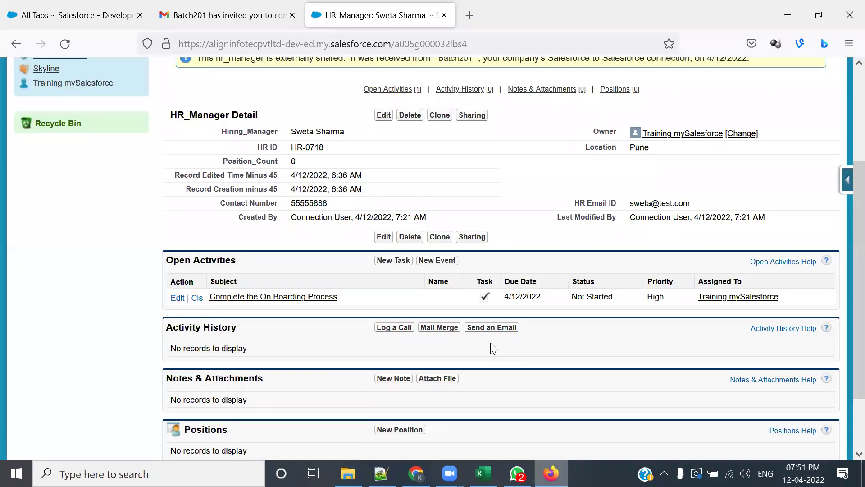
{"action": "scroll", "coordinate": [491, 357], "scroll_direction": "down", "scroll_amount": 2}
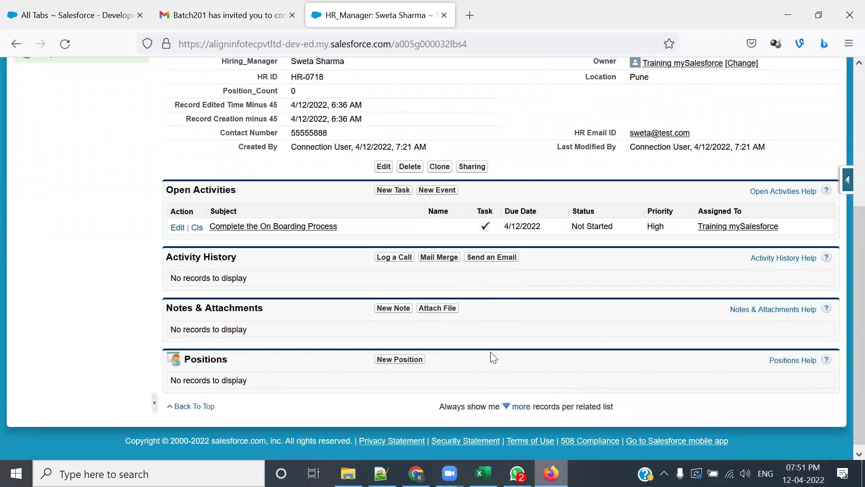
{"action": "scroll", "coordinate": [491, 357], "scroll_direction": "up", "scroll_amount": 2}
{"action": "scroll", "coordinate": [494, 357], "scroll_direction": "up", "scroll_amount": 2}
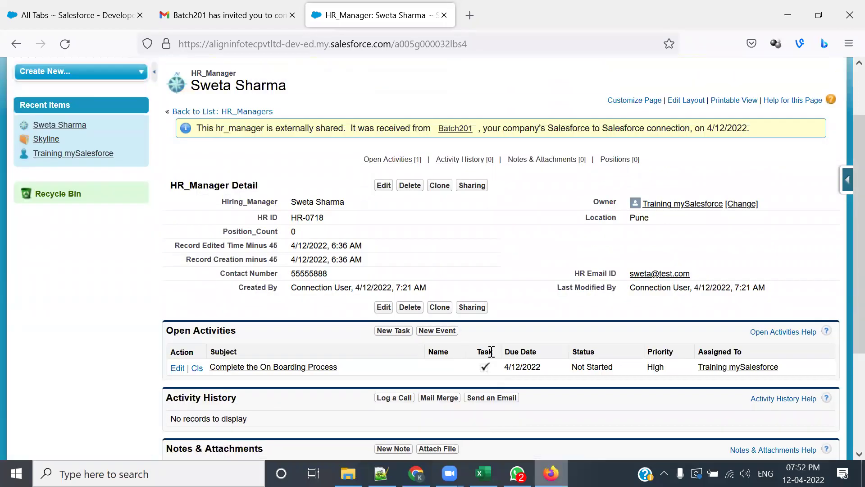
{"action": "key", "text": "alt+Tab"}
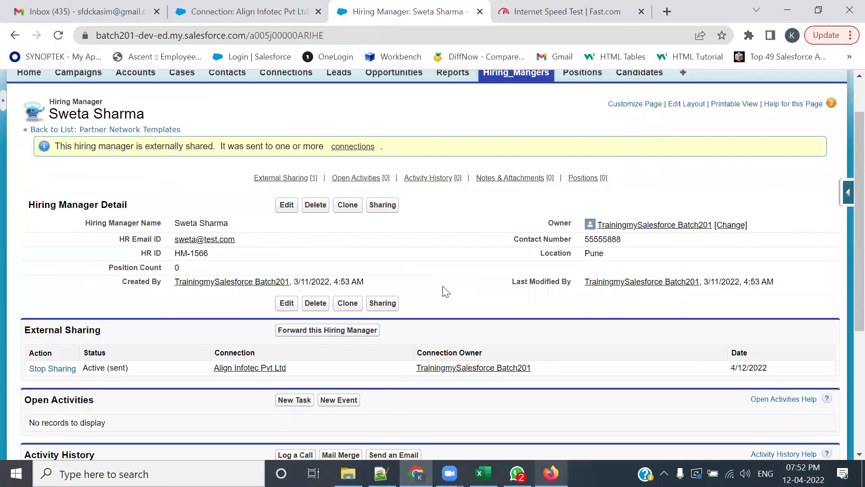
{"action": "scroll", "coordinate": [446, 292], "scroll_direction": "down", "scroll_amount": 1}
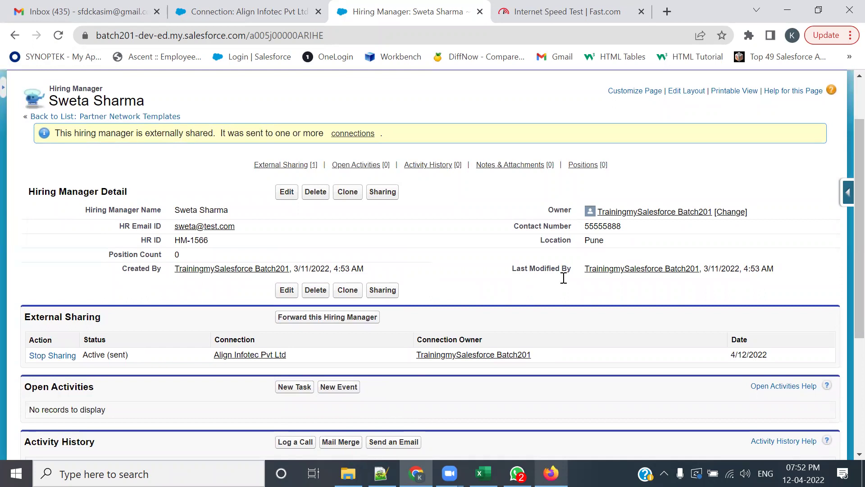
Switch to Notepad++, review Steps 9 and 10 in 201-Integration.txt, and bookmark the JSON heading on line 254
{"action": "key", "text": "alt+Tab"}
{"action": "scroll", "coordinate": [576, 284], "scroll_direction": "down", "scroll_amount": 1}
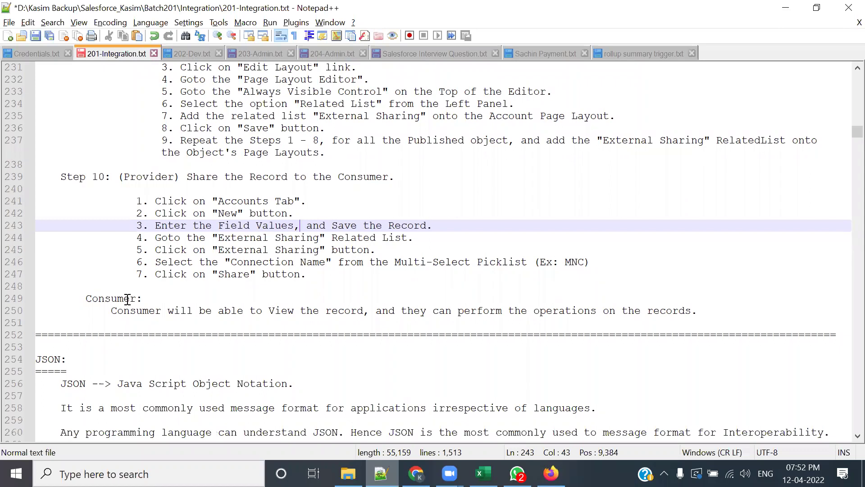
{"action": "scroll", "coordinate": [266, 233], "scroll_direction": "up", "scroll_amount": 3}
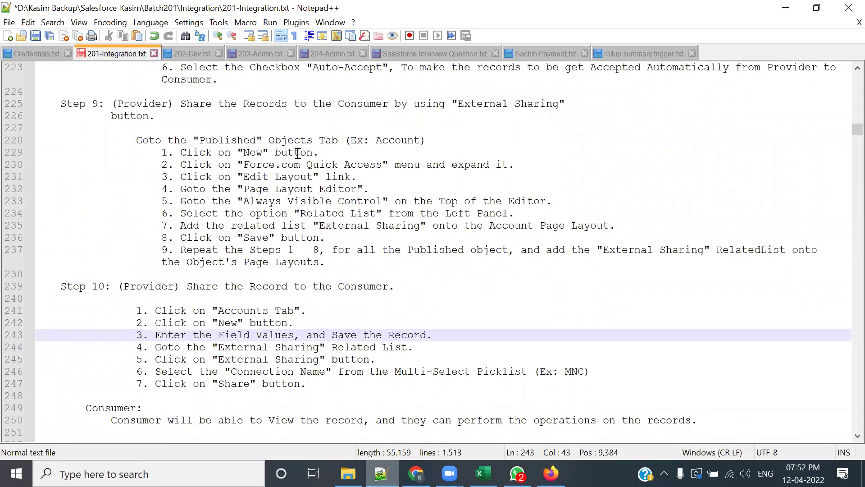
{"action": "scroll", "coordinate": [366, 278], "scroll_direction": "down", "scroll_amount": 3}
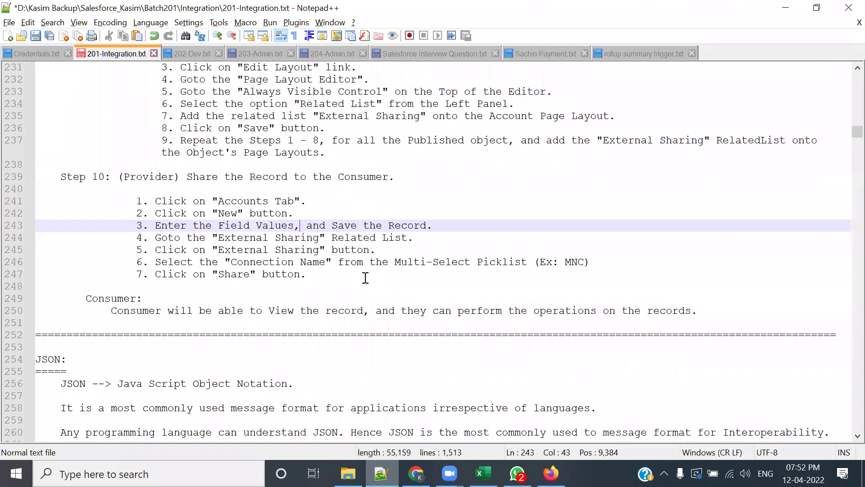
{"action": "scroll", "coordinate": [208, 325], "scroll_direction": "down", "scroll_amount": 5}
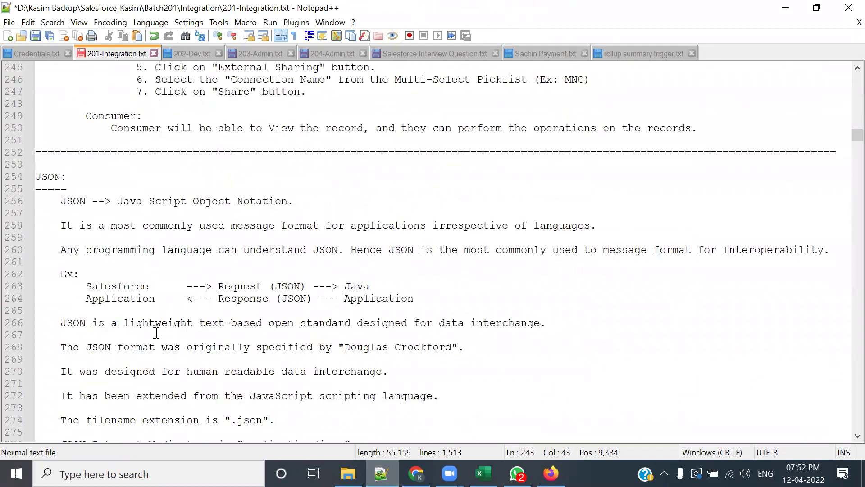
{"action": "left_click", "coordinate": [28, 177]}
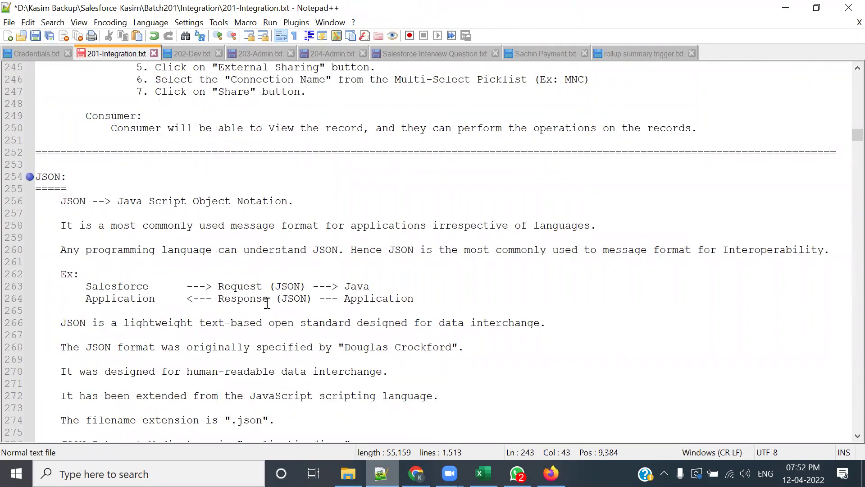